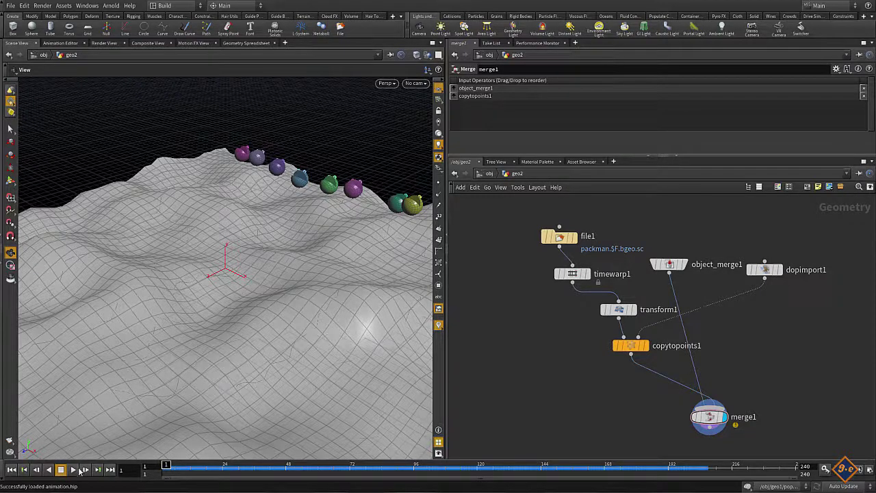
Play the ball simulation, then toggle object_merge1's bypass to compare the terrain
{"action": "left_click", "coordinate": [73, 470]}
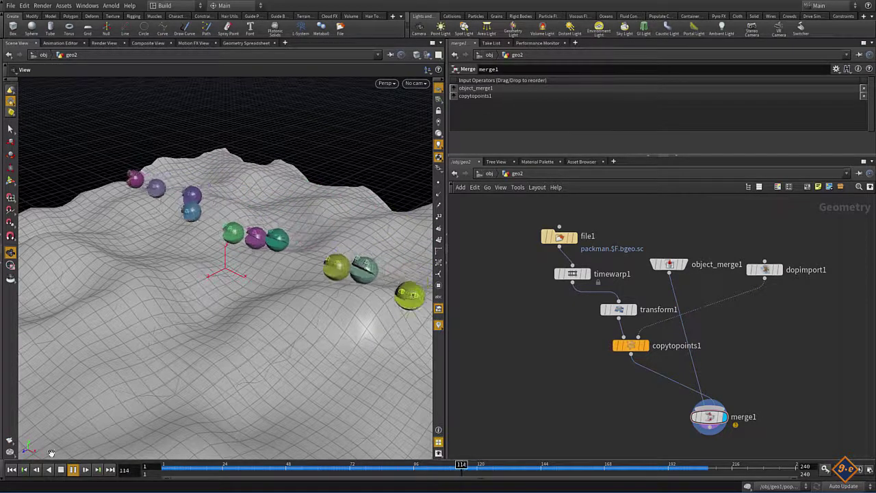
{"action": "left_click", "coordinate": [73, 469]}
{"action": "left_click", "coordinate": [654, 264]}
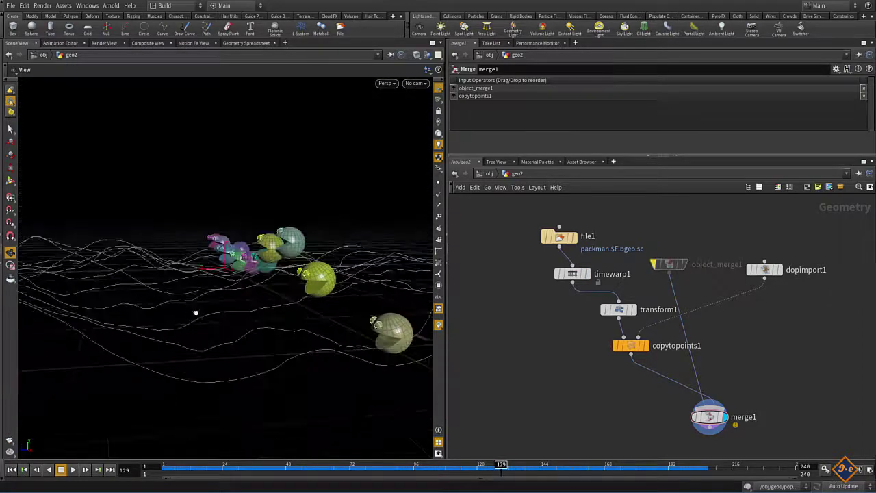
{"action": "left_click", "coordinate": [654, 265]}
{"action": "mouse_move", "coordinate": [351, 250]}
{"action": "left_mouse_down", "text": "alt"}
{"action": "mouse_move", "coordinate": [265, 313]}
{"action": "mouse_move", "coordinate": [264, 332]}
{"action": "mouse_move", "coordinate": [244, 312]}
{"action": "mouse_move", "coordinate": [304, 322]}
{"action": "mouse_move", "coordinate": [339, 346]}
{"action": "mouse_move", "coordinate": [253, 343]}
{"action": "left_mouse_up", "text": "alt"}
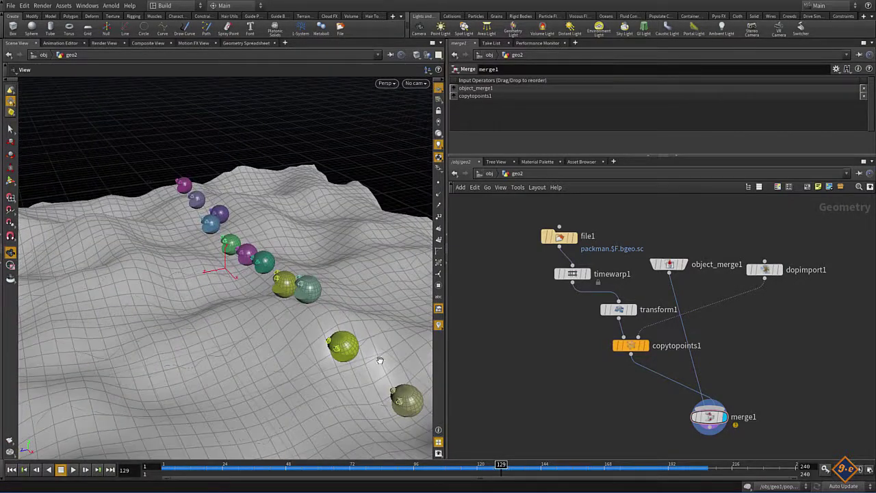
{"action": "mouse_move", "coordinate": [184, 360]}
{"action": "left_mouse_down", "text": "alt"}
{"action": "mouse_move", "coordinate": [176, 356]}
{"action": "mouse_move", "coordinate": [239, 305]}
{"action": "mouse_move", "coordinate": [209, 329]}
{"action": "mouse_move", "coordinate": [247, 270]}
{"action": "left_mouse_up", "text": "alt"}
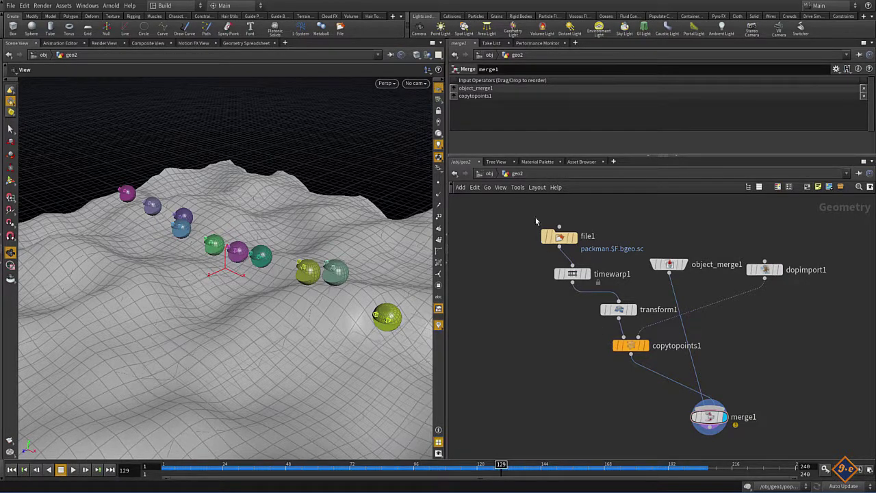
Copy the file1 node and start a new scene, discarding the old one
{"action": "left_click_drag", "start_coordinate": [513, 212], "coordinate": [589, 243]}
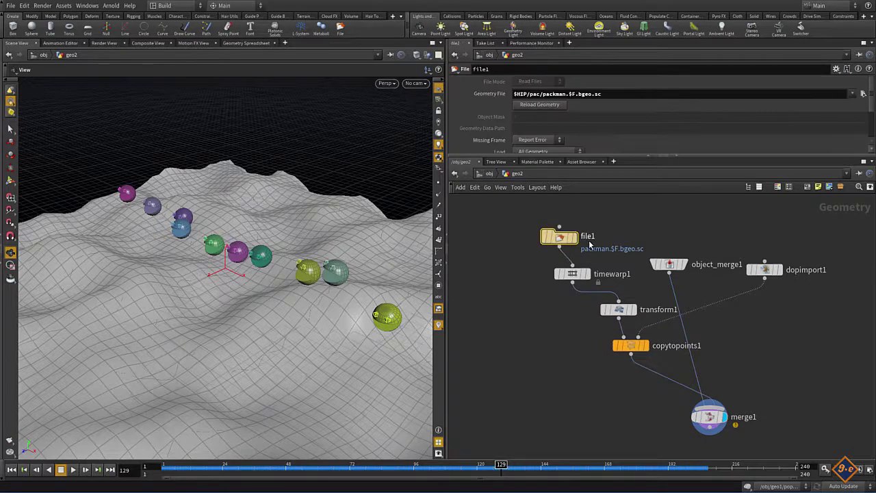
{"action": "key", "text": "ctrl+c"}
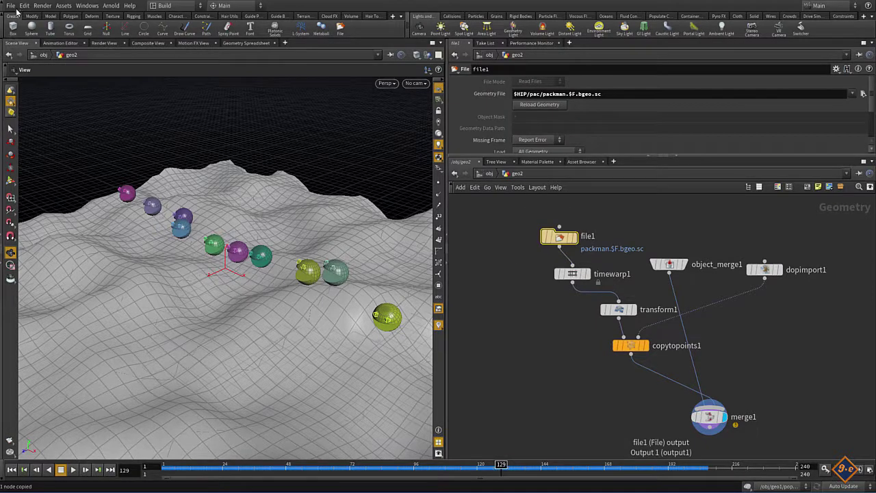
{"action": "left_click", "coordinate": [11, 6]}
{"action": "left_click", "coordinate": [17, 16]}
{"action": "left_click", "coordinate": [60, 48]}
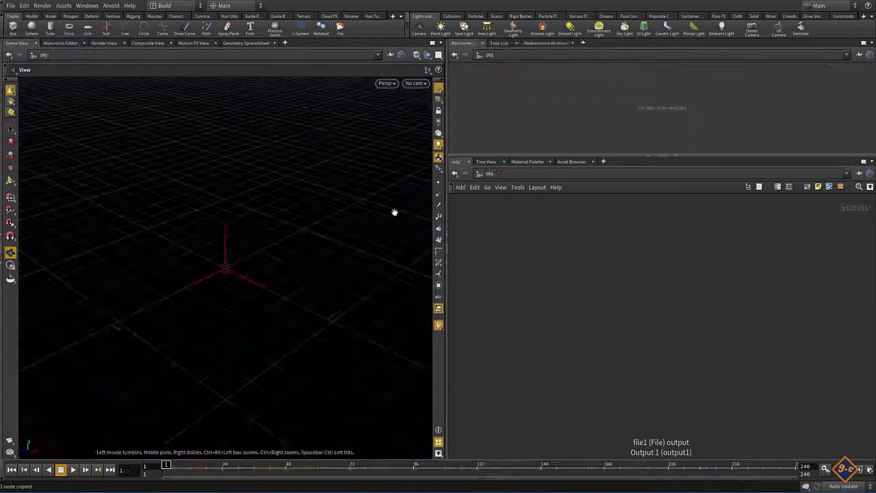
Add a Geometry object and replace its default file node with the pasted packman file1
{"action": "key", "text": "Tab"}
{"action": "type", "text": "ge"}
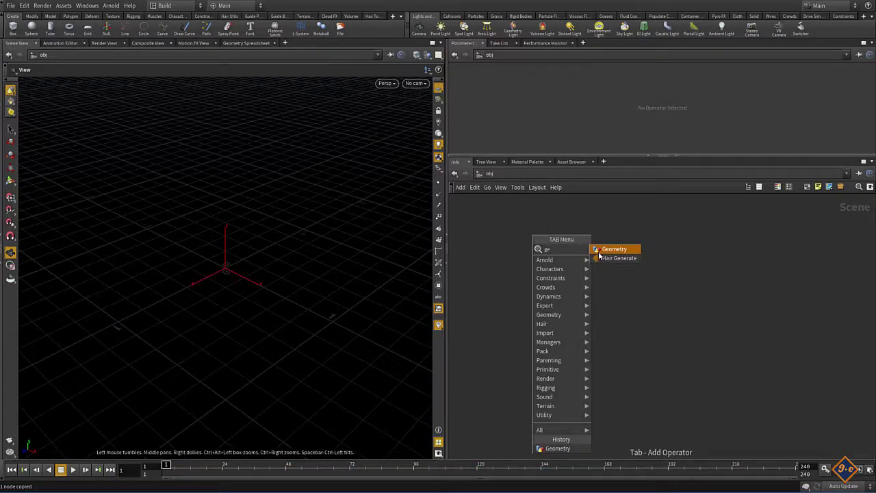
{"action": "left_click", "coordinate": [600, 252]}
{"action": "left_click", "coordinate": [556, 224]}
{"action": "double_click", "coordinate": [553, 223]}
{"action": "left_click_drag", "start_coordinate": [544, 241], "coordinate": [757, 400]}
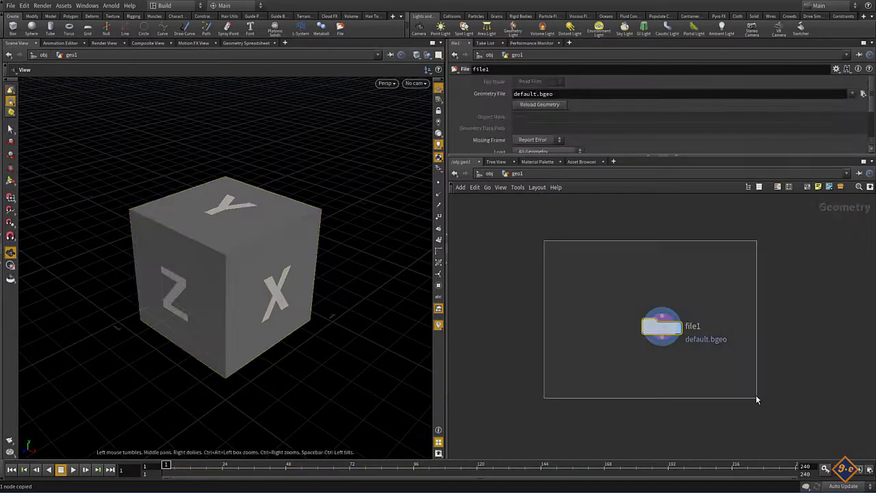
{"action": "key", "text": "Delete"}
{"action": "key", "text": "ctrl+v"}
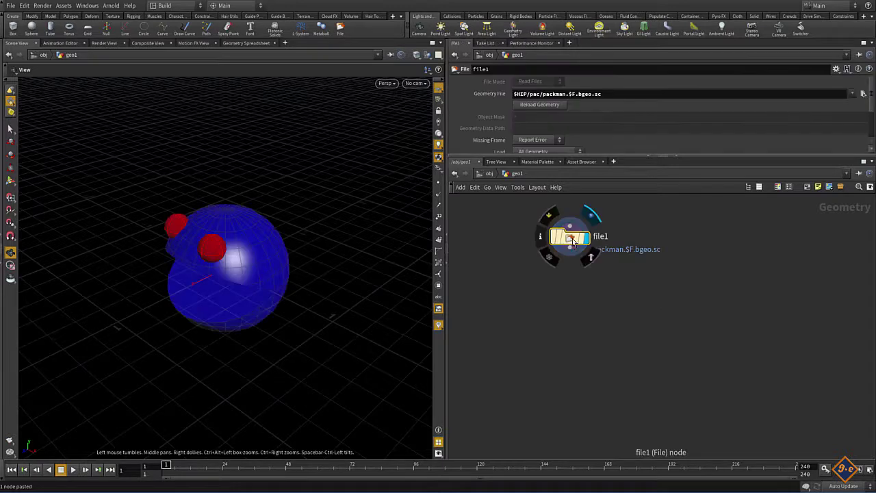
Rename the geometry object to PAC at the object level
{"action": "left_click", "coordinate": [491, 174]}
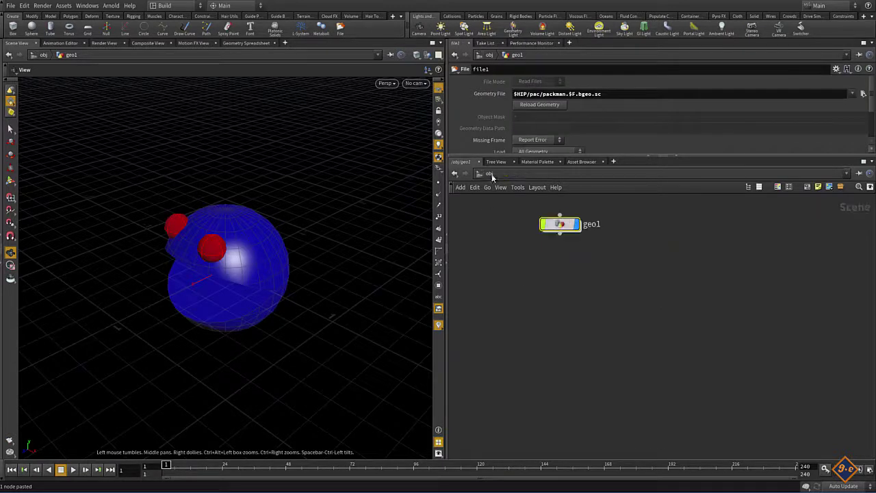
{"action": "left_click_drag", "start_coordinate": [589, 230], "coordinate": [544, 238]}
{"action": "double_click", "coordinate": [544, 238]}
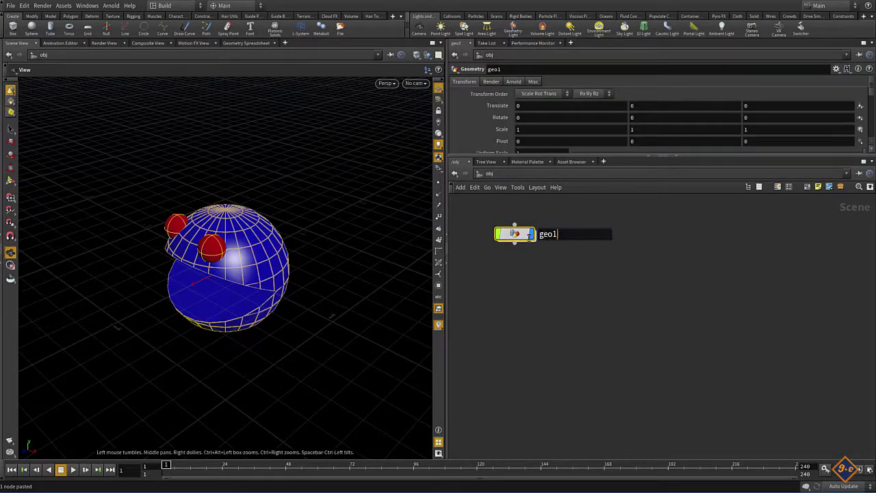
{"action": "type", "text": "PAC"}
{"action": "key", "text": "Return"}
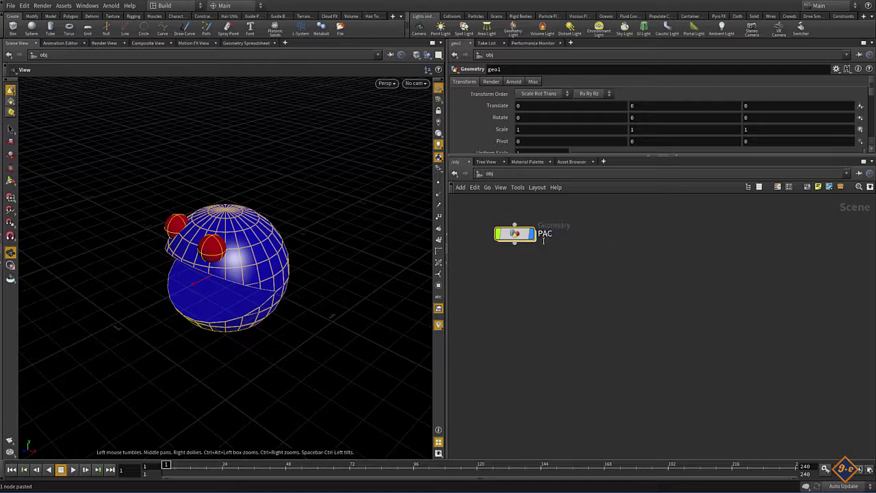
{"action": "left_click", "coordinate": [512, 319]}
Add a second Geometry object, geo1, and delete its default file node
{"action": "key", "text": "Tab"}
{"action": "type", "text": "GE"}
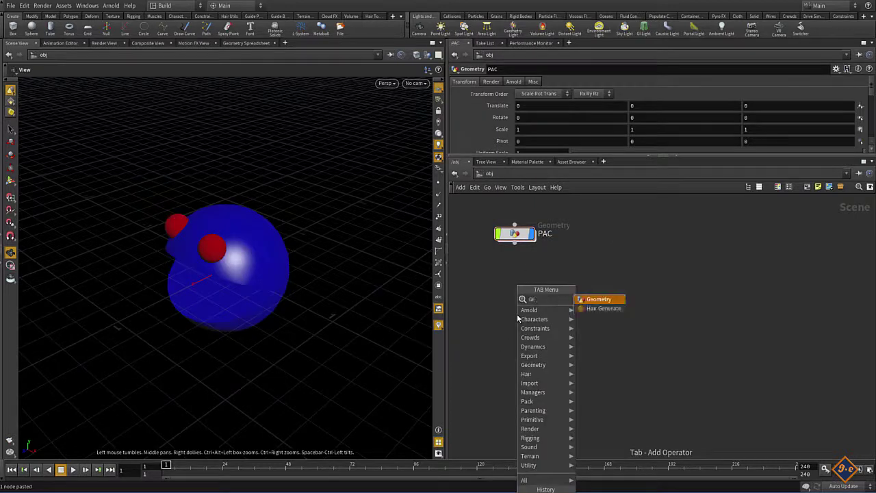
{"action": "key", "text": "Return"}
{"action": "left_click", "coordinate": [577, 269]}
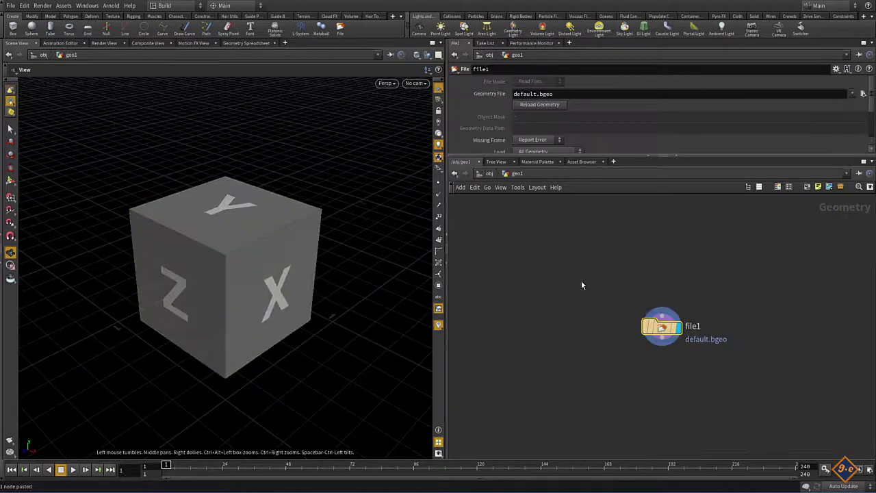
{"action": "key", "text": "Delete"}
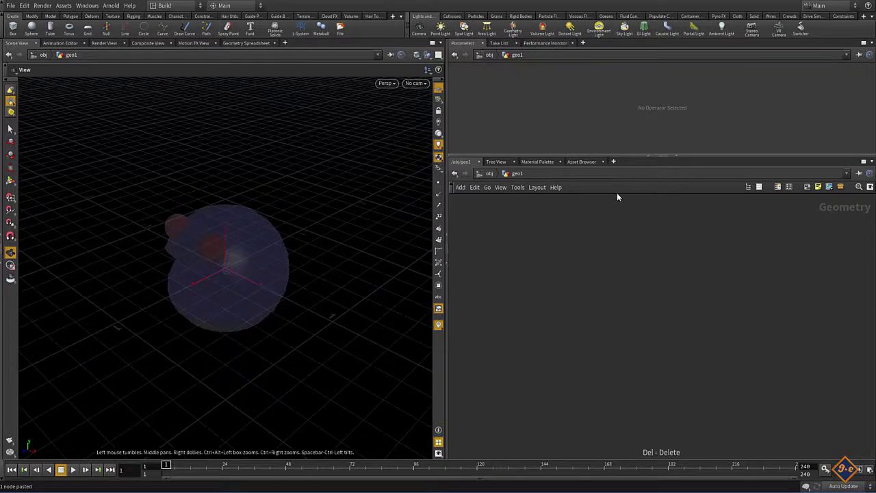
Hide other objects and add a grid with 50 rows and 50 columns
{"action": "left_click", "coordinate": [428, 55]}
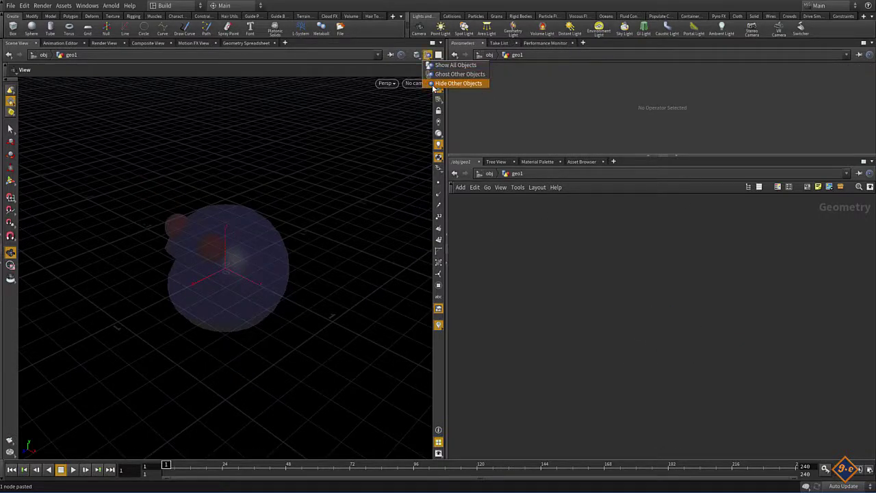
{"action": "left_click", "coordinate": [433, 85]}
{"action": "key", "text": "Tab"}
{"action": "type", "text": "box"}
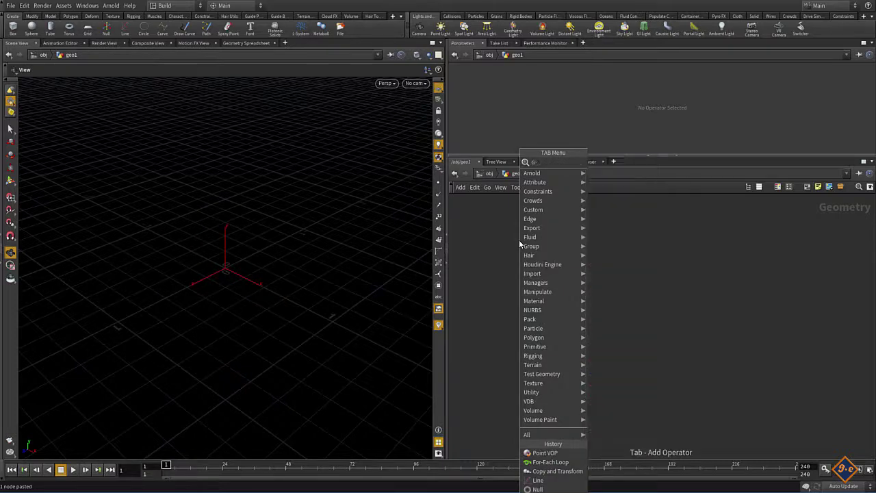
{"action": "key", "text": "Return"}
{"action": "left_click", "coordinate": [519, 241]}
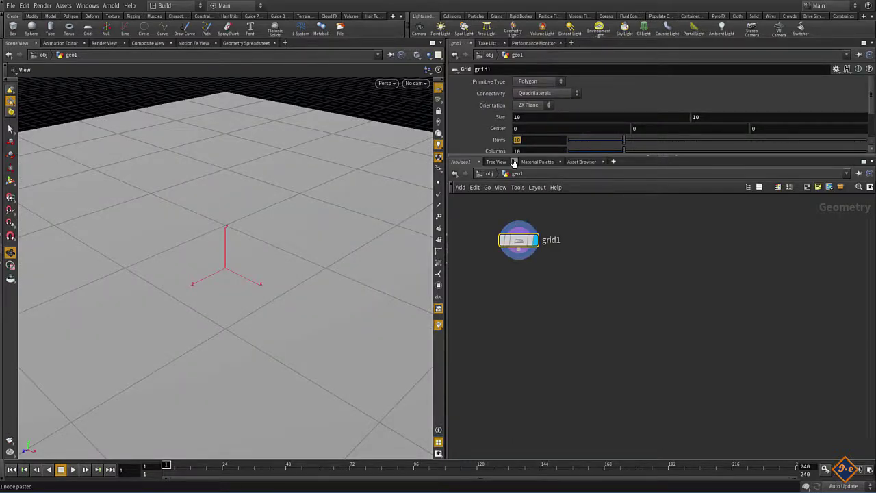
{"action": "type", "text": "50"}
{"action": "key", "text": "Tab"}
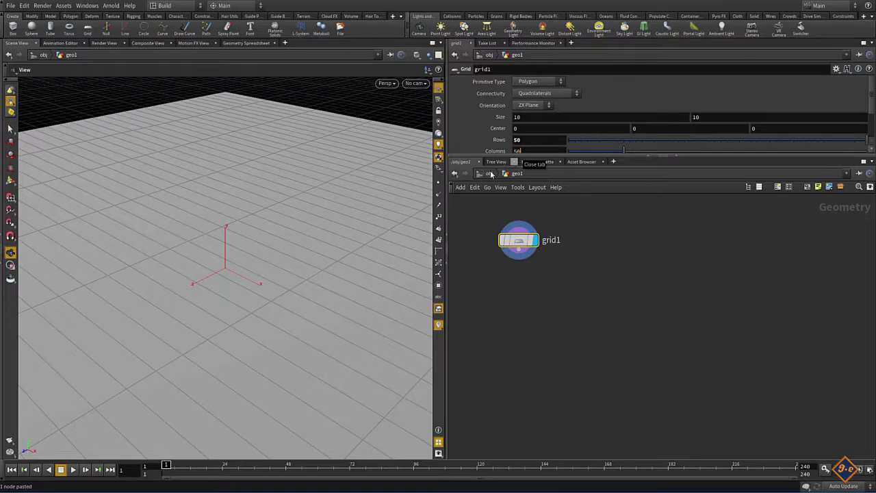
{"action": "type", "text": "0"}
Add a displayed mountain node under grid1 with Height 2.67 and Element Size 3.22
{"action": "left_click", "coordinate": [518, 255]}
{"action": "left_click", "coordinate": [523, 288]}
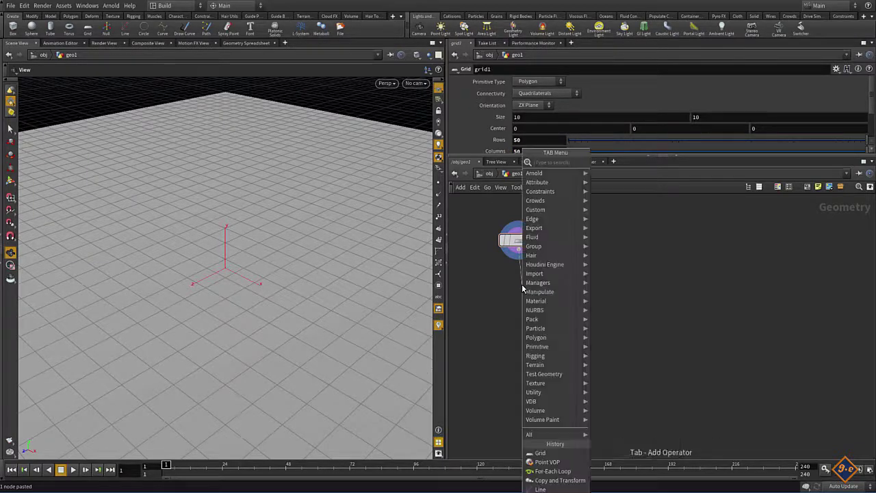
{"action": "type", "text": "scamountain"}
{"action": "key", "text": "Return"}
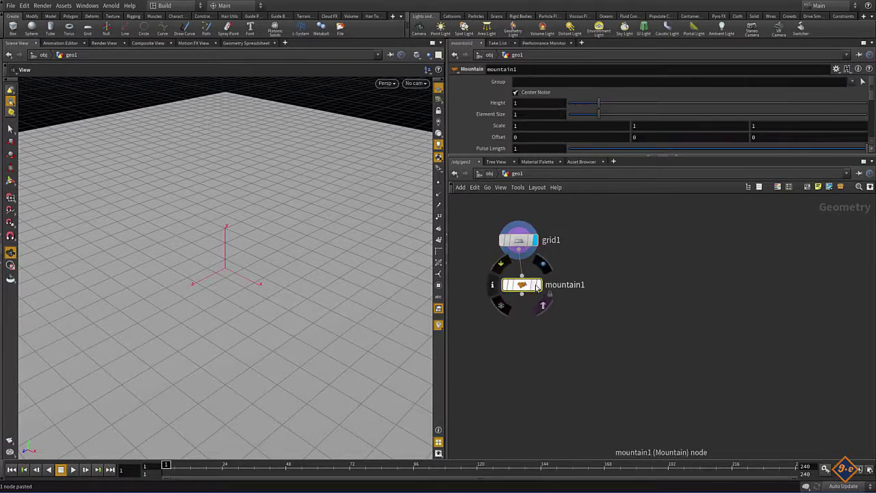
{"action": "left_click", "coordinate": [539, 285]}
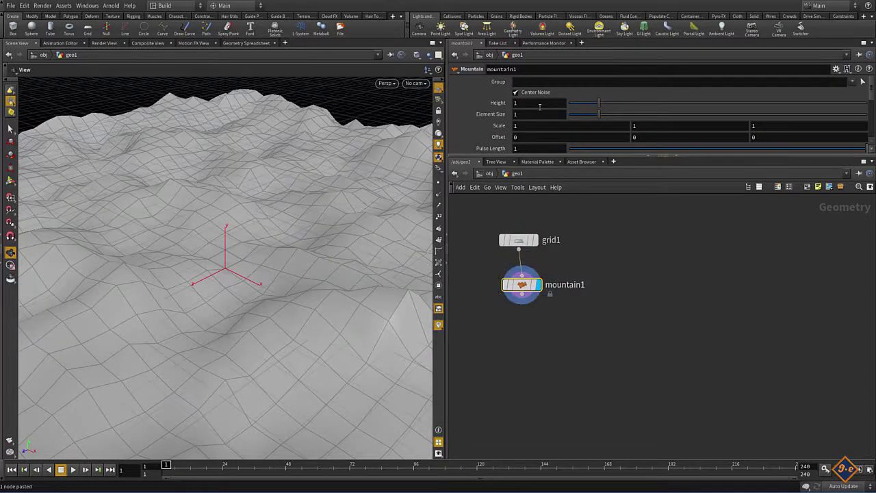
{"action": "left_click_drag", "start_coordinate": [606, 104], "coordinate": [648, 102]}
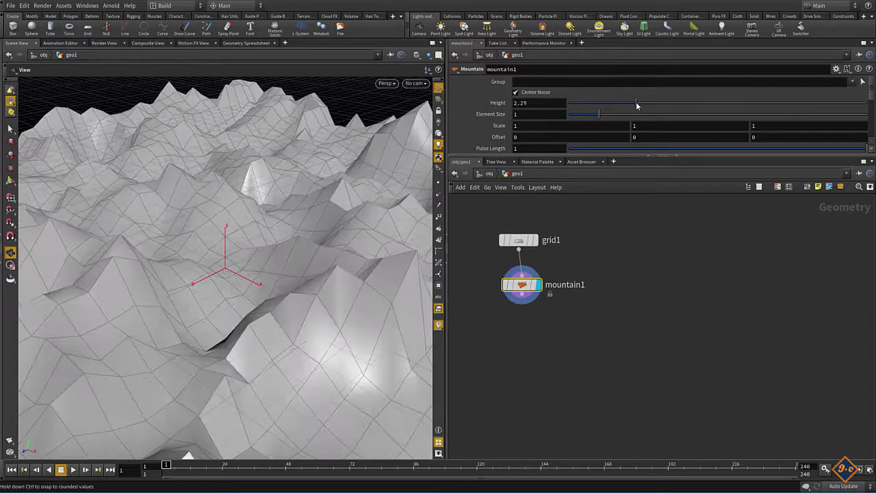
{"action": "left_click_drag", "start_coordinate": [598, 113], "coordinate": [664, 114]}
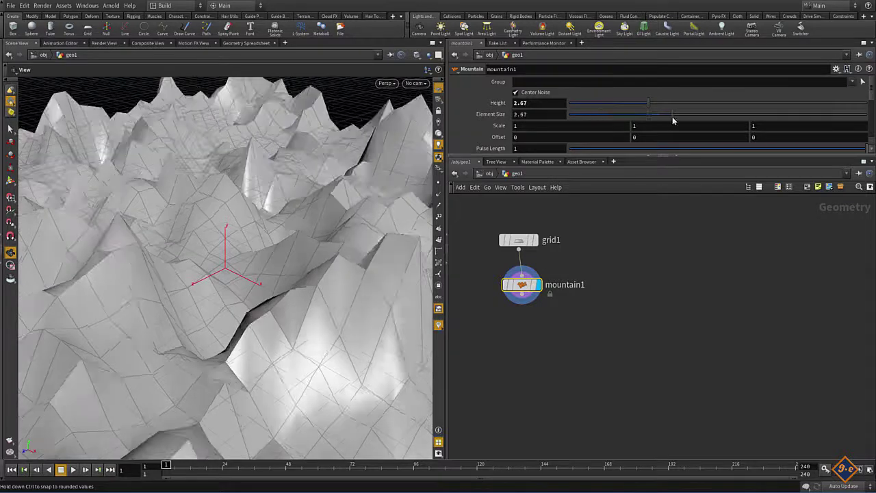
{"action": "left_click", "coordinate": [517, 306]}
{"action": "left_click", "coordinate": [522, 318]}
Append a smooth node and a null renamed OUT_GROUND below mountain1
{"action": "type", "text": "smooth"}
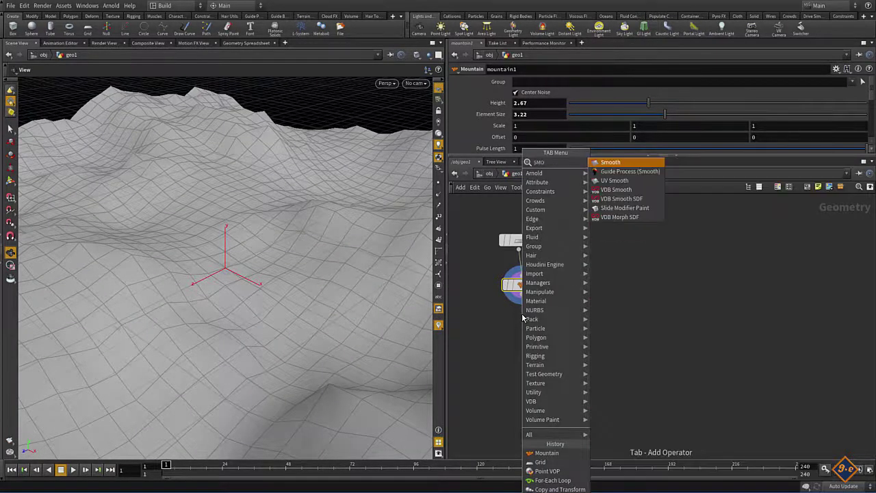
{"action": "key", "text": "Return"}
{"action": "left_click", "coordinate": [522, 332]}
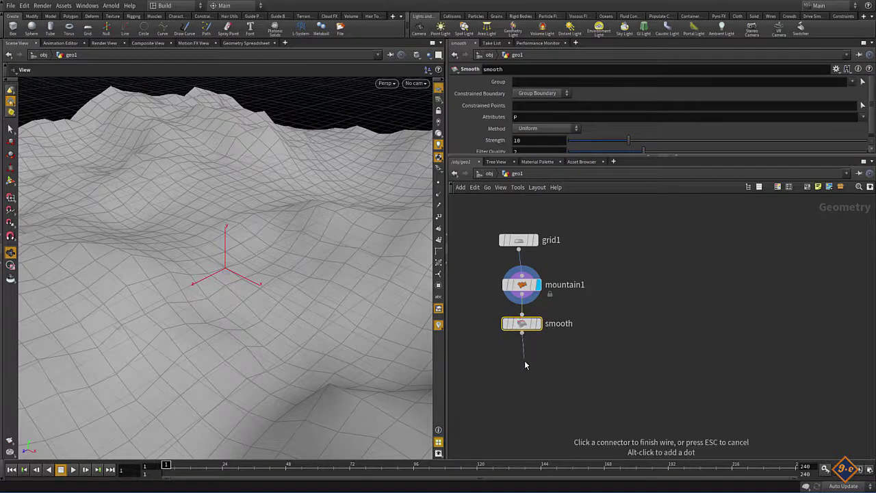
{"action": "key", "text": "Tab"}
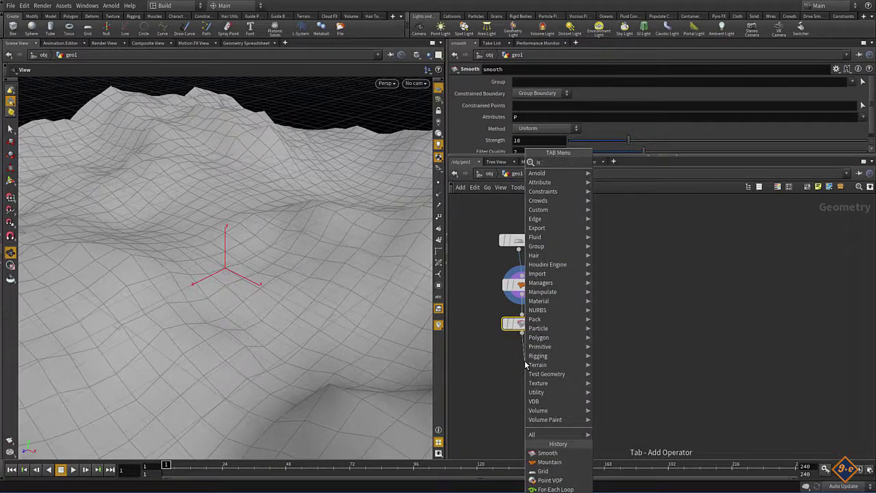
{"action": "type", "text": "ull"}
{"action": "key", "text": "Return"}
{"action": "double_click", "coordinate": [554, 366]}
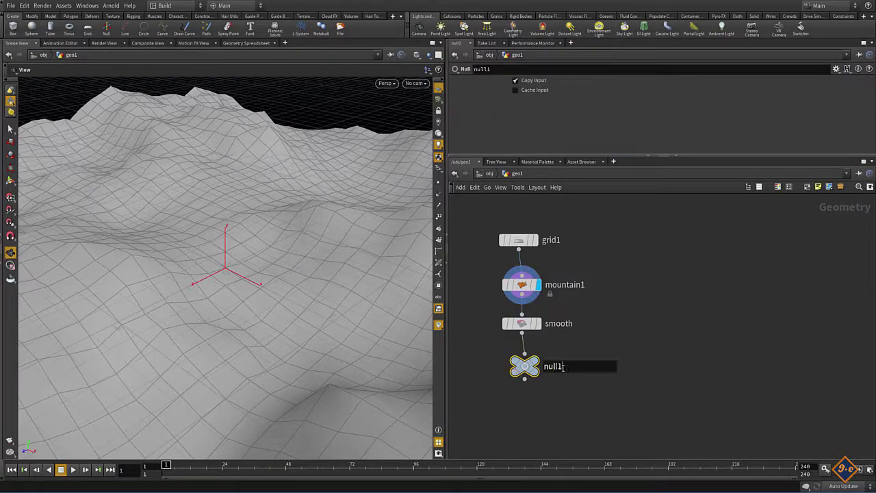
{"action": "left_click_drag", "start_coordinate": [564, 367], "coordinate": [546, 368]}
{"action": "key", "text": "BackSpace"}
{"action": "type", "text": "OUT_GROUND"}
{"action": "key", "text": "Return"}
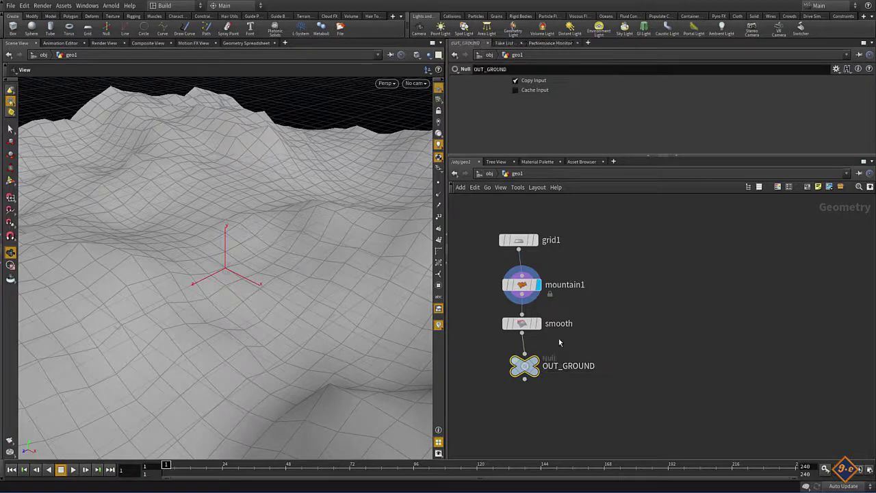
Orbit and zoom the viewport out to frame the whole terrain
{"action": "mouse_move", "coordinate": [215, 316]}
{"action": "left_mouse_down"}
{"action": "mouse_move", "coordinate": [183, 299]}
{"action": "mouse_move", "coordinate": [65, 327]}
{"action": "mouse_move", "coordinate": [77, 344]}
{"action": "mouse_move", "coordinate": [73, 318]}
{"action": "left_mouse_up"}
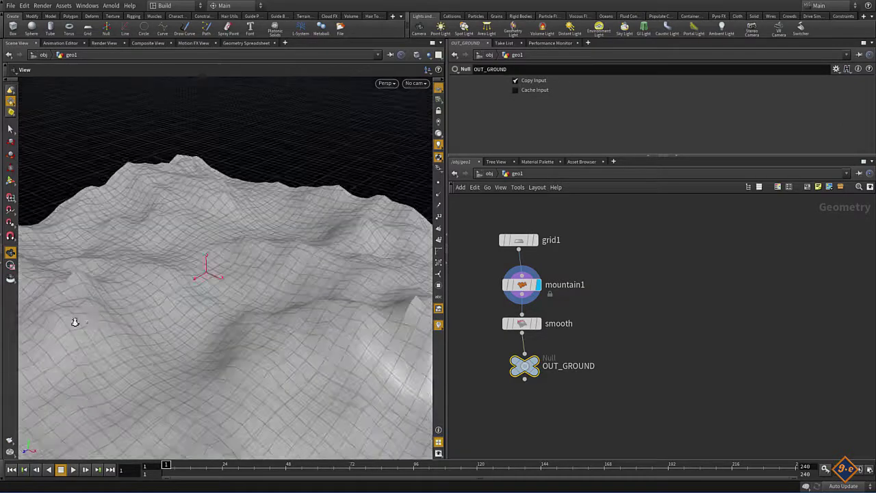
{"action": "scroll", "coordinate": [73, 318], "scroll_direction": "down", "scroll_amount": 5}
{"action": "left_click_drag", "start_coordinate": [110, 356], "coordinate": [137, 342]}
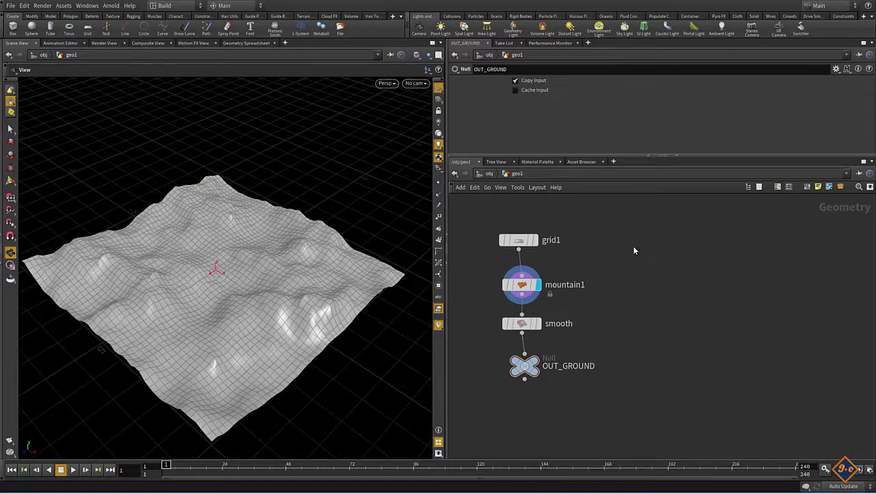
{"action": "key", "text": "Tab"}
Add a Line node and display the OUT_GROUND terrain in the viewport
{"action": "type", "text": "ge"}
{"action": "key", "text": "BackSpace"}
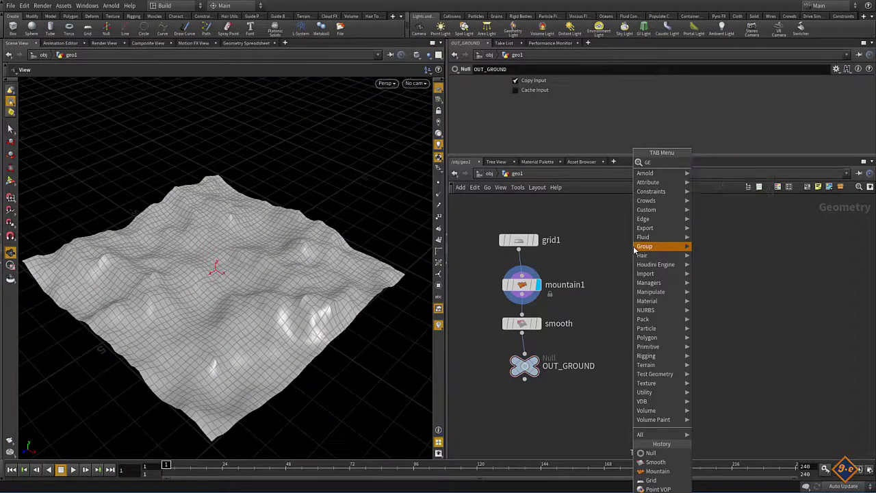
{"action": "key", "text": "BackSpace"}
{"action": "type", "text": "li"}
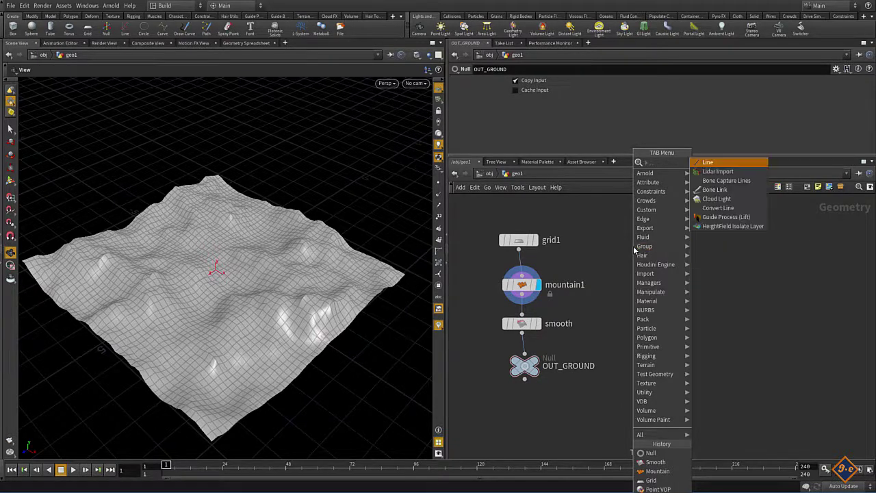
{"action": "key", "text": "Escape"}
{"action": "left_click", "coordinate": [634, 246]}
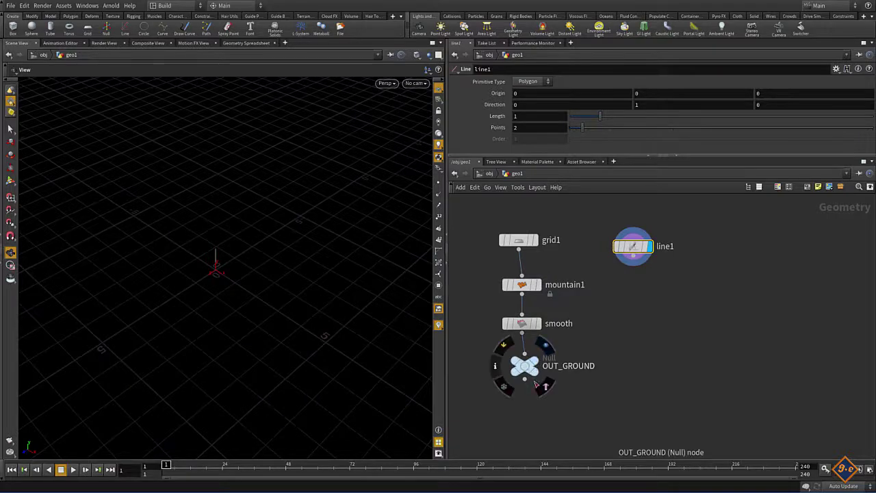
{"action": "left_click", "coordinate": [550, 382]}
{"action": "mouse_move", "coordinate": [260, 307]}
{"action": "left_mouse_down"}
{"action": "mouse_move", "coordinate": [235, 350]}
{"action": "mouse_move", "coordinate": [258, 378]}
{"action": "left_mouse_up"}
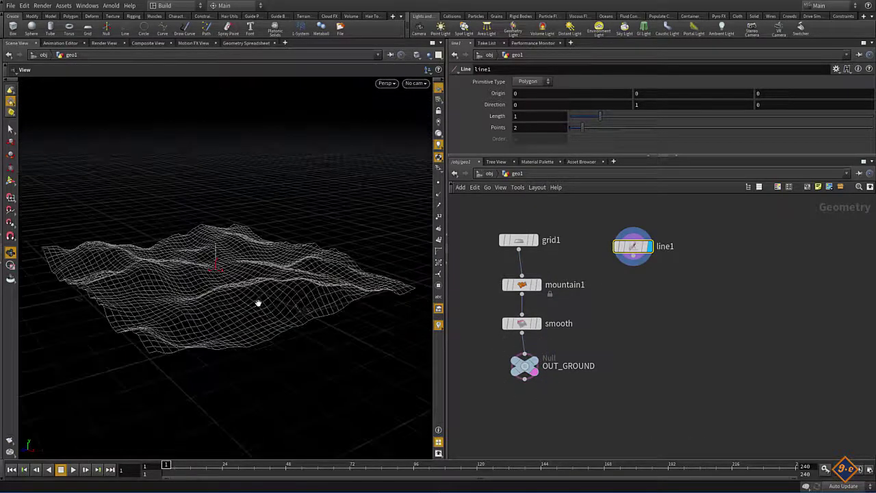
Set the line's direction to 0, 0, 1, length 8 and 50 points
{"action": "double_click", "coordinate": [759, 104]}
{"action": "type", "text": "1"}
{"action": "left_click", "coordinate": [643, 107]}
{"action": "type", "text": "0"}
{"action": "key", "text": "shift+Tab"}
{"action": "type", "text": "8"}
{"action": "left_click", "coordinate": [534, 129]}
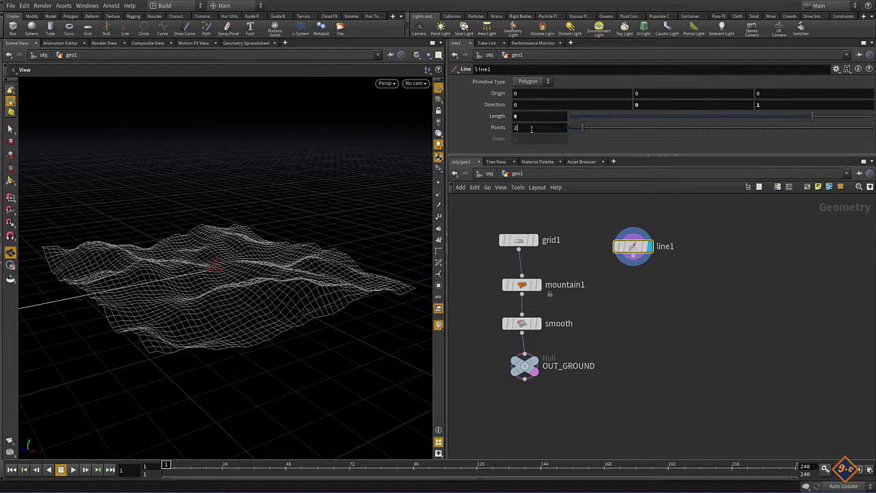
{"action": "double_click", "coordinate": [531, 128]}
{"action": "type", "text": "50"}
{"action": "key", "text": "Return"}
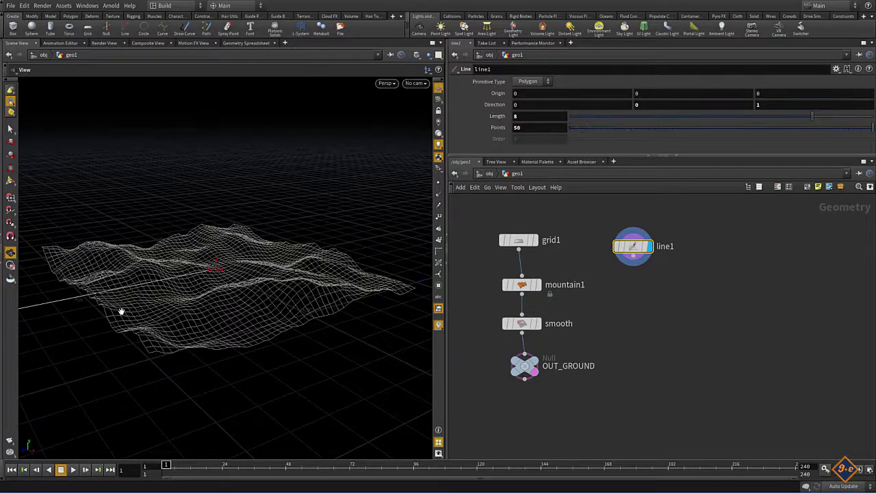
Move the line's origin to -3.8, 0, -3.7 across the terrain
{"action": "mouse_move", "coordinate": [226, 236]}
{"action": "left_mouse_down"}
{"action": "mouse_move", "coordinate": [133, 352]}
{"action": "mouse_move", "coordinate": [180, 336]}
{"action": "mouse_move", "coordinate": [189, 348]}
{"action": "mouse_move", "coordinate": [280, 322]}
{"action": "left_mouse_up"}
{"action": "scroll", "coordinate": [280, 322], "scroll_direction": "up", "scroll_amount": 3}
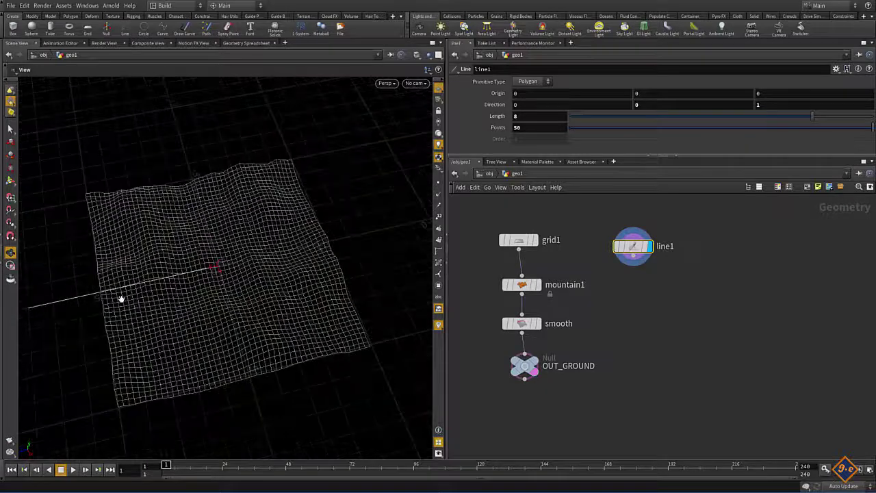
{"action": "middle_click_drag", "start_coordinate": [782, 95], "coordinate": [594, 119]}
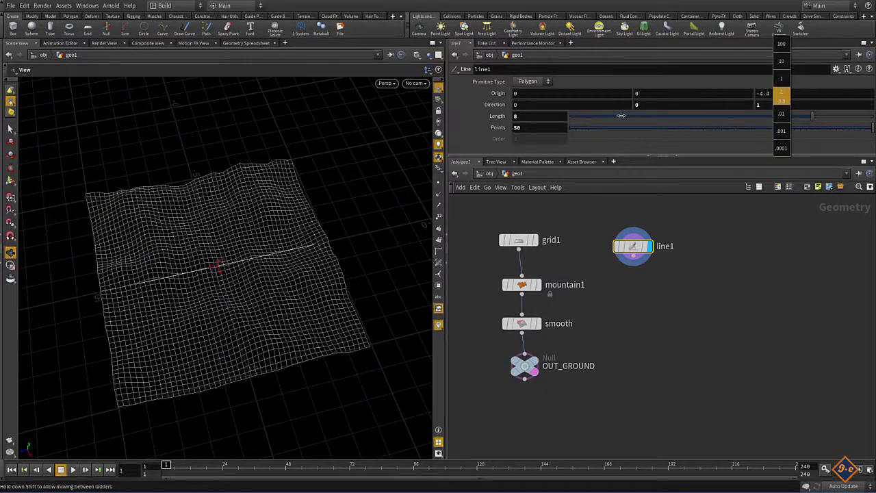
{"action": "middle_click_drag", "start_coordinate": [630, 116], "coordinate": [634, 116]}
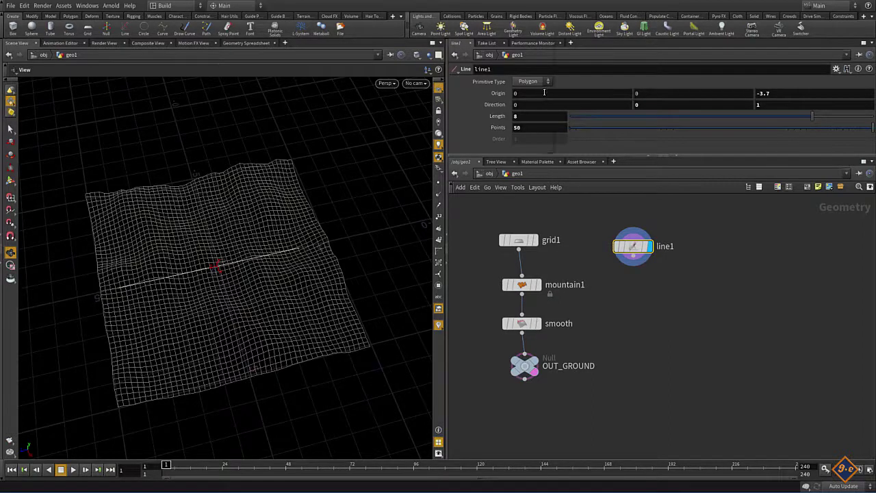
{"action": "middle_click_drag", "start_coordinate": [544, 92], "coordinate": [384, 126]}
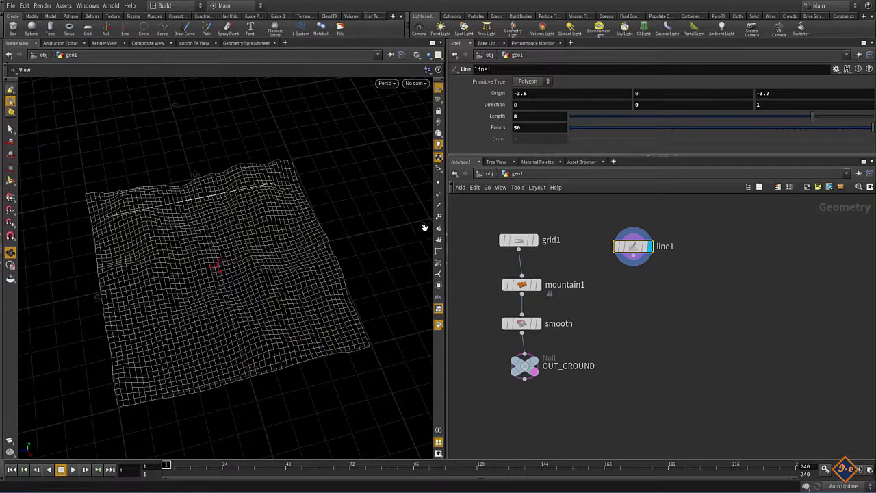
{"action": "left_click_drag", "start_coordinate": [356, 287], "coordinate": [248, 299]}
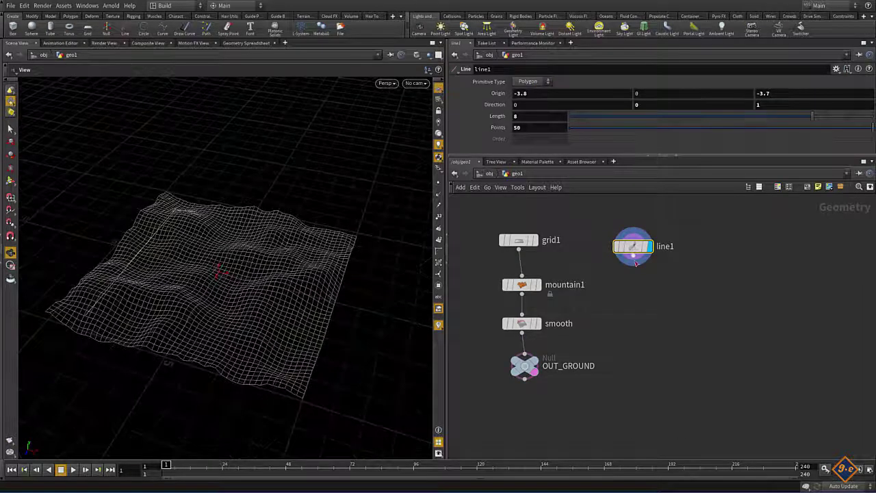
Add a Copy and Transform node, copy1, directly under line1
{"action": "left_click", "coordinate": [633, 261]}
{"action": "key", "text": "Tab"}
{"action": "type", "text": "cop"}
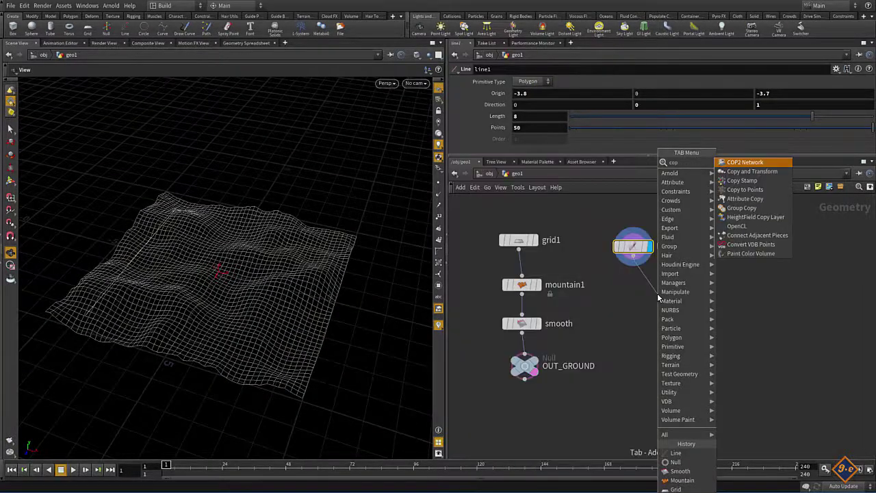
{"action": "key", "text": "Return"}
{"action": "left_click", "coordinate": [658, 295]}
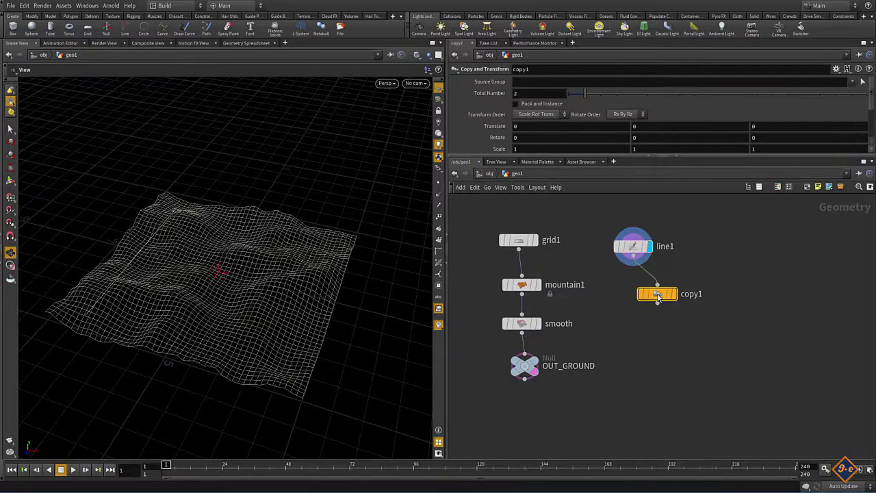
{"action": "left_click_drag", "start_coordinate": [657, 293], "coordinate": [637, 290]}
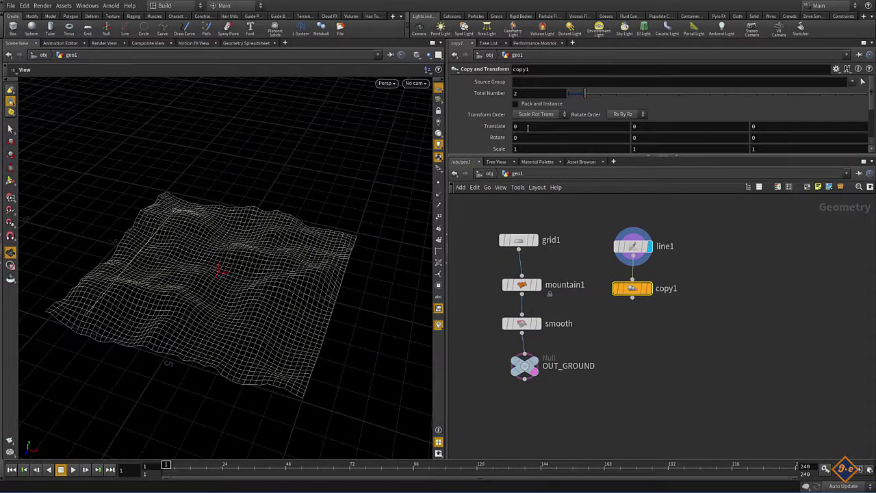
Display copy1 with Translate X 0.7 and 12 total copies
{"action": "middle_click_drag", "start_coordinate": [528, 126], "coordinate": [540, 128]}
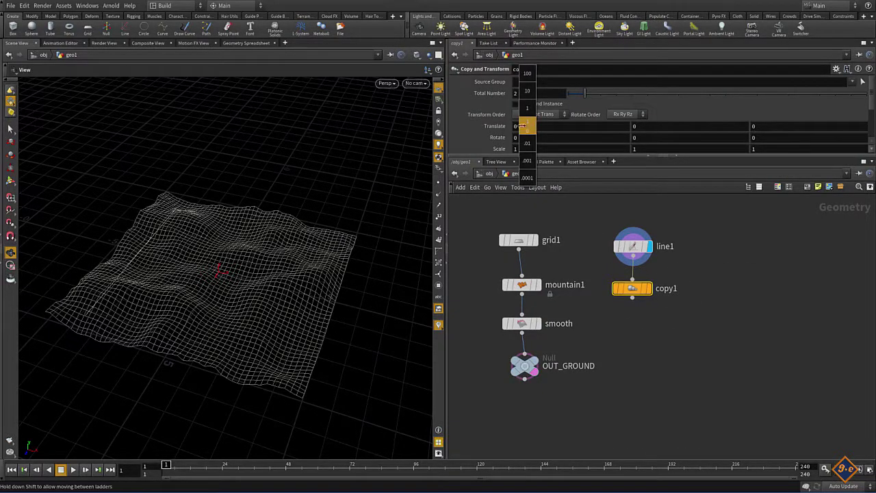
{"action": "left_click", "coordinate": [647, 288]}
{"action": "middle_click_drag", "start_coordinate": [531, 127], "coordinate": [563, 128]}
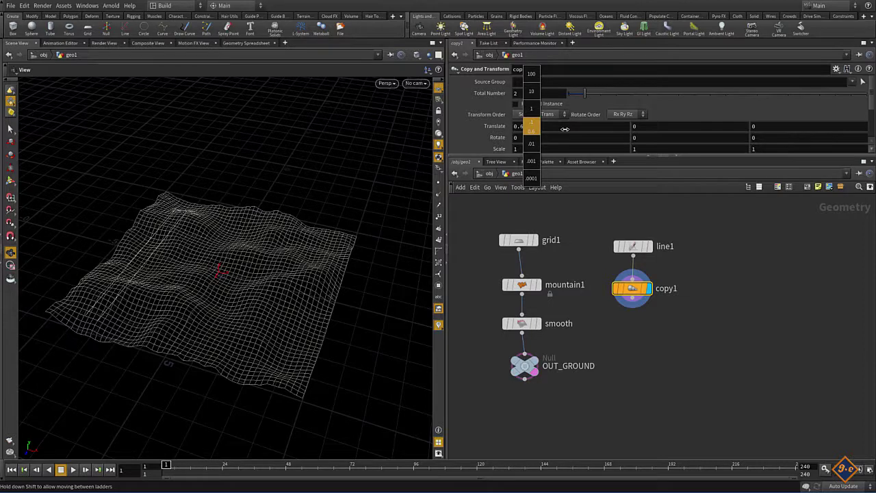
{"action": "middle_click_drag", "start_coordinate": [564, 130], "coordinate": [526, 120]}
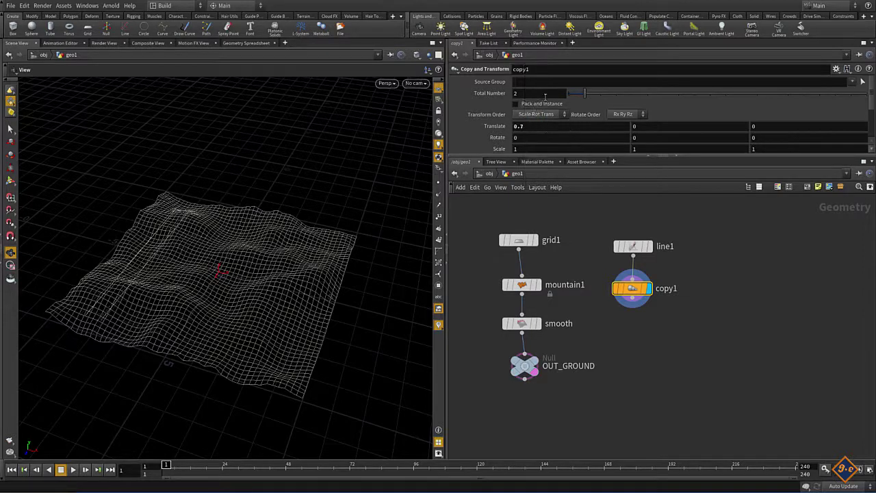
{"action": "left_click_drag", "start_coordinate": [584, 93], "coordinate": [738, 104]}
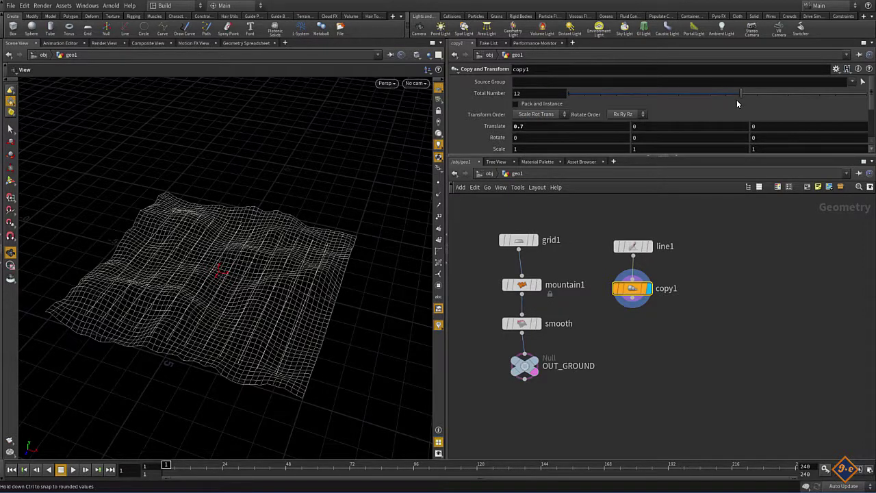
{"action": "mouse_move", "coordinate": [257, 383]}
{"action": "left_mouse_down"}
{"action": "mouse_move", "coordinate": [176, 339]}
{"action": "mouse_move", "coordinate": [245, 352]}
{"action": "mouse_move", "coordinate": [270, 376]}
{"action": "mouse_move", "coordinate": [270, 361]}
{"action": "mouse_move", "coordinate": [219, 360]}
{"action": "mouse_move", "coordinate": [272, 354]}
{"action": "mouse_move", "coordinate": [126, 276]}
{"action": "mouse_move", "coordinate": [160, 332]}
{"action": "mouse_move", "coordinate": [176, 295]}
{"action": "left_mouse_up"}
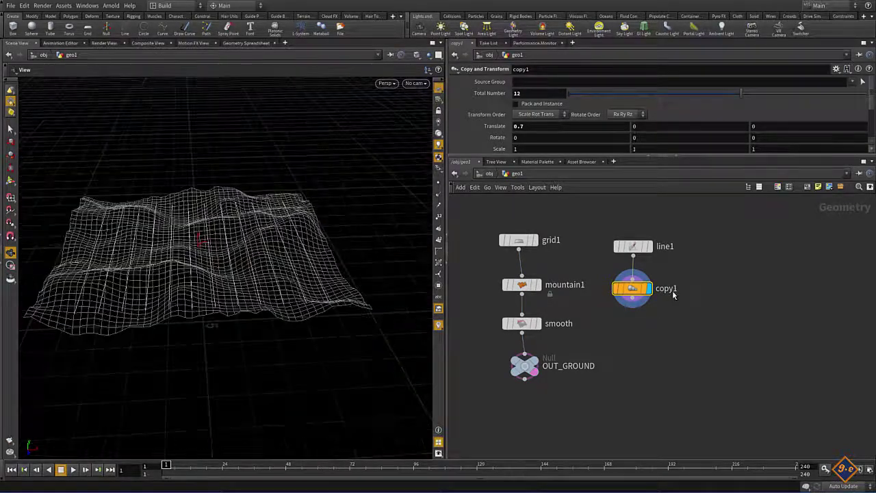
Add a For-Each loop below copy1
{"action": "key", "text": "Tab"}
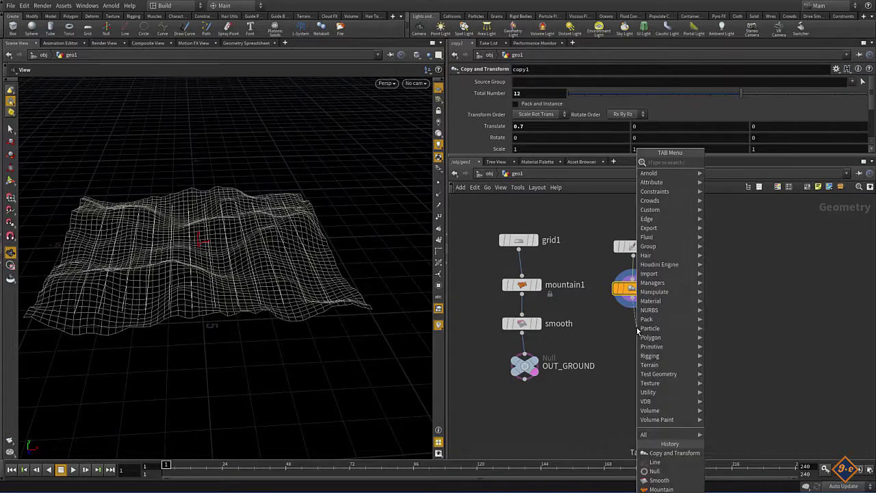
{"action": "type", "text": "fo"}
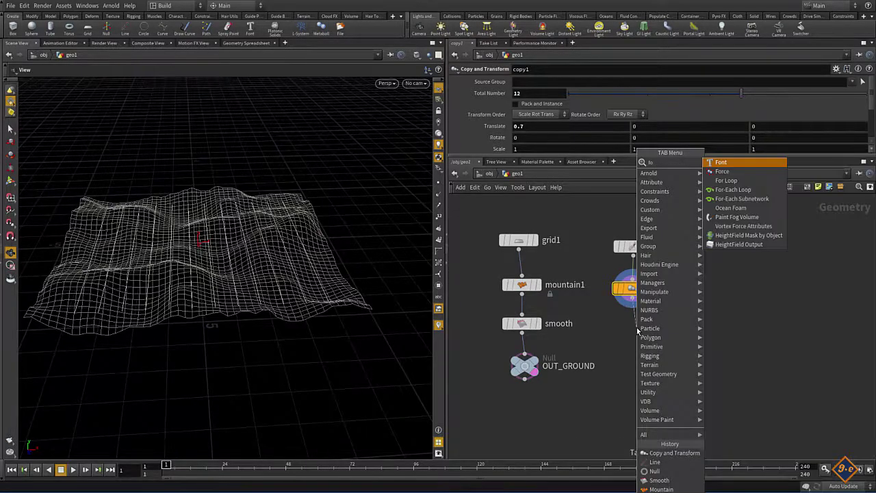
{"action": "key", "text": "Return"}
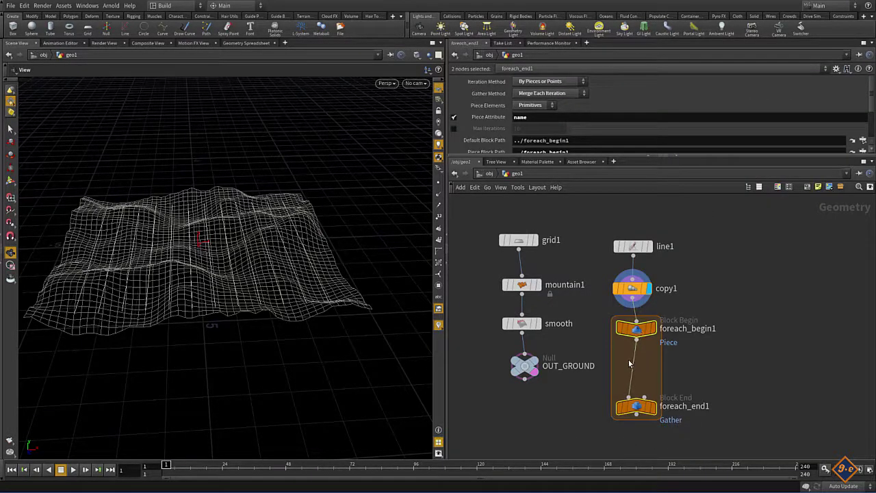
Insert an Attribute VOP, pointvop1, between foreach_begin1 and foreach_end1
{"action": "key", "text": "Tab"}
{"action": "type", "text": "p"}
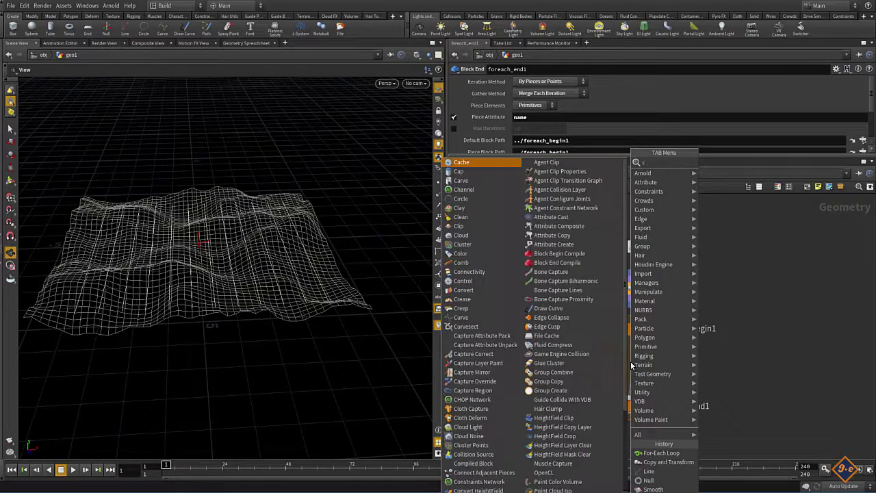
{"action": "type", "text": "o"}
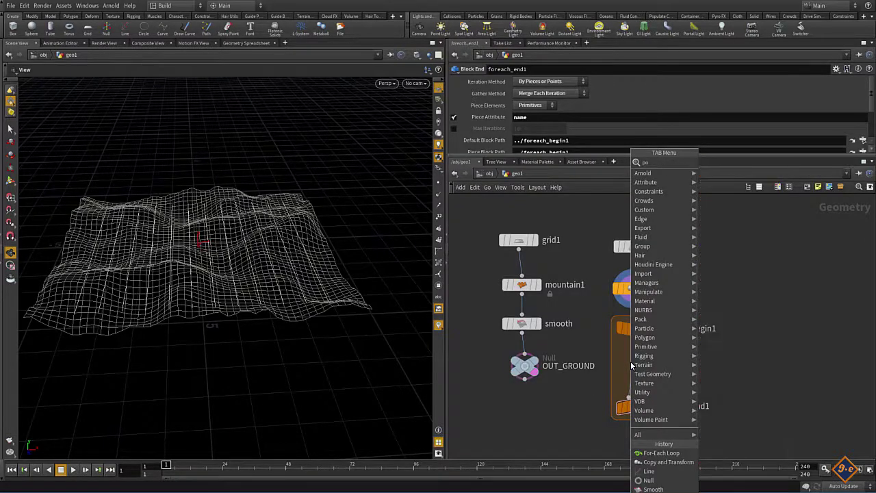
{"action": "type", "text": "int wr"}
{"action": "key", "text": "Return"}
{"action": "left_click", "coordinate": [631, 366]}
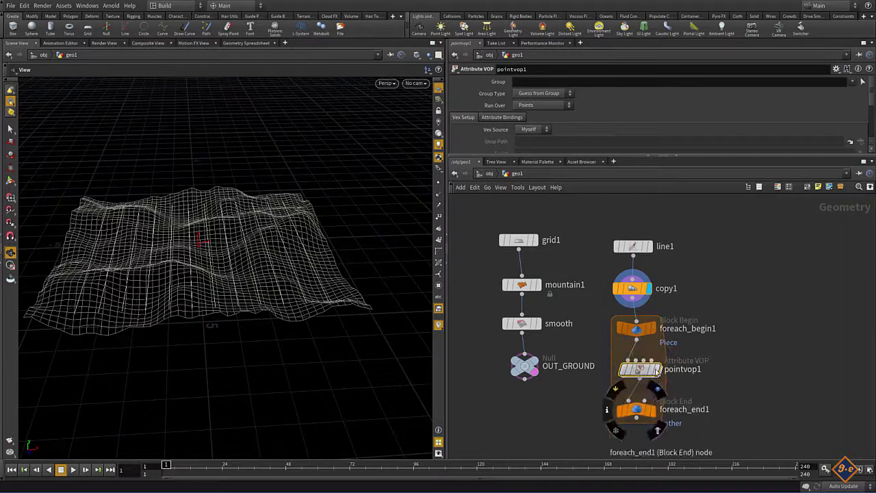
Inside pointvop1, rearrange the default nodes and add an Anti-Aliased Noise node
{"action": "double_click", "coordinate": [642, 370]}
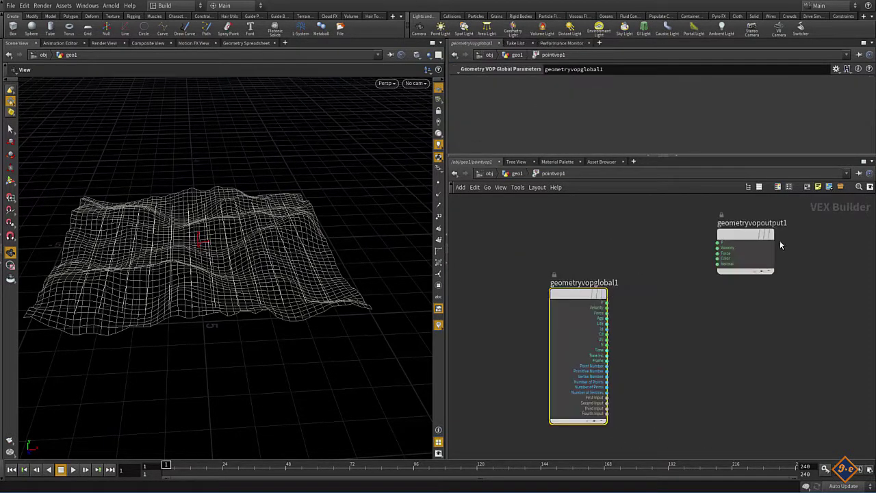
{"action": "left_click_drag", "start_coordinate": [764, 236], "coordinate": [798, 306]}
{"action": "left_click_drag", "start_coordinate": [558, 293], "coordinate": [507, 276]}
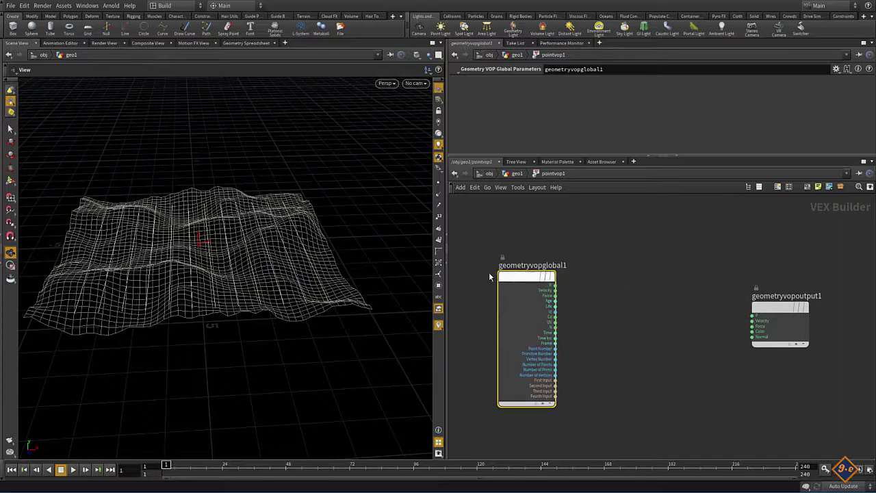
{"action": "key", "text": "Tab"}
{"action": "type", "text": "a"}
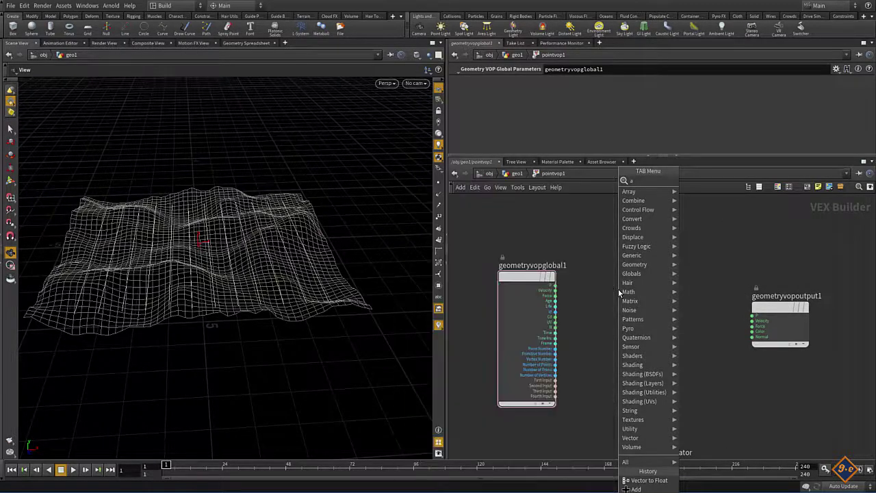
{"action": "type", "text": " a"}
{"action": "key", "text": "Down"}
{"action": "key", "text": "Down"}
{"action": "key", "text": "Down"}
{"action": "key", "text": "Down"}
{"action": "key", "text": "Return"}
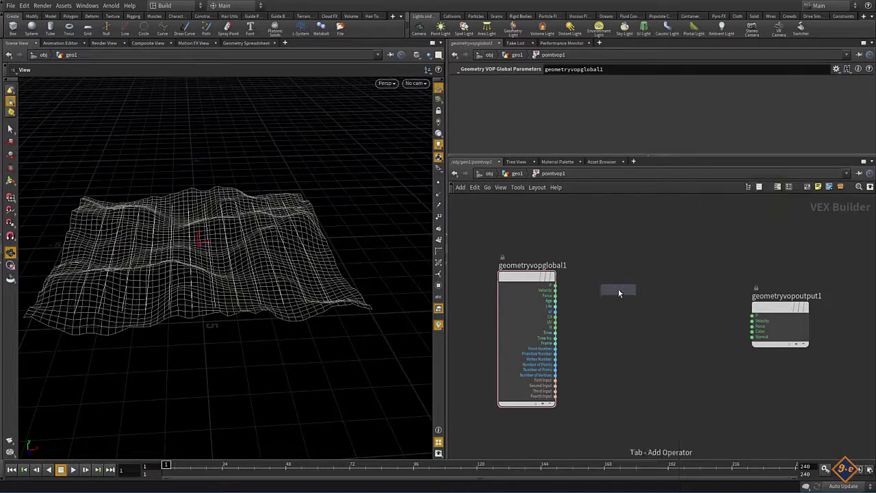
{"action": "left_click", "coordinate": [618, 293]}
Wire the global P output into aanoise1's Position input and tidy the layout
{"action": "scroll", "coordinate": [527, 297], "scroll_direction": "up", "scroll_amount": 5}
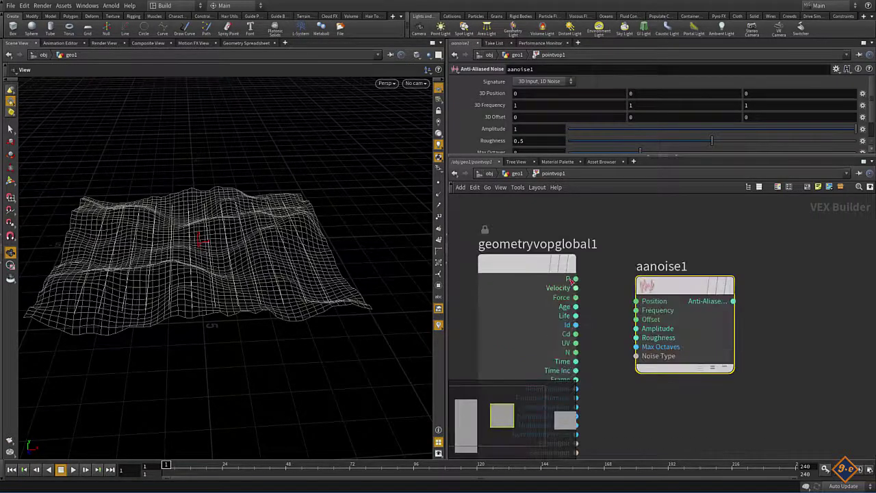
{"action": "mouse_move", "coordinate": [575, 279]}
{"action": "left_mouse_down"}
{"action": "mouse_move", "coordinate": [637, 301]}
{"action": "mouse_move", "coordinate": [596, 316]}
{"action": "left_mouse_up"}
{"action": "key", "text": "h"}
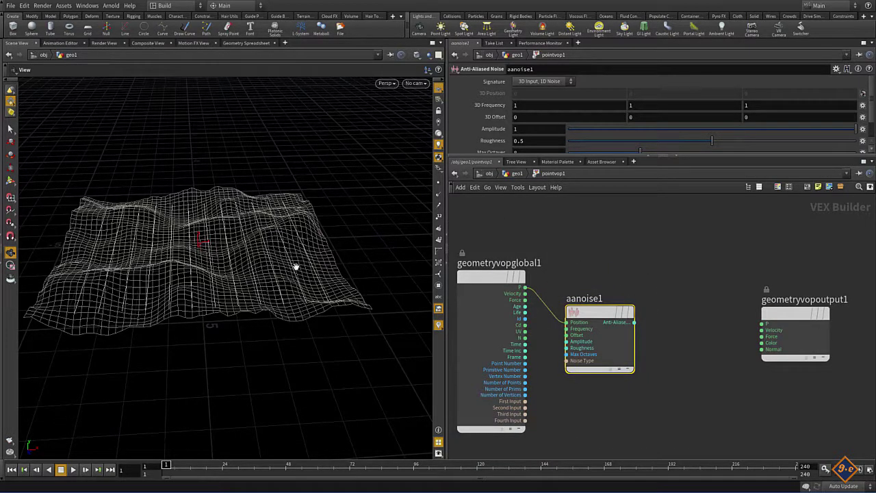
{"action": "left_click_drag", "start_coordinate": [768, 337], "coordinate": [773, 325]}
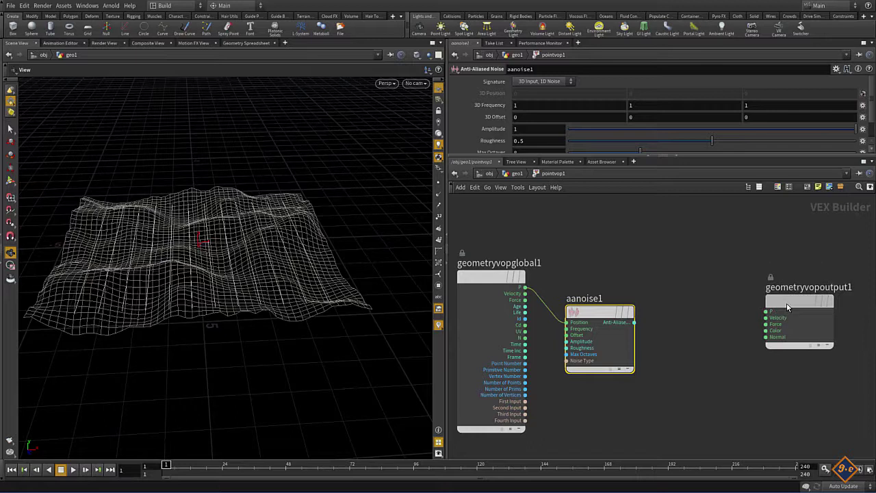
{"action": "left_click", "coordinate": [667, 312]}
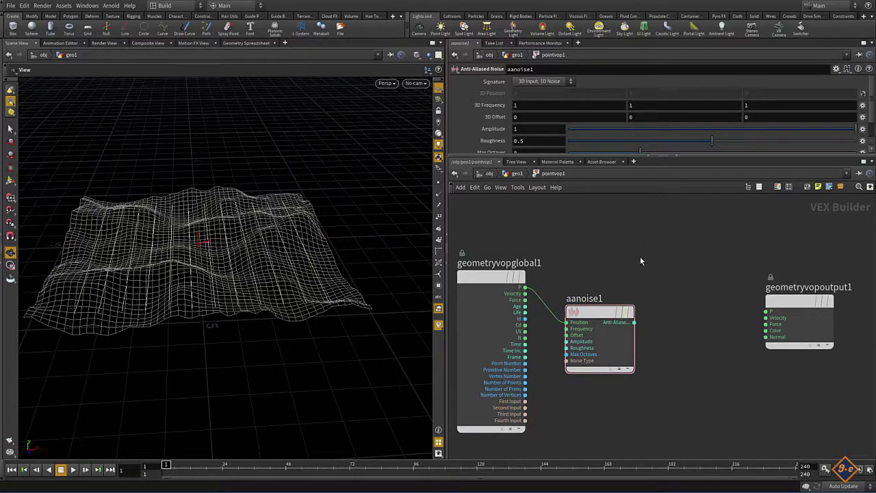
{"action": "key", "text": "Tab"}
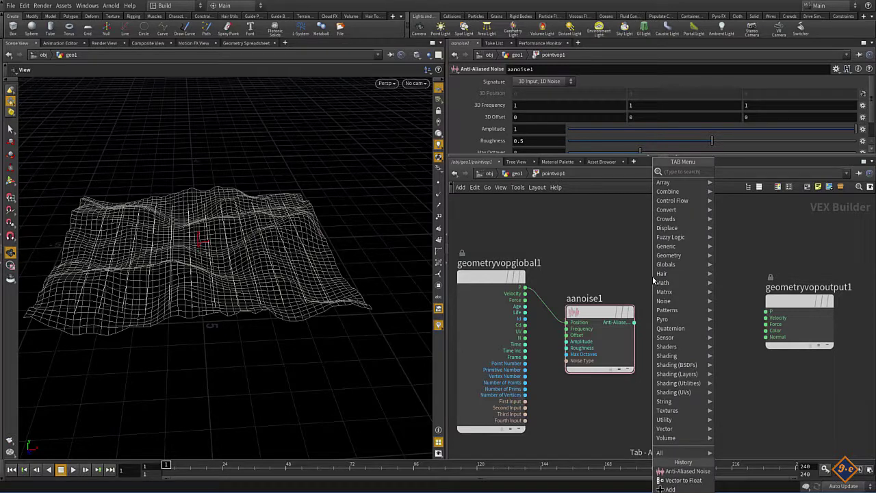
Add a Float to Vector node to the right of aanoise1
{"action": "type", "text": "v"}
{"action": "key", "text": "BackSpace"}
{"action": "key", "text": "BackSpace"}
{"action": "key", "text": "BackSpace"}
{"action": "type", "text": "f"}
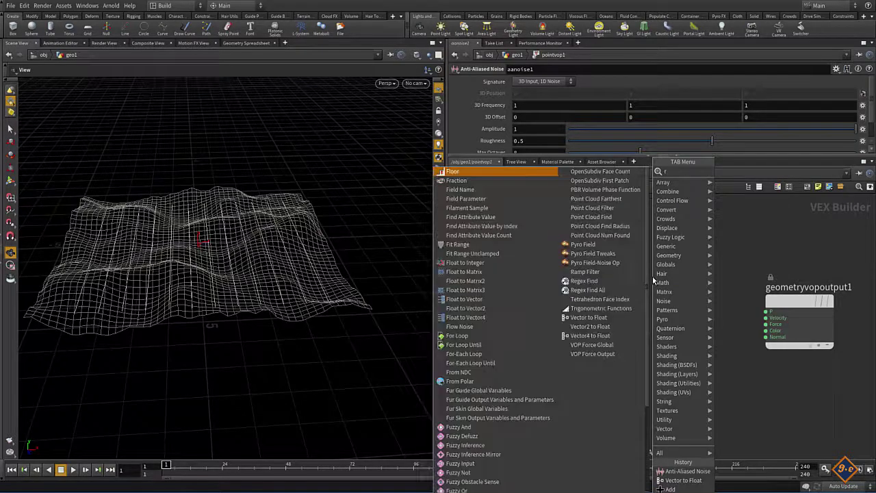
{"action": "type", "text": "i"}
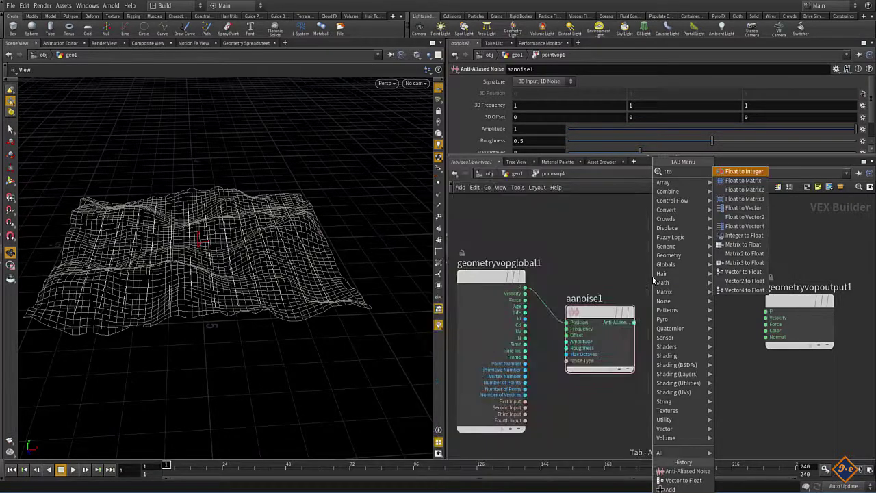
{"action": "type", "text": "t"}
{"action": "key", "text": "Return"}
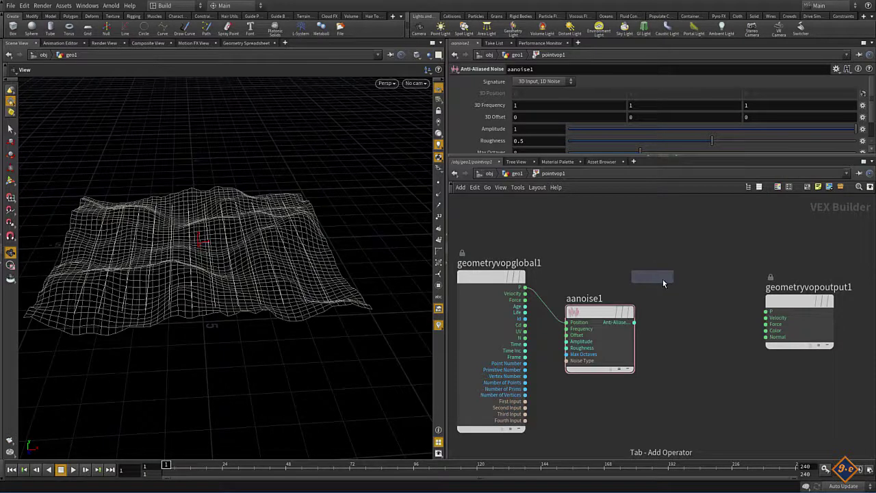
{"action": "left_click", "coordinate": [663, 283]}
{"action": "left_click_drag", "start_coordinate": [665, 277], "coordinate": [689, 277]}
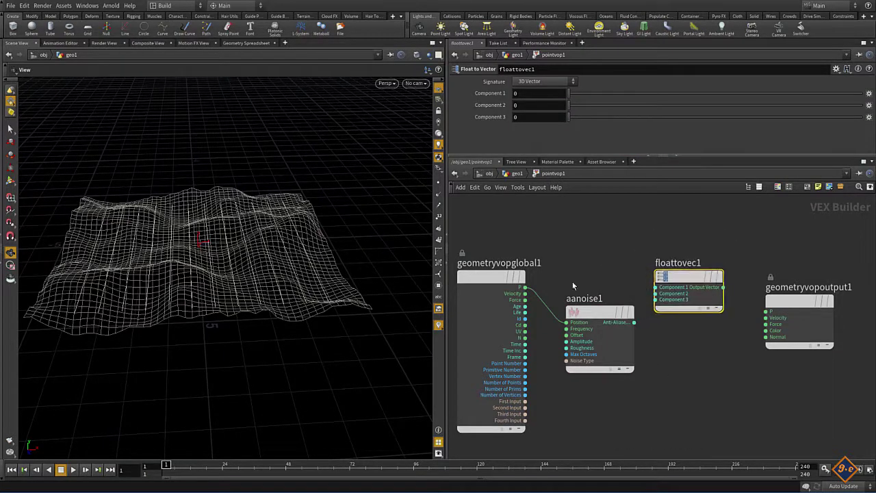
{"action": "middle_click_drag", "start_coordinate": [587, 258], "coordinate": [571, 246]}
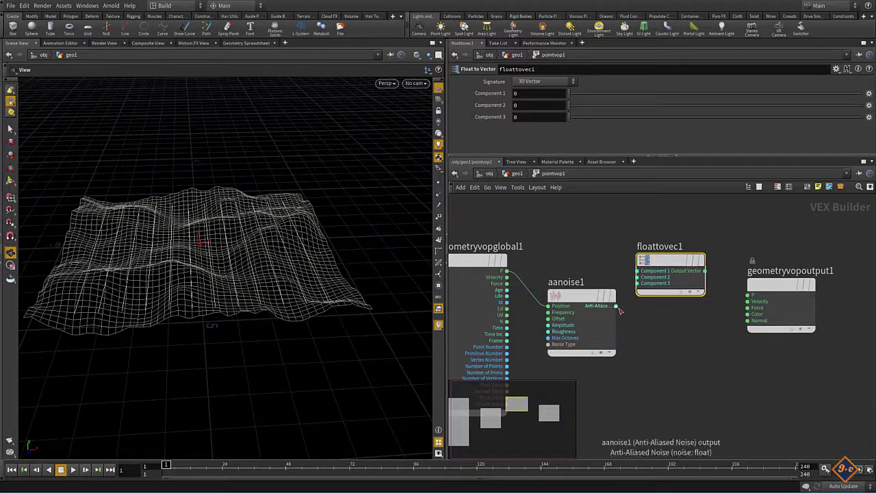
Wire aanoise1's noise output into floattovec1's Component 1 and align the nodes
{"action": "left_click_drag", "start_coordinate": [617, 306], "coordinate": [638, 270]}
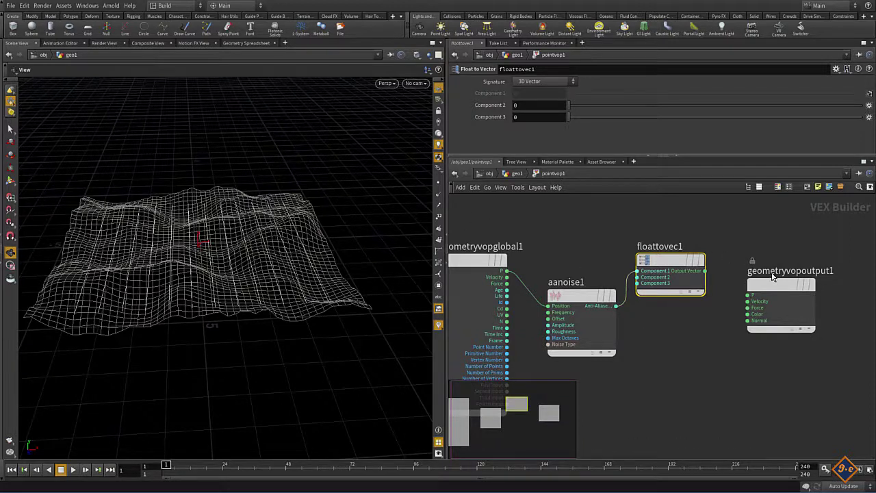
{"action": "left_click_drag", "start_coordinate": [784, 284], "coordinate": [796, 276]}
{"action": "left_click_drag", "start_coordinate": [668, 276], "coordinate": [680, 312]}
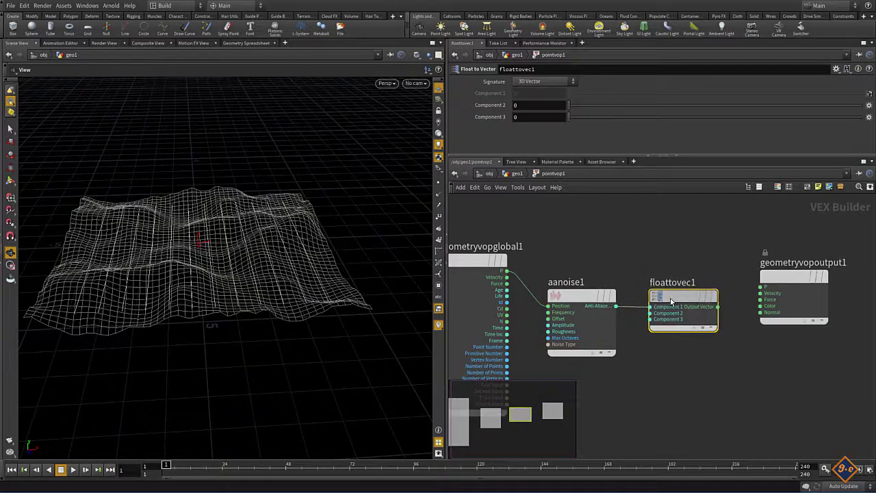
{"action": "left_click", "coordinate": [583, 239]}
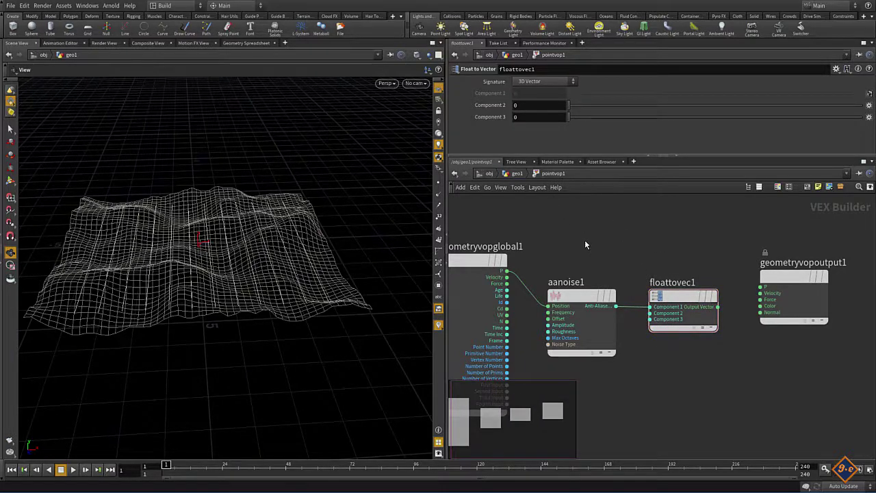
{"action": "key", "text": "Tab"}
Add an add1 node that sums global P with floattovec1's vector
{"action": "type", "text": "add"}
{"action": "key", "text": "Return"}
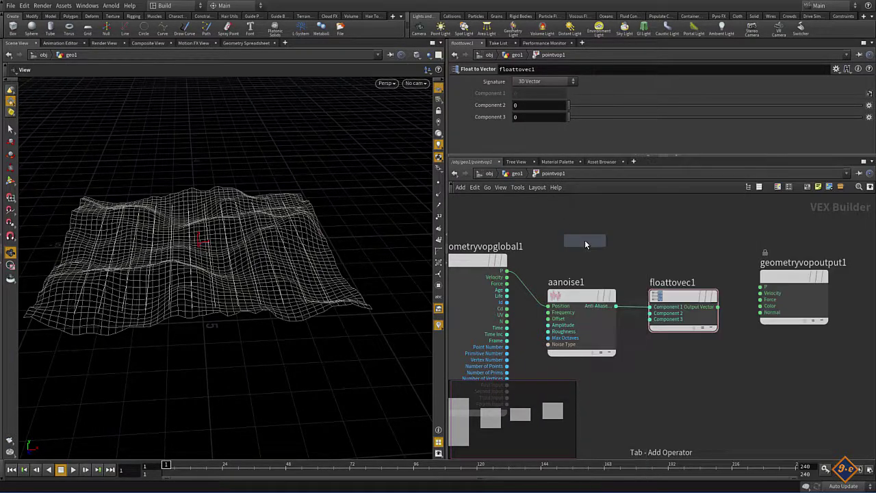
{"action": "left_click", "coordinate": [676, 247]}
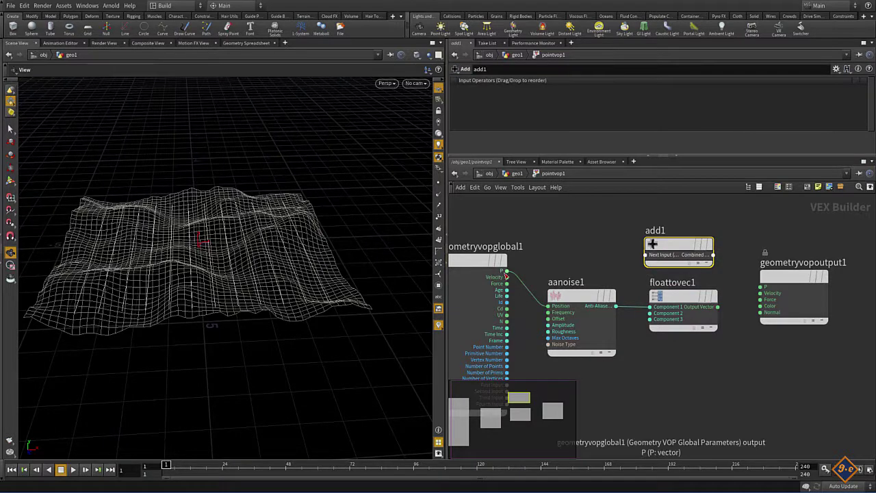
{"action": "mouse_move", "coordinate": [506, 272]}
{"action": "left_mouse_down"}
{"action": "mouse_move", "coordinate": [646, 255]}
{"action": "mouse_move", "coordinate": [646, 267]}
{"action": "left_mouse_up"}
{"action": "mouse_move", "coordinate": [713, 254]}
{"action": "left_mouse_down"}
{"action": "mouse_move", "coordinate": [751, 289]}
{"action": "mouse_move", "coordinate": [761, 286]}
{"action": "left_mouse_up"}
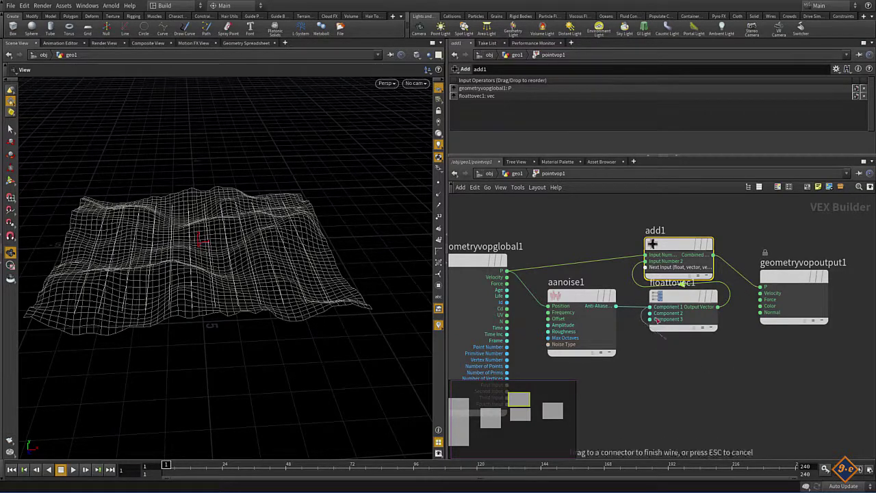
Reconnect the noise output to floattovec1's Component 1 and rearrange add1, floattovec1 and the output node
{"action": "left_click_drag", "start_coordinate": [650, 306], "coordinate": [663, 377]}
{"action": "left_click", "coordinate": [615, 306]}
{"action": "left_click", "coordinate": [663, 304]}
{"action": "left_click_drag", "start_coordinate": [663, 303], "coordinate": [653, 339]}
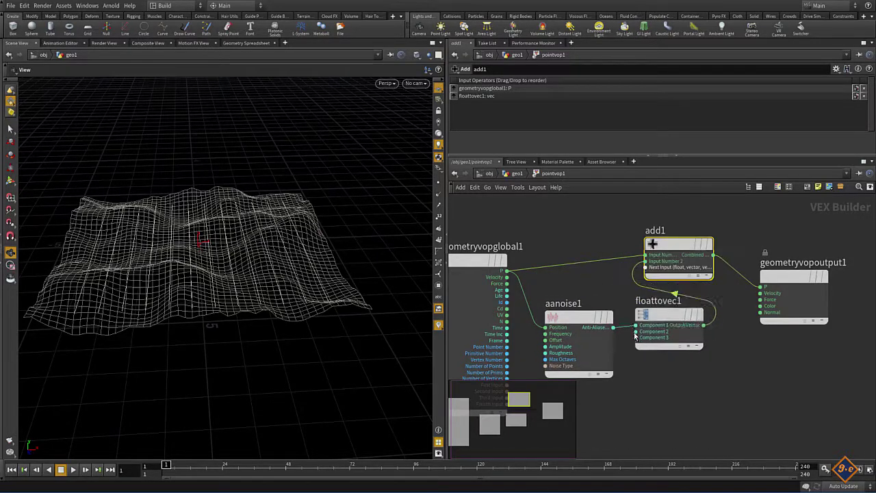
{"action": "left_click_drag", "start_coordinate": [688, 252], "coordinate": [702, 254]}
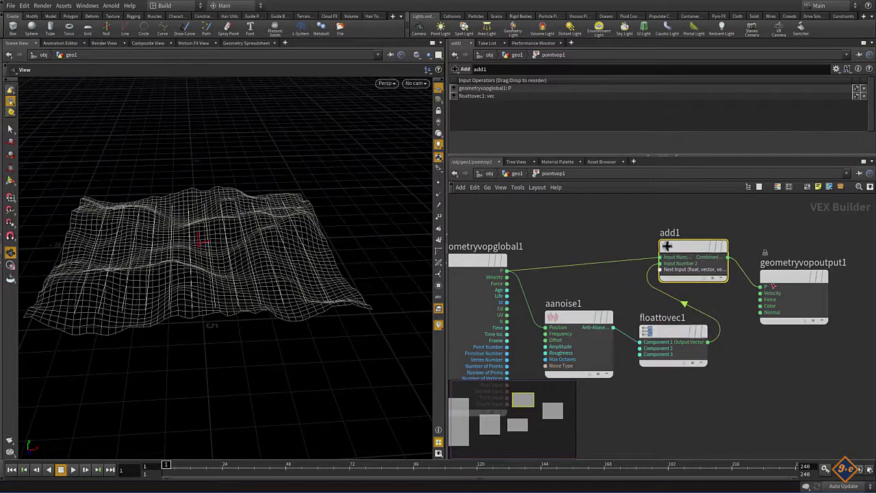
{"action": "left_click_drag", "start_coordinate": [794, 276], "coordinate": [804, 272]}
{"action": "middle_click_drag", "start_coordinate": [667, 395], "coordinate": [664, 367]}
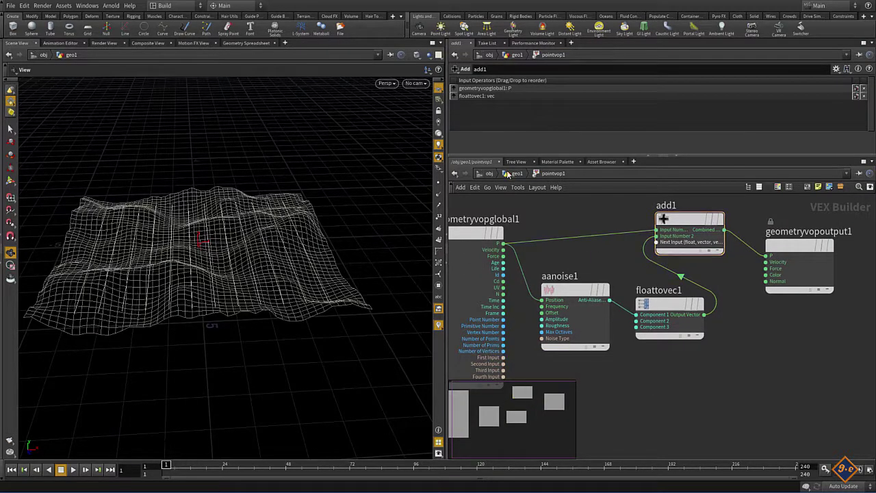
Back at geo1, inspect the foreach loop nodes and turn off foreach_end1's Piece Attribute
{"action": "key", "text": "u"}
{"action": "left_click", "coordinate": [658, 369]}
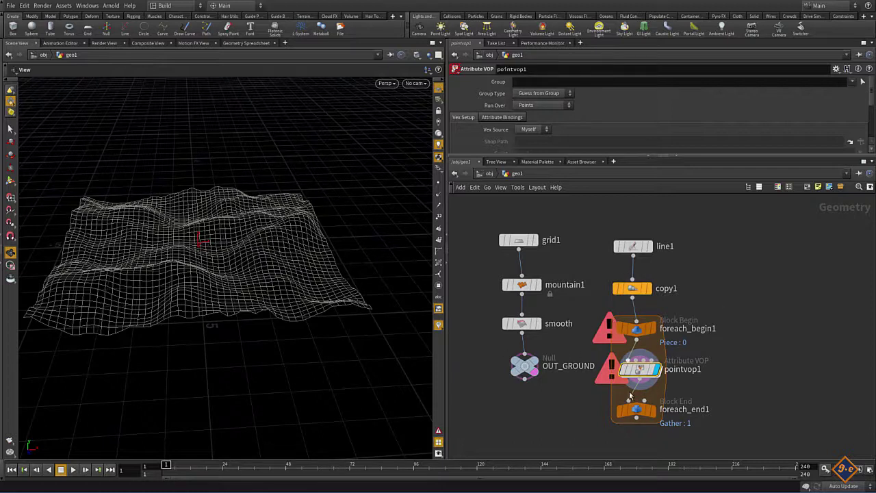
{"action": "left_click", "coordinate": [637, 329]}
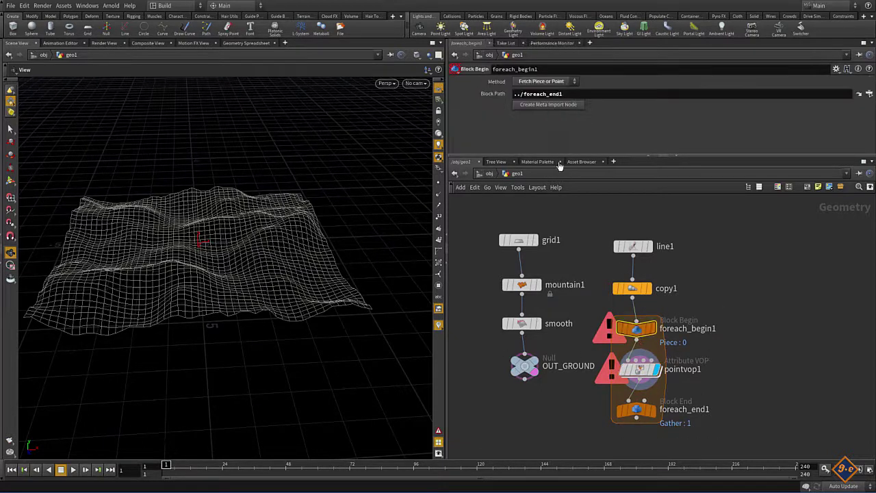
{"action": "left_click", "coordinate": [636, 410]}
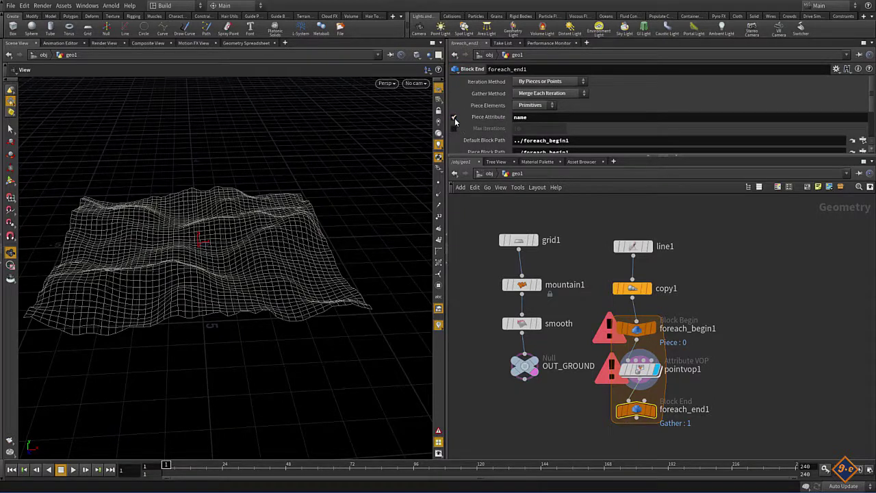
{"action": "left_click", "coordinate": [453, 117]}
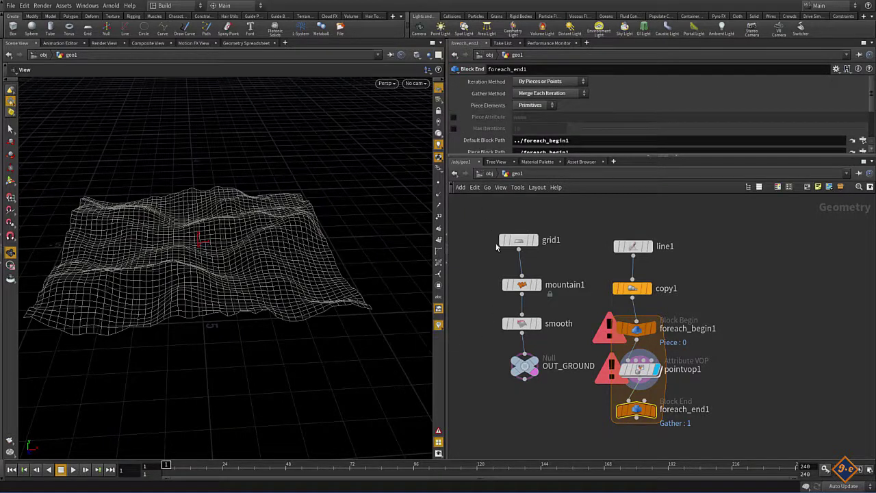
{"action": "left_click", "coordinate": [637, 329]}
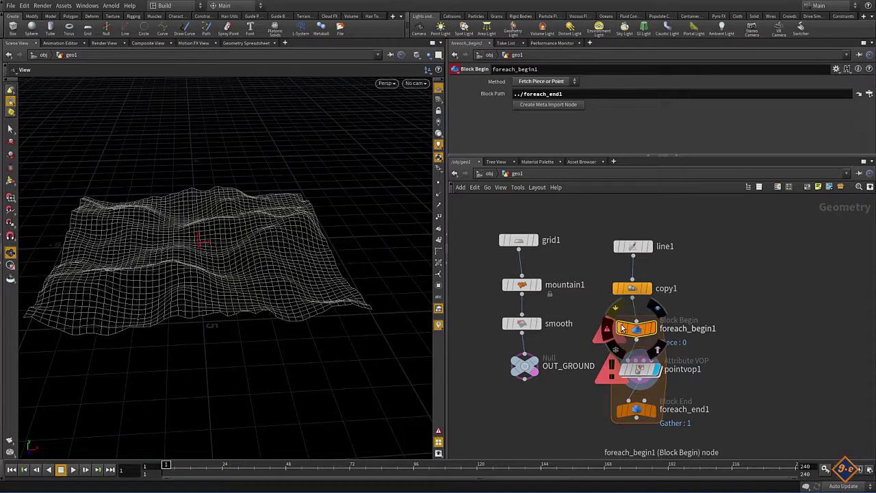
{"action": "left_click", "coordinate": [621, 329]}
{"action": "left_click", "coordinate": [622, 329]}
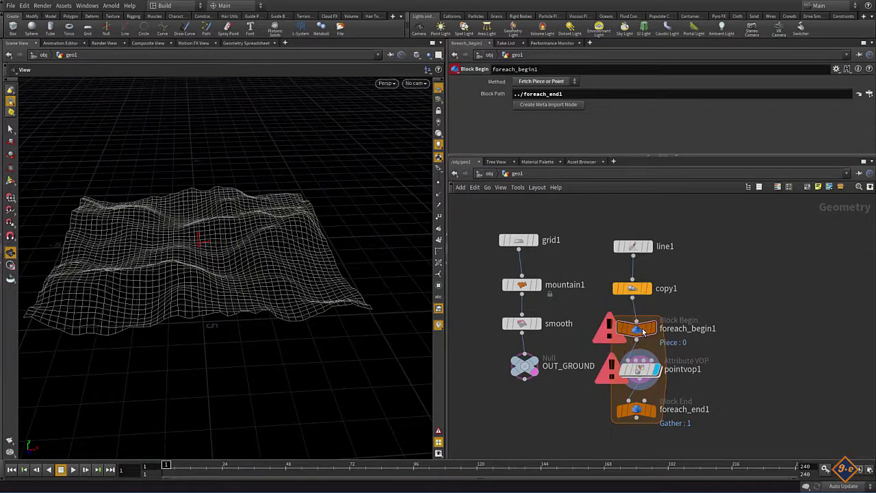
{"action": "left_click", "coordinate": [629, 411]}
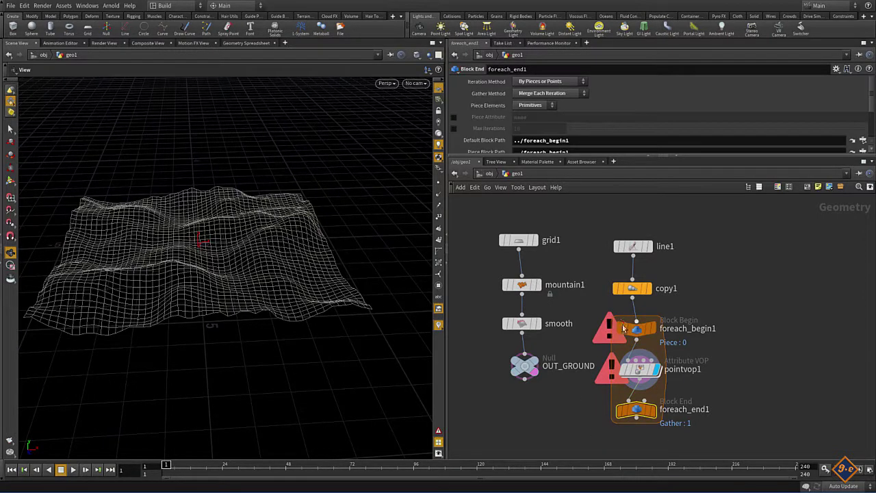
Display foreach_end1's result and orbit around the terrain to see the 12 wavy lines
{"action": "scroll", "coordinate": [751, 314], "scroll_direction": "down", "scroll_amount": 1}
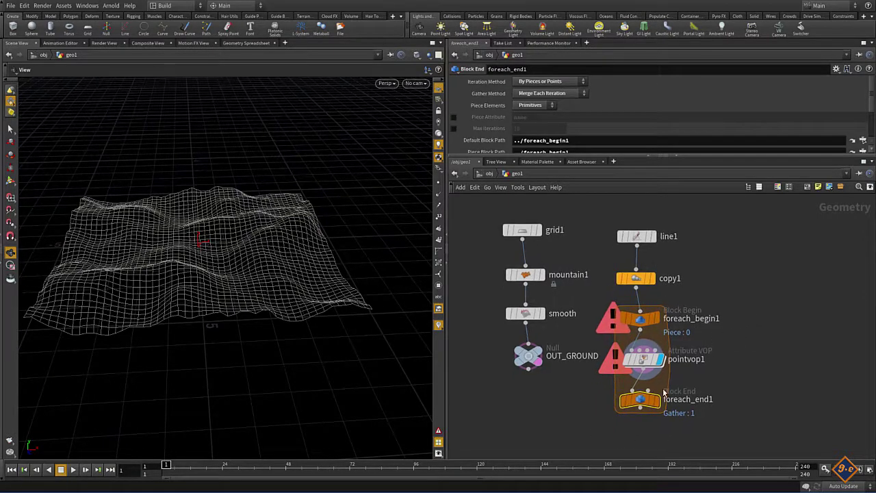
{"action": "mouse_move", "coordinate": [637, 410]}
{"action": "left_click", "coordinate": [655, 404]}
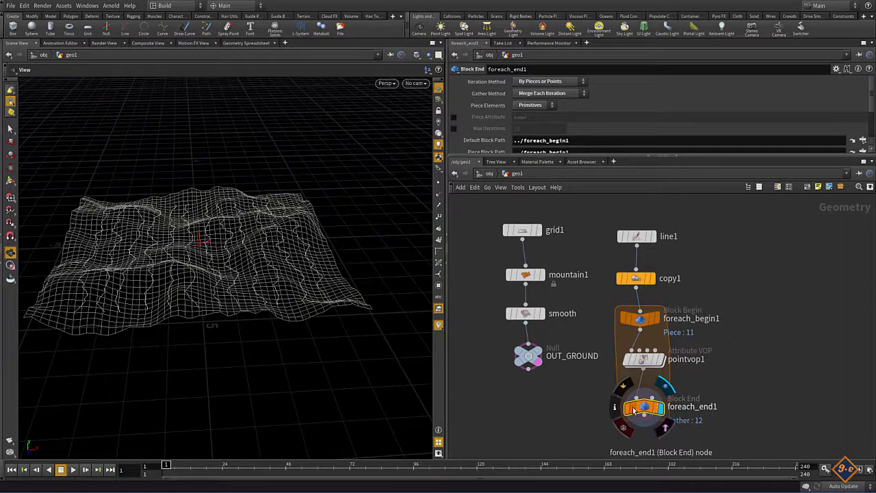
{"action": "left_click", "coordinate": [659, 359]}
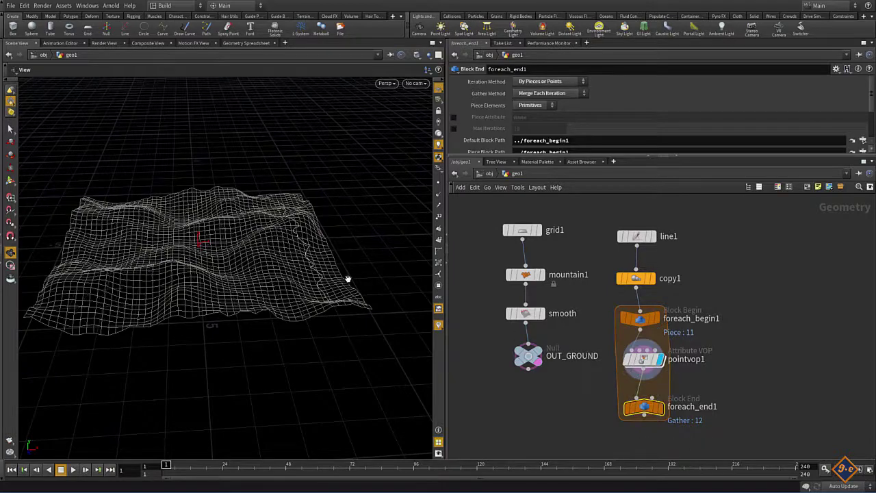
{"action": "left_click_drag", "start_coordinate": [348, 279], "coordinate": [408, 295]}
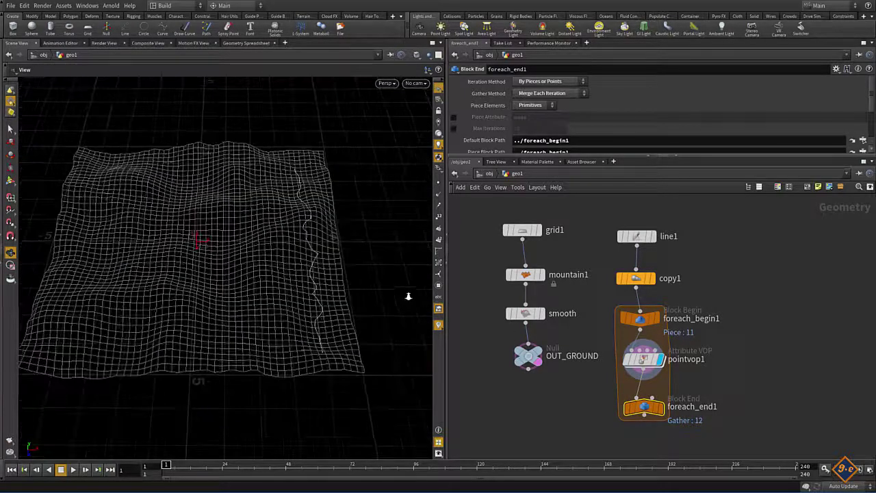
{"action": "left_click", "coordinate": [660, 407]}
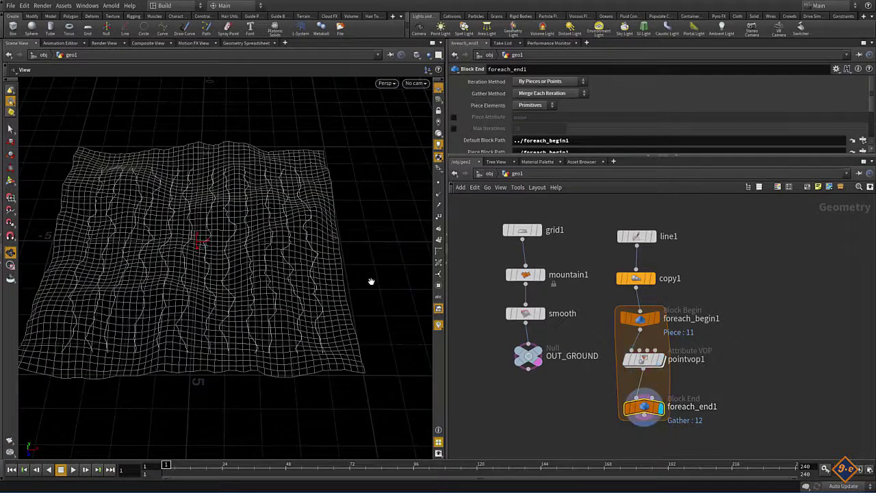
{"action": "mouse_move", "coordinate": [200, 327]}
{"action": "left_mouse_down"}
{"action": "mouse_move", "coordinate": [172, 281]}
{"action": "mouse_move", "coordinate": [110, 264]}
{"action": "left_mouse_up"}
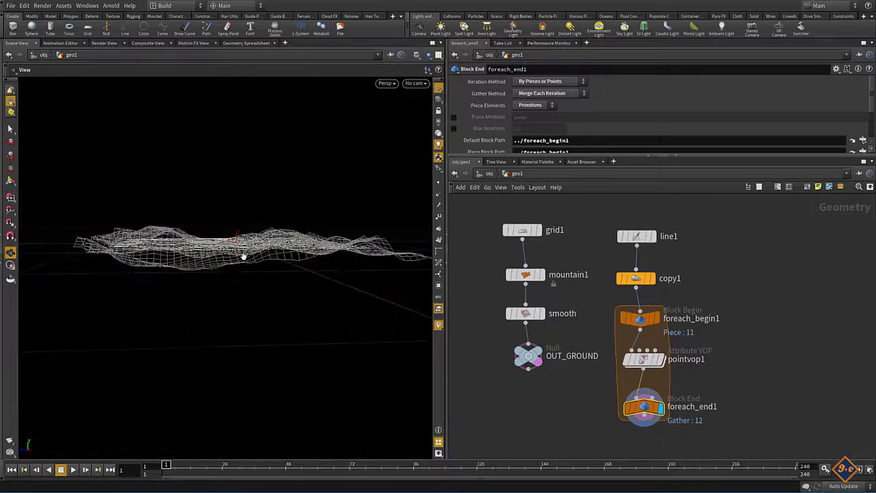
{"action": "mouse_move", "coordinate": [243, 254]}
{"action": "left_mouse_down"}
{"action": "mouse_move", "coordinate": [256, 294]}
{"action": "mouse_move", "coordinate": [169, 269]}
{"action": "left_mouse_up"}
{"action": "left_click_drag", "start_coordinate": [237, 263], "coordinate": [191, 294]}
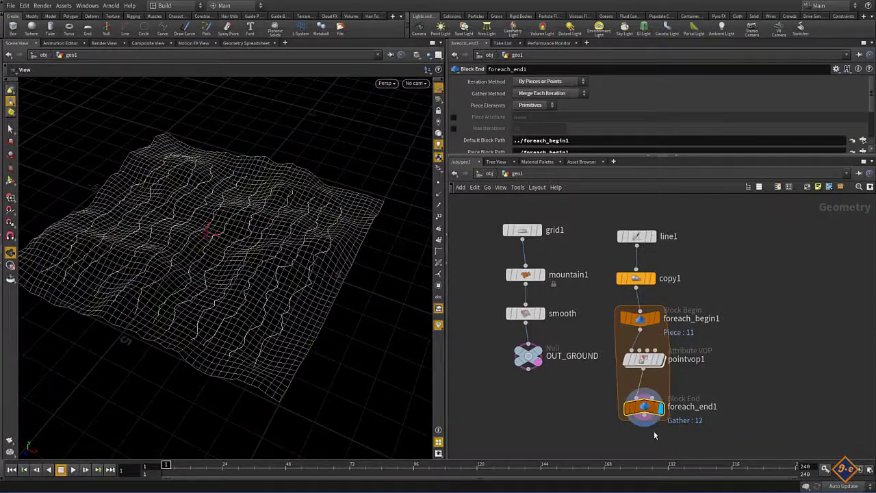
Add an intersect1 Intersect node inside pointvop1, then return to geo1 and display pointvop1
{"action": "double_click", "coordinate": [651, 361]}
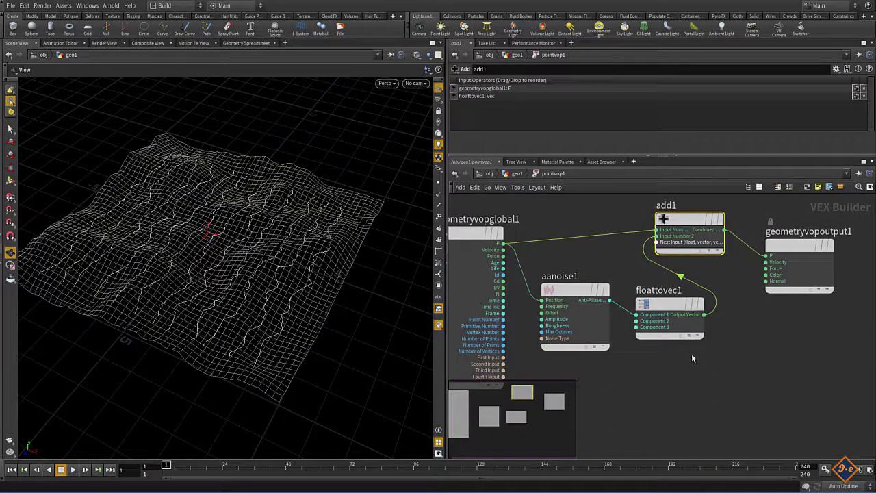
{"action": "key", "text": "Tab"}
{"action": "type", "text": "i"}
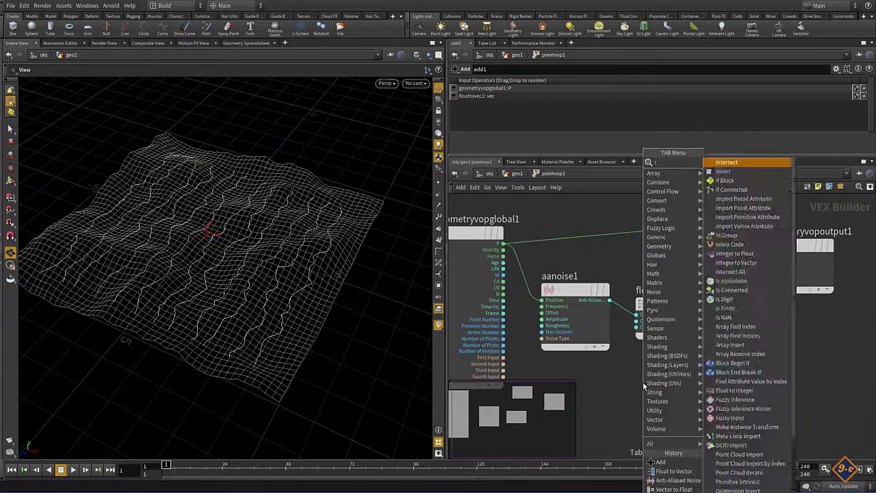
{"action": "type", "text": "nt"}
{"action": "key", "text": "Return"}
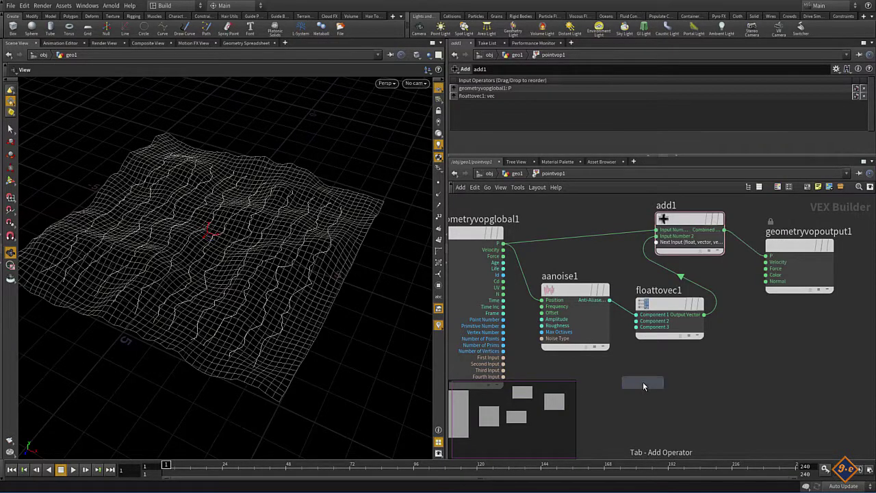
{"action": "left_click", "coordinate": [643, 382]}
{"action": "middle_click_drag", "start_coordinate": [720, 375], "coordinate": [734, 322]}
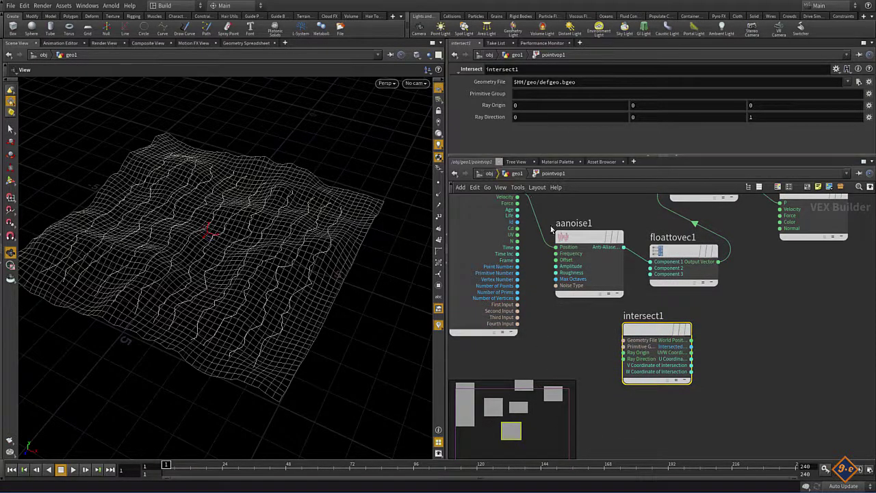
{"action": "left_click", "coordinate": [517, 173]}
{"action": "left_click", "coordinate": [662, 361]}
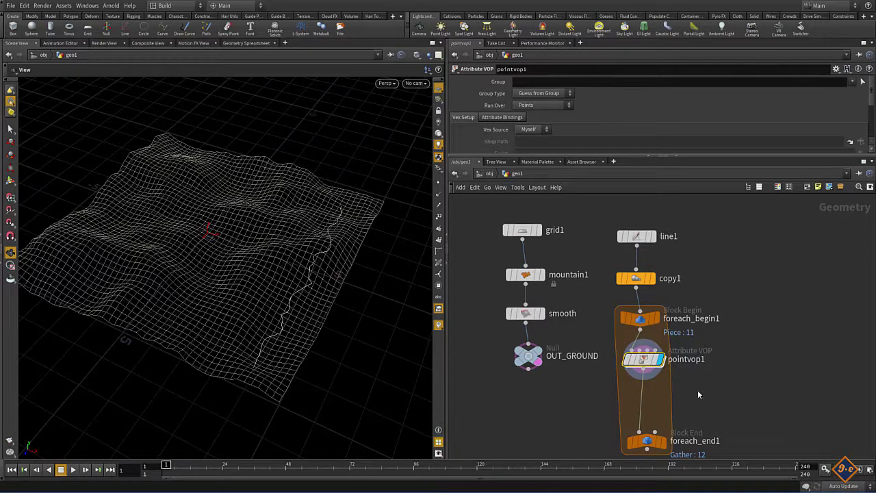
{"action": "double_click", "coordinate": [642, 359]}
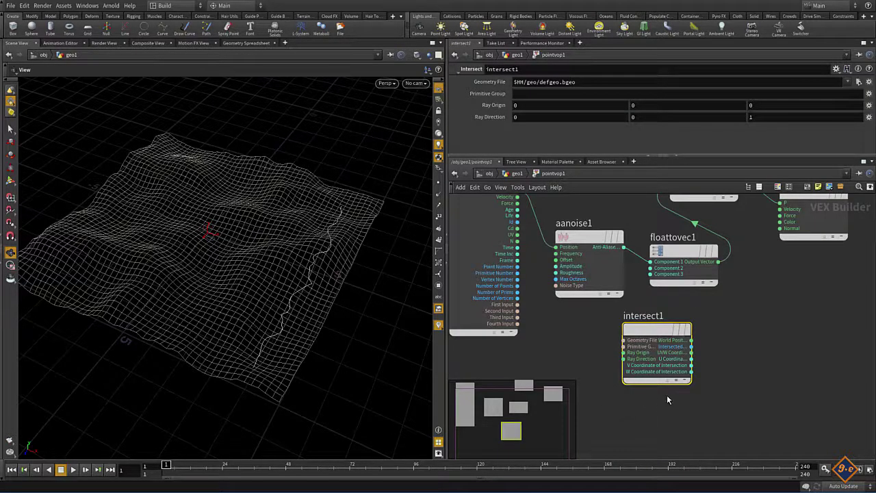
{"action": "scroll", "coordinate": [668, 400], "scroll_direction": "down", "scroll_amount": 1}
{"action": "scroll", "coordinate": [678, 386], "scroll_direction": "down", "scroll_amount": 1}
{"action": "scroll", "coordinate": [684, 377], "scroll_direction": "down", "scroll_amount": 1}
{"action": "scroll", "coordinate": [681, 379], "scroll_direction": "down", "scroll_amount": 1}
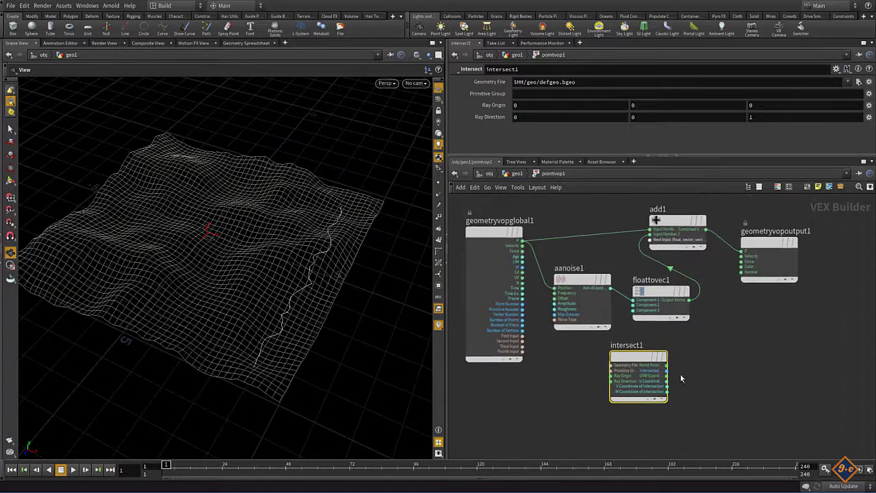
{"action": "scroll", "coordinate": [682, 378], "scroll_direction": "up", "scroll_amount": 1}
{"action": "scroll", "coordinate": [671, 383], "scroll_direction": "up", "scroll_amount": 2}
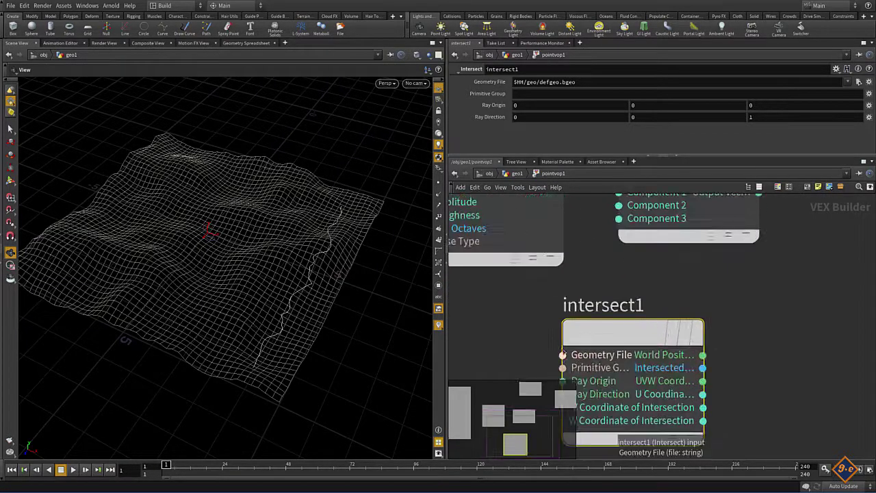
{"action": "scroll", "coordinate": [626, 332], "scroll_direction": "down", "scroll_amount": 1}
{"action": "scroll", "coordinate": [637, 321], "scroll_direction": "down", "scroll_amount": 1}
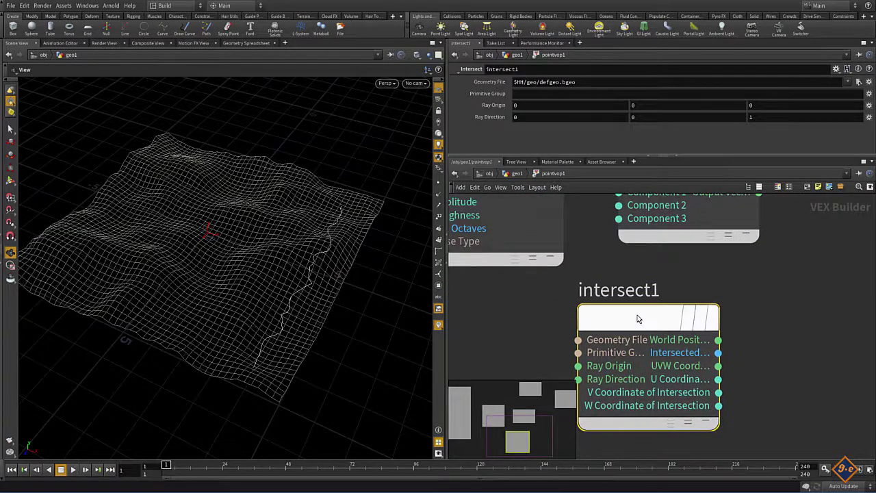
{"action": "left_click_drag", "start_coordinate": [637, 322], "coordinate": [659, 324]}
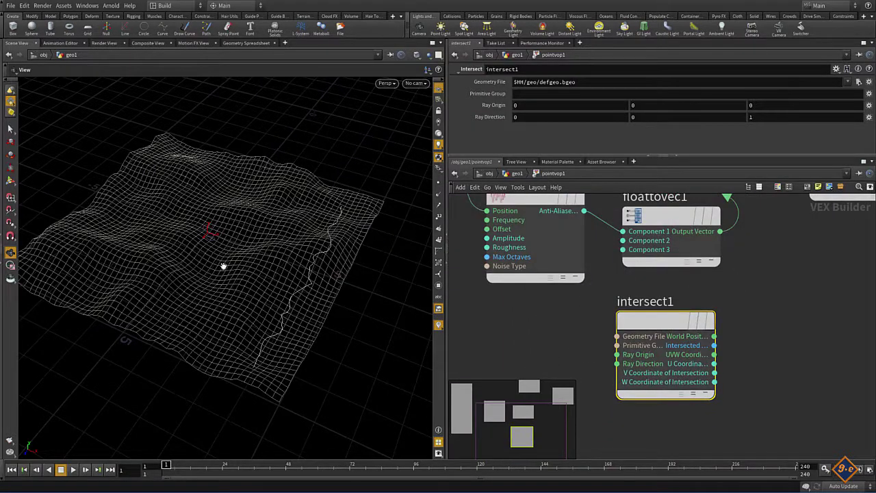
{"action": "left_click_drag", "start_coordinate": [633, 346], "coordinate": [634, 334]}
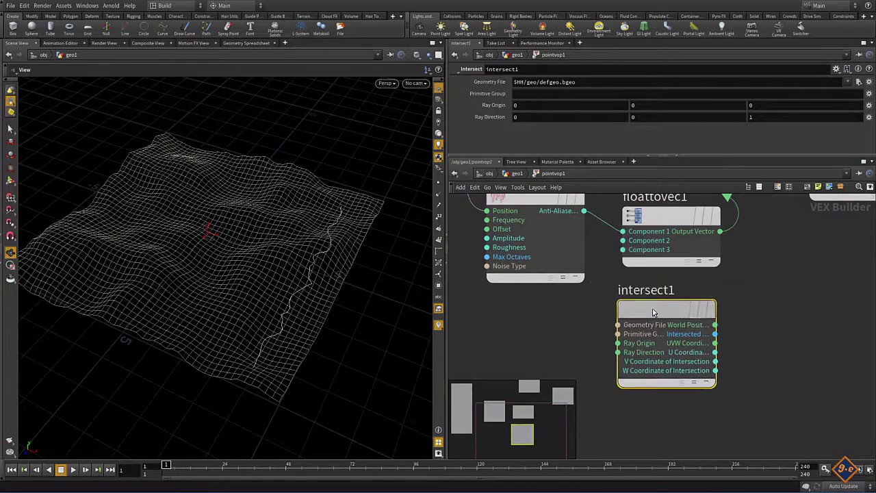
{"action": "mouse_move", "coordinate": [646, 315]}
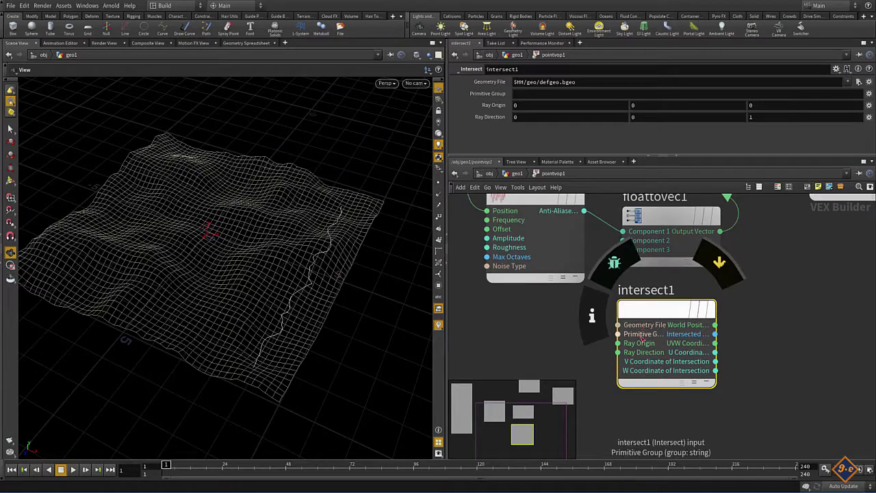
{"action": "scroll", "coordinate": [548, 342], "scroll_direction": "down", "scroll_amount": 2}
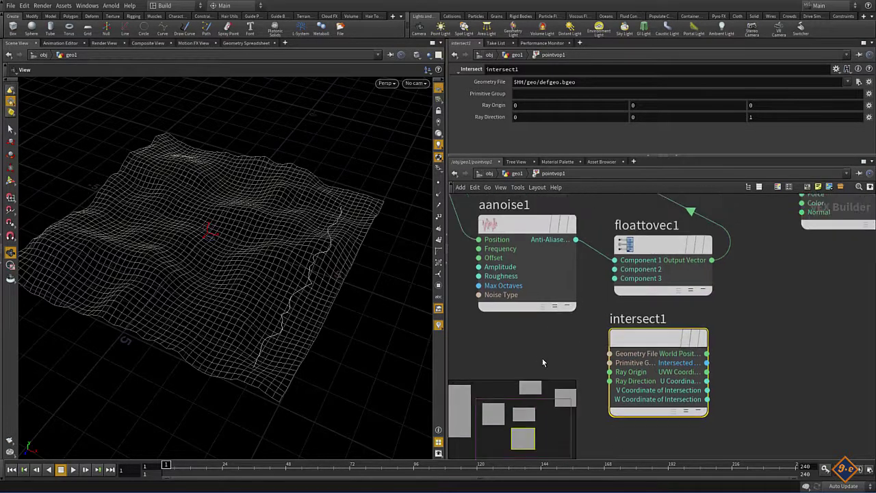
{"action": "scroll", "coordinate": [538, 334], "scroll_direction": "down", "scroll_amount": 2}
{"action": "left_click", "coordinate": [517, 175]}
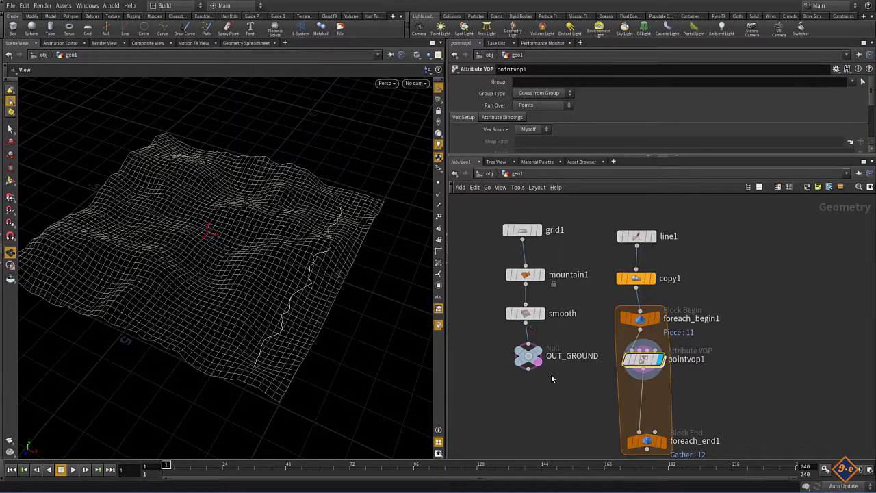
Feed OUT_GROUND into pointvop1's second input and route it to intersect1's Geometry File
{"action": "left_click_drag", "start_coordinate": [538, 382], "coordinate": [644, 364]}
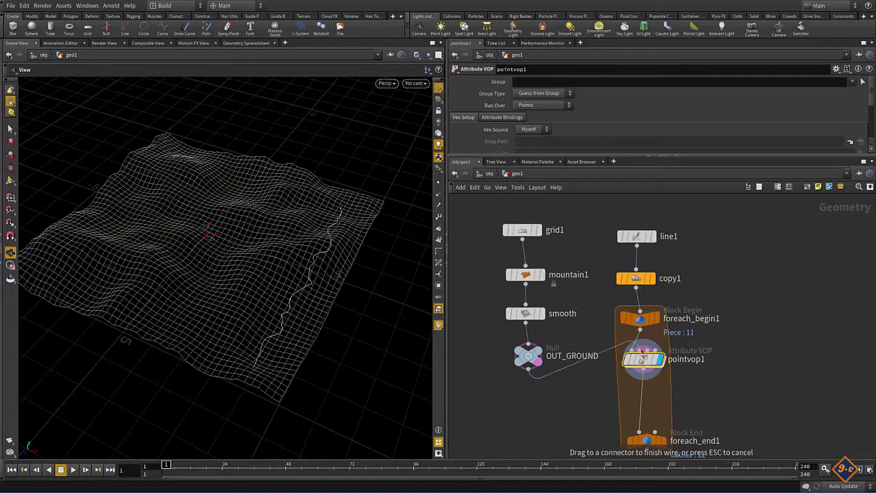
{"action": "double_click", "coordinate": [643, 364]}
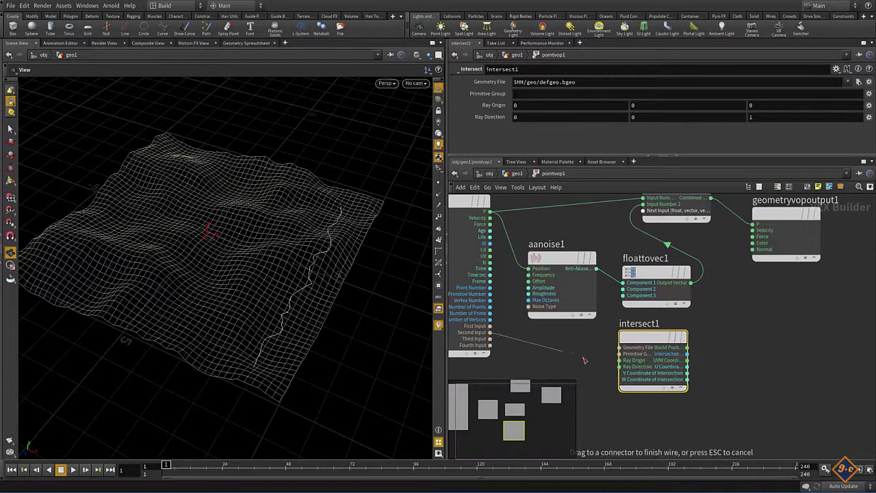
{"action": "left_click_drag", "start_coordinate": [490, 333], "coordinate": [619, 347]}
{"action": "middle_click_drag", "start_coordinate": [709, 378], "coordinate": [705, 393]}
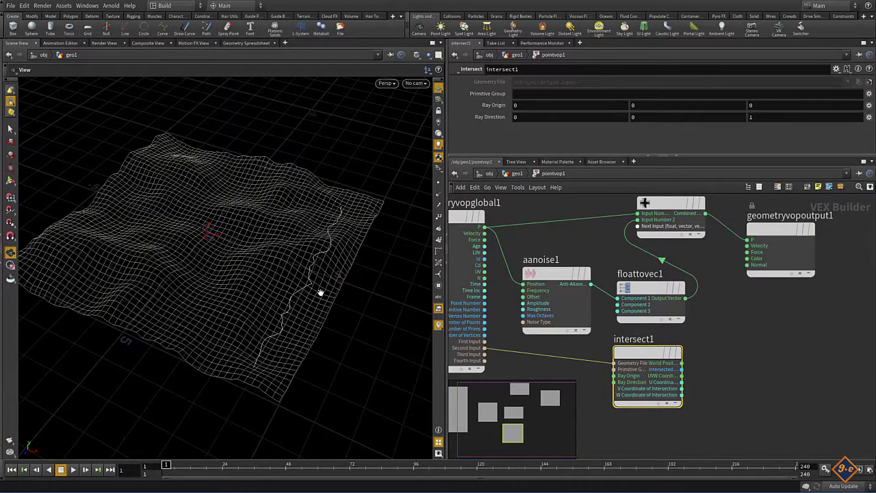
Set intersect1's Ray Direction to 0, -1, 0 and frame the VOP nodes
{"action": "left_click_drag", "start_coordinate": [312, 306], "coordinate": [246, 230]}
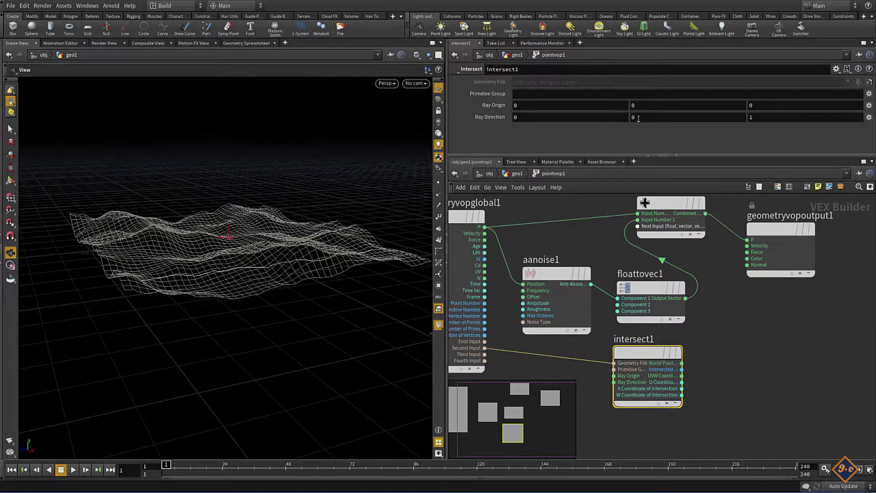
{"action": "type", "text": "-1"}
{"action": "key", "text": "h"}
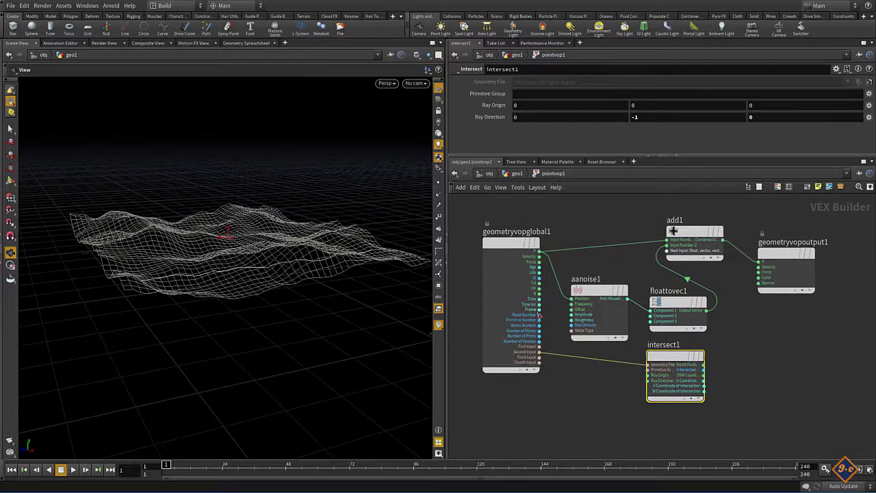
{"action": "left_click_drag", "start_coordinate": [776, 261], "coordinate": [810, 259]}
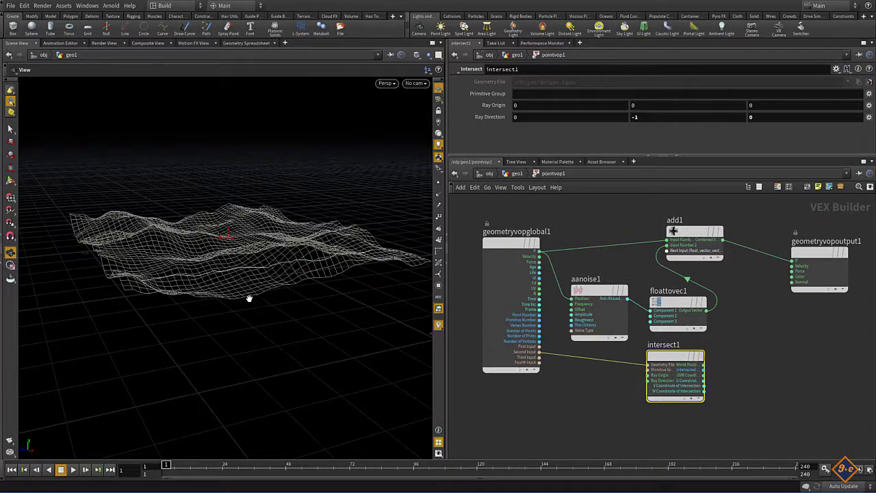
{"action": "mouse_move", "coordinate": [184, 276]}
{"action": "left_mouse_down"}
{"action": "mouse_move", "coordinate": [182, 268]}
{"action": "mouse_move", "coordinate": [188, 303]}
{"action": "mouse_move", "coordinate": [255, 293]}
{"action": "left_mouse_up"}
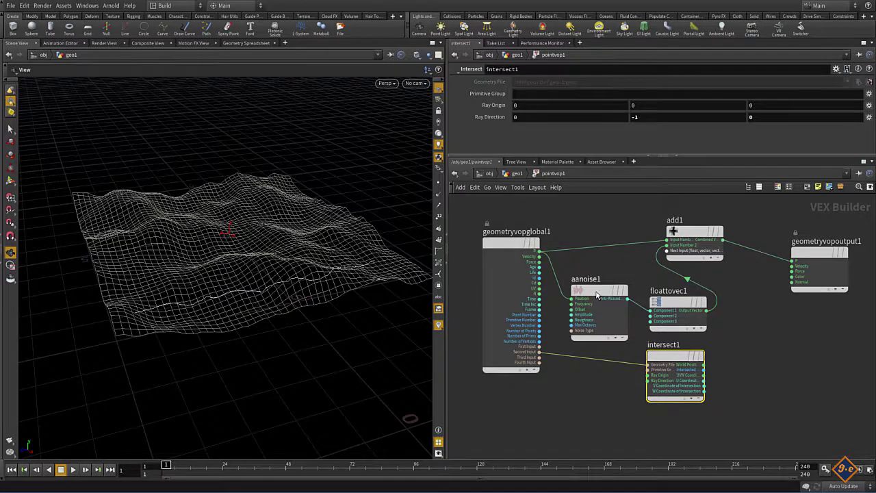
Tidy the VOP nodes and create a Constant on floattovec1's Component 3 input
{"action": "left_click_drag", "start_coordinate": [599, 291], "coordinate": [584, 282]}
{"action": "left_click_drag", "start_coordinate": [685, 234], "coordinate": [703, 235]}
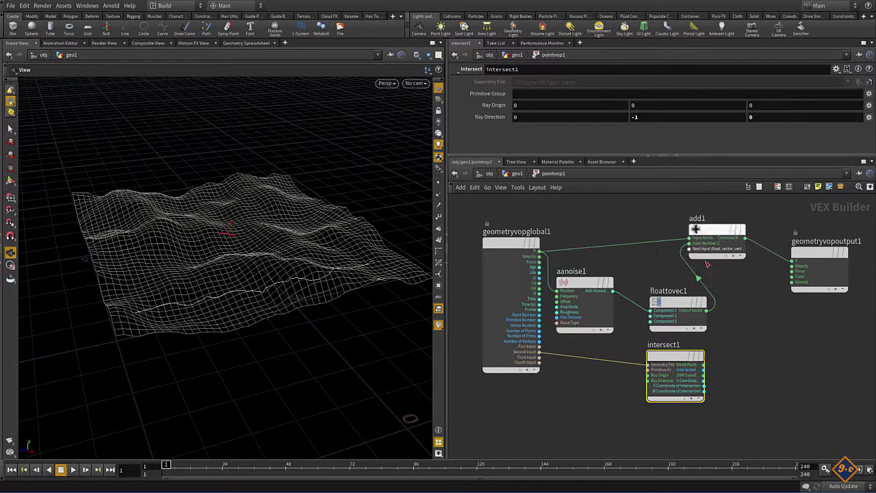
{"action": "scroll", "coordinate": [709, 331], "scroll_direction": "up", "scroll_amount": 1}
{"action": "middle_click_drag", "start_coordinate": [738, 317], "coordinate": [742, 307]}
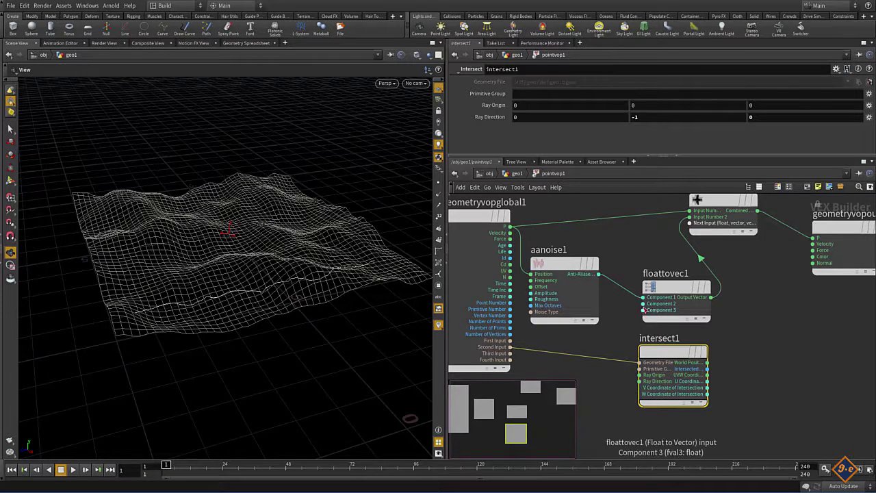
{"action": "right_click", "coordinate": [644, 311]}
{"action": "left_click", "coordinate": [666, 334]}
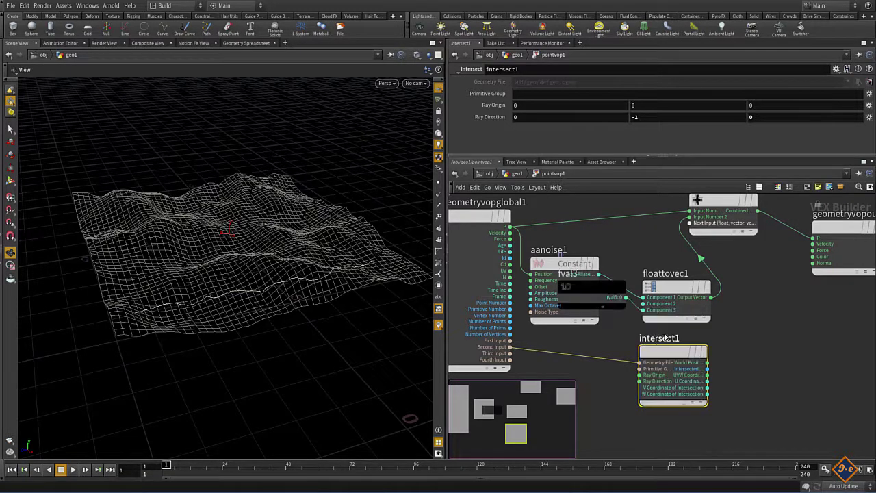
{"action": "left_click_drag", "start_coordinate": [668, 286], "coordinate": [721, 284]}
{"action": "left_click_drag", "start_coordinate": [589, 296], "coordinate": [624, 311]}
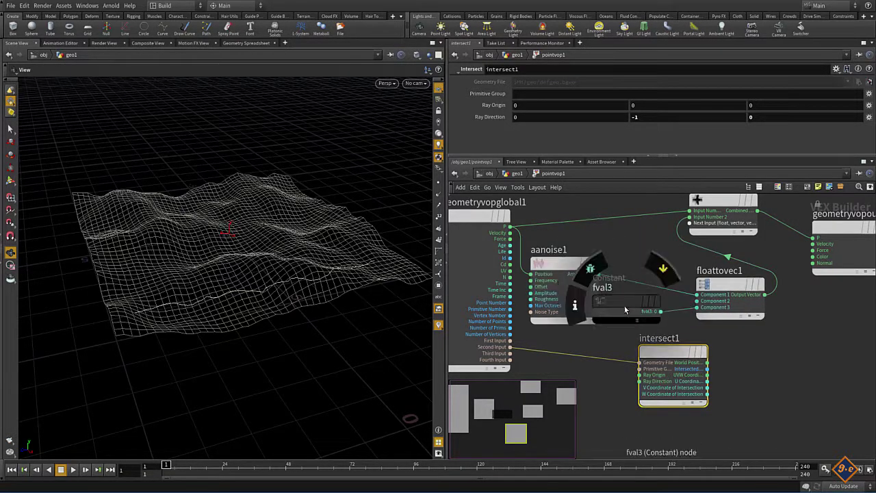
Set the fval3 constant to 0.9 and connect it to floattovec1
{"action": "left_click", "coordinate": [624, 310]}
{"action": "middle_click_drag", "start_coordinate": [521, 100], "coordinate": [564, 97]}
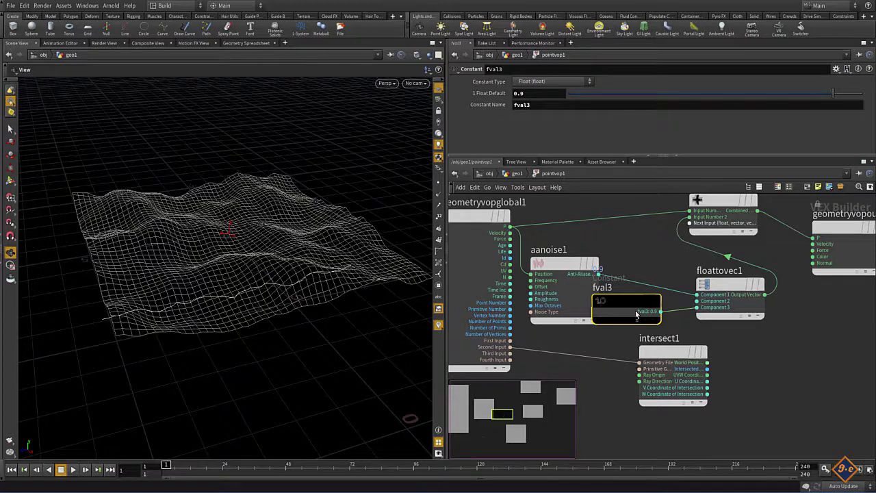
{"action": "left_click_drag", "start_coordinate": [637, 314], "coordinate": [611, 319]}
{"action": "left_click", "coordinate": [634, 315]}
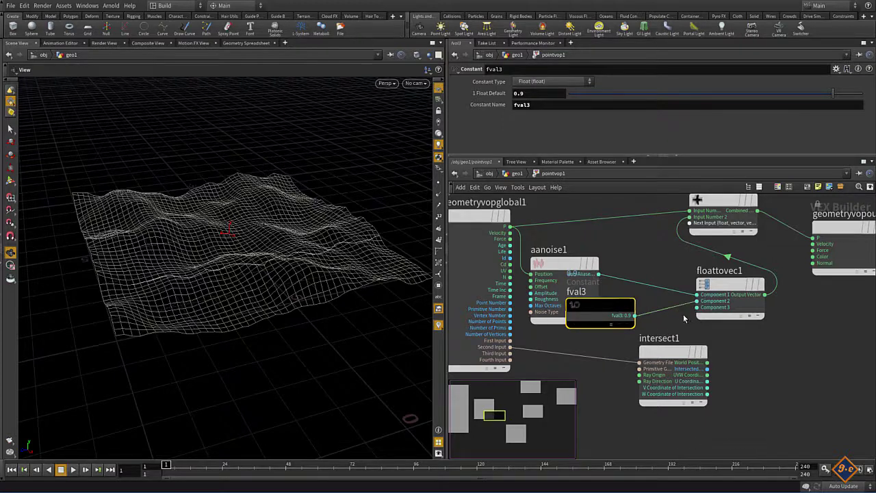
{"action": "mouse_move", "coordinate": [289, 336]}
{"action": "left_mouse_down"}
{"action": "mouse_move", "coordinate": [268, 299]}
{"action": "mouse_move", "coordinate": [260, 303]}
{"action": "mouse_move", "coordinate": [264, 294]}
{"action": "mouse_move", "coordinate": [263, 303]}
{"action": "mouse_move", "coordinate": [293, 318]}
{"action": "mouse_move", "coordinate": [303, 342]}
{"action": "mouse_move", "coordinate": [299, 322]}
{"action": "mouse_move", "coordinate": [286, 321]}
{"action": "left_mouse_up"}
Rewire geometryvopoutput1's P from add1 to intersect1's World Position output
{"action": "left_click_drag", "start_coordinate": [734, 293], "coordinate": [695, 282]}
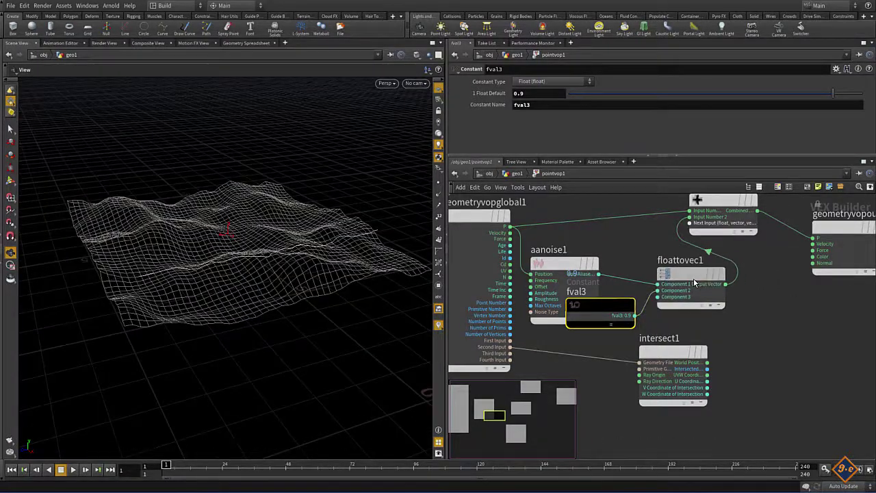
{"action": "middle_click_drag", "start_coordinate": [797, 302], "coordinate": [766, 298]}
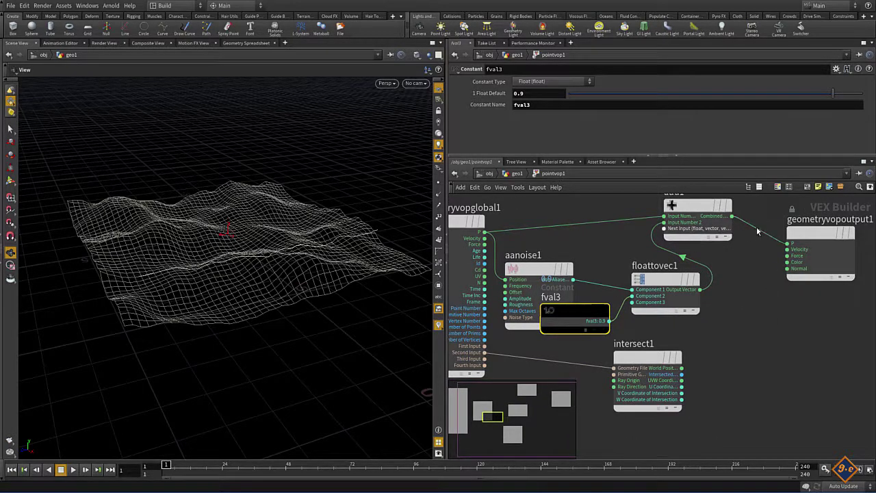
{"action": "mouse_move", "coordinate": [759, 232]}
{"action": "left_mouse_down"}
{"action": "mouse_move", "coordinate": [594, 355]}
{"action": "mouse_move", "coordinate": [607, 381]}
{"action": "left_mouse_up"}
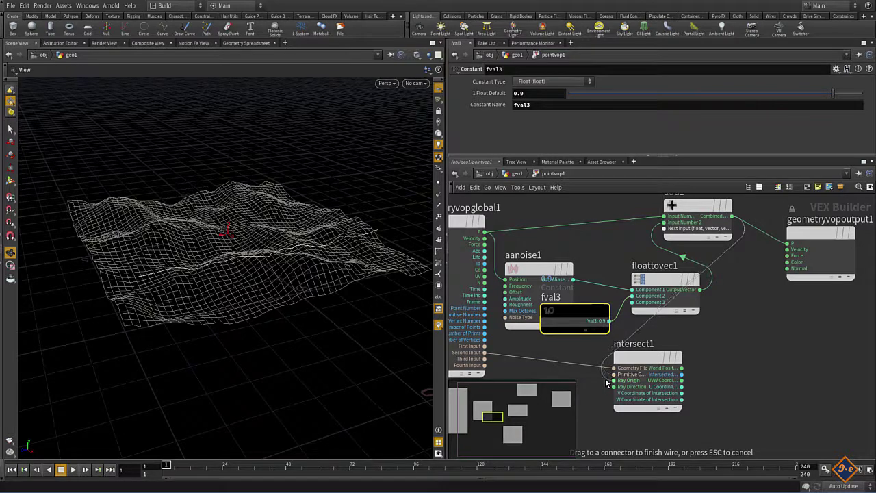
{"action": "left_click", "coordinate": [613, 379]}
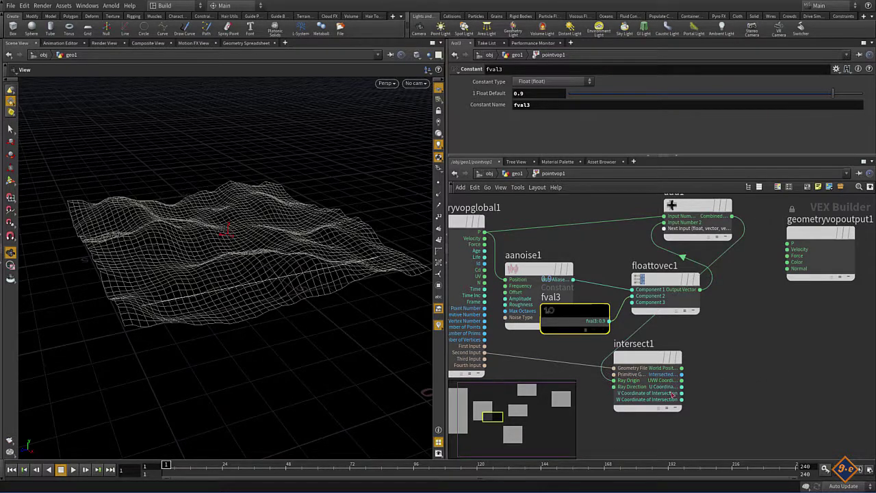
{"action": "left_click", "coordinate": [682, 367]}
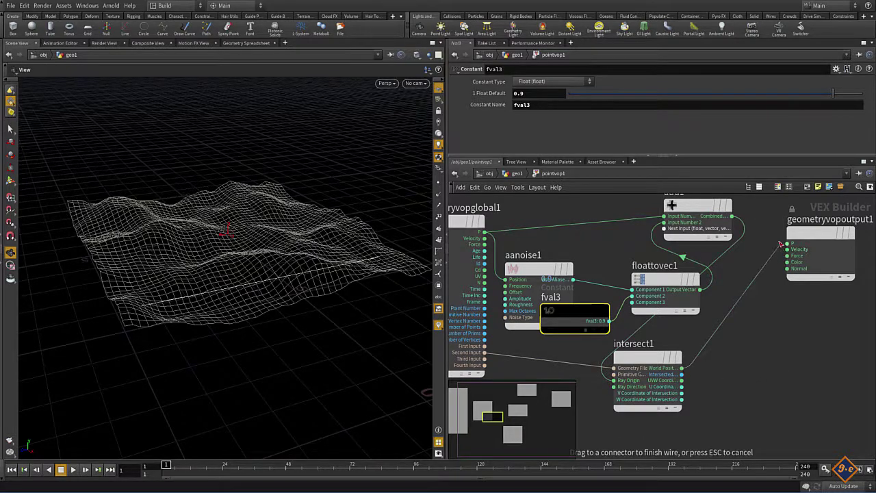
{"action": "left_click", "coordinate": [781, 244]}
{"action": "mouse_move", "coordinate": [265, 335]}
{"action": "left_mouse_down"}
{"action": "mouse_move", "coordinate": [251, 311]}
{"action": "mouse_move", "coordinate": [230, 308]}
{"action": "mouse_move", "coordinate": [235, 323]}
{"action": "mouse_move", "coordinate": [303, 332]}
{"action": "mouse_move", "coordinate": [277, 338]}
{"action": "mouse_move", "coordinate": [237, 326]}
{"action": "mouse_move", "coordinate": [253, 311]}
{"action": "mouse_move", "coordinate": [245, 297]}
{"action": "mouse_move", "coordinate": [258, 317]}
{"action": "left_mouse_up"}
{"action": "scroll", "coordinate": [233, 325], "scroll_direction": "down", "scroll_amount": 5}
{"action": "scroll", "coordinate": [222, 323], "scroll_direction": "down", "scroll_amount": 2}
{"action": "scroll", "coordinate": [226, 321], "scroll_direction": "down", "scroll_amount": 1}
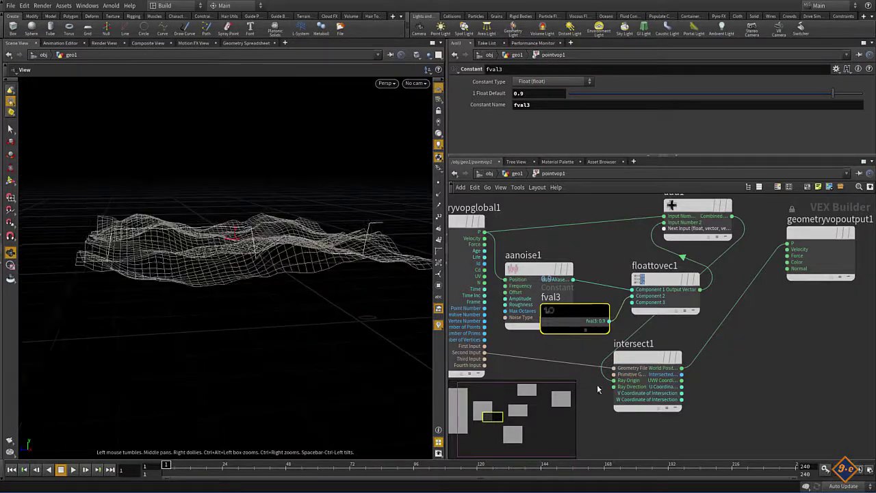
Change intersect1's Ray Direction Y to -3, then return to the geo1 network
{"action": "left_click", "coordinate": [647, 357]}
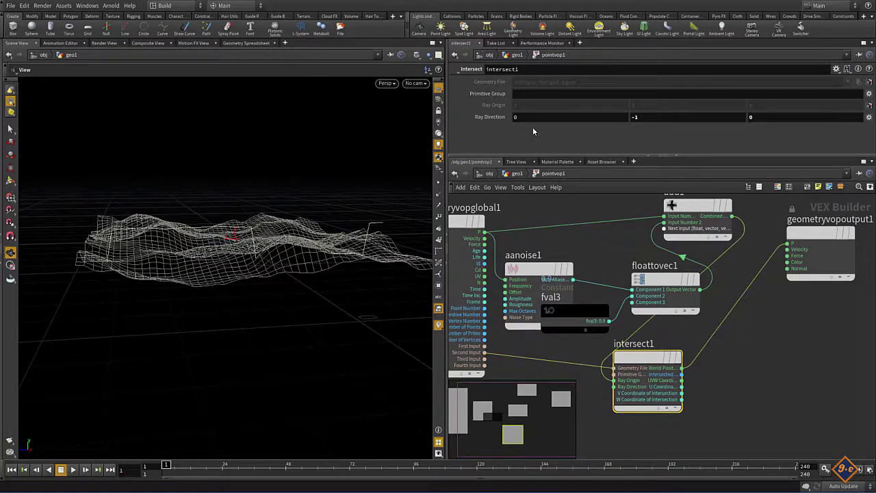
{"action": "middle_click_drag", "start_coordinate": [648, 117], "coordinate": [548, 137]}
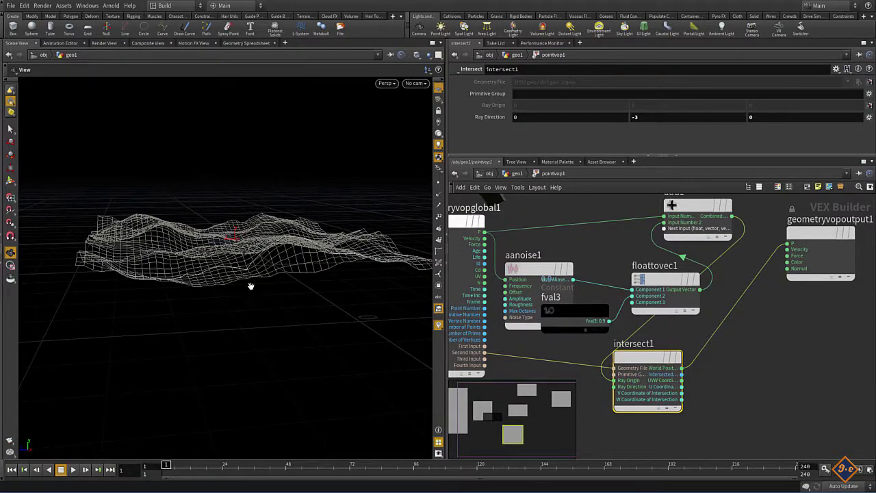
{"action": "mouse_move", "coordinate": [251, 286]}
{"action": "left_mouse_down"}
{"action": "mouse_move", "coordinate": [227, 340]}
{"action": "mouse_move", "coordinate": [241, 299]}
{"action": "mouse_move", "coordinate": [295, 307]}
{"action": "left_mouse_up"}
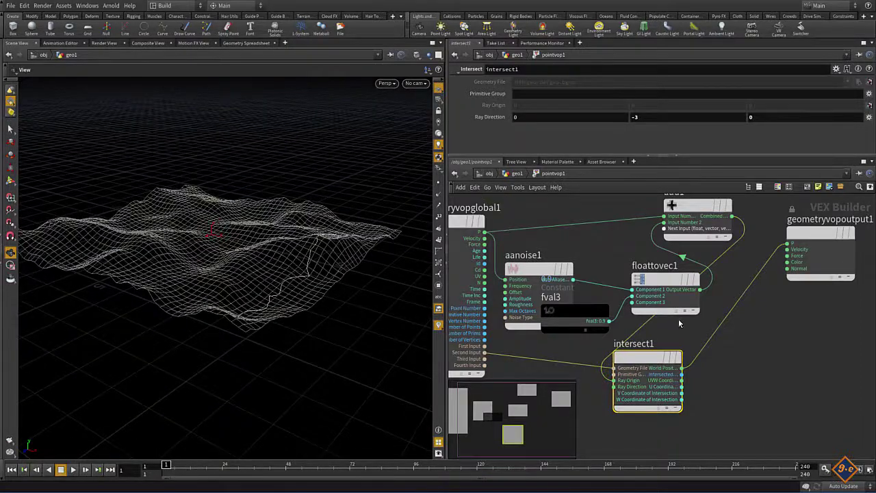
{"action": "left_click", "coordinate": [520, 174]}
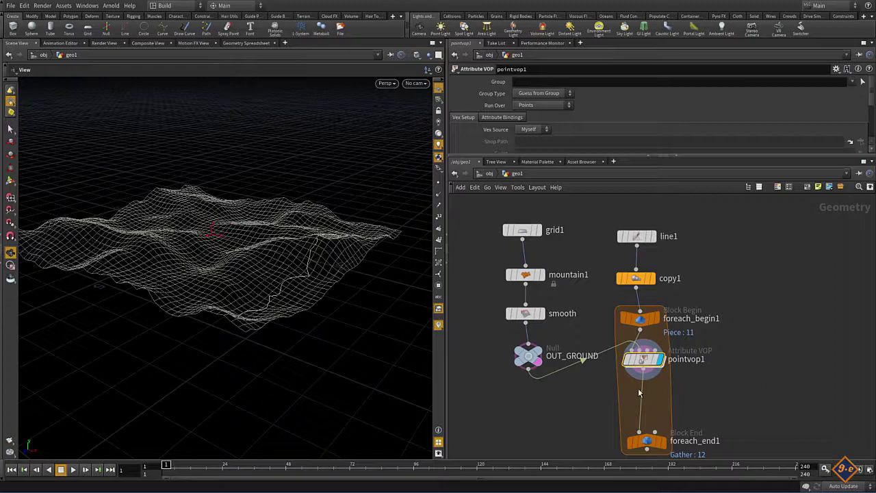
Tilt the viewport down onto the terrain and turn on point number labels
{"action": "middle_click_drag", "start_coordinate": [769, 342], "coordinate": [765, 303]}
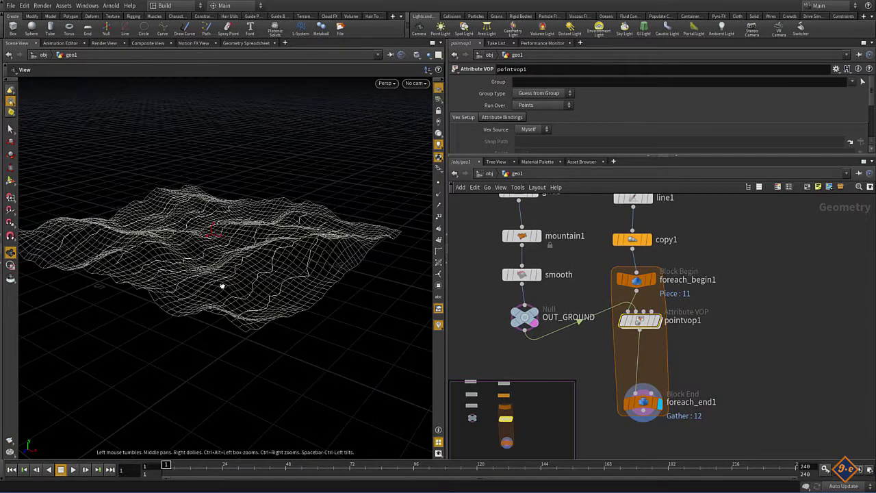
{"action": "mouse_move", "coordinate": [221, 285]}
{"action": "left_mouse_down"}
{"action": "mouse_move", "coordinate": [167, 310]}
{"action": "mouse_move", "coordinate": [219, 274]}
{"action": "mouse_move", "coordinate": [231, 319]}
{"action": "mouse_move", "coordinate": [192, 291]}
{"action": "mouse_move", "coordinate": [182, 307]}
{"action": "mouse_move", "coordinate": [283, 336]}
{"action": "mouse_move", "coordinate": [253, 309]}
{"action": "mouse_move", "coordinate": [244, 85]}
{"action": "left_mouse_up"}
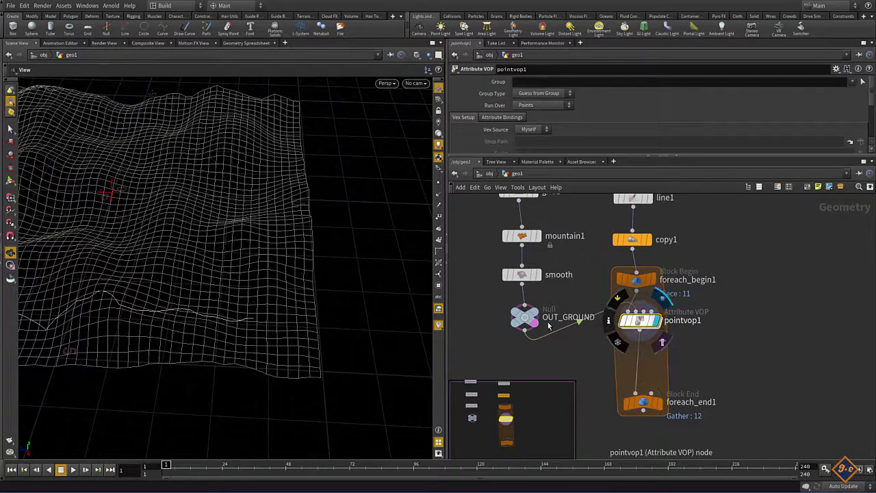
{"action": "left_click", "coordinate": [439, 217]}
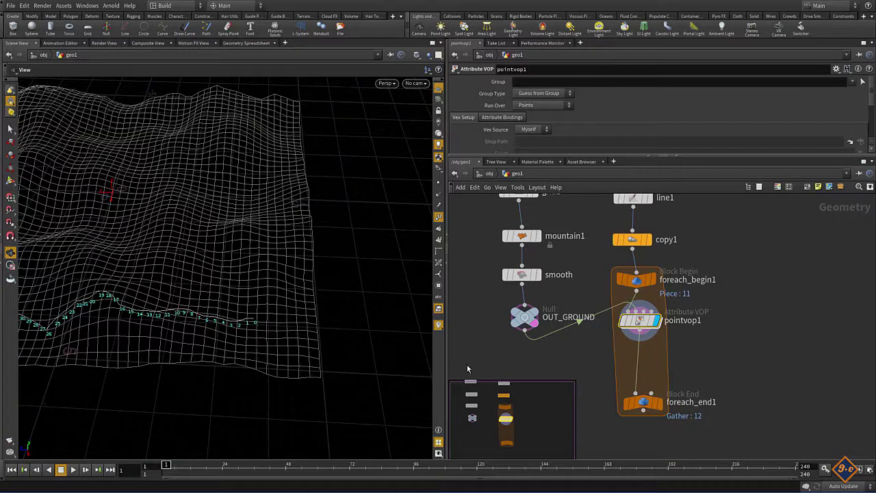
Insert a group1 Group Create node between pointvop1 and foreach_end1, deleting a mistaken Grid
{"action": "key", "text": "Tab"}
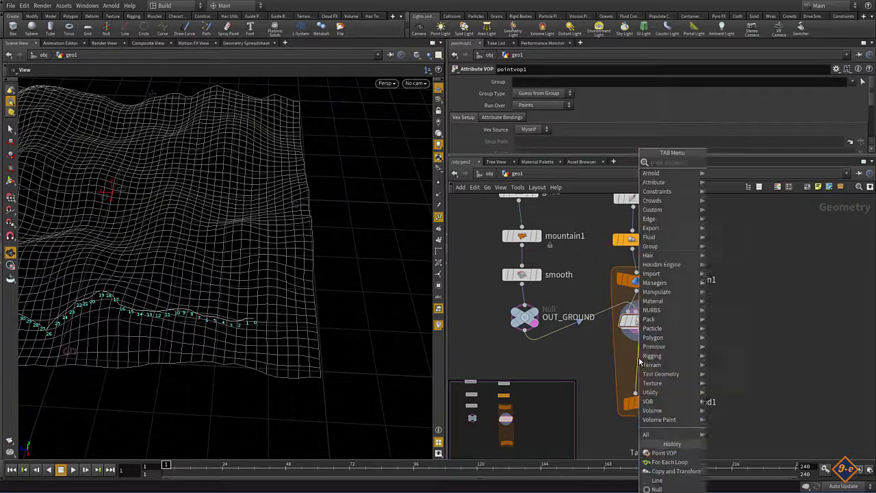
{"action": "type", "text": "gr"}
{"action": "key", "text": "Return"}
{"action": "left_click", "coordinate": [639, 358]}
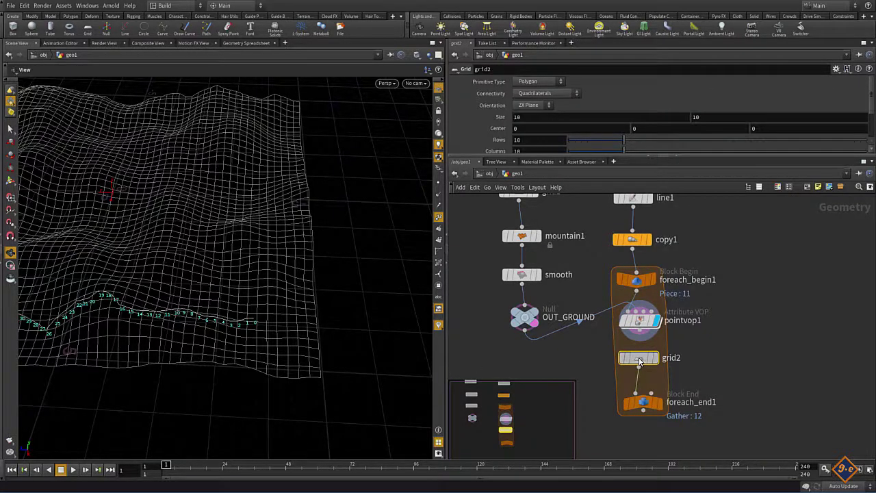
{"action": "key", "text": "Delete"}
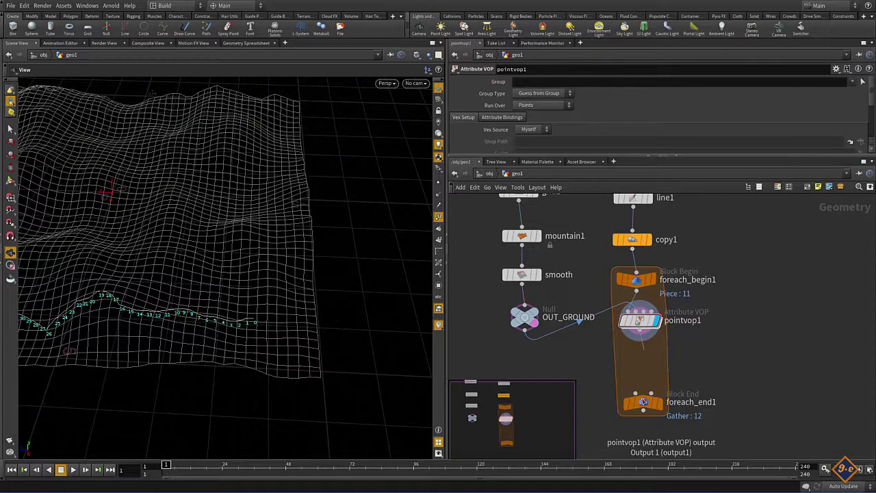
{"action": "left_click_drag", "start_coordinate": [641, 337], "coordinate": [632, 405]}
{"action": "key", "text": "Tab"}
{"action": "type", "text": "g"}
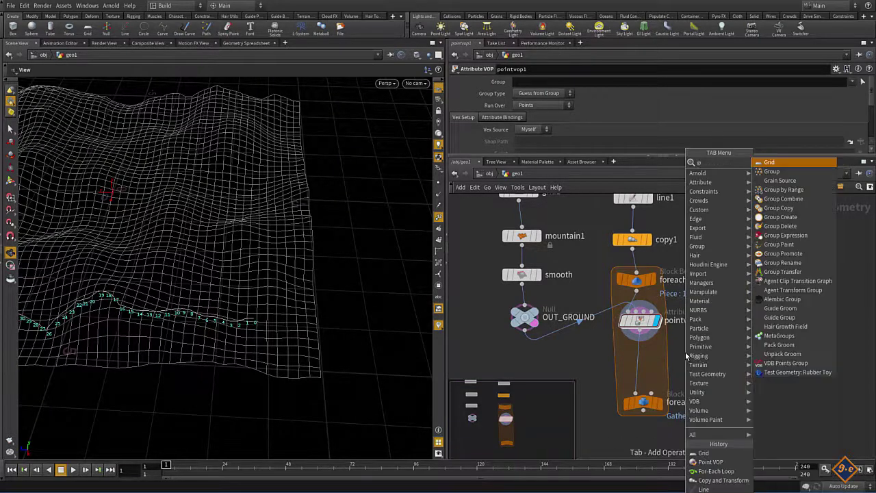
{"action": "key", "text": "Down"}
{"action": "key", "text": "Return"}
{"action": "left_click", "coordinate": [640, 362]}
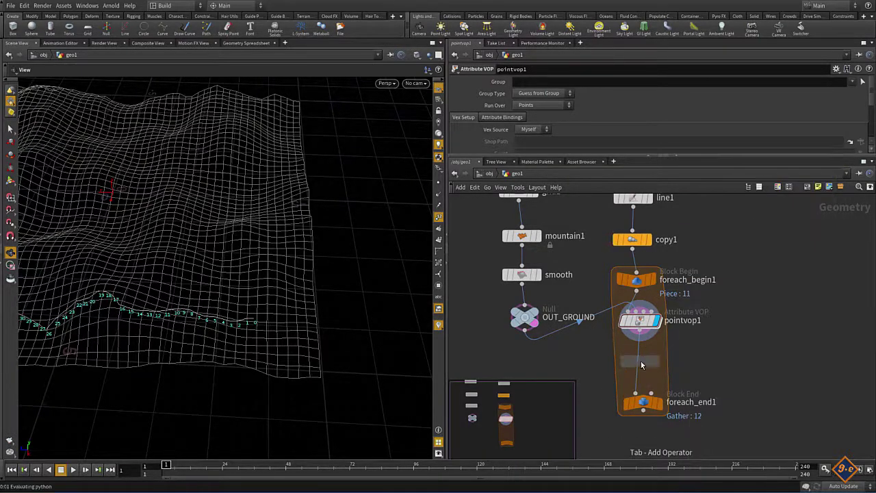
{"action": "left_click_drag", "start_coordinate": [644, 368], "coordinate": [647, 370]}
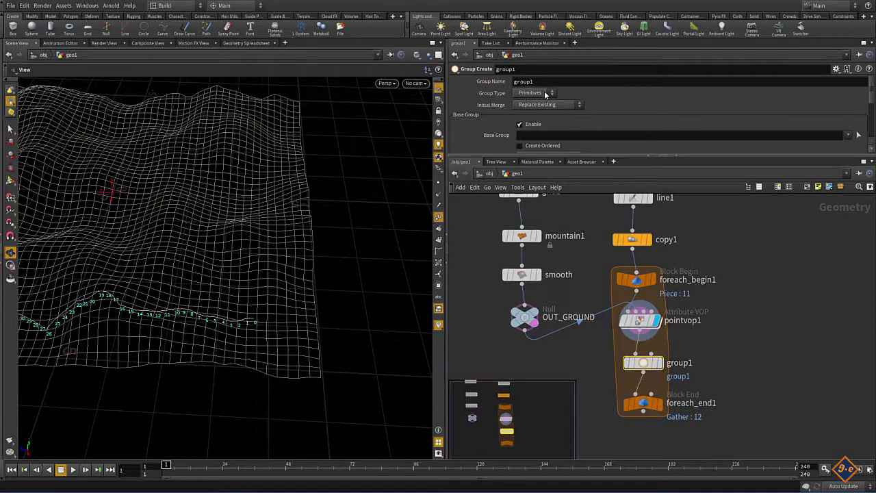
Set group1's Base Group to 0 and Group Name to 'start', and display it
{"action": "scroll", "coordinate": [557, 122], "scroll_direction": "down", "scroll_amount": 1}
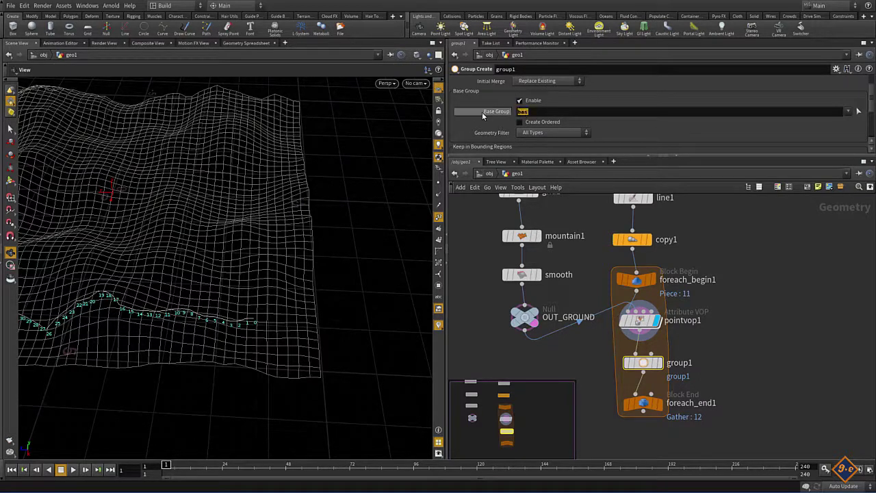
{"action": "type", "text": "srar"}
{"action": "key", "text": "BackSpace"}
{"action": "key", "text": "BackSpace"}
{"action": "key", "text": "BackSpace"}
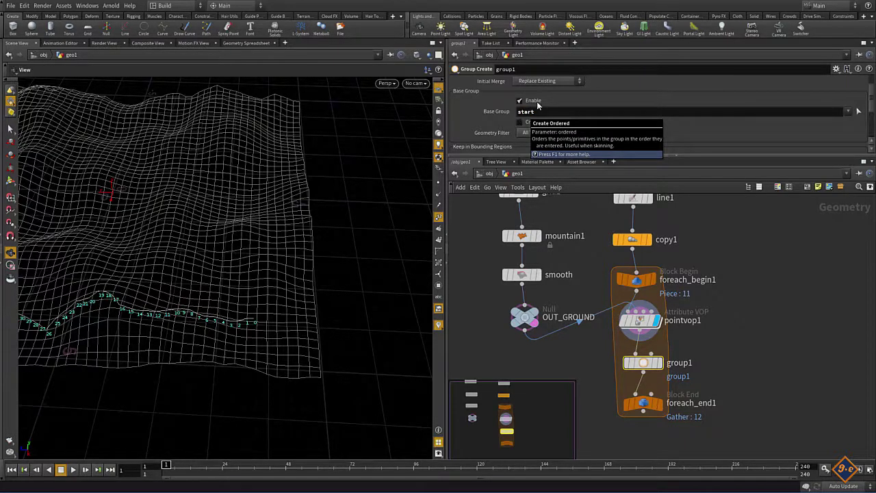
{"action": "key", "text": "Return"}
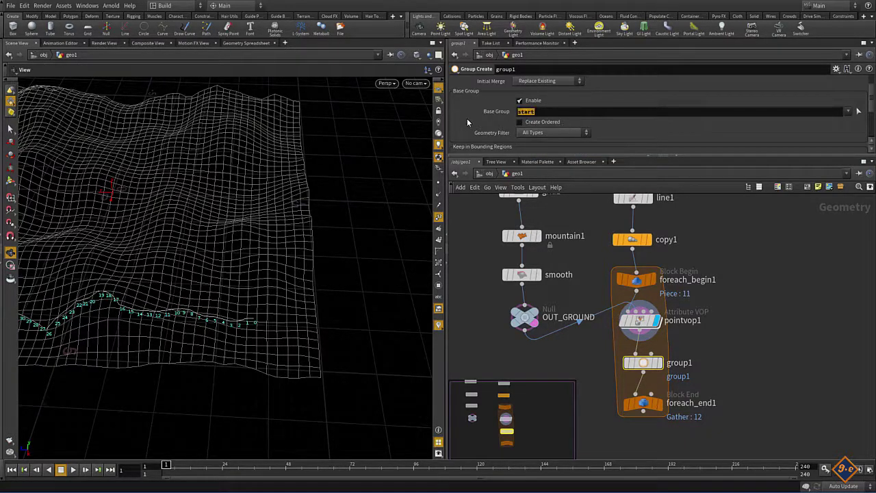
{"action": "key", "text": "BackSpace"}
{"action": "type", "text": "0"}
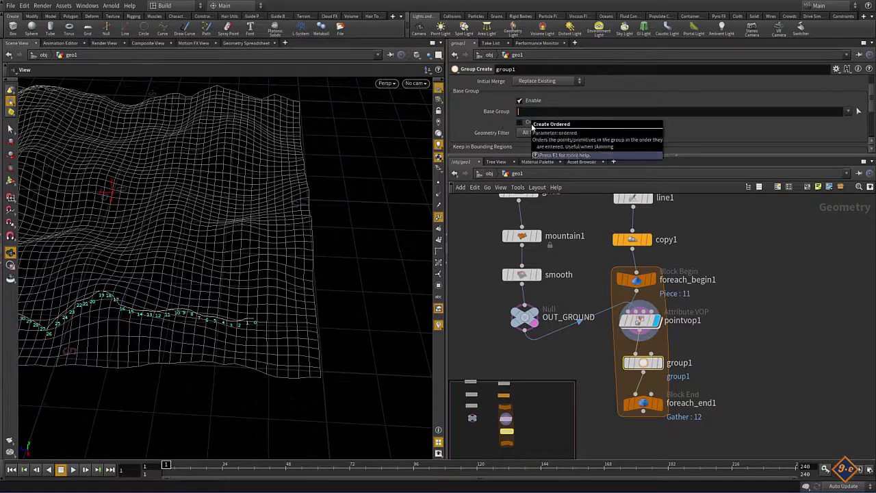
{"action": "scroll", "coordinate": [519, 96], "scroll_direction": "up", "scroll_amount": 1}
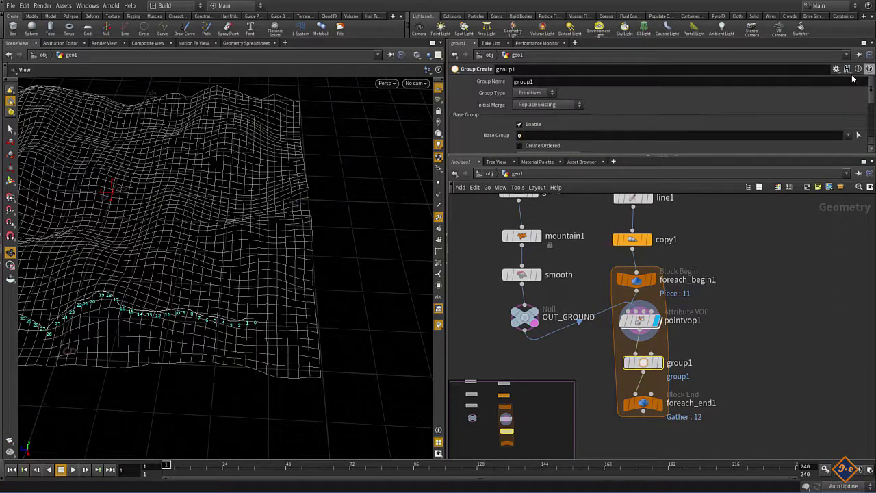
{"action": "double_click", "coordinate": [529, 82]}
{"action": "type", "text": "start"}
{"action": "key", "text": "Return"}
{"action": "scroll", "coordinate": [742, 394], "scroll_direction": "down", "scroll_amount": 1}
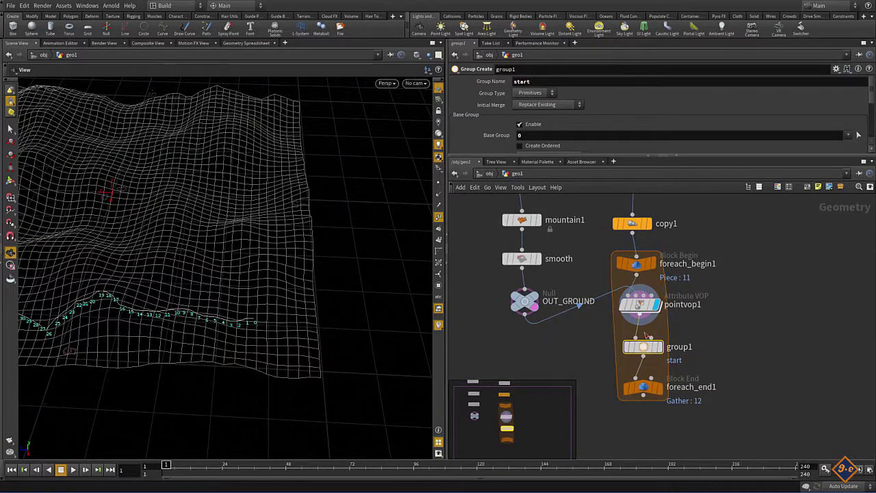
{"action": "left_click", "coordinate": [658, 346]}
Check the Geometry Spreadsheet and switch the start group's Group Type to Points
{"action": "left_click", "coordinate": [245, 43]}
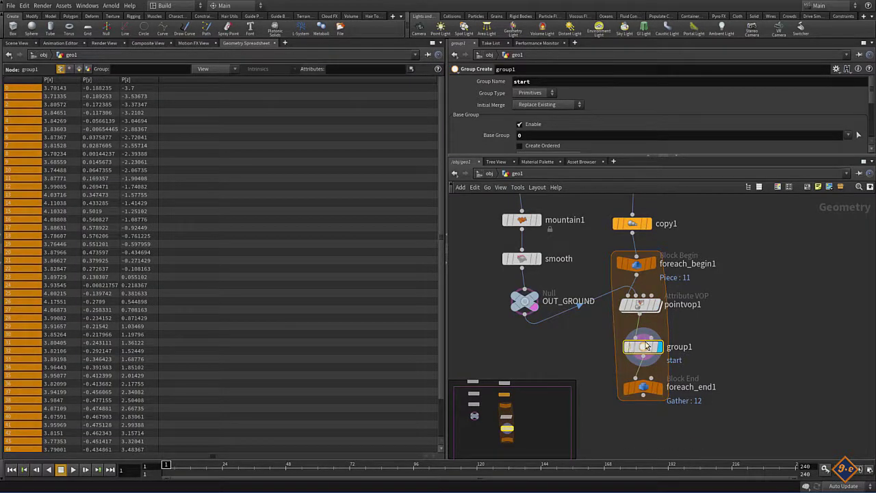
{"action": "mouse_move", "coordinate": [521, 220]}
{"action": "left_click", "coordinate": [534, 92]}
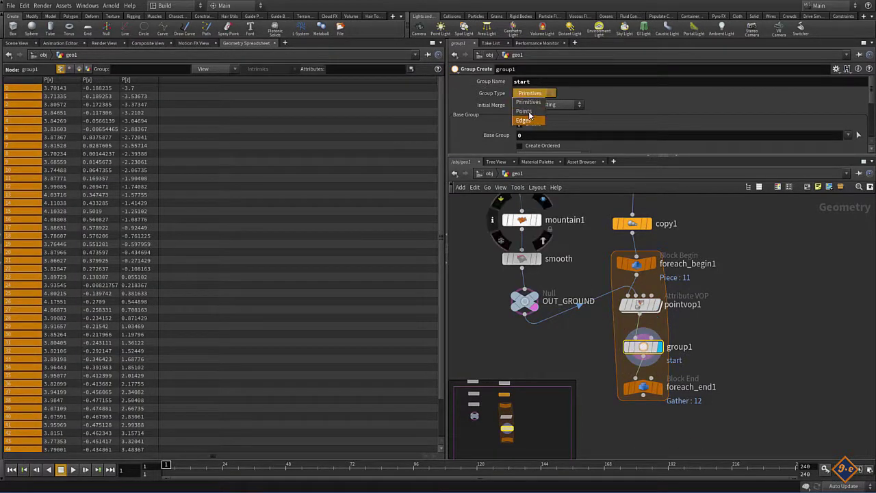
{"action": "left_click", "coordinate": [529, 103]}
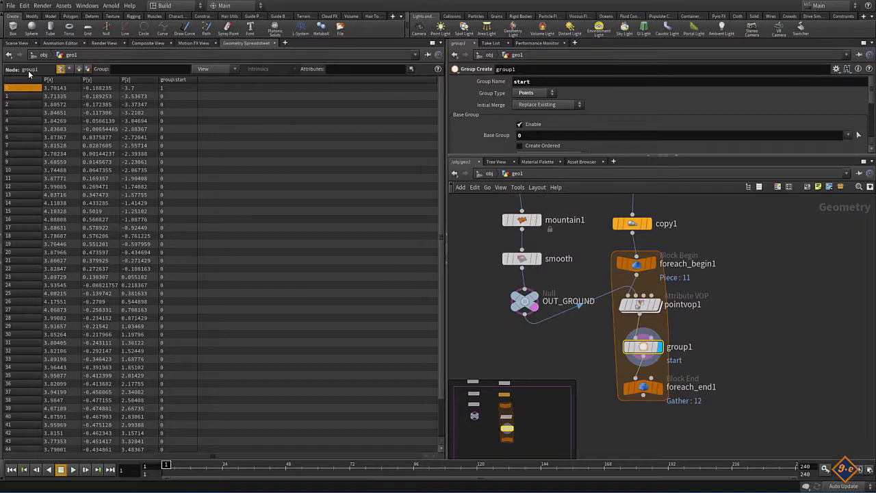
Back in Scene View, display foreach_end1 to show numbered points on all 12 looped lines
{"action": "left_click", "coordinate": [17, 43]}
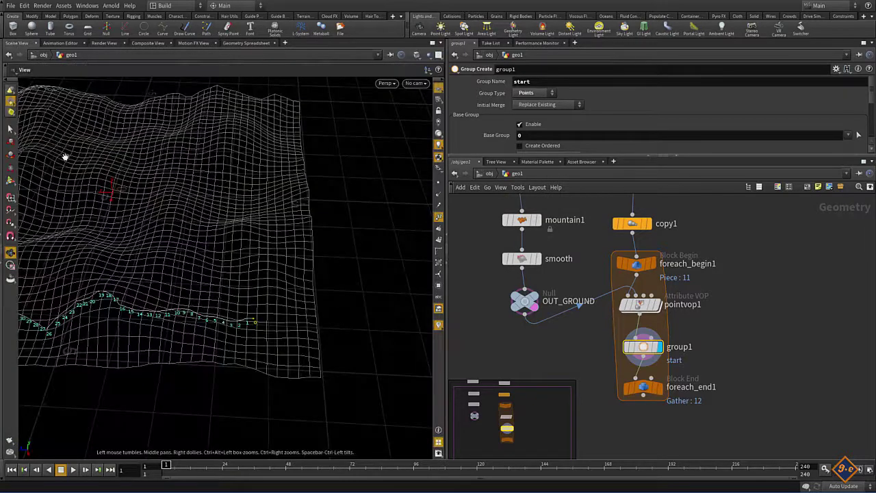
{"action": "middle_click_drag", "start_coordinate": [739, 338], "coordinate": [752, 295]}
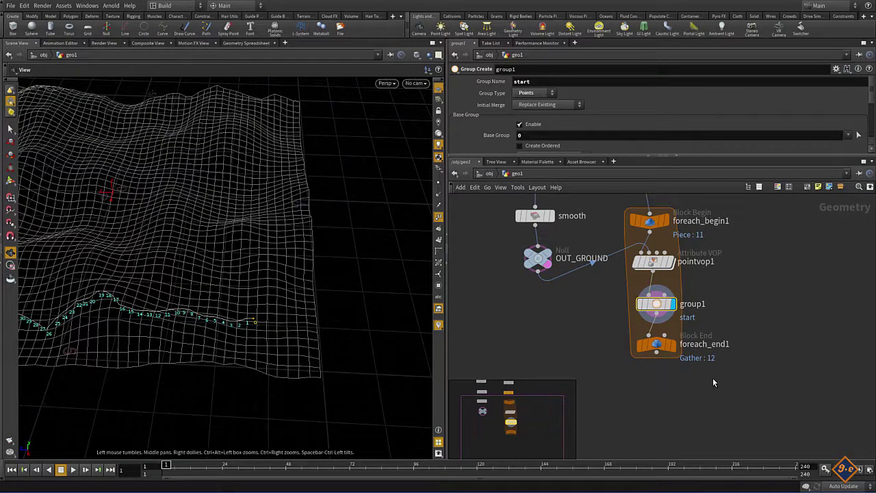
{"action": "middle_click_drag", "start_coordinate": [708, 376], "coordinate": [697, 364]}
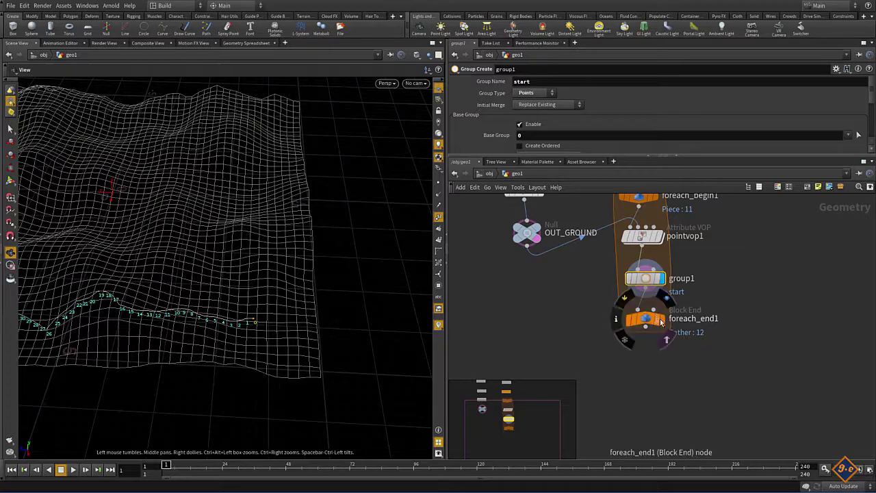
{"action": "left_click_drag", "start_coordinate": [647, 322], "coordinate": [658, 353]}
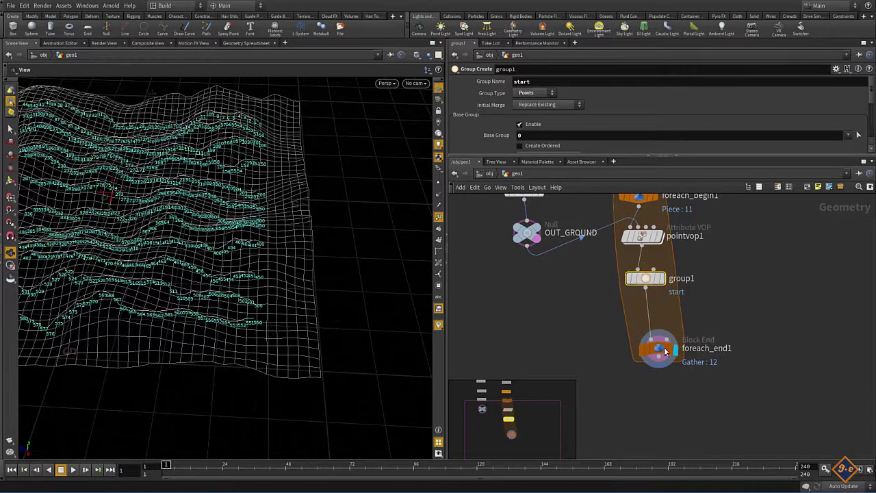
{"action": "middle_click_drag", "start_coordinate": [662, 363], "coordinate": [655, 342]}
Wire a Null below foreach_end1, rename it OUT_LINES, and shift it down-right
{"action": "left_click", "coordinate": [653, 341]}
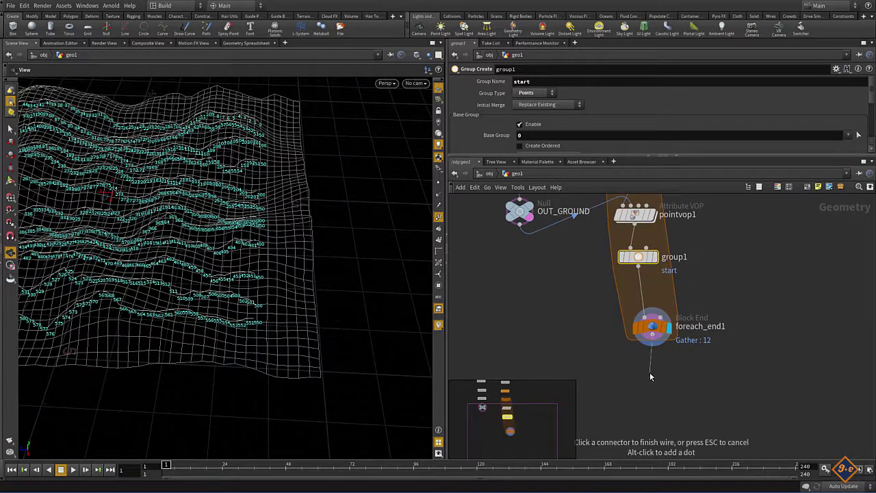
{"action": "key", "text": "Tab"}
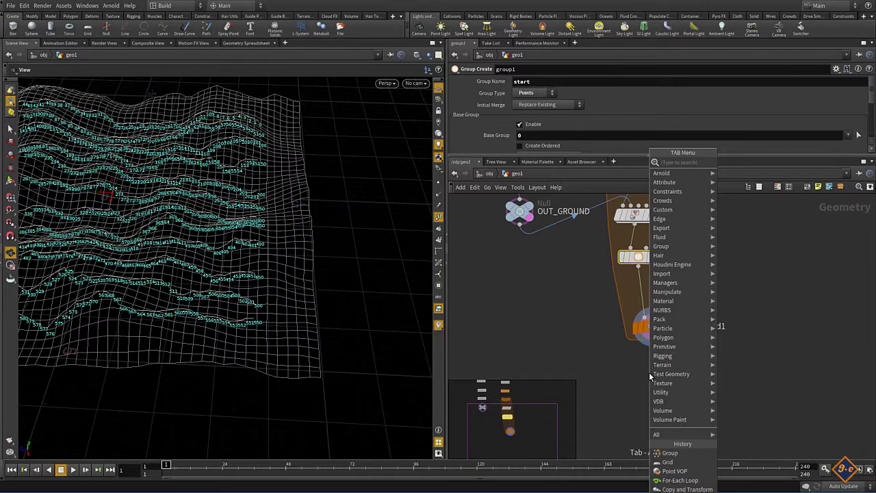
{"action": "type", "text": "null"}
{"action": "key", "text": "Return"}
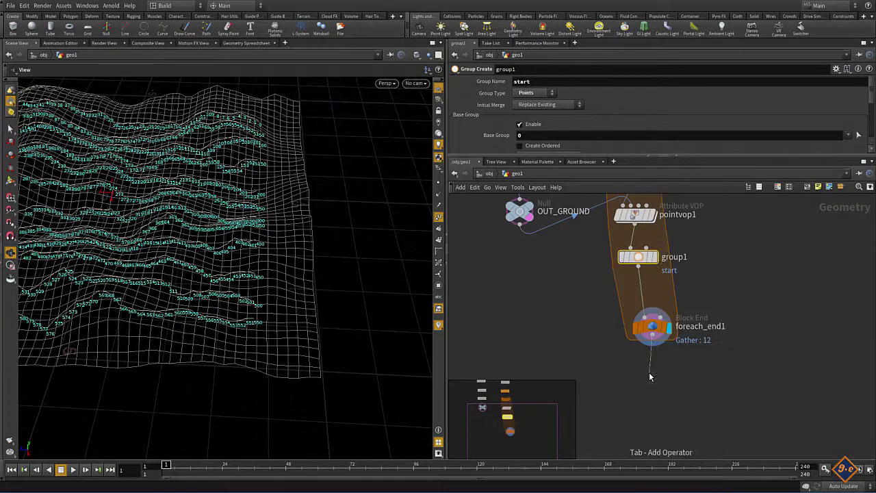
{"action": "left_click", "coordinate": [649, 372]}
{"action": "double_click", "coordinate": [676, 372]}
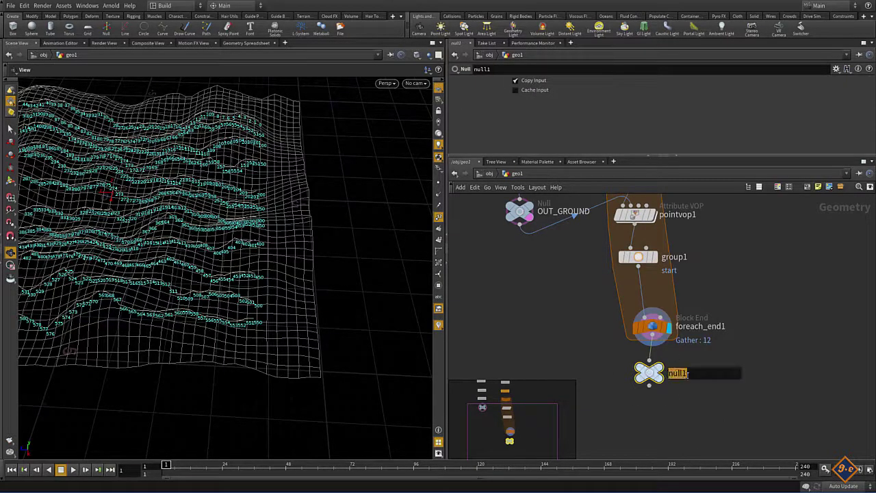
{"action": "type", "text": "OUT_LINES"}
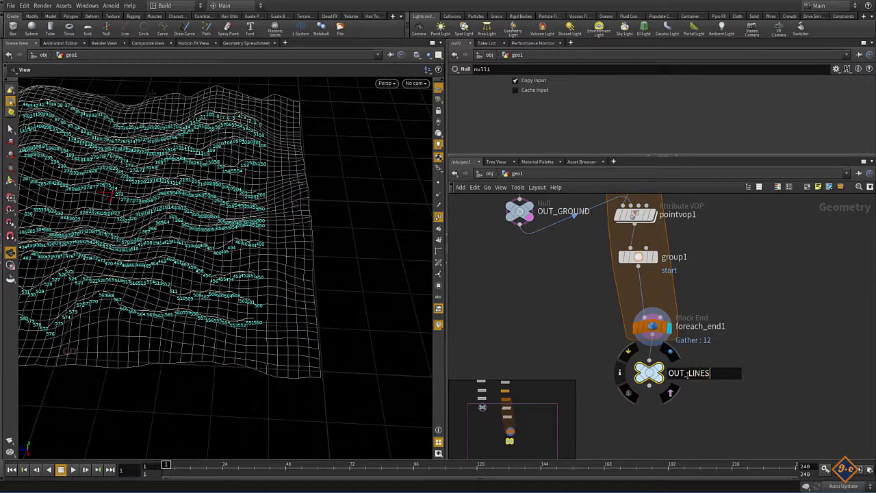
{"action": "key", "text": "Return"}
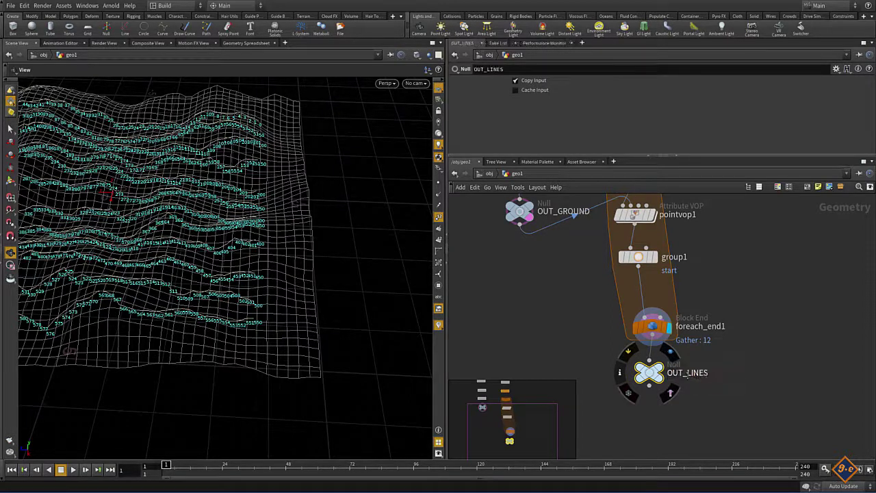
{"action": "middle_click_drag", "start_coordinate": [723, 398], "coordinate": [736, 399]}
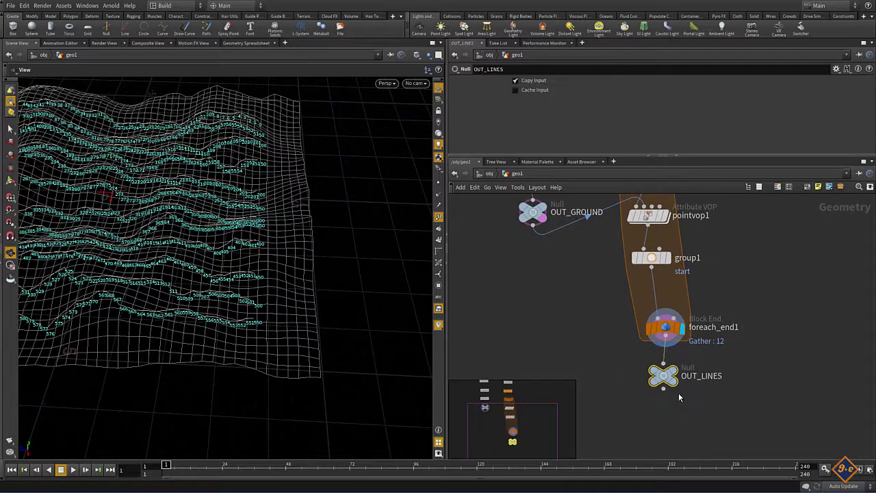
{"action": "left_click_drag", "start_coordinate": [662, 373], "coordinate": [723, 388]}
Add delete1 below foreach_end1 with Group set to start and Entity set to Points
{"action": "middle_click_drag", "start_coordinate": [659, 384], "coordinate": [667, 364]}
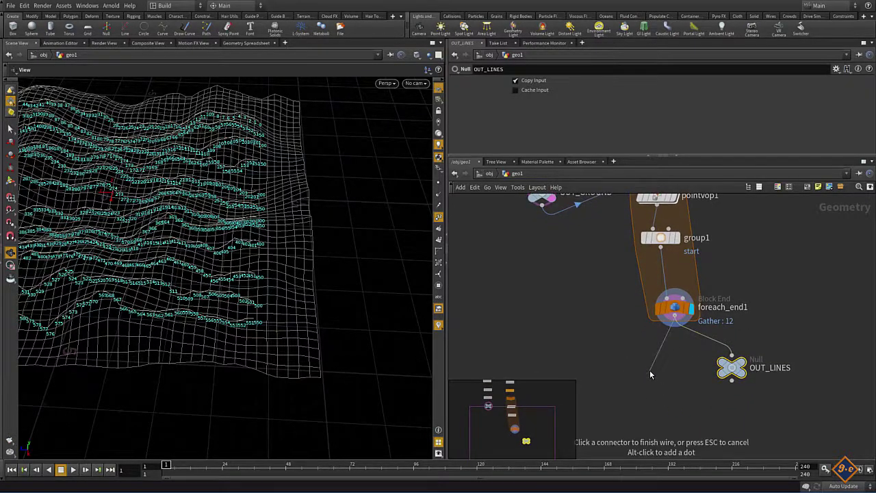
{"action": "key", "text": "Tab"}
{"action": "type", "text": "delete"}
{"action": "key", "text": "Return"}
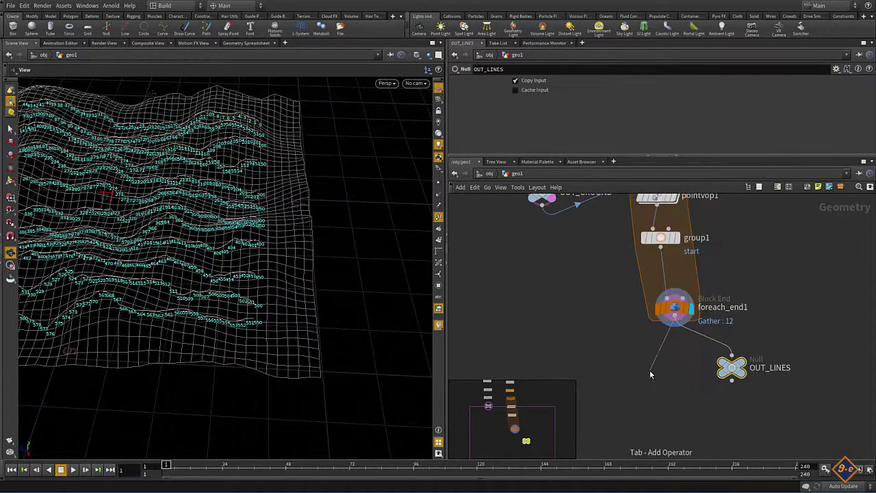
{"action": "left_click", "coordinate": [649, 370]}
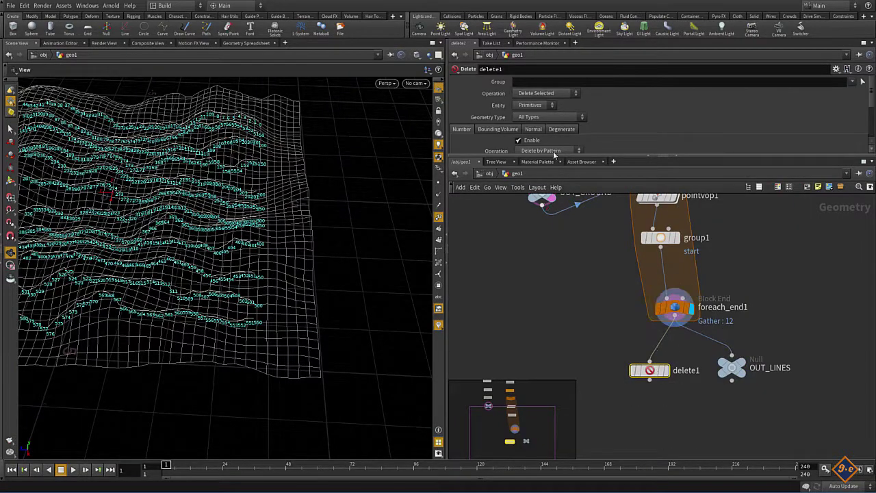
{"action": "left_click", "coordinate": [852, 82]}
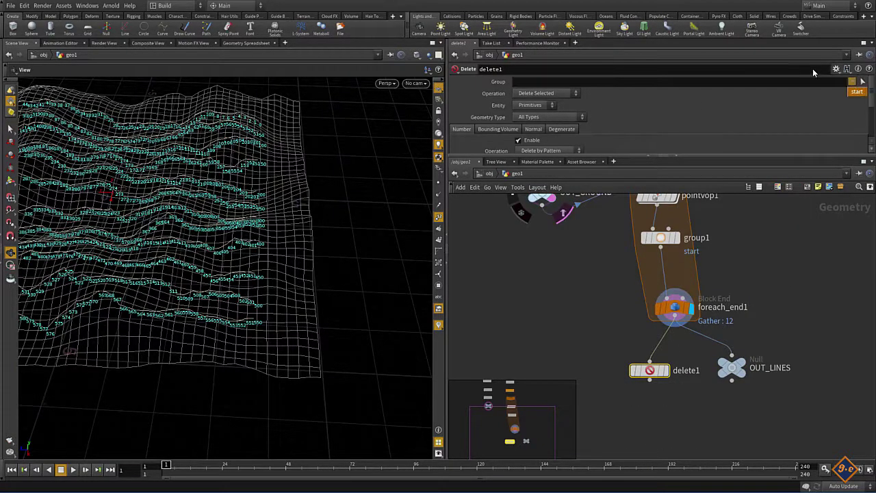
{"action": "left_click", "coordinate": [857, 93]}
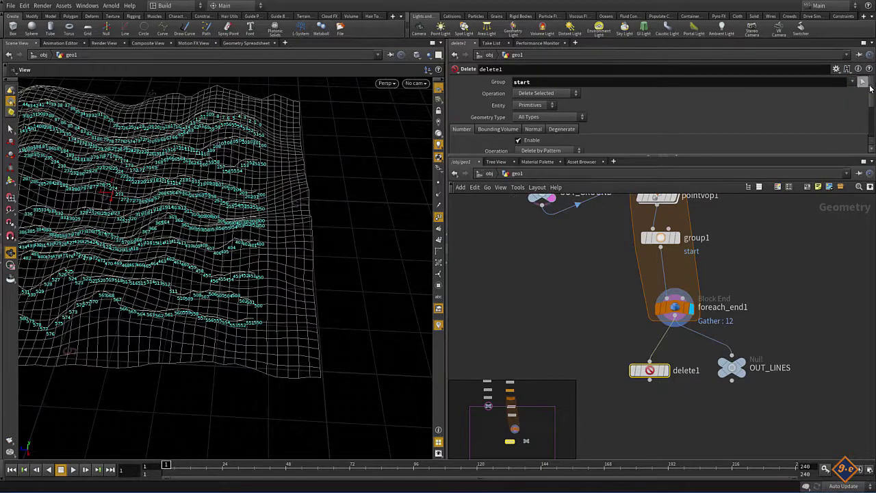
{"action": "left_click", "coordinate": [534, 105]}
{"action": "left_click", "coordinate": [531, 120]}
{"action": "scroll", "coordinate": [616, 113], "scroll_direction": "down", "scroll_amount": 3}
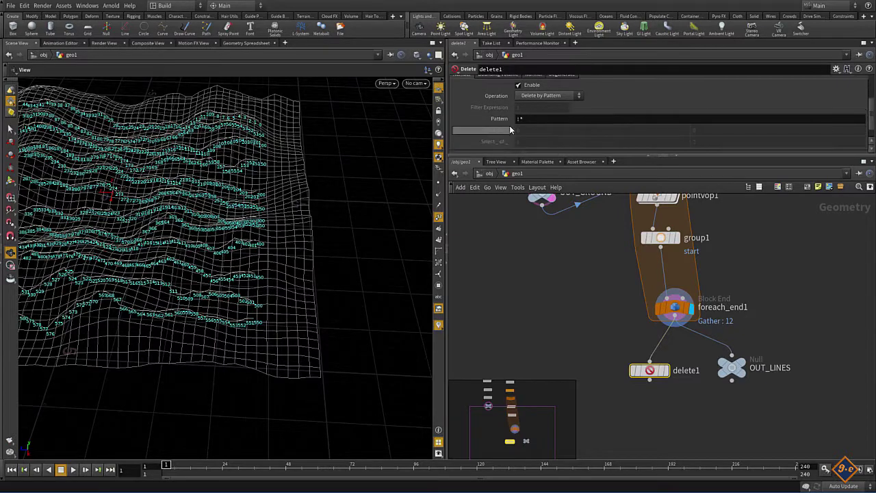
{"action": "double_click", "coordinate": [532, 118]}
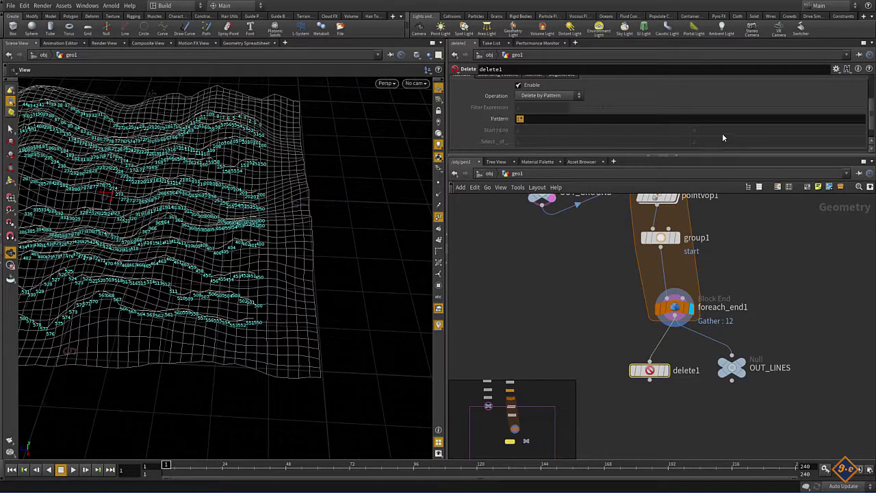
{"action": "scroll", "coordinate": [869, 107], "scroll_direction": "up", "scroll_amount": 3}
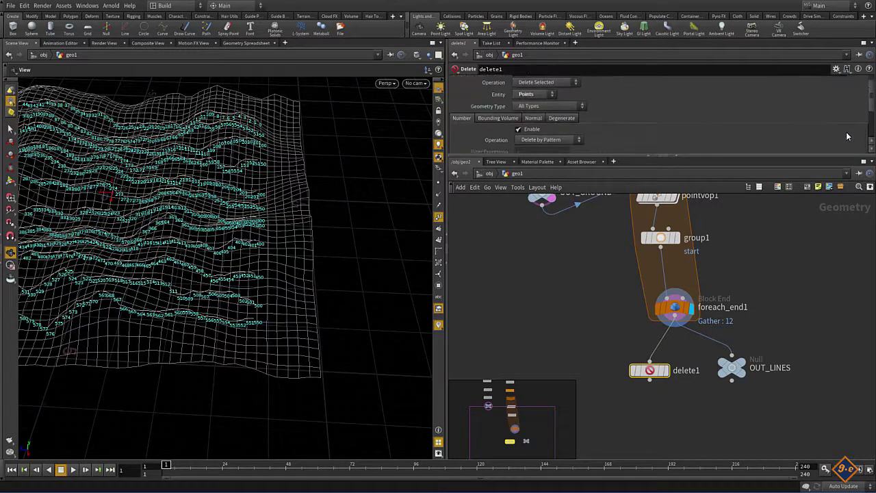
Display delete1 with Operation set to Delete Non-Selected, leaving one column of start points
{"action": "left_click", "coordinate": [669, 375]}
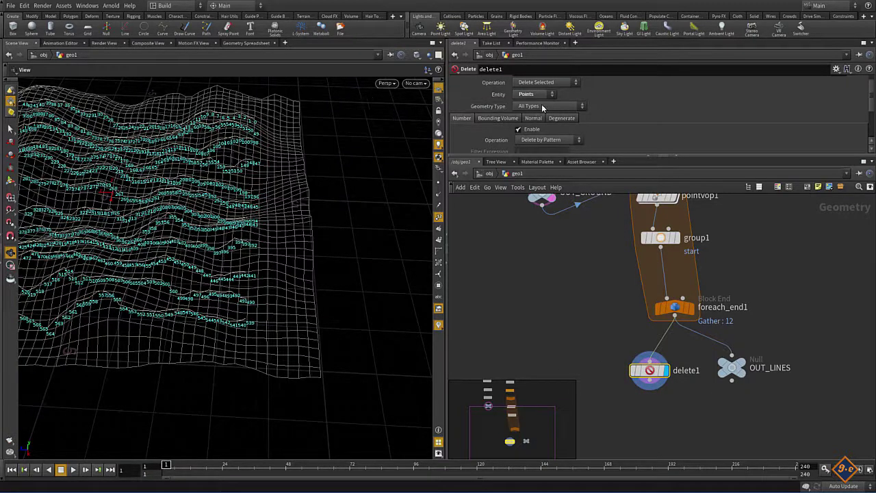
{"action": "left_click", "coordinate": [530, 82]}
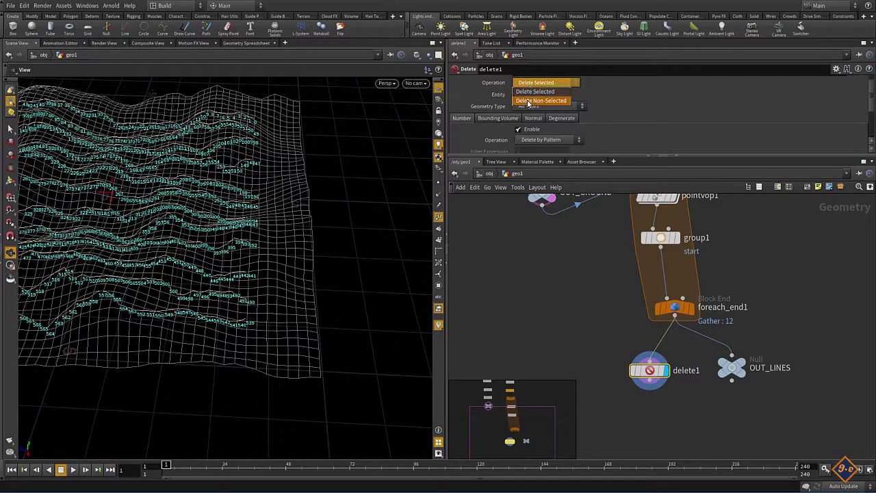
{"action": "left_click", "coordinate": [528, 102]}
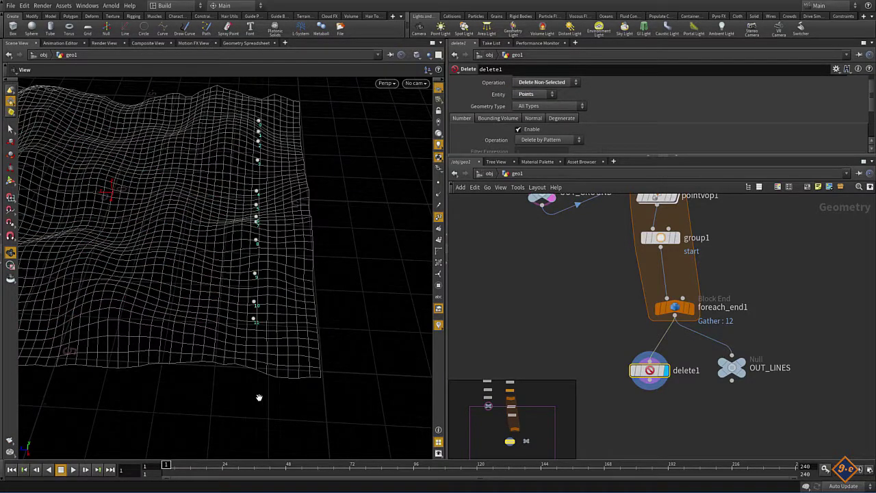
{"action": "mouse_move", "coordinate": [261, 355]}
{"action": "left_mouse_down"}
{"action": "mouse_move", "coordinate": [278, 335]}
{"action": "mouse_move", "coordinate": [237, 336]}
{"action": "mouse_move", "coordinate": [239, 371]}
{"action": "mouse_move", "coordinate": [214, 359]}
{"action": "mouse_move", "coordinate": [203, 368]}
{"action": "mouse_move", "coordinate": [420, 349]}
{"action": "left_mouse_up"}
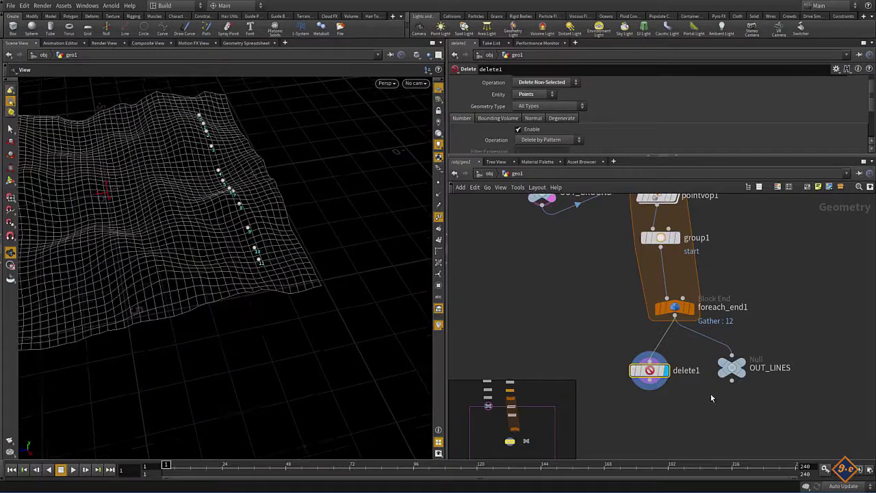
{"action": "left_click_drag", "start_coordinate": [650, 370], "coordinate": [634, 350]}
Wire a Null below delete1 and name it OUT_EMITER
{"action": "left_click", "coordinate": [634, 364]}
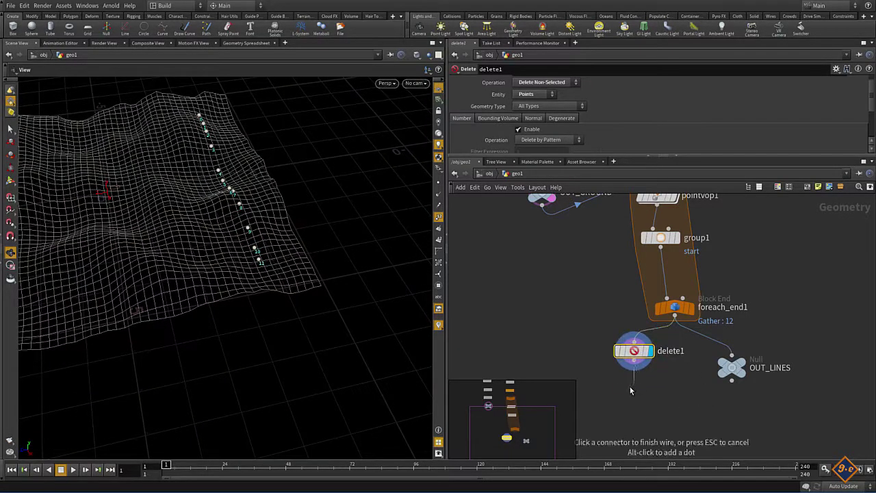
{"action": "key", "text": "Tab"}
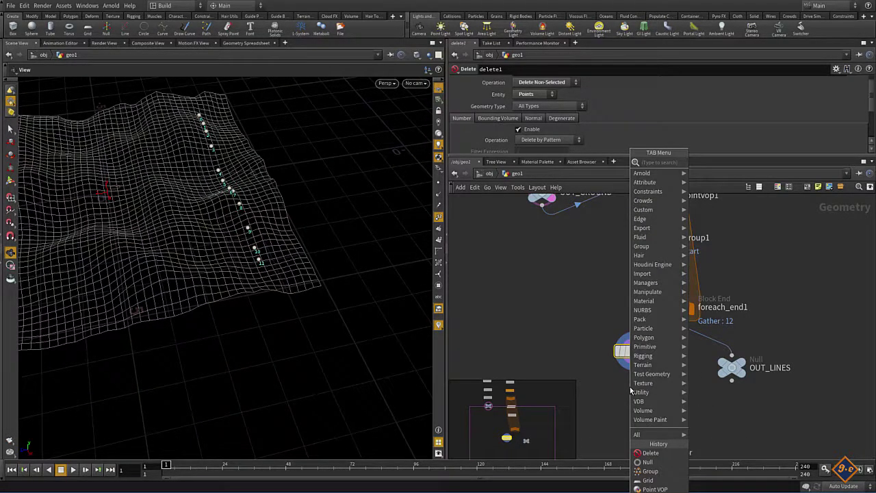
{"action": "type", "text": "null"}
{"action": "key", "text": "Return"}
{"action": "left_click", "coordinate": [630, 388]}
{"action": "double_click", "coordinate": [656, 394]}
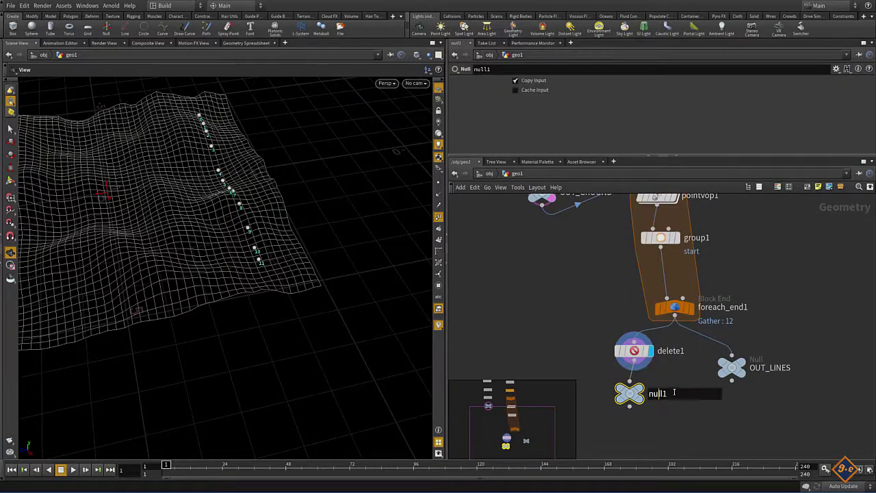
{"action": "type", "text": "OUT_EMITER"}
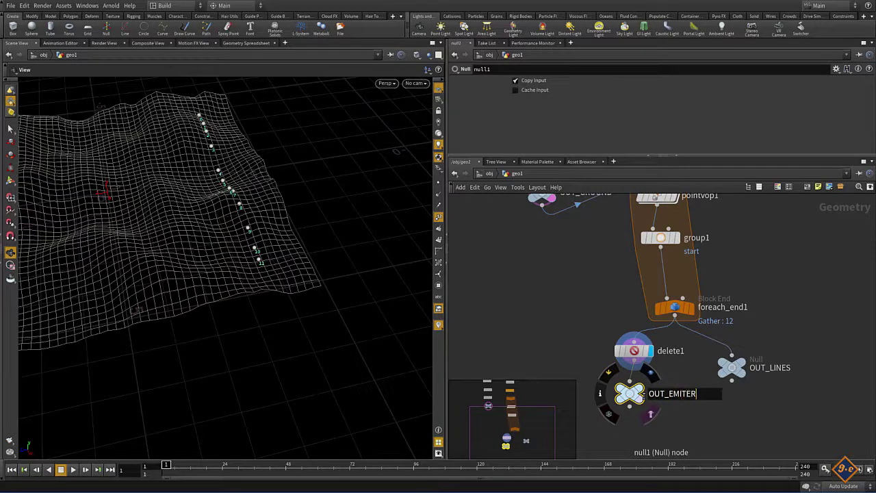
{"action": "key", "text": "Return"}
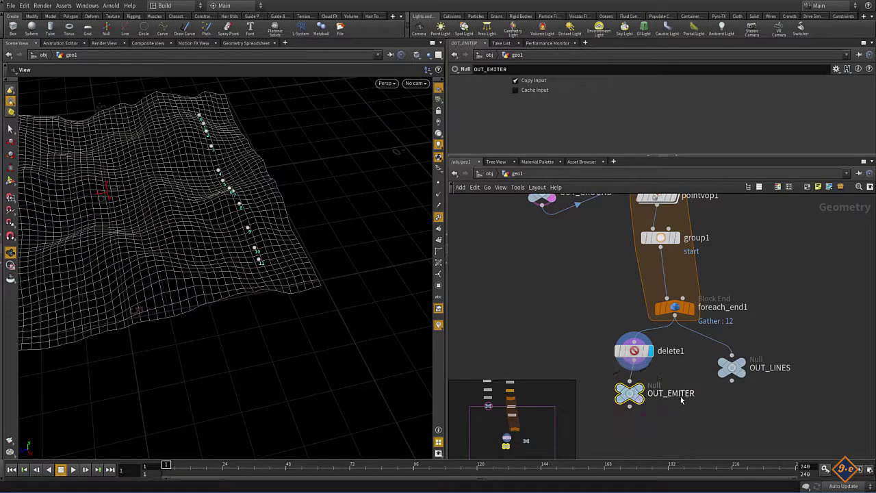
Fix the null's misspelled name to OUT_EMITTER and bring OUT_GROUND and pointvop1 back into view
{"action": "double_click", "coordinate": [686, 394]}
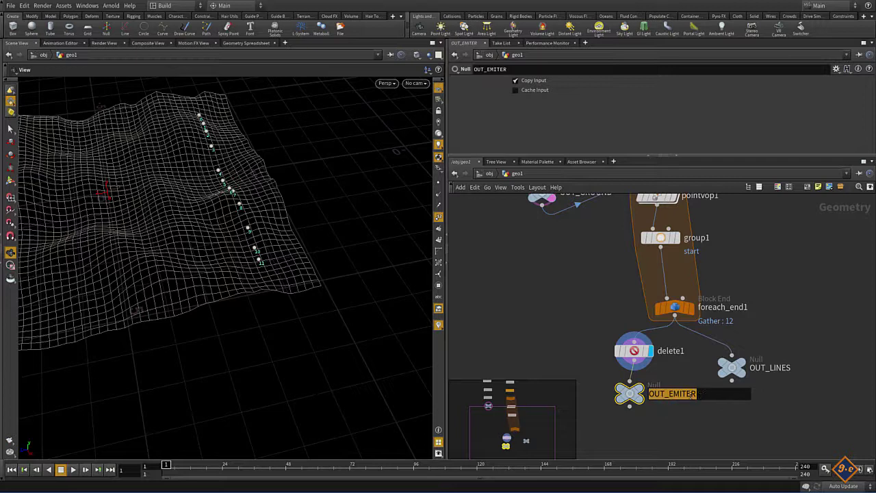
{"action": "left_click", "coordinate": [690, 394]}
{"action": "type", "text": "T"}
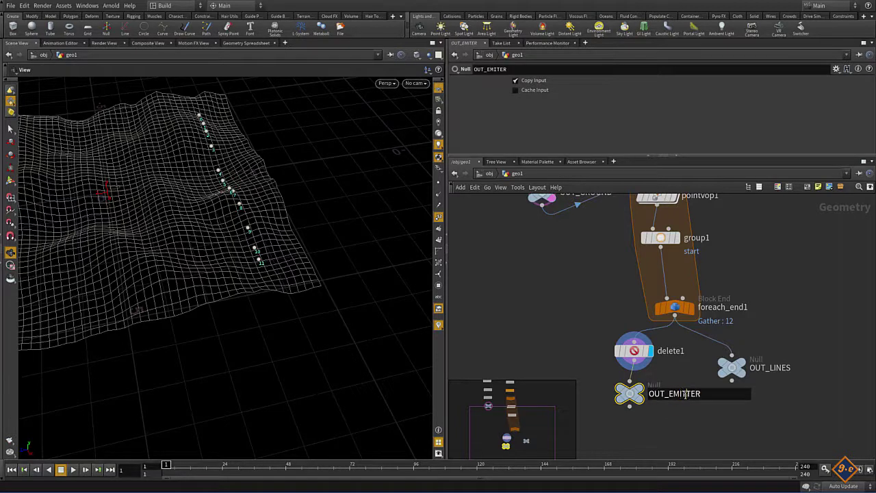
{"action": "key", "text": "Return"}
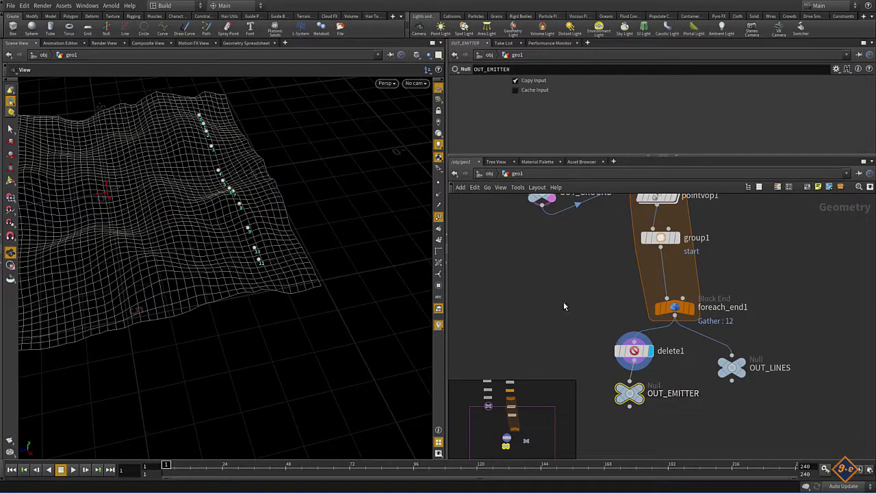
{"action": "middle_click_drag", "start_coordinate": [556, 299], "coordinate": [607, 283]}
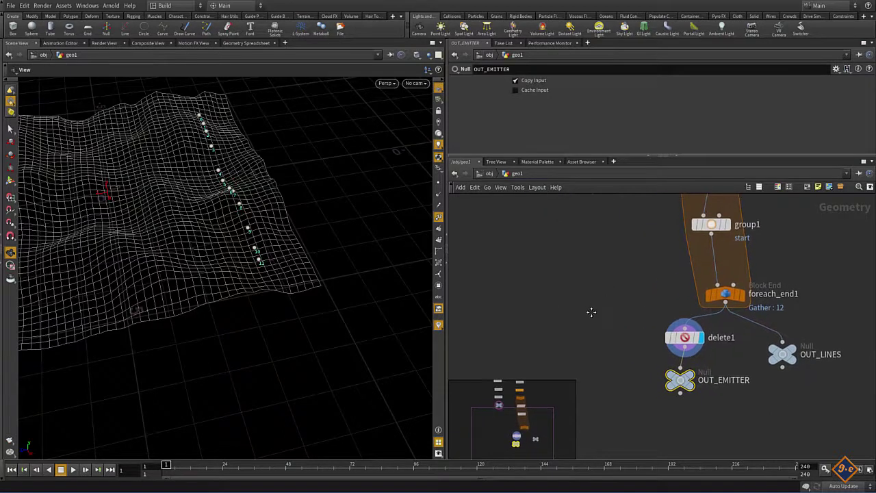
{"action": "scroll", "coordinate": [591, 309], "scroll_direction": "down", "scroll_amount": 1}
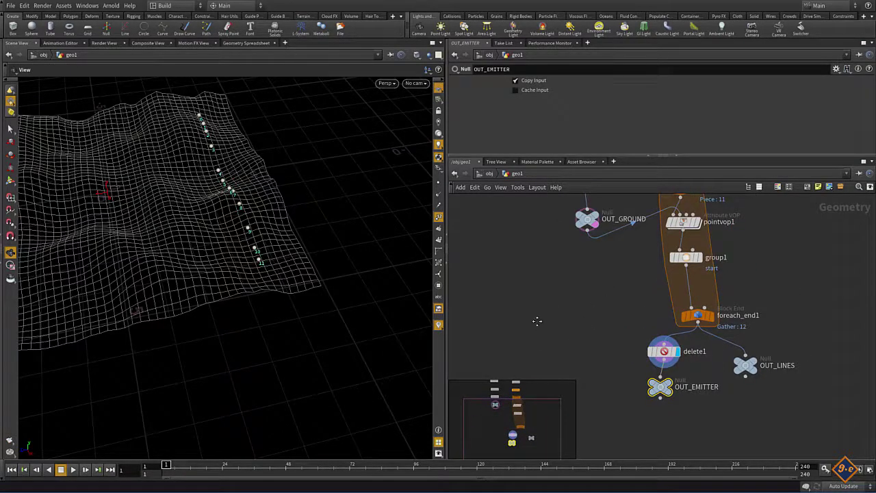
{"action": "middle_click_drag", "start_coordinate": [538, 321], "coordinate": [546, 297]}
{"action": "left_click", "coordinate": [528, 311]}
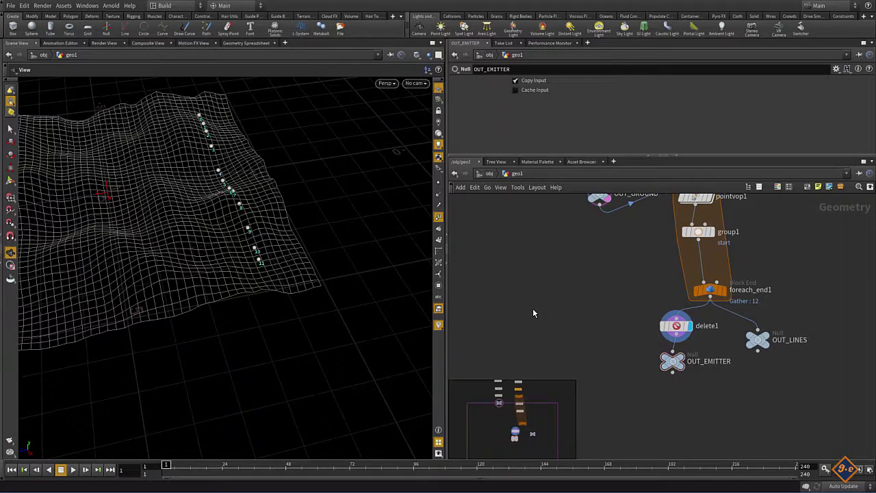
Add a popnet POP Network beside OUT_EMITTER and connect OUT_EMITTER into it
{"action": "key", "text": "p"}
{"action": "key", "text": "p"}
{"action": "key", "text": "Tab"}
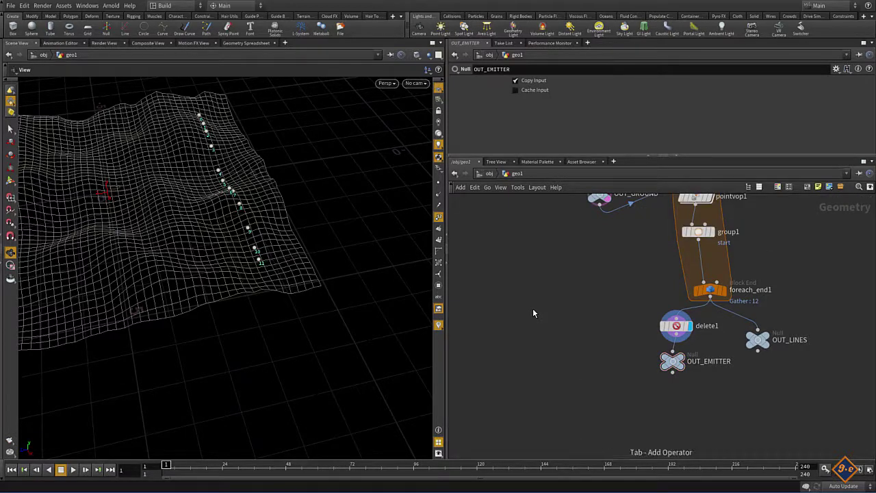
{"action": "type", "text": "pop"}
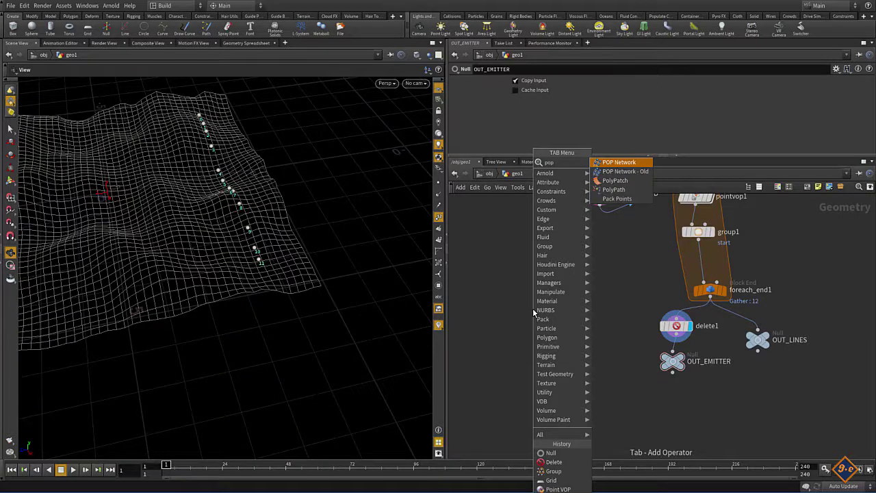
{"action": "key", "text": "Return"}
{"action": "left_click", "coordinate": [570, 322]}
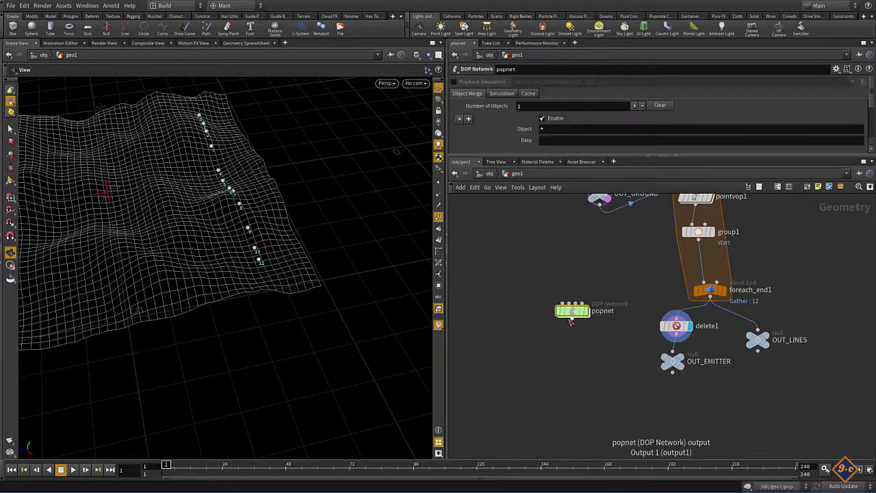
{"action": "left_click", "coordinate": [569, 322]}
{"action": "key", "text": "Escape"}
{"action": "mouse_move", "coordinate": [570, 312]}
{"action": "left_mouse_down"}
{"action": "mouse_move", "coordinate": [570, 355]}
{"action": "mouse_move", "coordinate": [558, 299]}
{"action": "left_mouse_up"}
{"action": "left_click", "coordinate": [673, 371]}
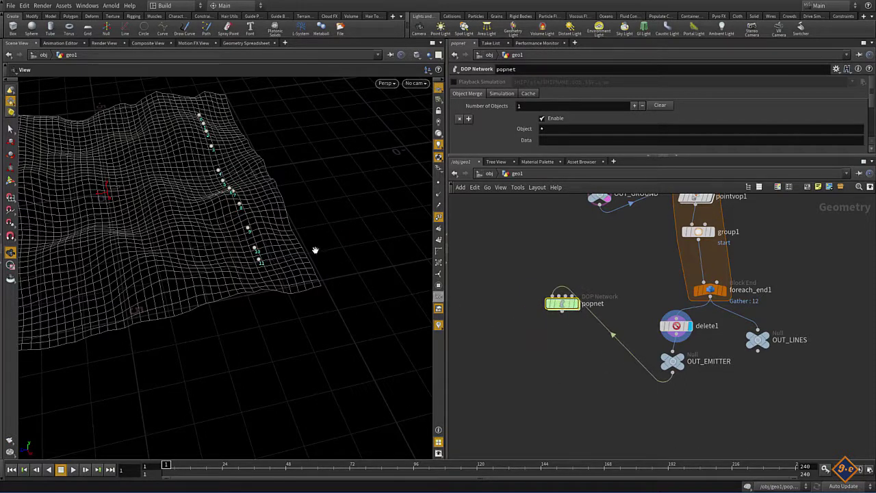
Display popnet and dive inside to see its default DOP nodes
{"action": "left_click_drag", "start_coordinate": [568, 307], "coordinate": [574, 329]}
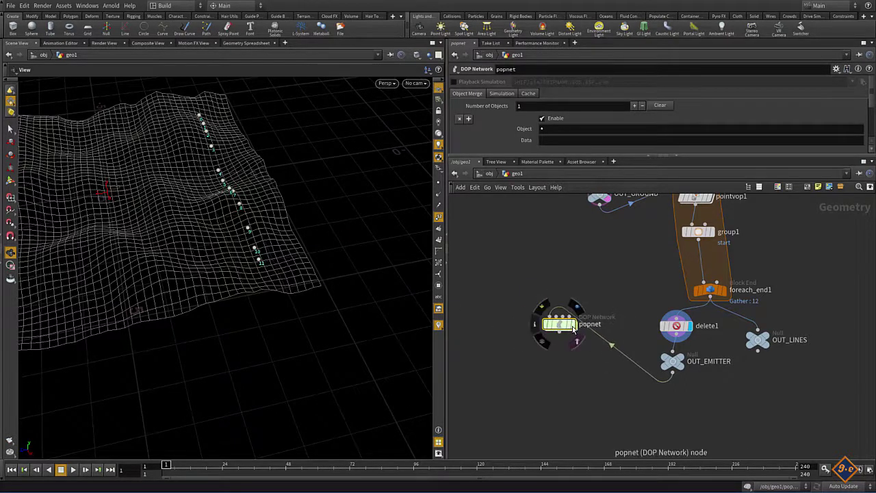
{"action": "left_click", "coordinate": [573, 326]}
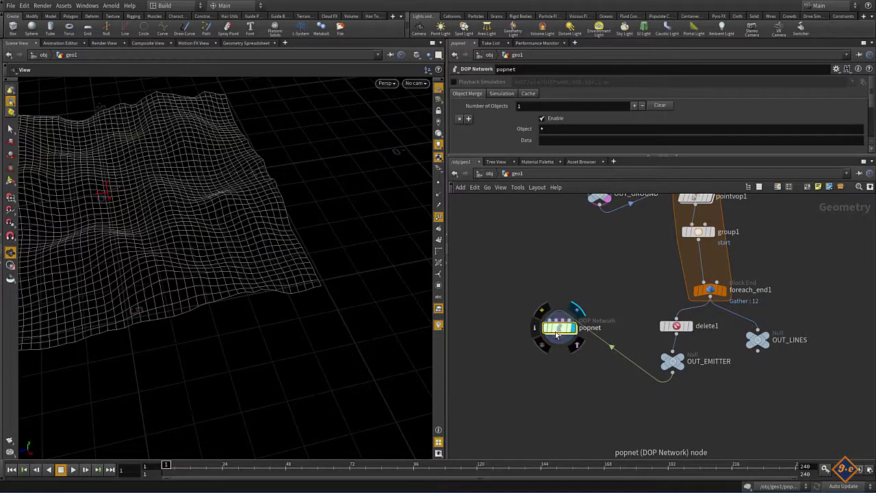
{"action": "double_click", "coordinate": [558, 328]}
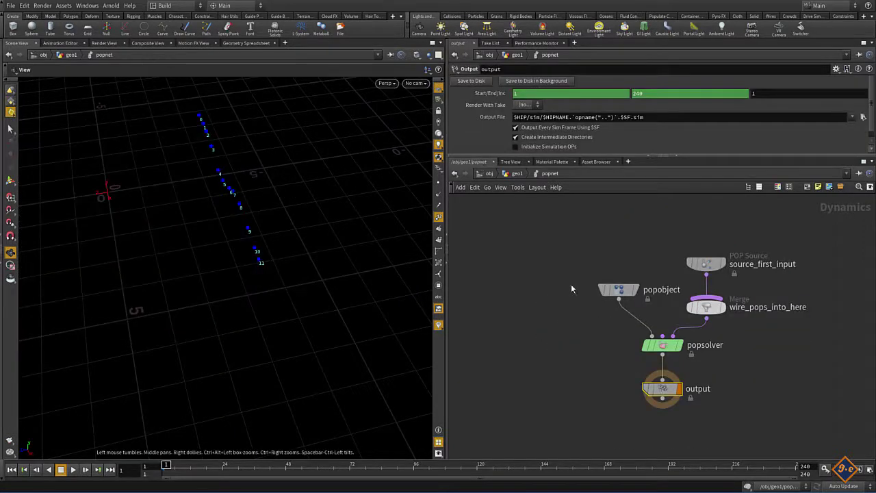
Set source_first_input's Emission Type to Points, preview playback, and check the 5000 Const. Birth Rate
{"action": "left_click", "coordinate": [705, 270]}
{"action": "left_click", "coordinate": [547, 106]}
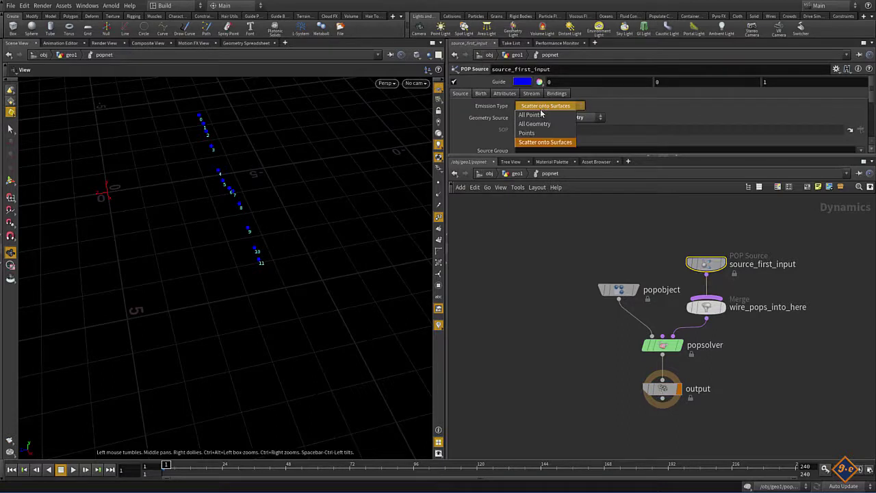
{"action": "left_click", "coordinate": [531, 132]}
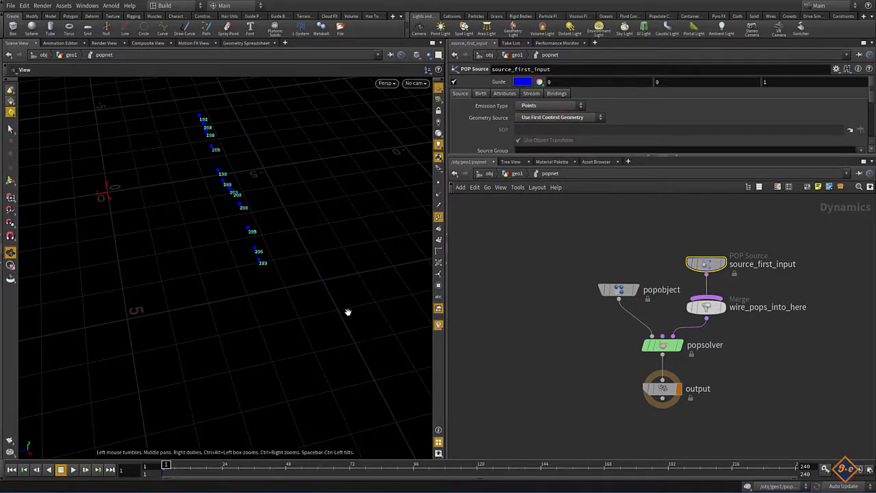
{"action": "left_click", "coordinate": [72, 470]}
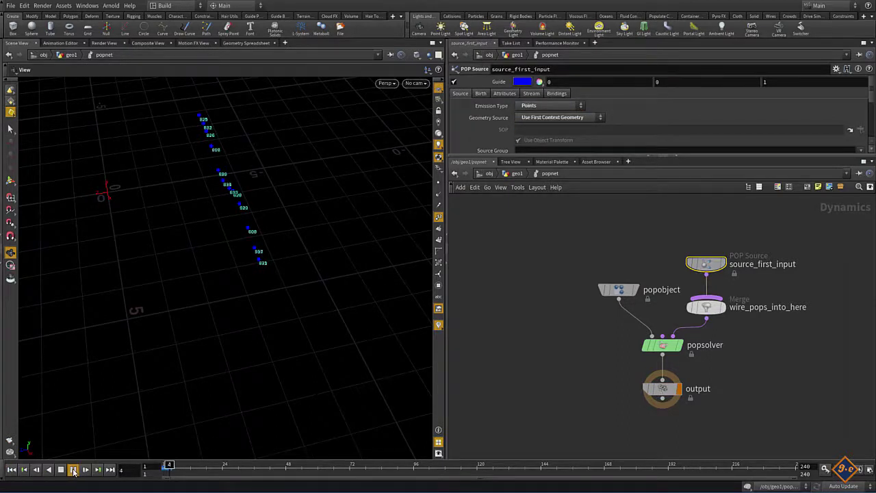
{"action": "left_click", "coordinate": [11, 470]}
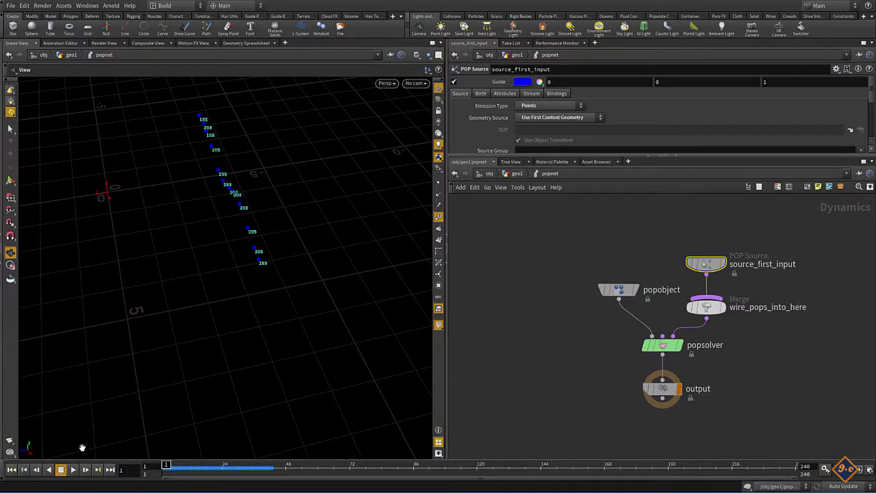
{"action": "left_click", "coordinate": [481, 94]}
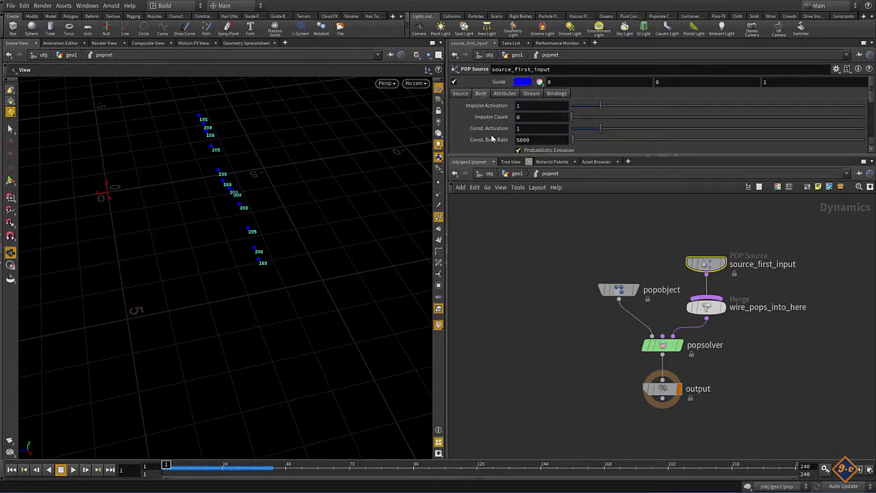
{"action": "left_click", "coordinate": [523, 139]}
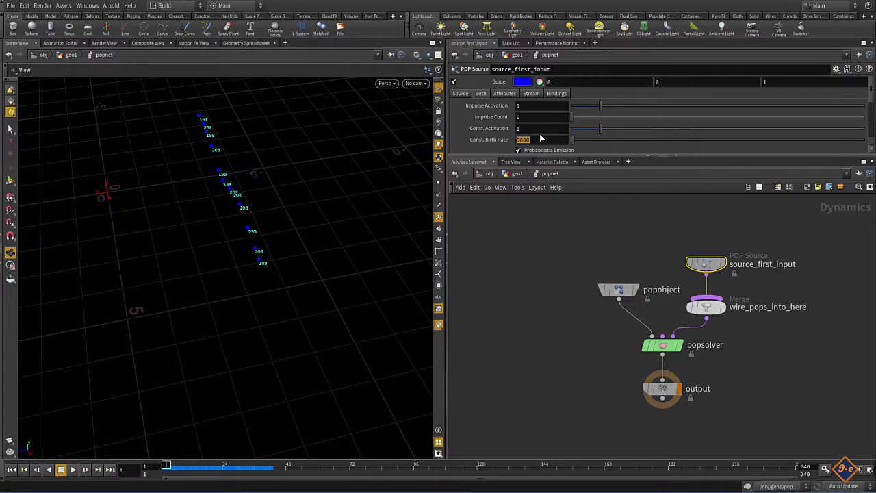
Switch Emission Type to All Geometry and set Impulse Activation to $FF==1
{"action": "left_click", "coordinate": [461, 94]}
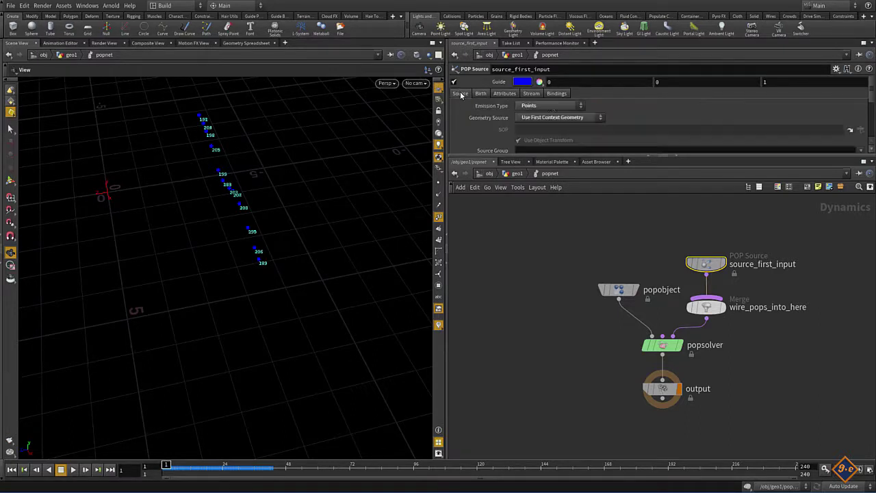
{"action": "left_click", "coordinate": [552, 106]}
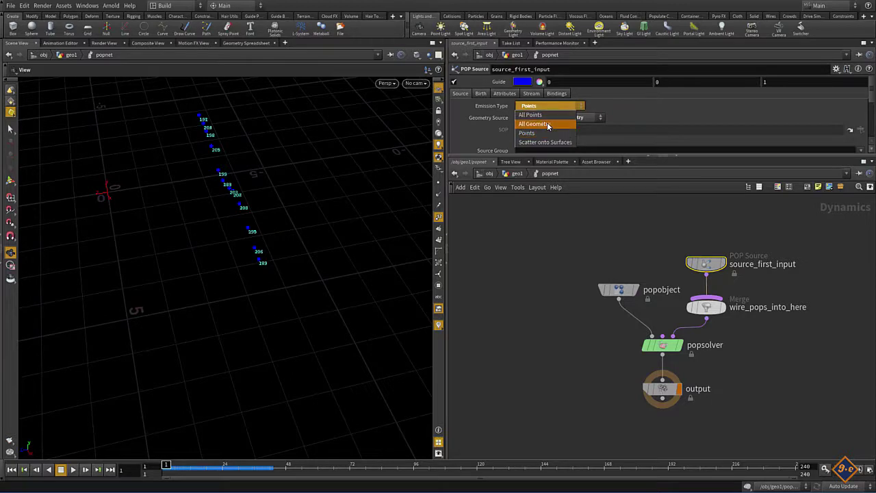
{"action": "left_click", "coordinate": [538, 124]}
{"action": "left_click", "coordinate": [488, 94]}
{"action": "left_click", "coordinate": [504, 94]}
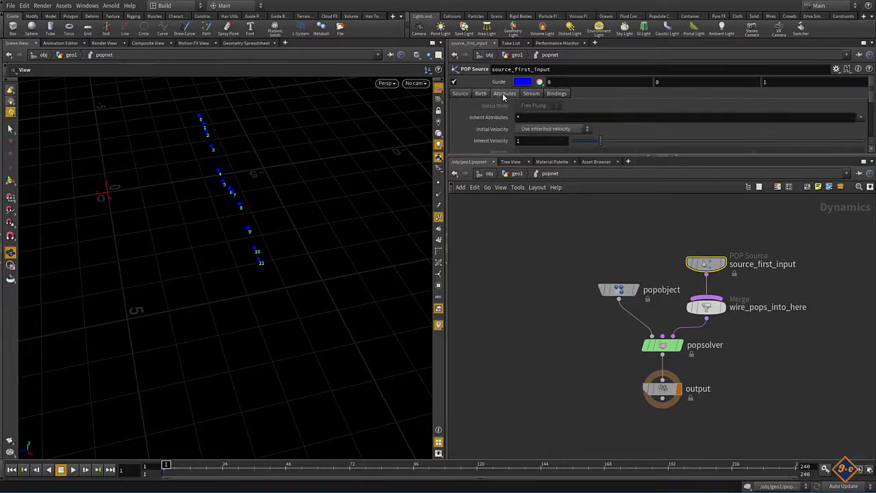
{"action": "left_click", "coordinate": [483, 94]}
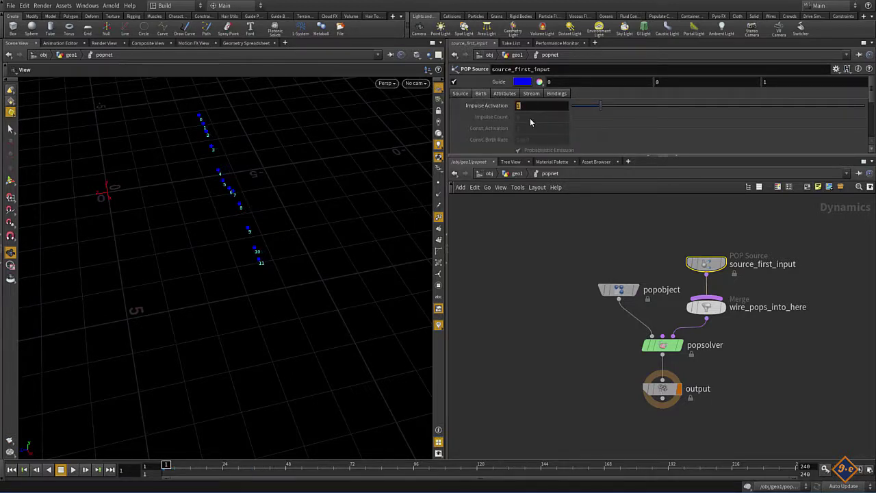
{"action": "left_click", "coordinate": [531, 107]}
{"action": "type", "text": "$FF =="}
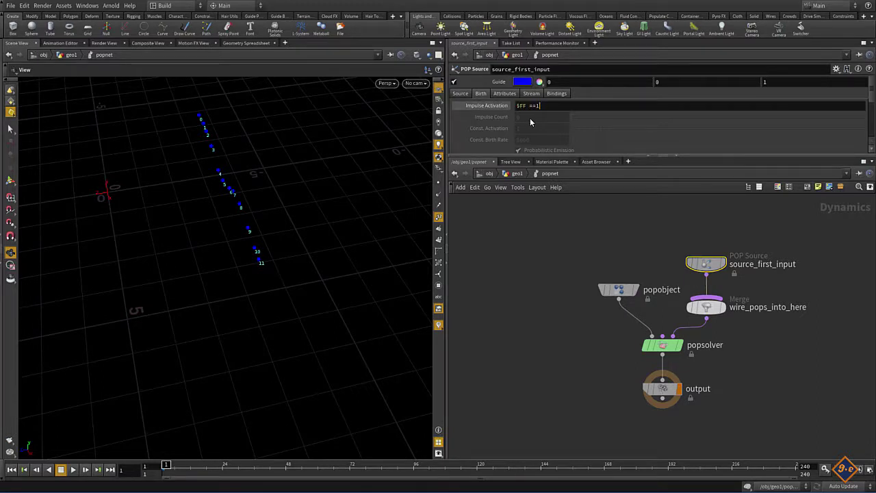
{"action": "key", "text": "Return"}
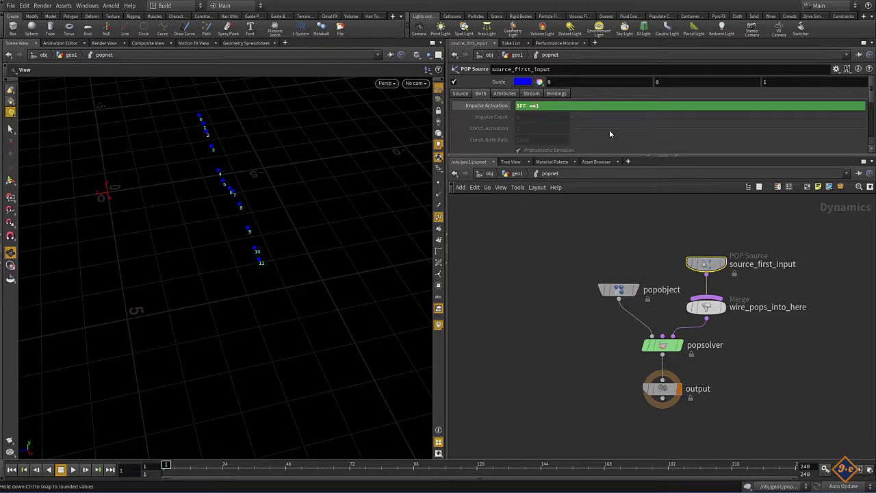
Play the simulation to test first-frame emission, rewind, and return to geo1
{"action": "left_click", "coordinate": [537, 244]}
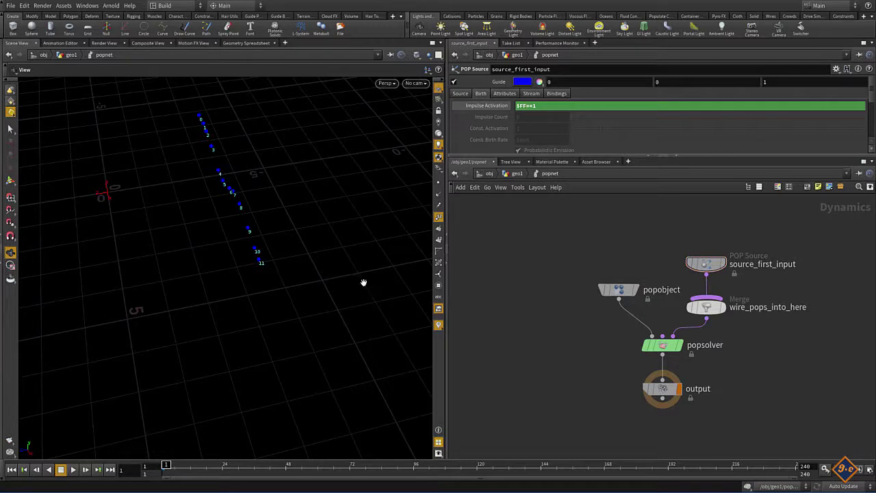
{"action": "left_click", "coordinate": [72, 470]}
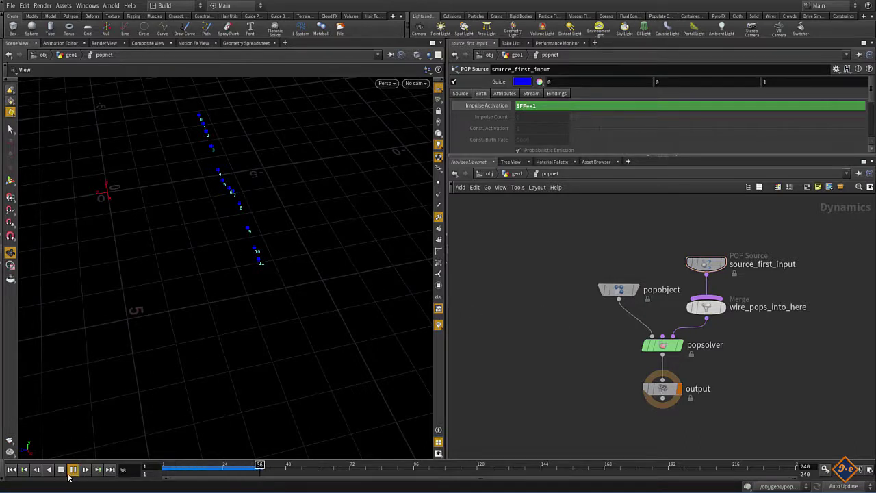
{"action": "left_click", "coordinate": [60, 470]}
{"action": "left_click", "coordinate": [12, 470]}
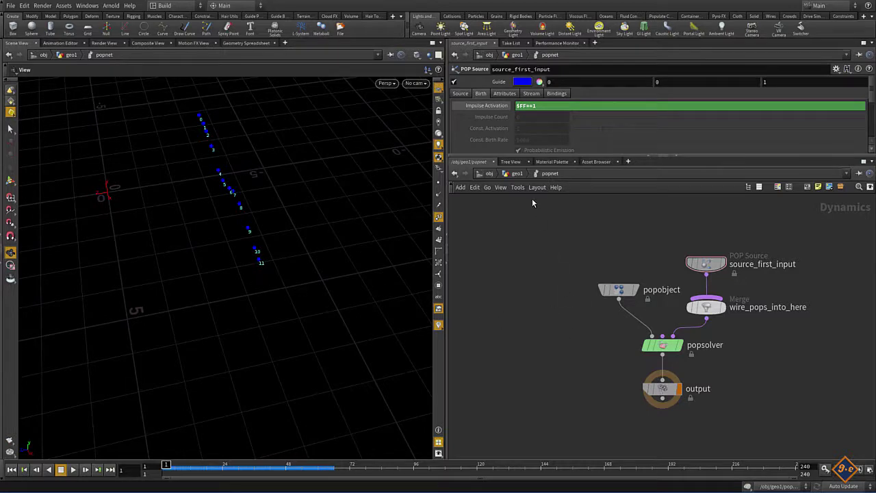
{"action": "left_click", "coordinate": [517, 173]}
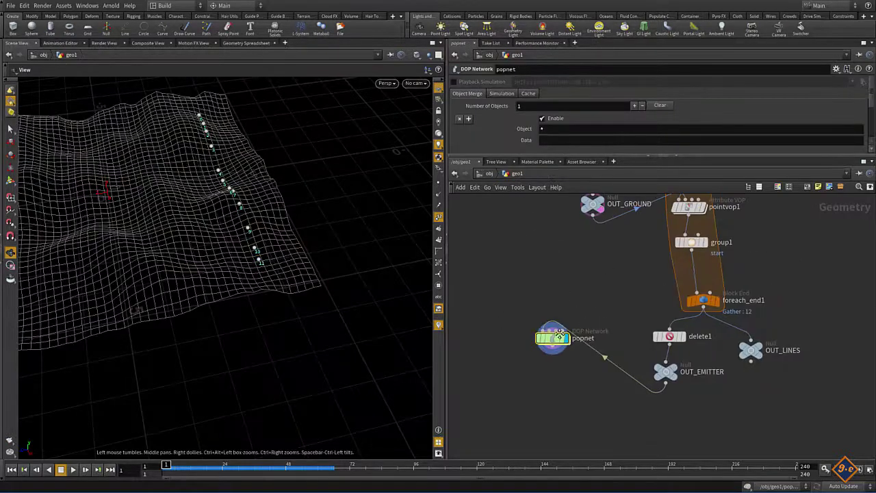
Display group1 inside the loop, showing a single terrain curve with point numbers hidden
{"action": "left_click_drag", "start_coordinate": [670, 357], "coordinate": [673, 377]}
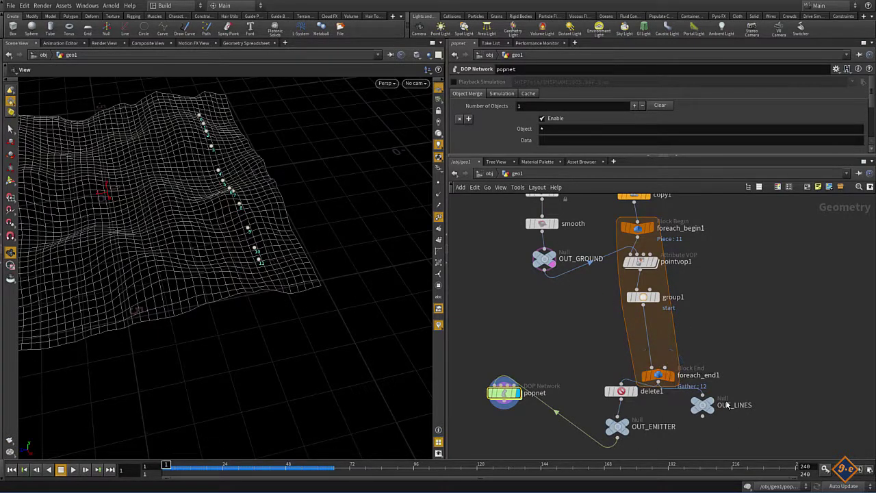
{"action": "left_click", "coordinate": [706, 406]}
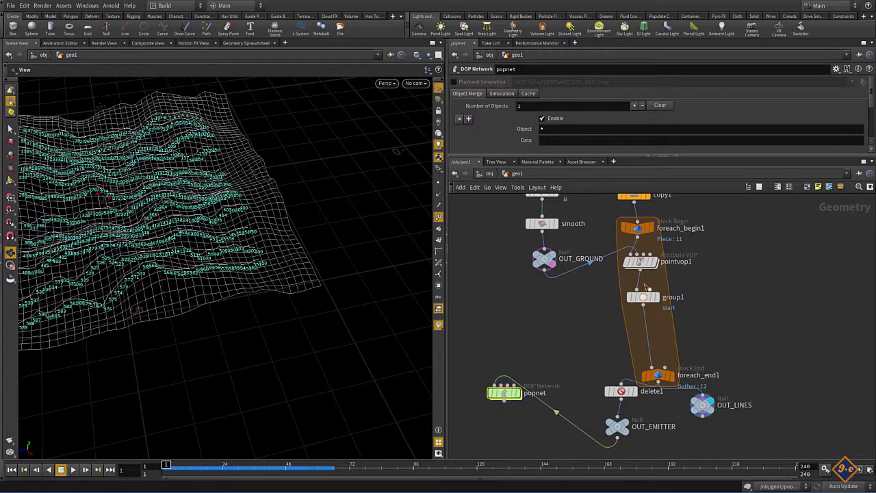
{"action": "left_click", "coordinate": [656, 297]}
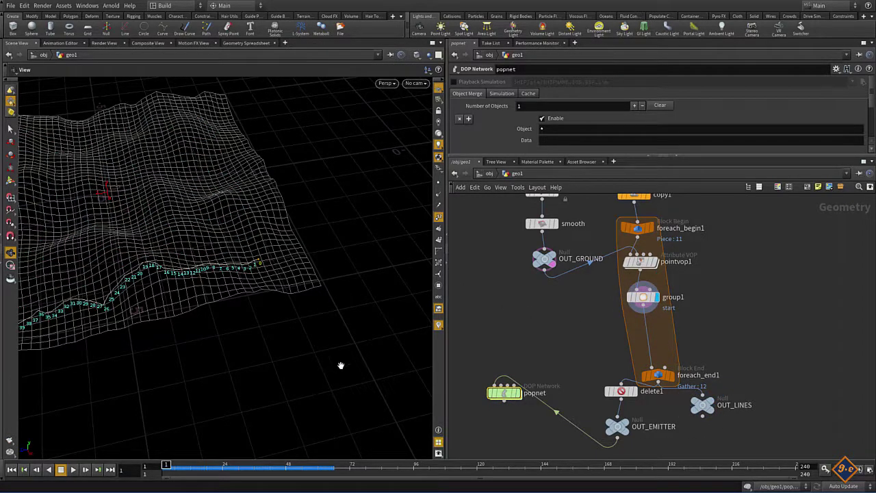
{"action": "left_click", "coordinate": [439, 218]}
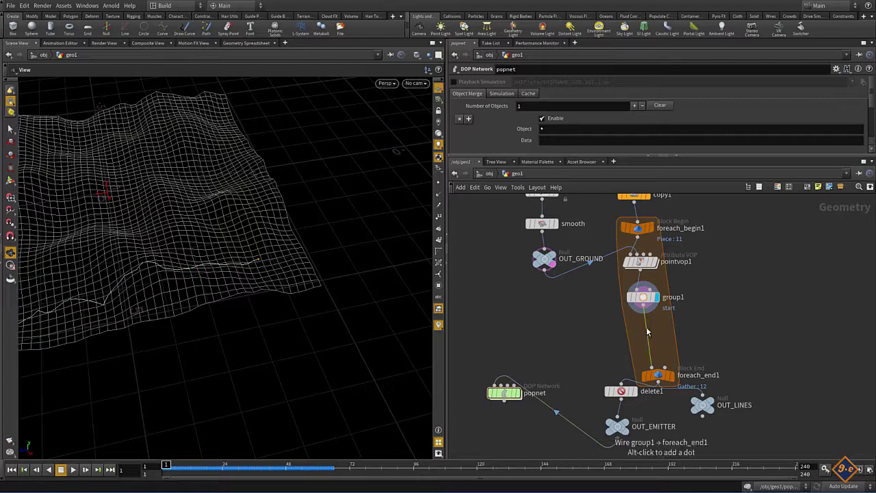
Insert a Point - Old node, point1, between group1 and foreach_end1
{"action": "key", "text": "Tab"}
{"action": "type", "text": "po"}
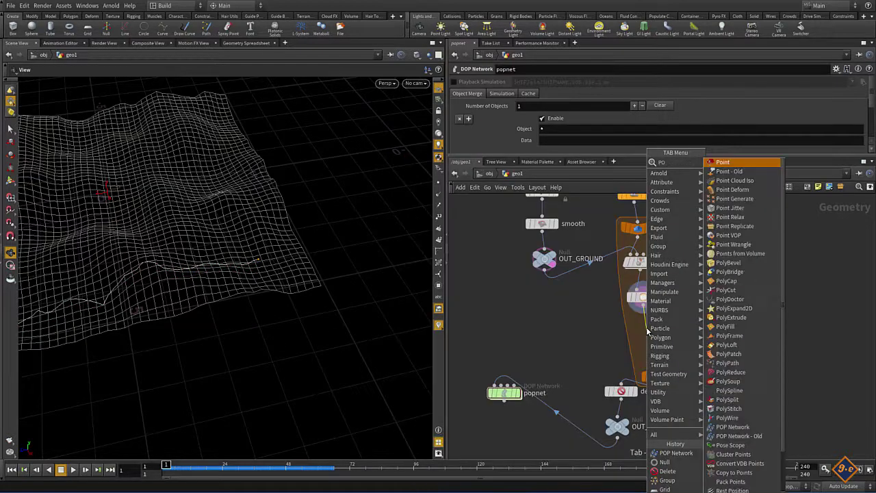
{"action": "key", "text": "Down"}
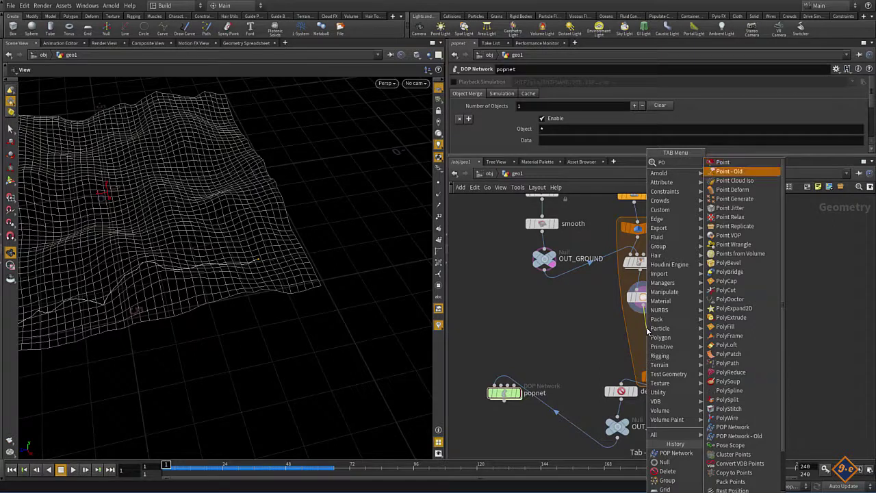
{"action": "key", "text": "Return"}
{"action": "left_click", "coordinate": [649, 335]}
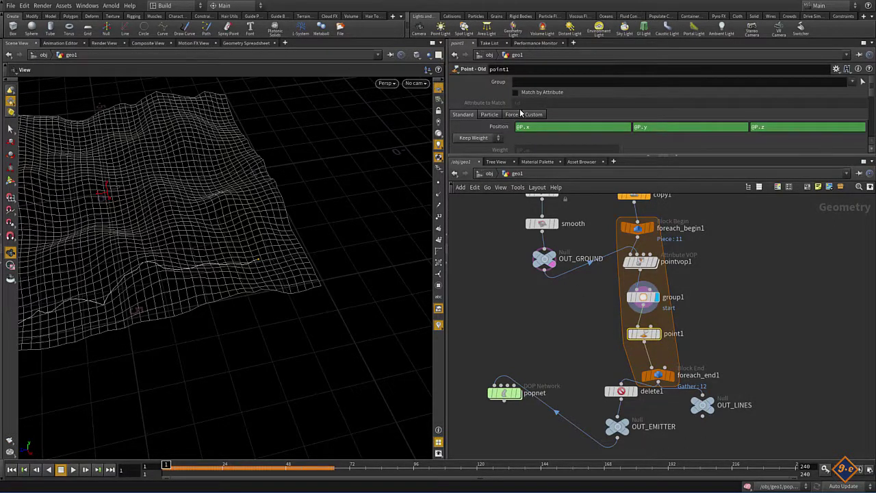
On point1's Force tab, set Edge Force to Add Edge Force
{"action": "scroll", "coordinate": [522, 114], "scroll_direction": "down", "scroll_amount": 2}
{"action": "scroll", "coordinate": [525, 115], "scroll_direction": "up", "scroll_amount": 2}
{"action": "left_click_drag", "start_coordinate": [503, 207], "coordinate": [503, 228]}
{"action": "left_click", "coordinate": [511, 114]}
{"action": "scroll", "coordinate": [488, 137], "scroll_direction": "down", "scroll_amount": 1}
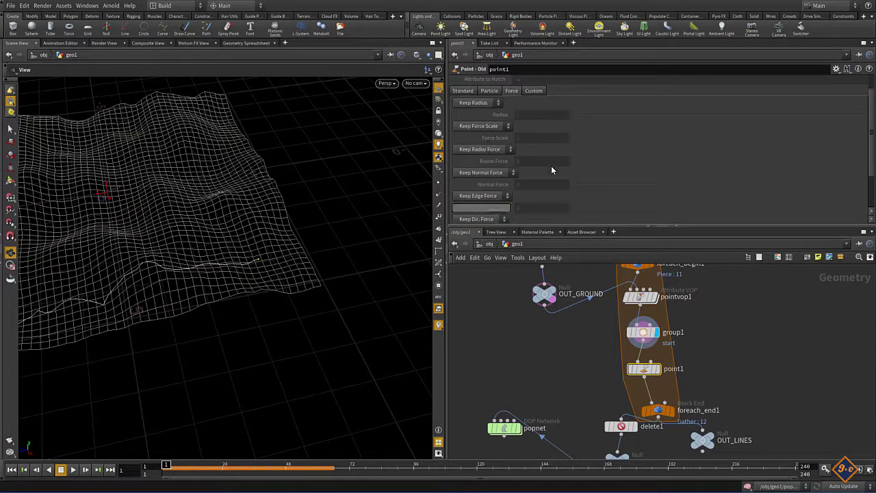
{"action": "scroll", "coordinate": [552, 170], "scroll_direction": "down", "scroll_amount": 2}
{"action": "left_click", "coordinate": [479, 173]}
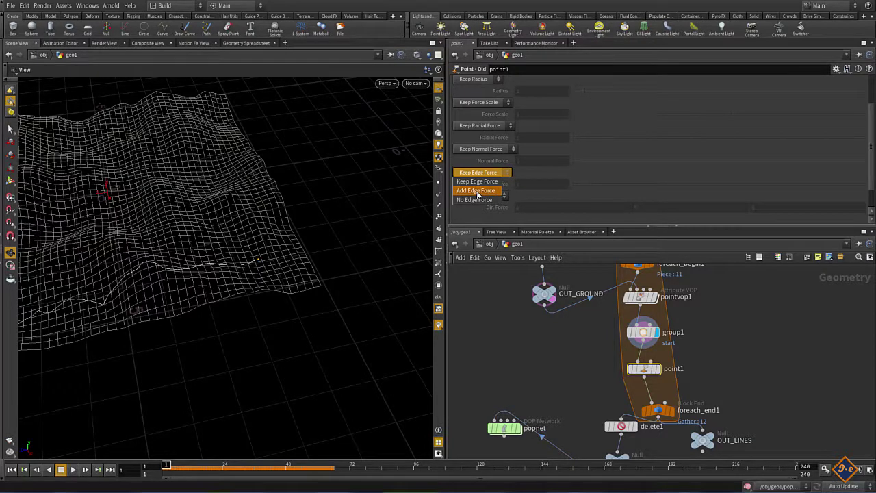
{"action": "left_click", "coordinate": [478, 192]}
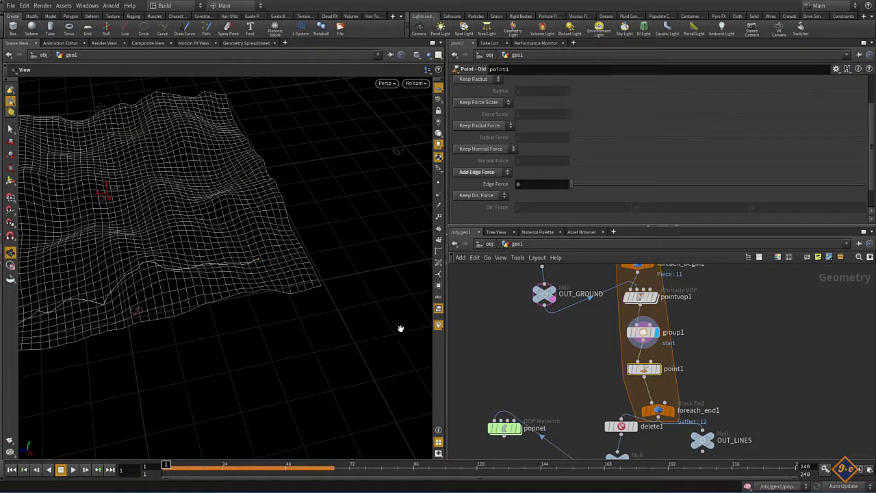
Show the point attributes in the Geometry Spreadsheet and add an Attribute Rename node
{"action": "left_click", "coordinate": [242, 42]}
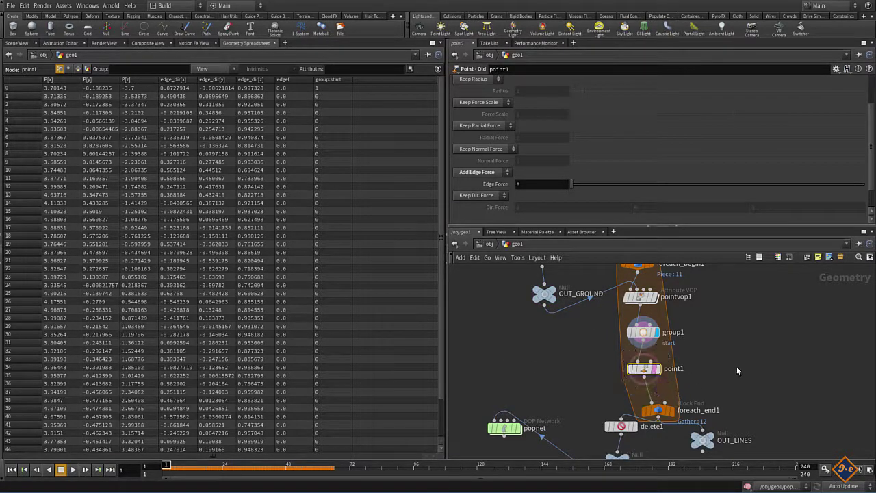
{"action": "mouse_move", "coordinate": [644, 373]}
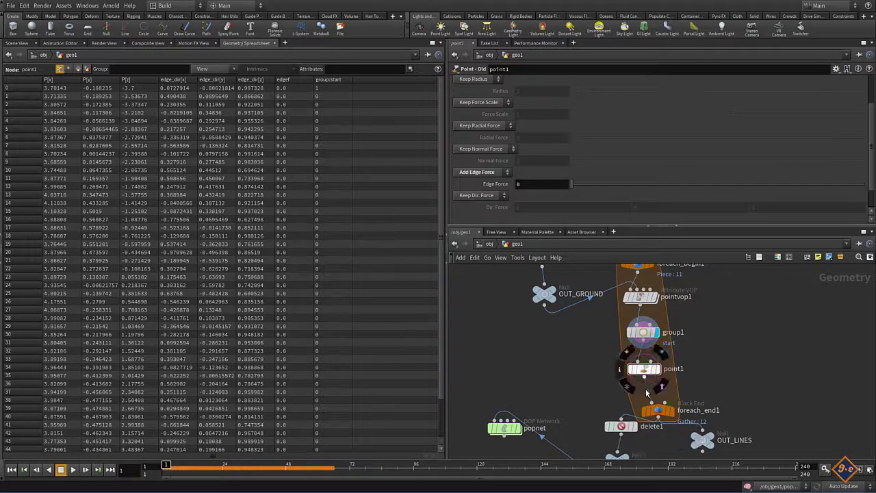
{"action": "key", "text": "Tab"}
{"action": "type", "text": "re"}
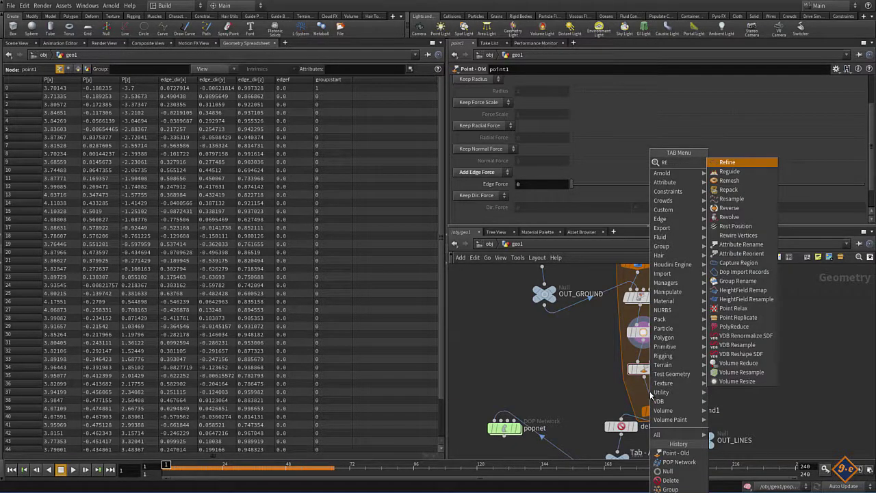
{"action": "type", "text": " a"}
{"action": "key", "text": "Return"}
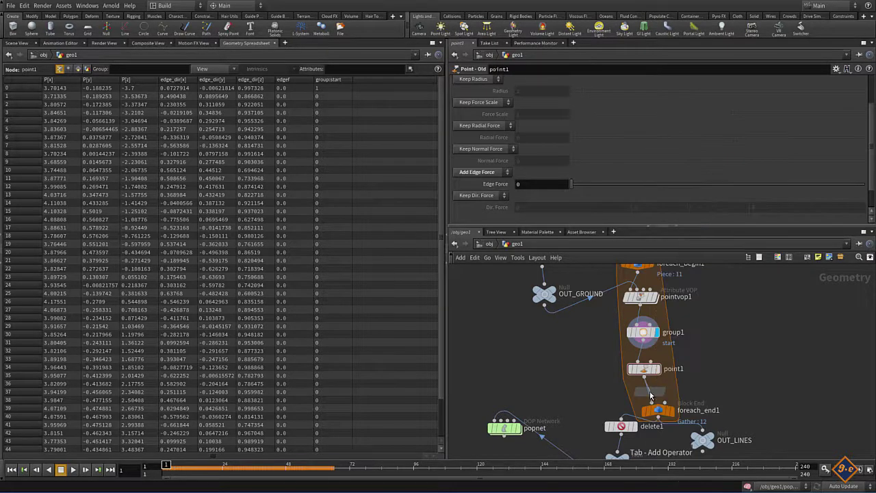
Place attribute1 below point1 and set it to delete the edgef attribute
{"action": "left_click", "coordinate": [650, 394]}
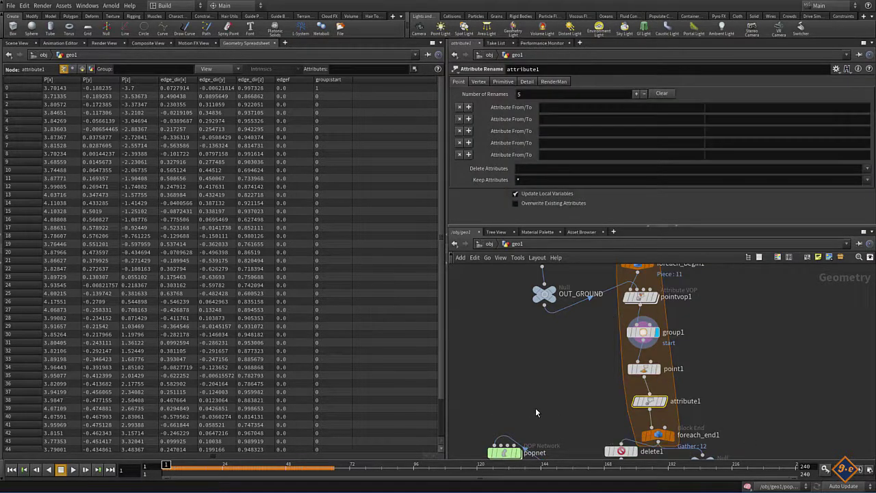
{"action": "middle_click_drag", "start_coordinate": [536, 408], "coordinate": [518, 352]}
{"action": "type", "text": "EDGE"}
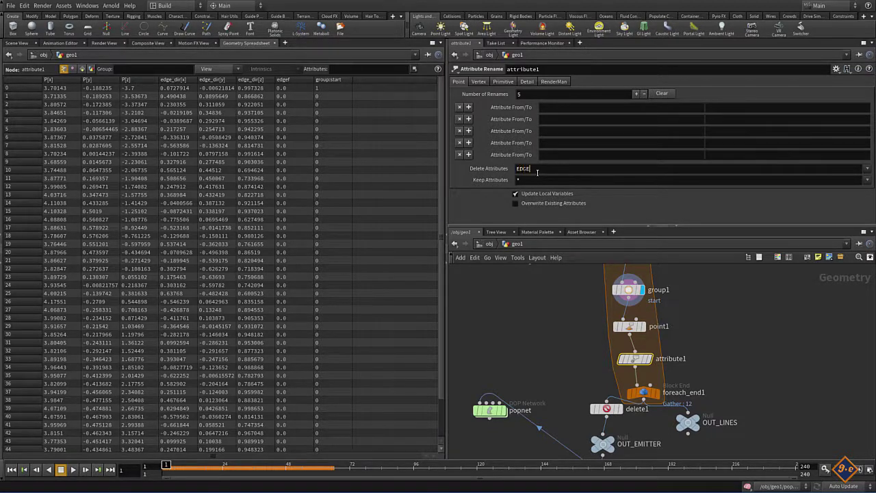
{"action": "type", "text": "F"}
{"action": "key", "text": "Return"}
{"action": "double_click", "coordinate": [523, 168]}
{"action": "type", "text": "e"}
{"action": "type", "text": "dg"}
{"action": "key", "text": "Return"}
{"action": "type", "text": "edge_dir"}
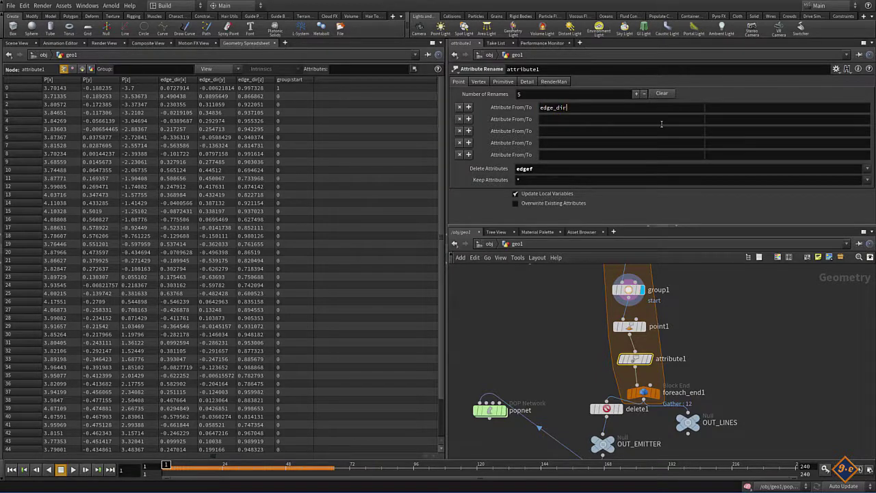
Have attribute1 rename edge_dir to v
{"action": "left_click", "coordinate": [728, 112]}
{"action": "type", "text": "v"}
{"action": "left_click", "coordinate": [723, 123]}
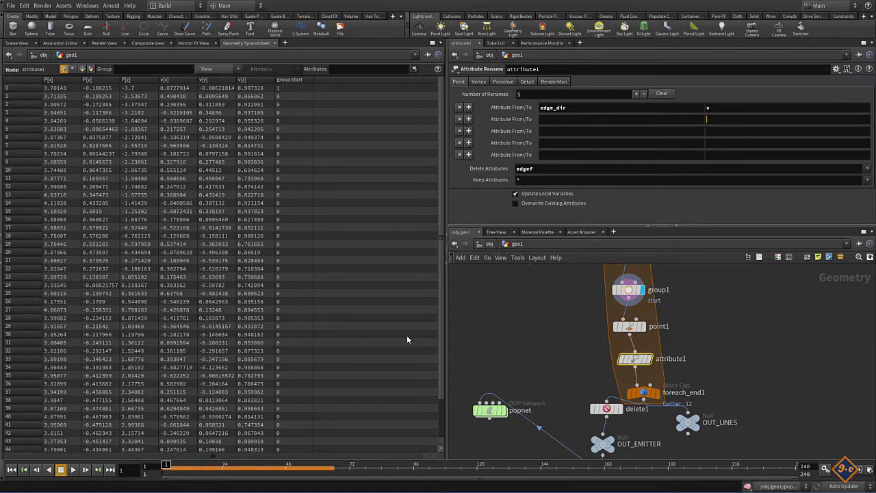
{"action": "middle_click_drag", "start_coordinate": [544, 359], "coordinate": [539, 338]}
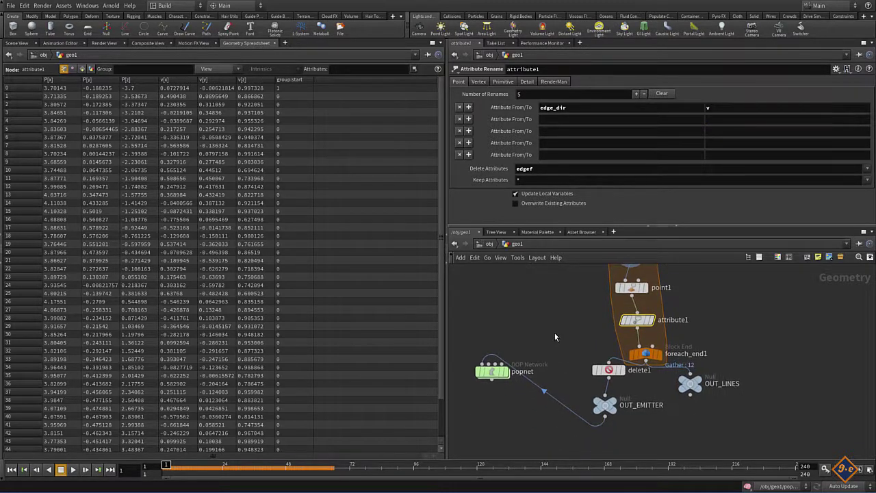
Play popnet's particle simulation in the Scene View, rewind to frame 1, and return to geo1
{"action": "double_click", "coordinate": [493, 372]}
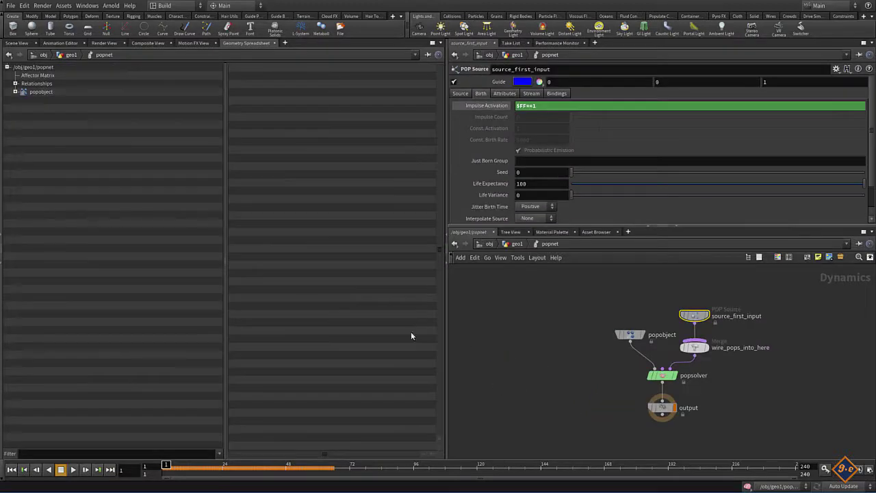
{"action": "left_click", "coordinate": [10, 43]}
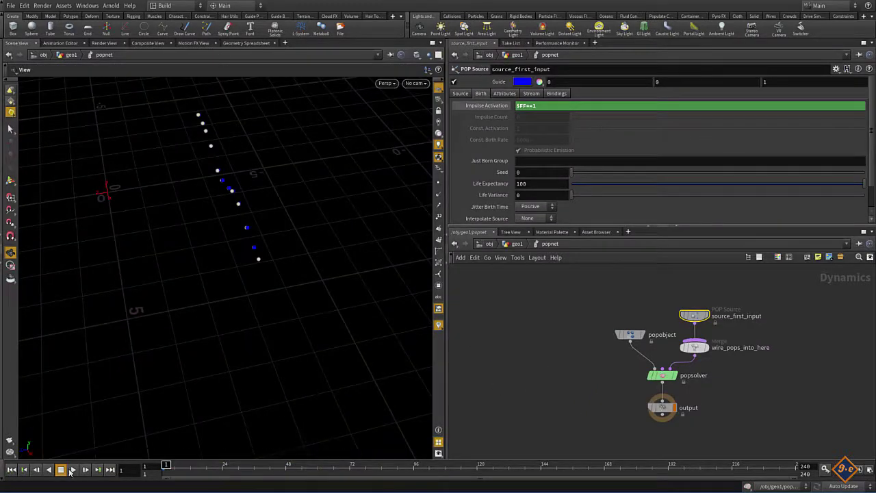
{"action": "left_click", "coordinate": [74, 470]}
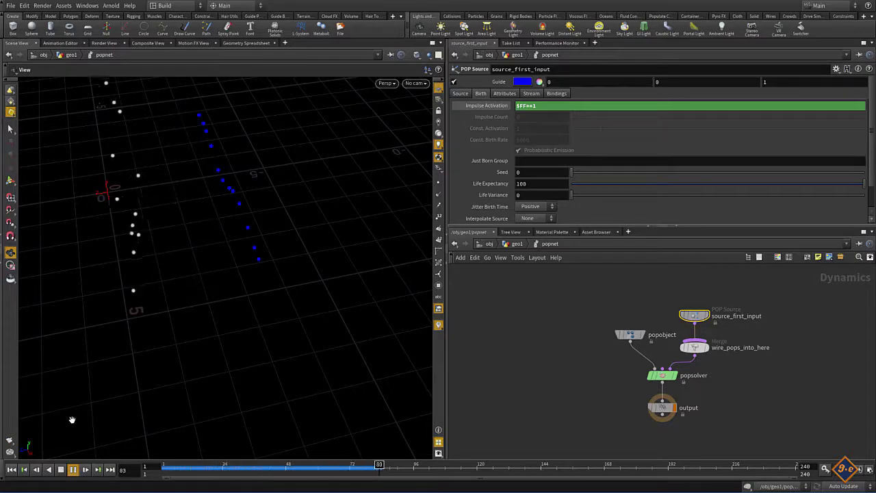
{"action": "left_click", "coordinate": [60, 470]}
{"action": "mouse_move", "coordinate": [153, 358]}
{"action": "left_mouse_down"}
{"action": "mouse_move", "coordinate": [190, 291]}
{"action": "mouse_move", "coordinate": [216, 297]}
{"action": "mouse_move", "coordinate": [215, 319]}
{"action": "mouse_move", "coordinate": [206, 288]}
{"action": "mouse_move", "coordinate": [212, 263]}
{"action": "mouse_move", "coordinate": [202, 302]}
{"action": "left_mouse_up"}
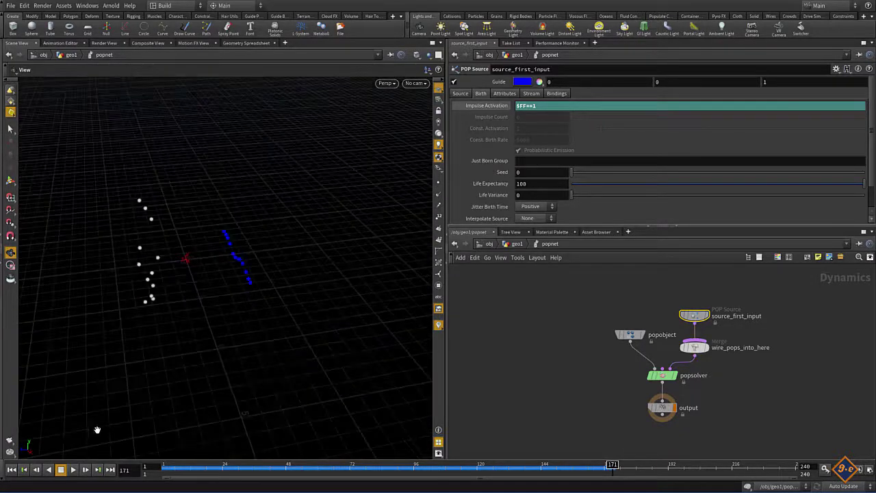
{"action": "left_click", "coordinate": [12, 469]}
{"action": "mouse_move", "coordinate": [333, 245]}
{"action": "left_mouse_down"}
{"action": "mouse_move", "coordinate": [254, 274]}
{"action": "mouse_move", "coordinate": [263, 291]}
{"action": "left_mouse_up"}
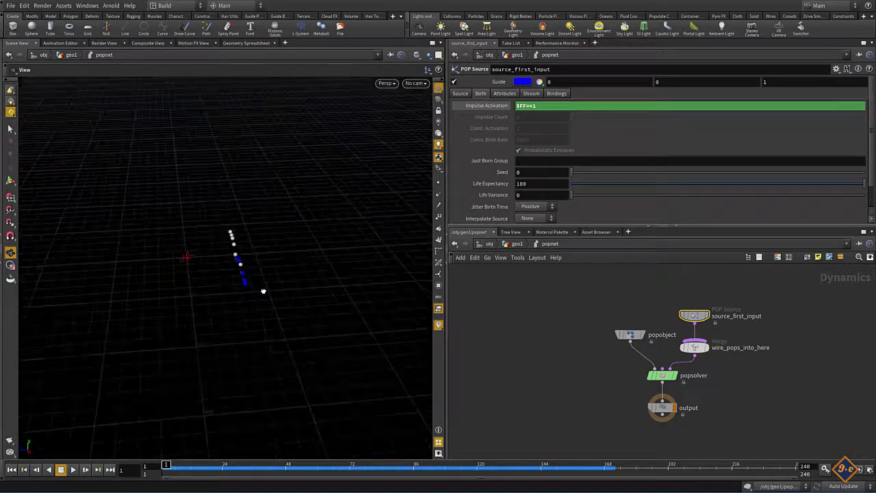
{"action": "left_click", "coordinate": [516, 243]}
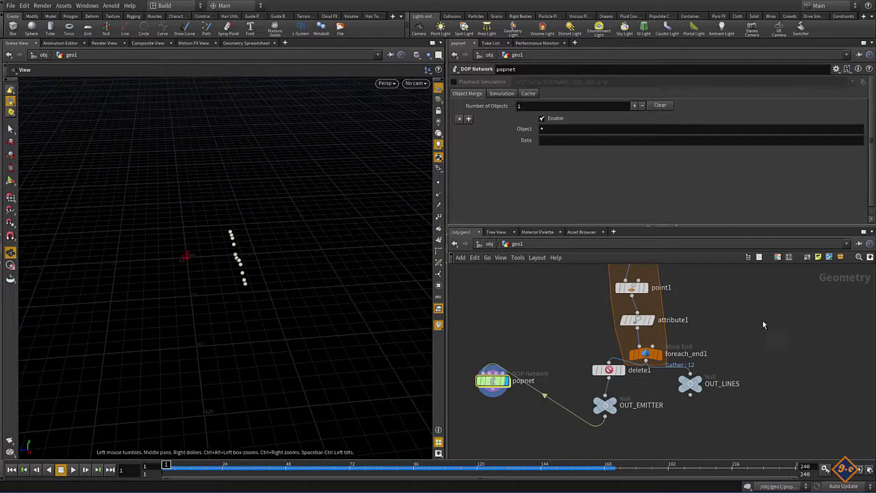
On point1's Particle tab, switch Keep Scale to Add Scale
{"action": "left_click", "coordinate": [632, 288]}
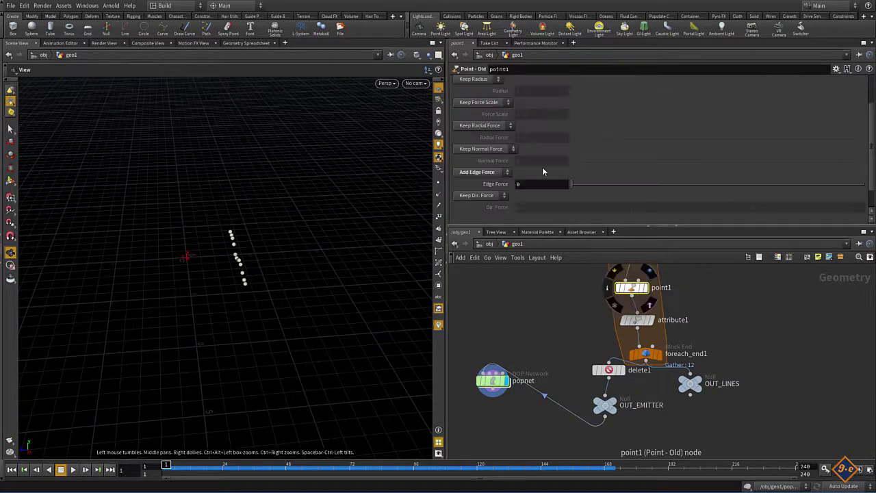
{"action": "middle_click_drag", "start_coordinate": [553, 292], "coordinate": [526, 332]}
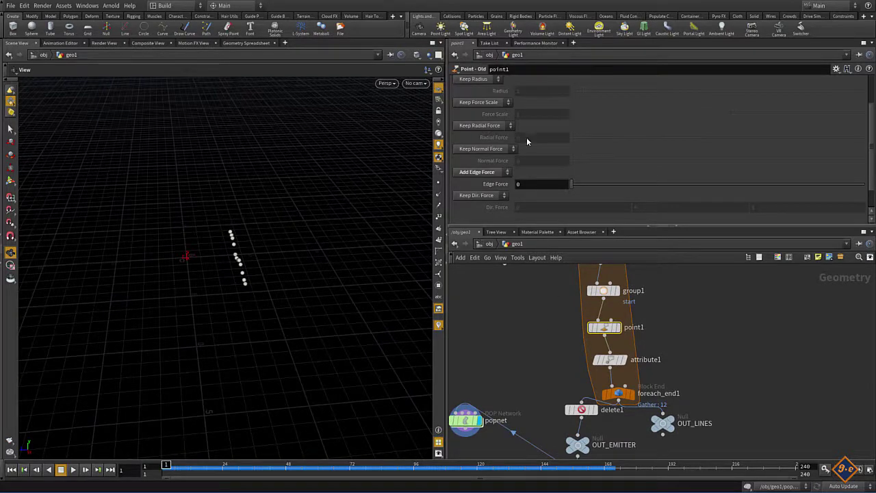
{"action": "scroll", "coordinate": [548, 133], "scroll_direction": "up", "scroll_amount": 5}
{"action": "left_click", "coordinate": [486, 115]}
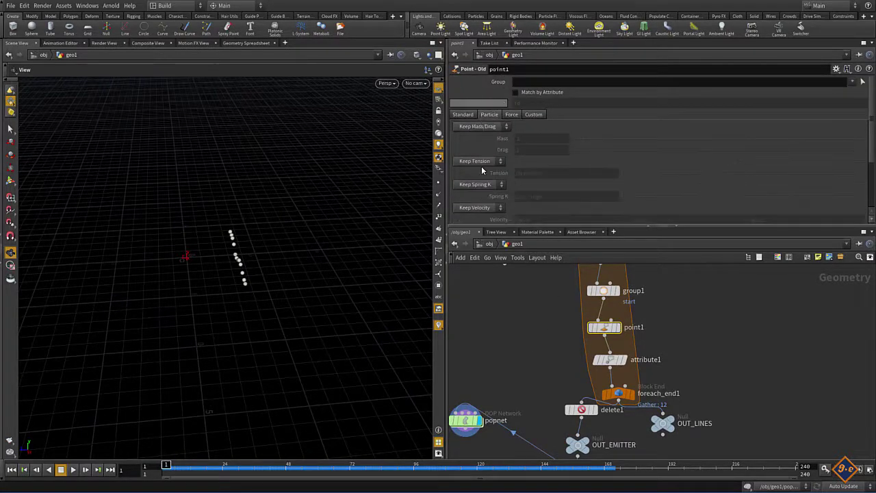
{"action": "scroll", "coordinate": [538, 161], "scroll_direction": "down", "scroll_amount": 2}
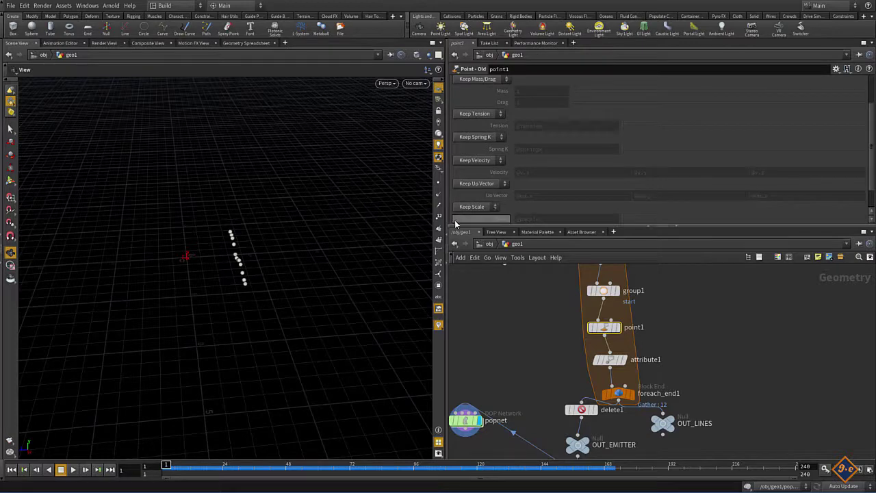
{"action": "scroll", "coordinate": [499, 194], "scroll_direction": "down", "scroll_amount": 1}
{"action": "left_click", "coordinate": [472, 195]}
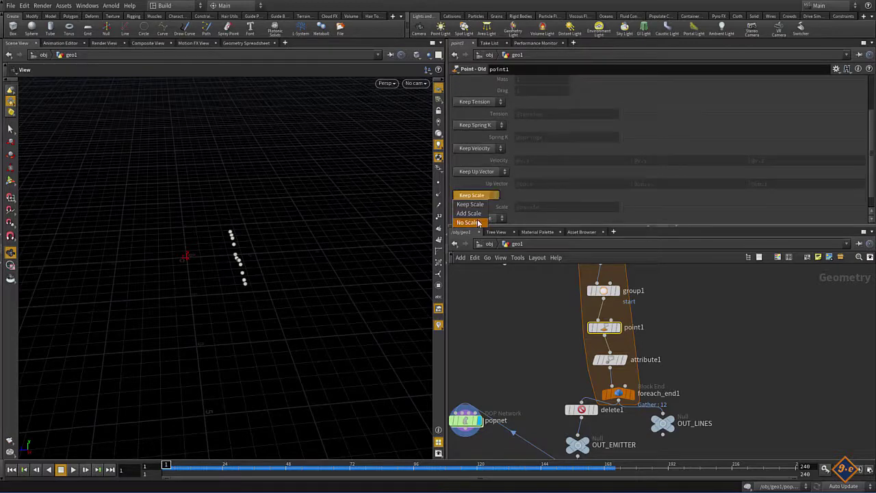
{"action": "left_click", "coordinate": [479, 206]}
Delete the pscale expression channel on Scale and set the value to 0.2
{"action": "right_click", "coordinate": [490, 208]}
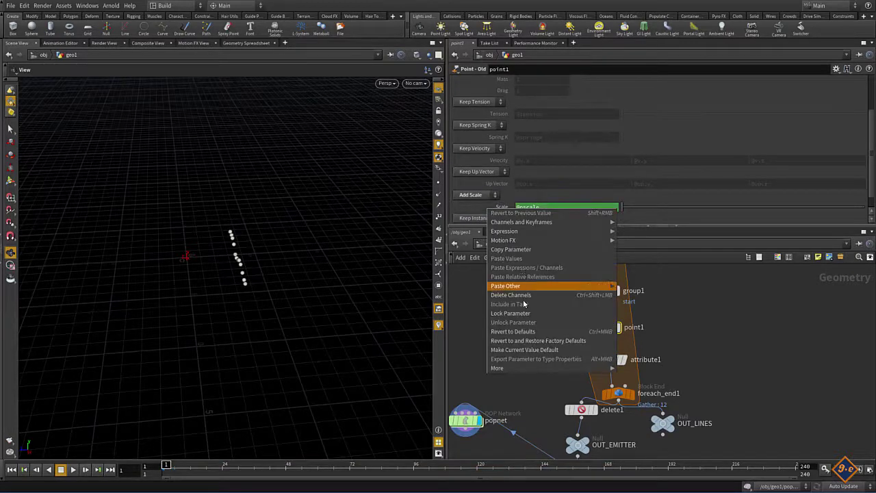
{"action": "left_click", "coordinate": [517, 295]}
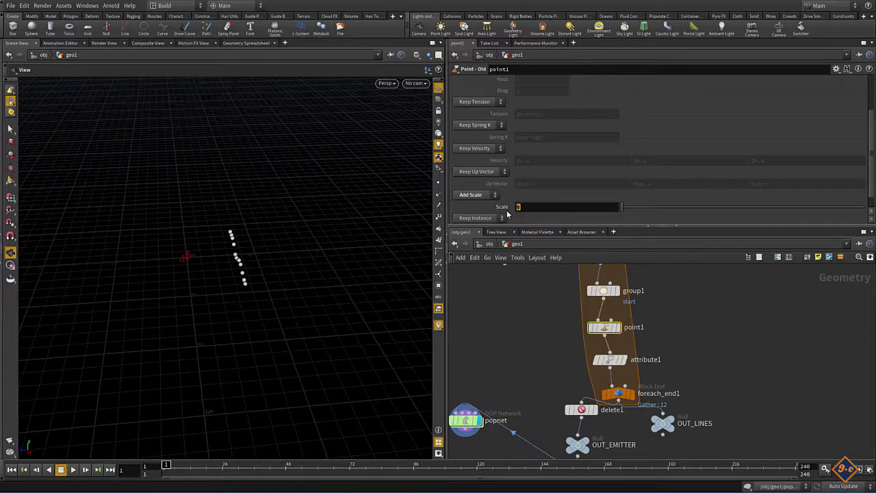
{"action": "type", "text": "3"}
{"action": "key", "text": "Return"}
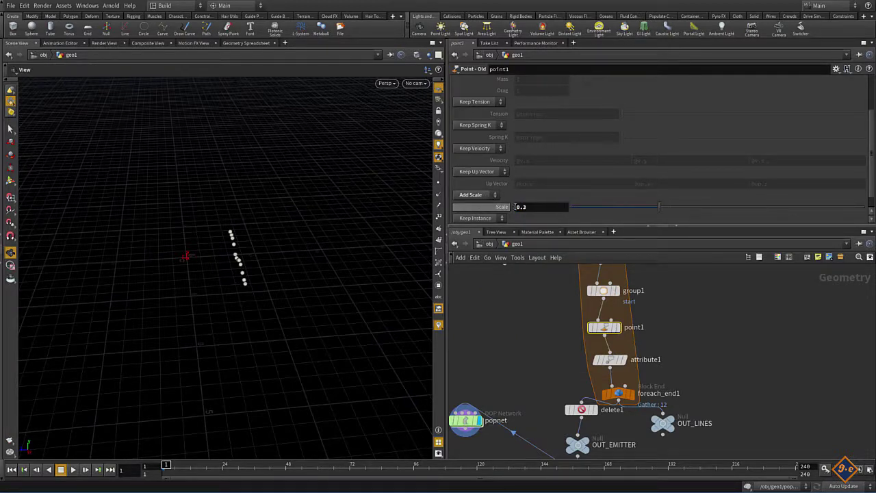
{"action": "type", "text": "2"}
{"action": "key", "text": "Return"}
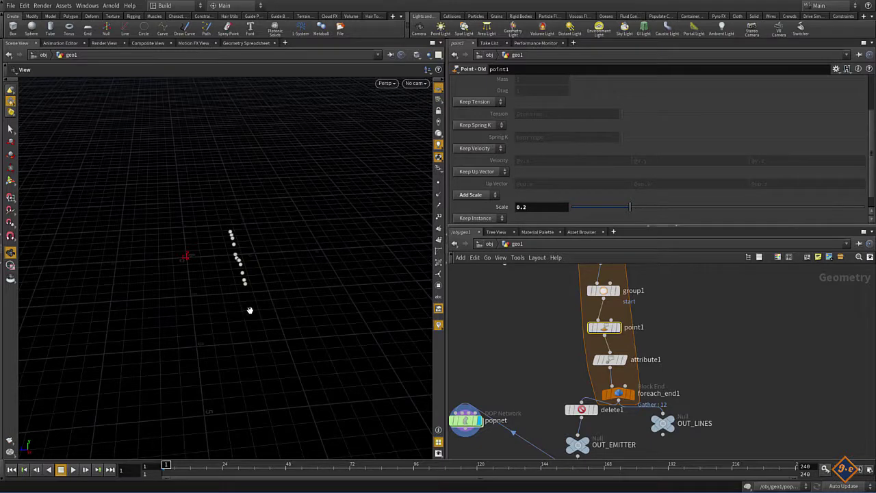
{"action": "scroll", "coordinate": [528, 359], "scroll_direction": "down", "scroll_amount": 2}
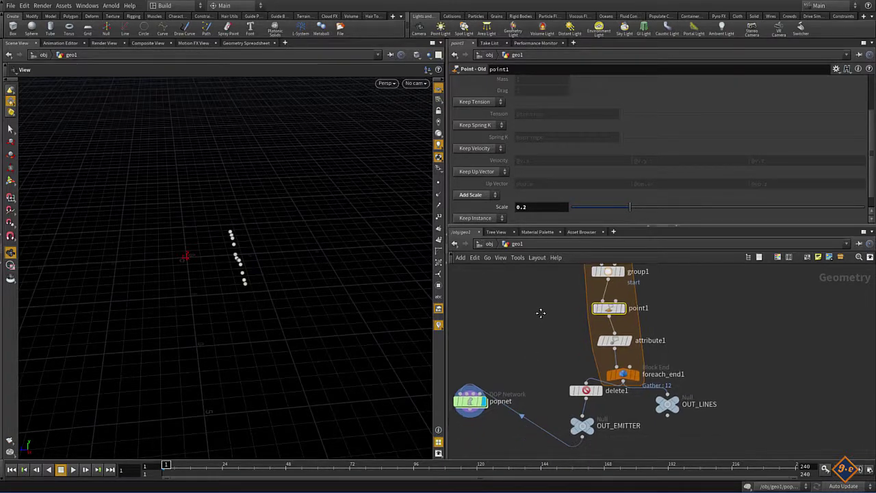
Inside popnet, delete the wire_pops_into_here merge node and reposition source_first_input
{"action": "mouse_move", "coordinate": [515, 406]}
{"action": "middle_mouse_down"}
{"action": "mouse_move", "coordinate": [575, 374]}
{"action": "mouse_move", "coordinate": [527, 349]}
{"action": "middle_mouse_up"}
{"action": "double_click", "coordinate": [558, 356]}
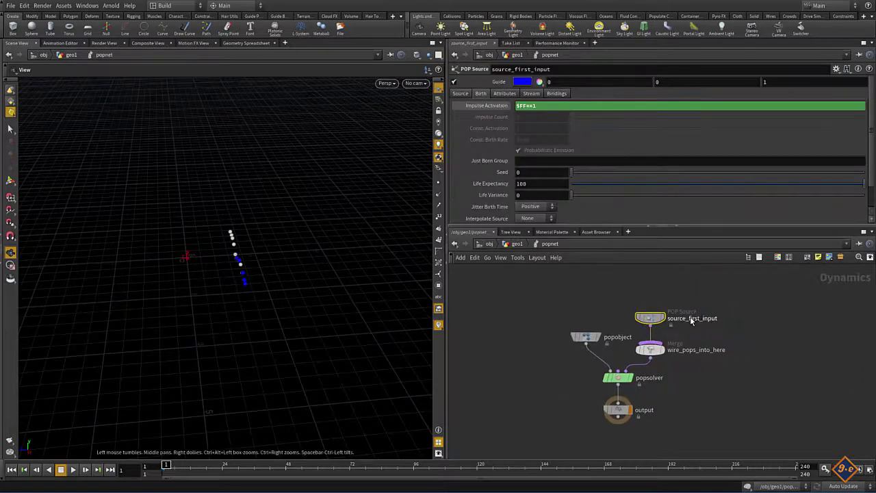
{"action": "mouse_move", "coordinate": [682, 350]}
{"action": "left_mouse_down"}
{"action": "mouse_move", "coordinate": [642, 356]}
{"action": "mouse_move", "coordinate": [725, 356]}
{"action": "left_mouse_up"}
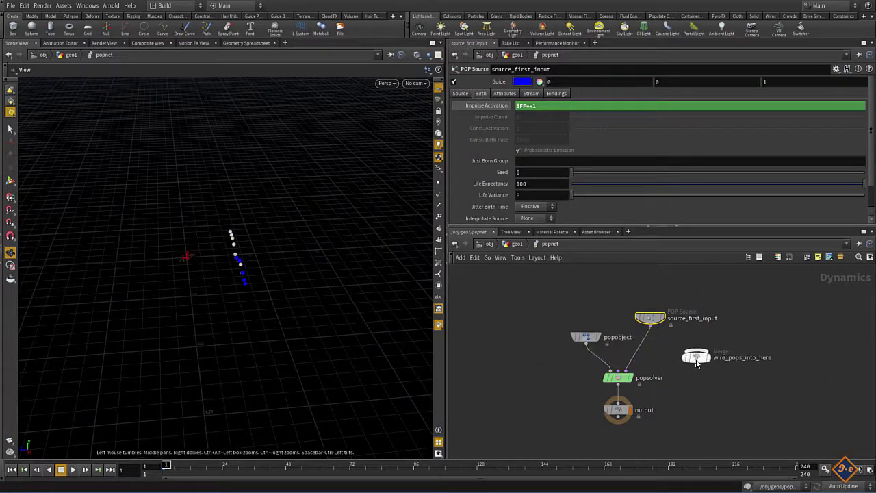
{"action": "key", "text": "Delete"}
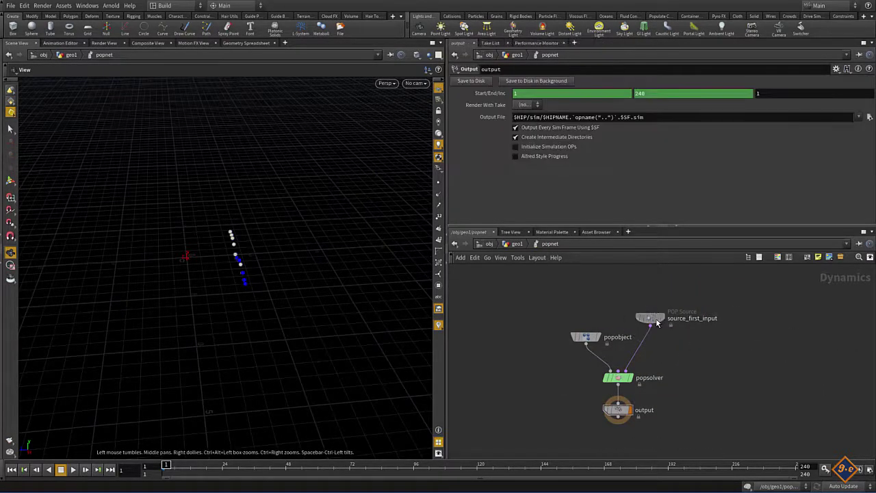
{"action": "left_click_drag", "start_coordinate": [649, 318], "coordinate": [642, 304]}
Add a POP VOP node, popvop1, below source_first_input and cut its input wire
{"action": "key", "text": "Tab"}
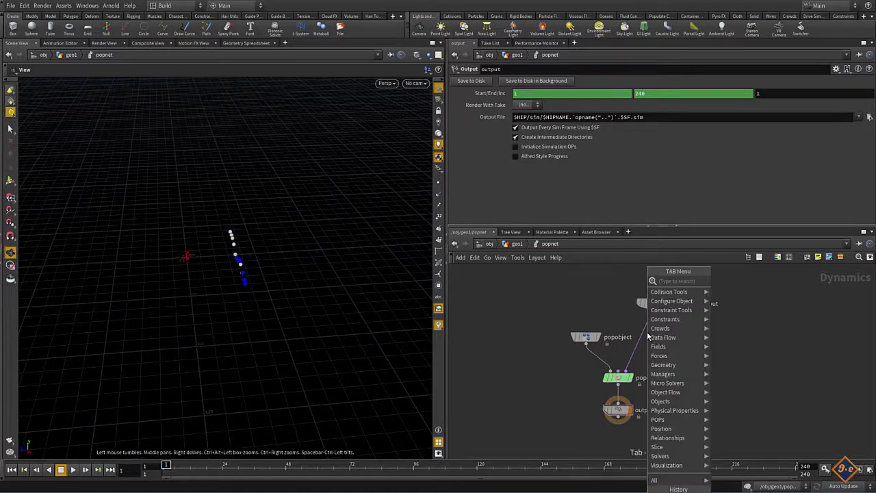
{"action": "type", "text": "opo"}
{"action": "key", "text": "BackSpace"}
{"action": "key", "text": "BackSpace"}
{"action": "key", "text": "BackSpace"}
{"action": "type", "text": "pop v"}
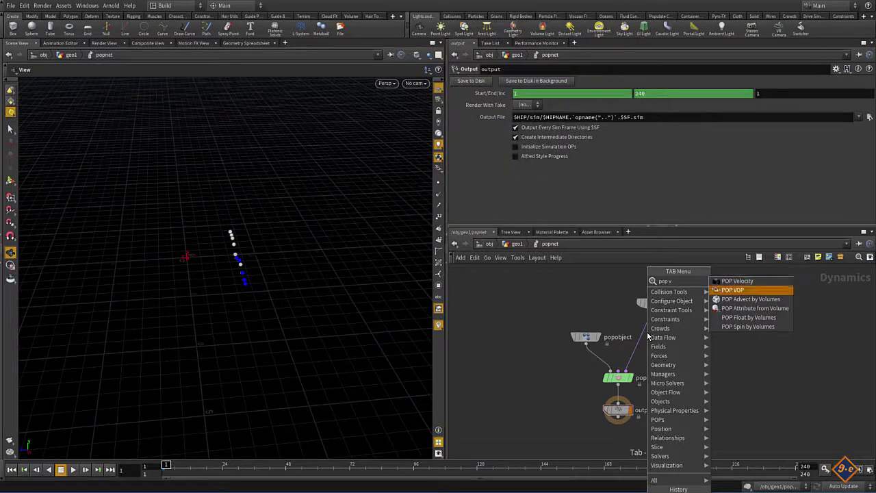
{"action": "key", "text": "Escape"}
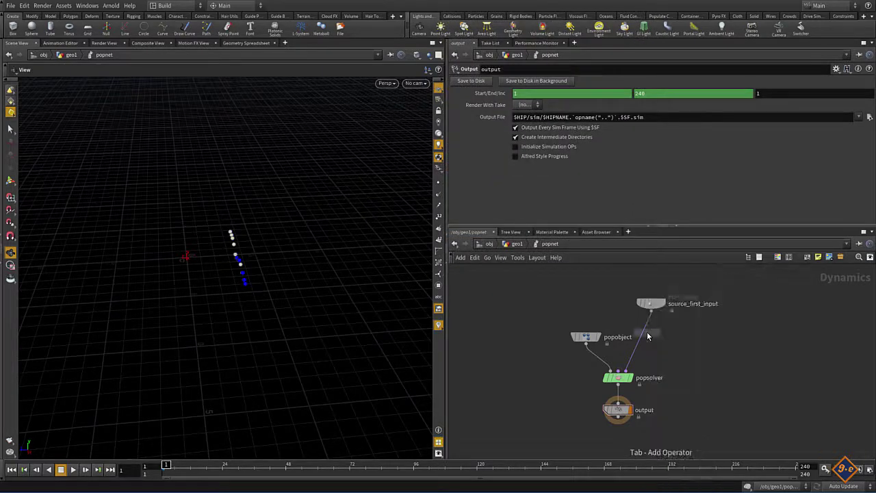
{"action": "left_click", "coordinate": [648, 336]}
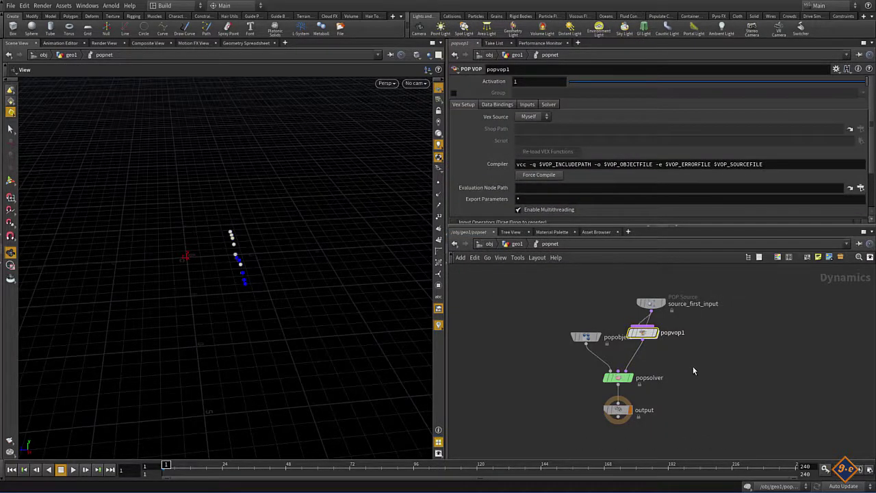
{"action": "left_click_drag", "start_coordinate": [644, 333], "coordinate": [660, 338]}
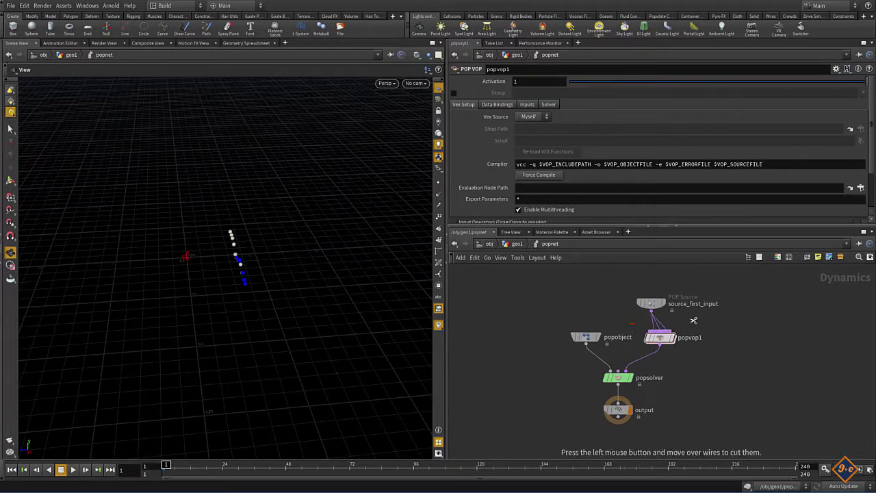
{"action": "mouse_move", "coordinate": [649, 319]}
{"action": "left_mouse_down"}
{"action": "mouse_move", "coordinate": [658, 317]}
{"action": "mouse_move", "coordinate": [658, 333]}
{"action": "left_mouse_up"}
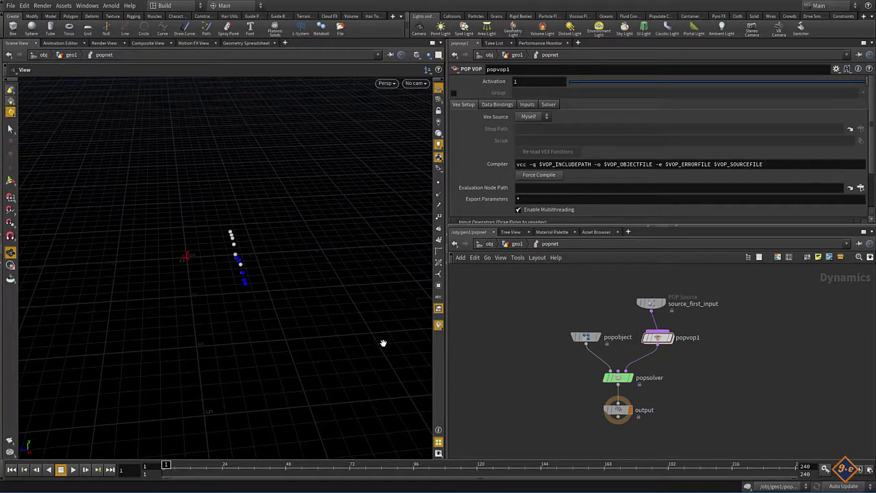
Wire OUT_LINES into popnet's second input and return inside popnet
{"action": "left_click", "coordinate": [515, 244]}
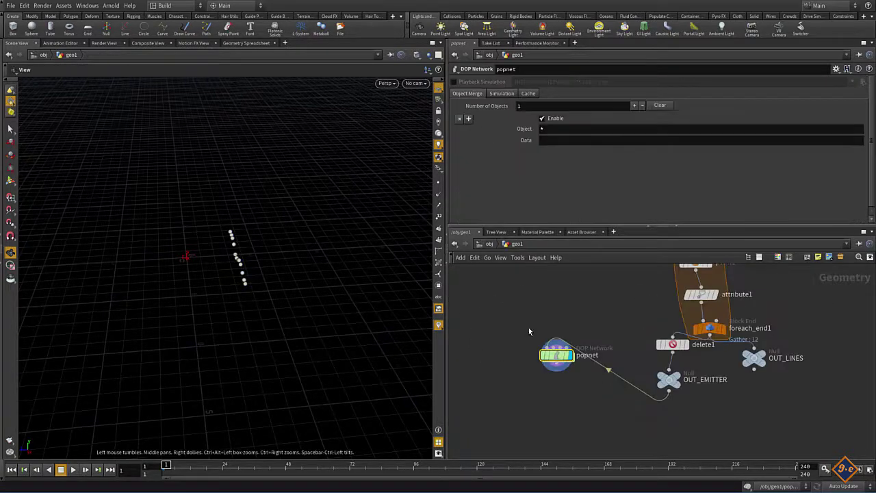
{"action": "mouse_move", "coordinate": [598, 318]}
{"action": "middle_mouse_down"}
{"action": "mouse_move", "coordinate": [542, 352]}
{"action": "mouse_move", "coordinate": [566, 371]}
{"action": "mouse_move", "coordinate": [555, 366]}
{"action": "mouse_move", "coordinate": [574, 315]}
{"action": "middle_mouse_up"}
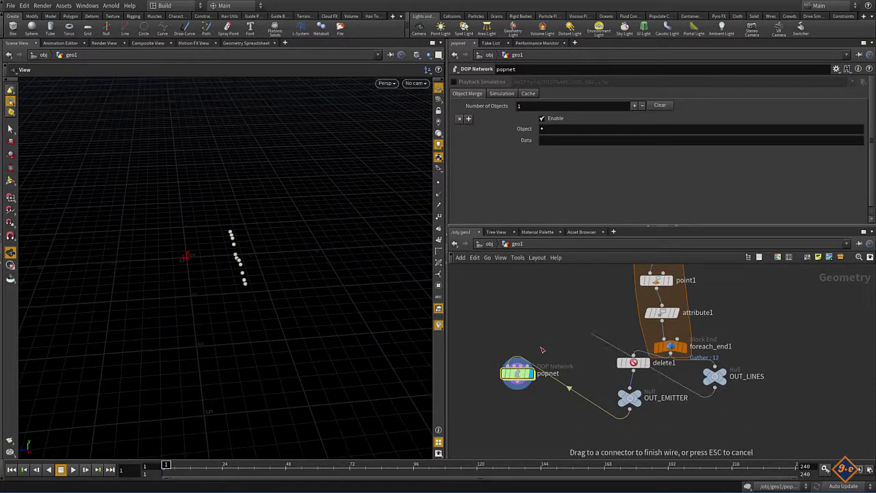
{"action": "mouse_move", "coordinate": [715, 388]}
{"action": "left_mouse_down"}
{"action": "mouse_move", "coordinate": [518, 363]}
{"action": "mouse_move", "coordinate": [521, 375]}
{"action": "left_mouse_up"}
{"action": "double_click", "coordinate": [520, 375]}
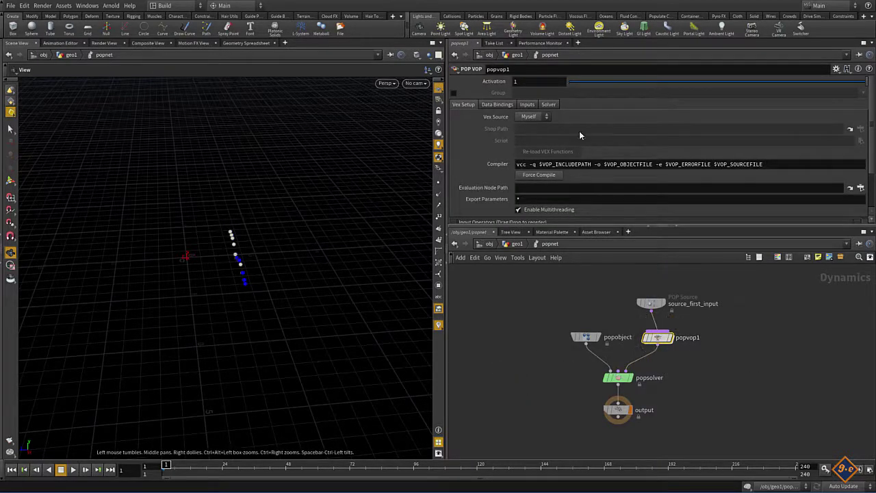
Set popvop1's Input 1 and 2 to First and Second Context Geometry, then enter its VEX network
{"action": "left_click", "coordinate": [527, 104]}
{"action": "left_click", "coordinate": [537, 118]}
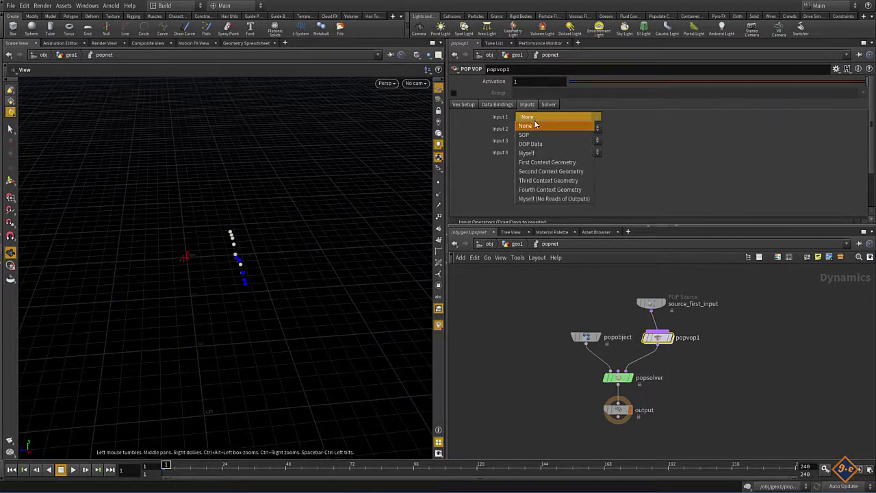
{"action": "left_click", "coordinate": [541, 162]}
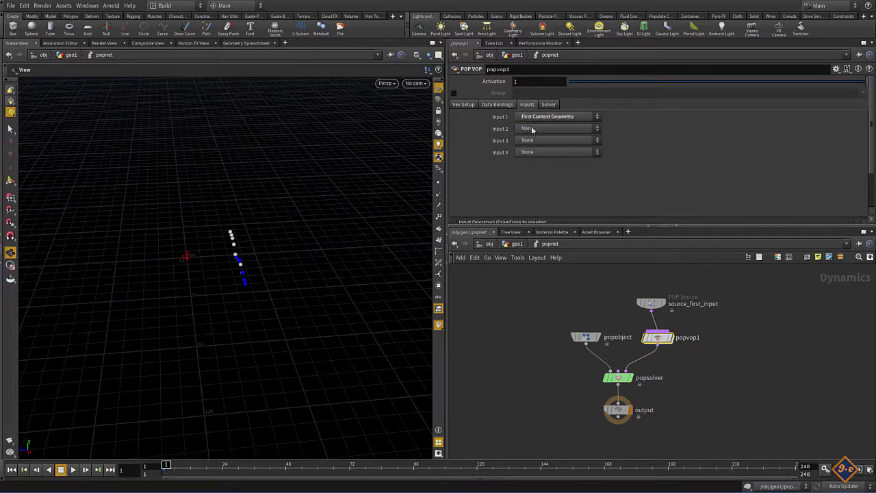
{"action": "left_click", "coordinate": [534, 129]}
{"action": "left_click", "coordinate": [549, 183]}
{"action": "left_click", "coordinate": [517, 243]}
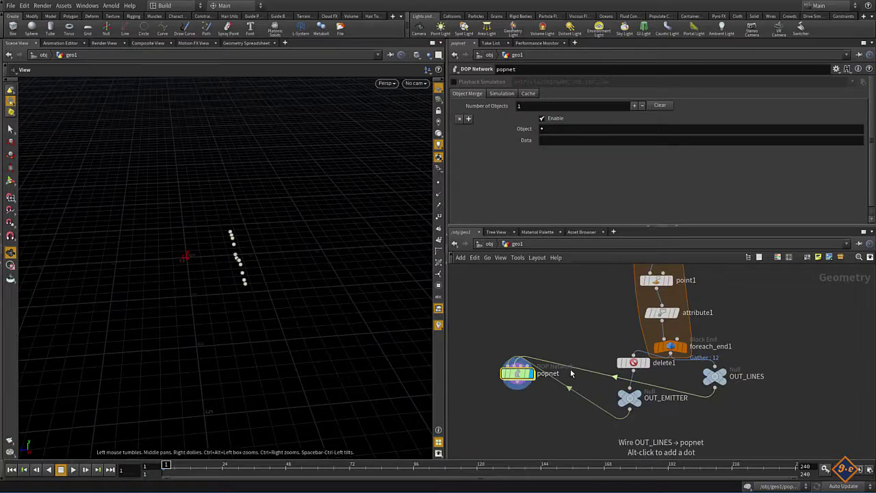
{"action": "double_click", "coordinate": [517, 375]}
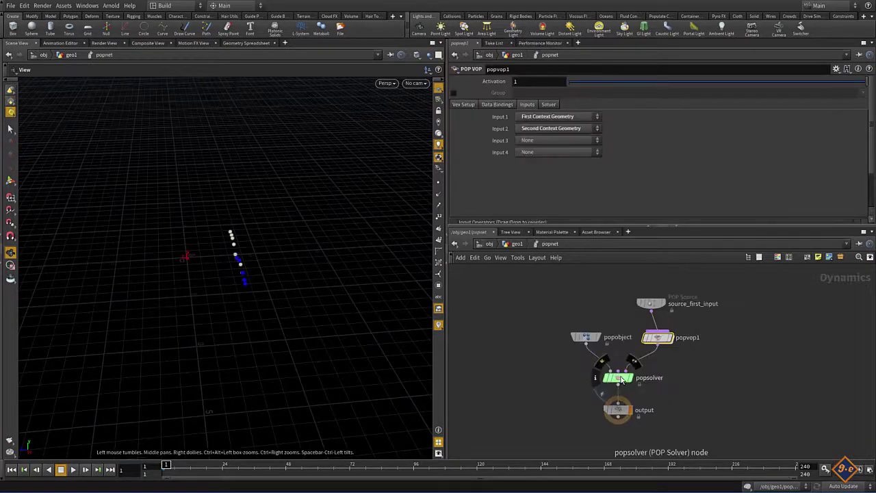
{"action": "double_click", "coordinate": [658, 338]}
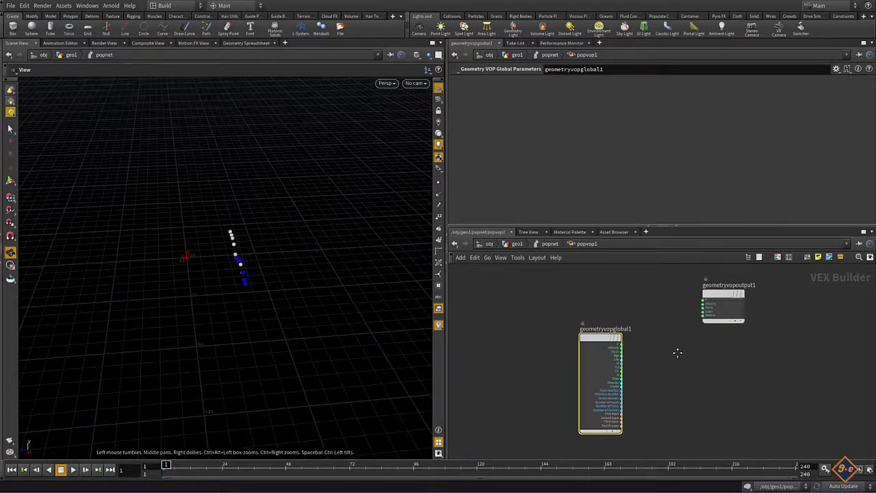
Add a Point Cloud Open node, pcopen1, to popvop1's VEX network
{"action": "mouse_move", "coordinate": [623, 294]}
{"action": "left_mouse_down"}
{"action": "mouse_move", "coordinate": [719, 344]}
{"action": "mouse_move", "coordinate": [745, 341]}
{"action": "left_mouse_up"}
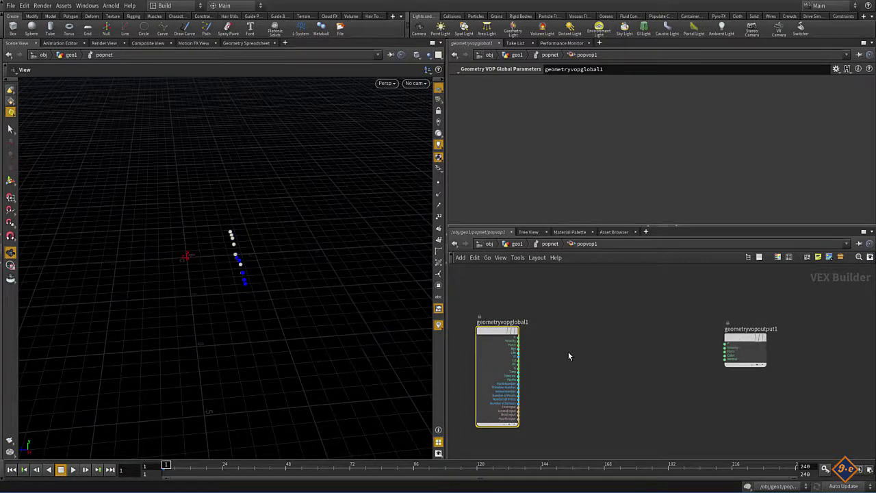
{"action": "key", "text": "Tab"}
{"action": "type", "text": "op"}
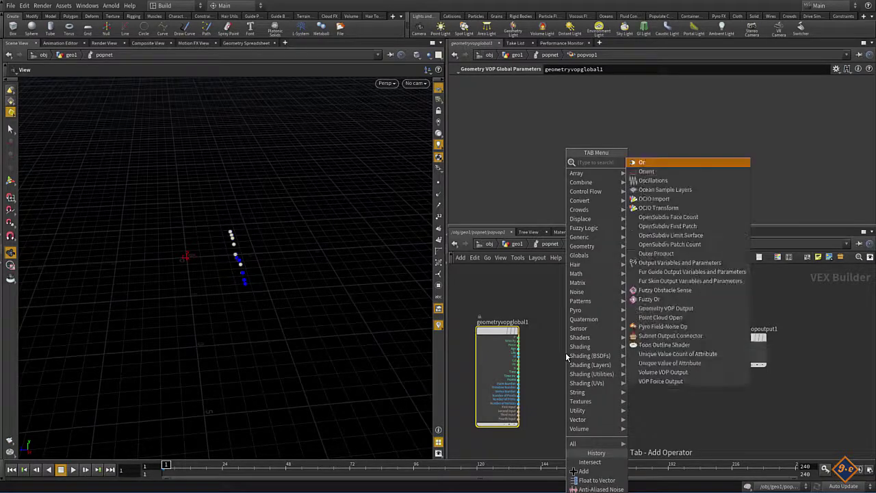
{"action": "key", "text": "BackSpace"}
{"action": "key", "text": "BackSpace"}
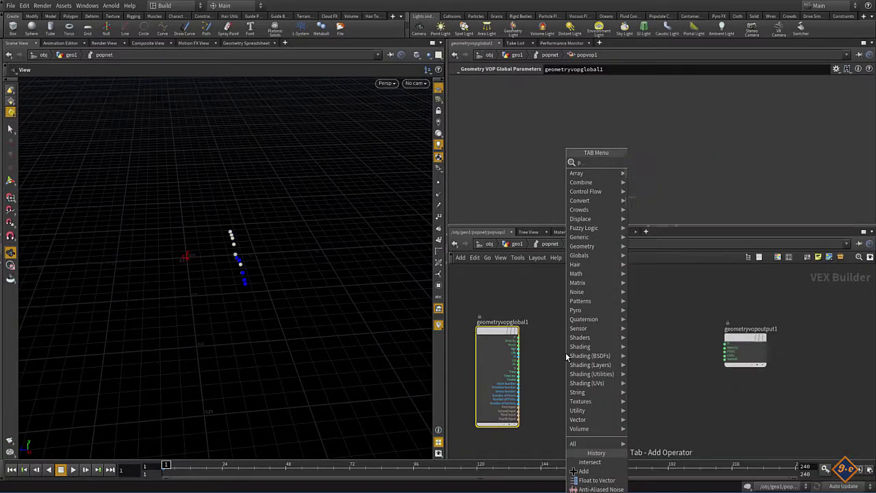
{"action": "type", "text": "op"}
{"action": "type", "text": "open"}
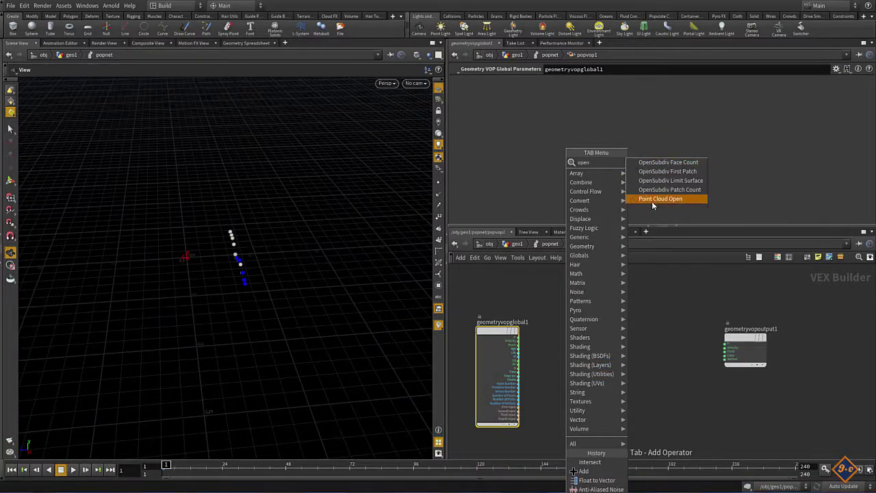
{"action": "left_click", "coordinate": [657, 199]}
{"action": "left_click", "coordinate": [572, 364]}
{"action": "key", "text": "f"}
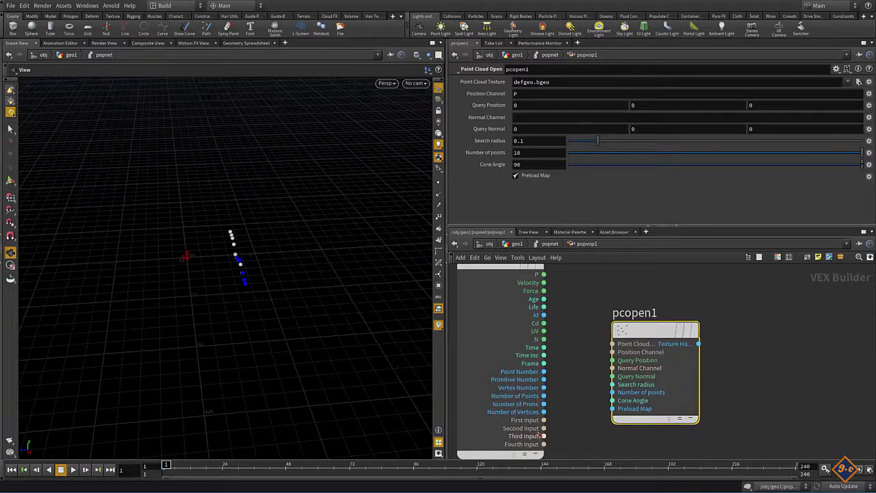
Wire the Second Input into pcopen1's file and P into its Query Position
{"action": "left_click_drag", "start_coordinate": [545, 429], "coordinate": [613, 343]}
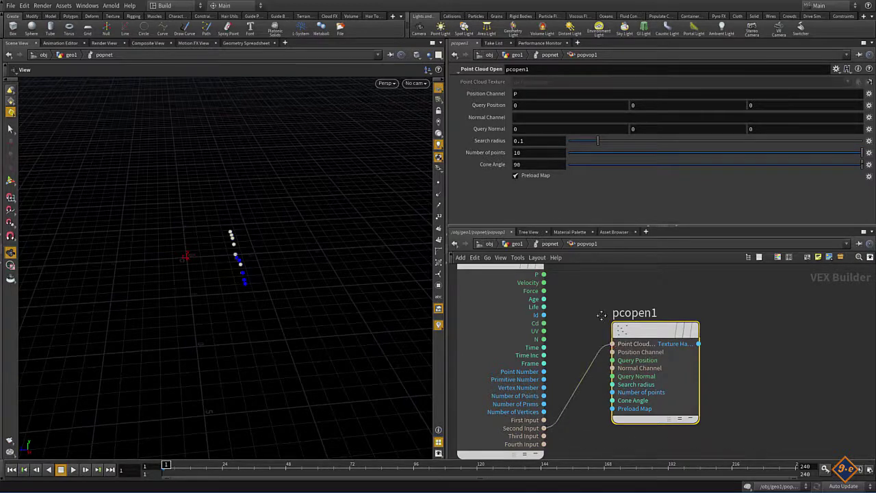
{"action": "mouse_move", "coordinate": [527, 279]}
{"action": "left_mouse_down"}
{"action": "mouse_move", "coordinate": [587, 370]}
{"action": "mouse_move", "coordinate": [623, 342]}
{"action": "left_mouse_up"}
{"action": "middle_click_drag", "start_coordinate": [685, 342], "coordinate": [578, 342]}
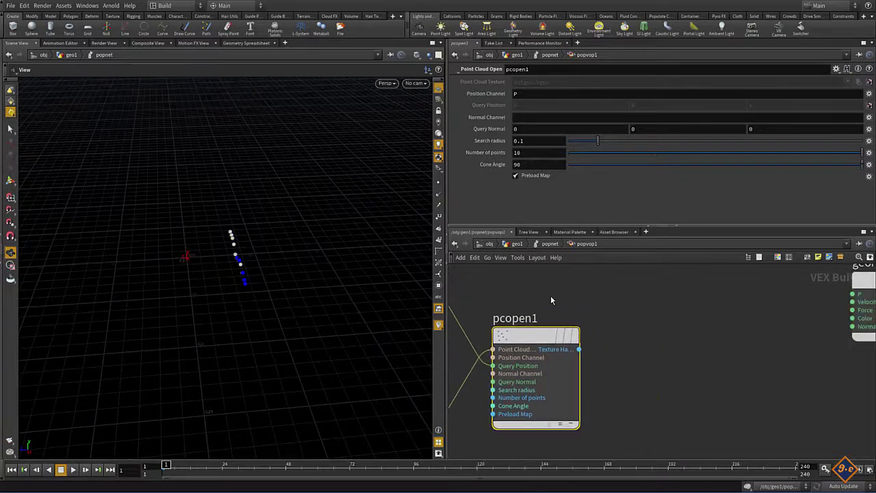
{"action": "scroll", "coordinate": [732, 316], "scroll_direction": "down", "scroll_amount": 2}
{"action": "middle_click_drag", "start_coordinate": [664, 328], "coordinate": [619, 336]}
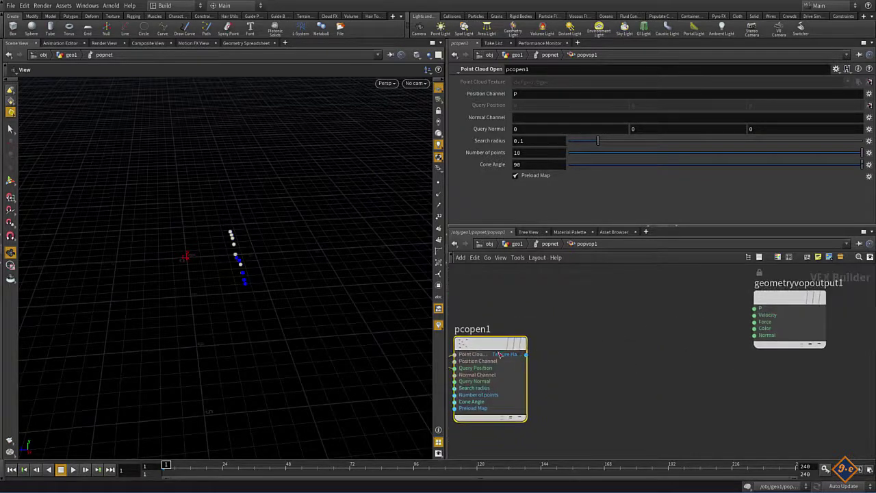
{"action": "left_click_drag", "start_coordinate": [464, 345], "coordinate": [510, 337]}
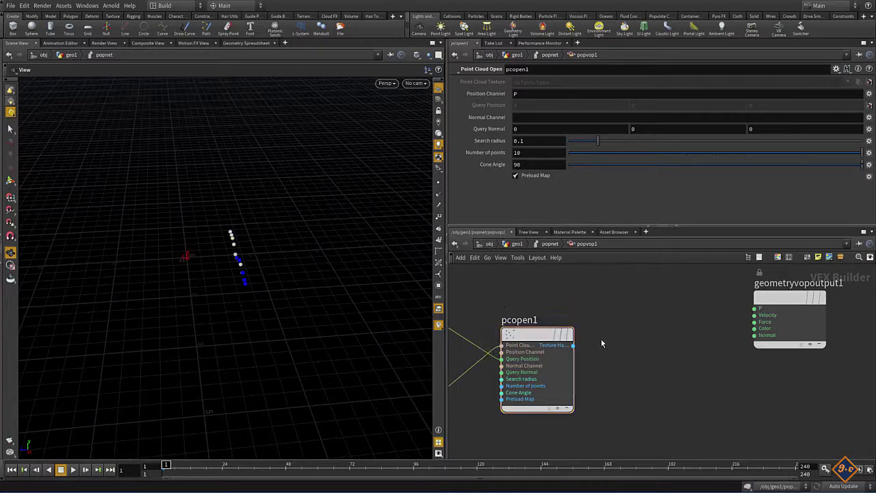
Add an unconnected Point Cloud Filter node, pcfilter1, beside pcopen1
{"action": "key", "text": "Tab"}
{"action": "type", "text": "fil"}
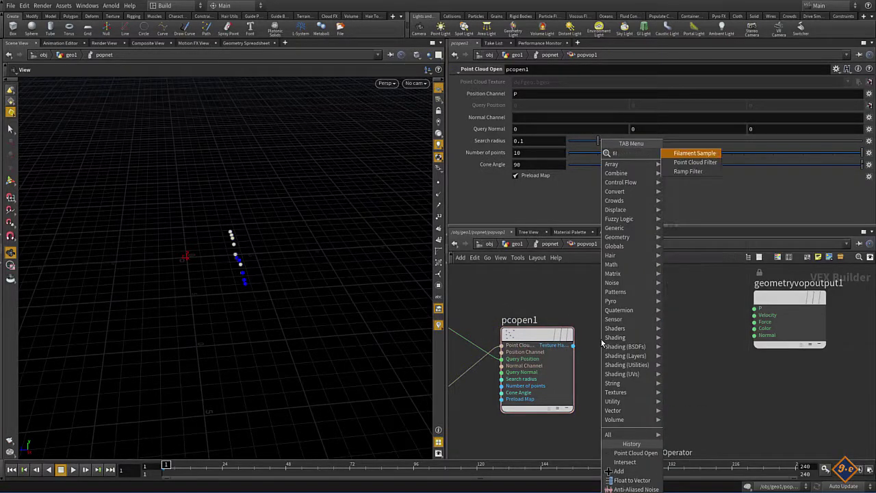
{"action": "key", "text": "Down"}
{"action": "key", "text": "Down"}
{"action": "key", "text": "Up"}
{"action": "key", "text": "Return"}
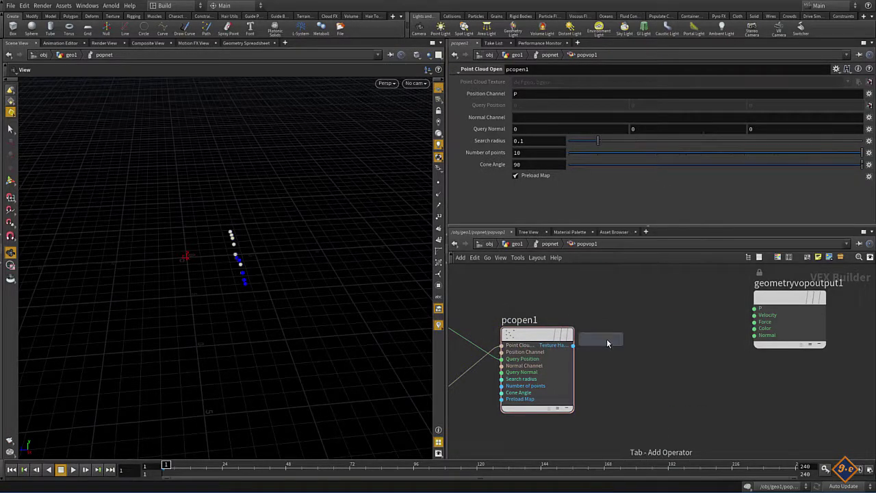
{"action": "left_click", "coordinate": [617, 339]}
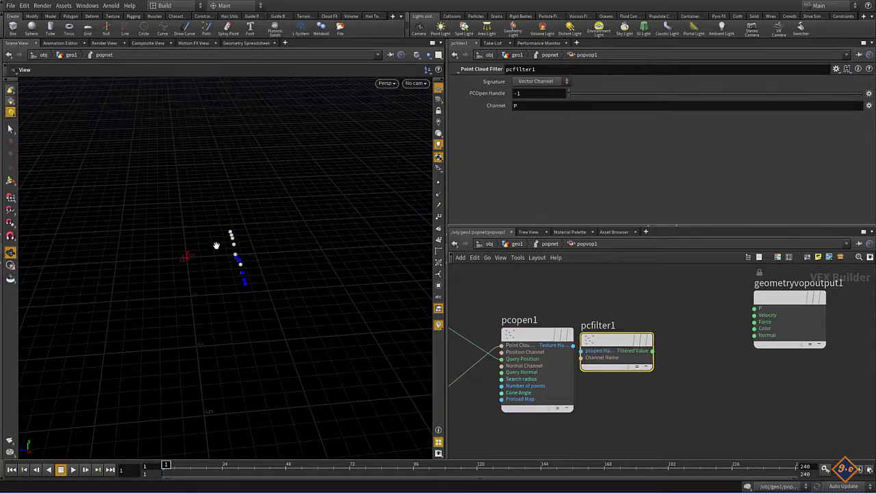
{"action": "left_click", "coordinate": [535, 336]}
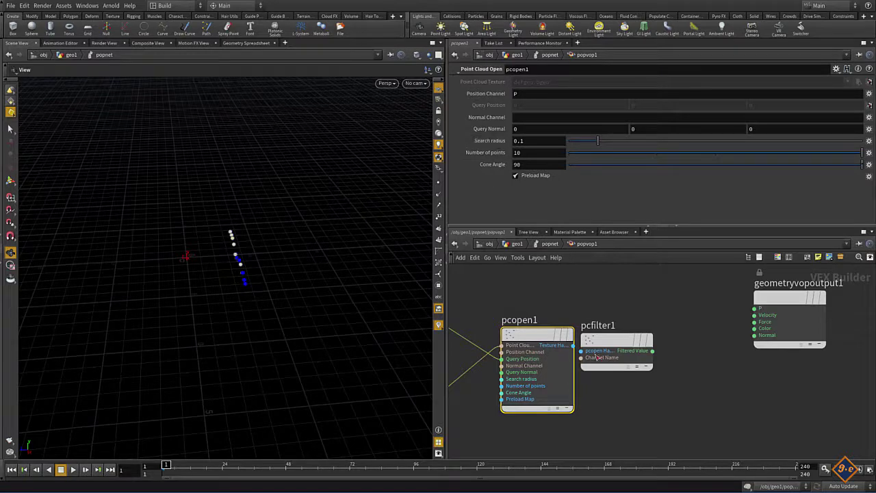
{"action": "left_click_drag", "start_coordinate": [600, 337], "coordinate": [643, 344]}
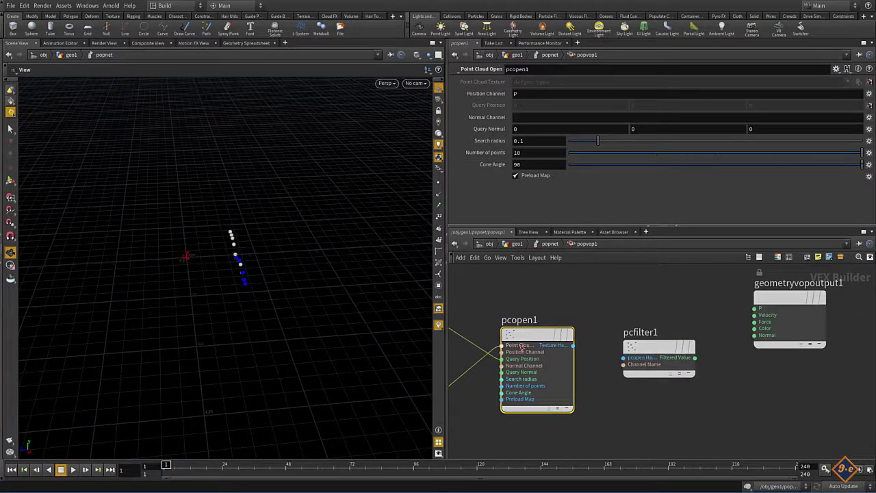
Promote pcopen1's Search radius input to a popvop1 parameter
{"action": "right_click", "coordinate": [505, 381]}
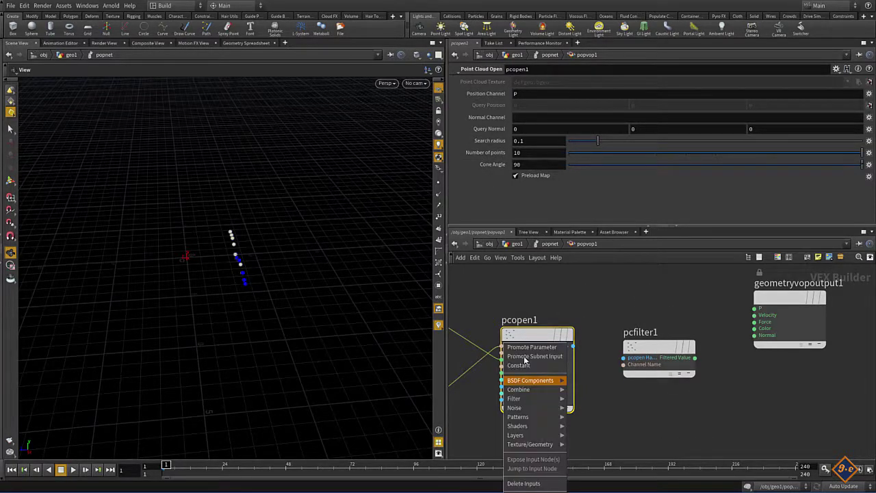
{"action": "left_click", "coordinate": [531, 347]}
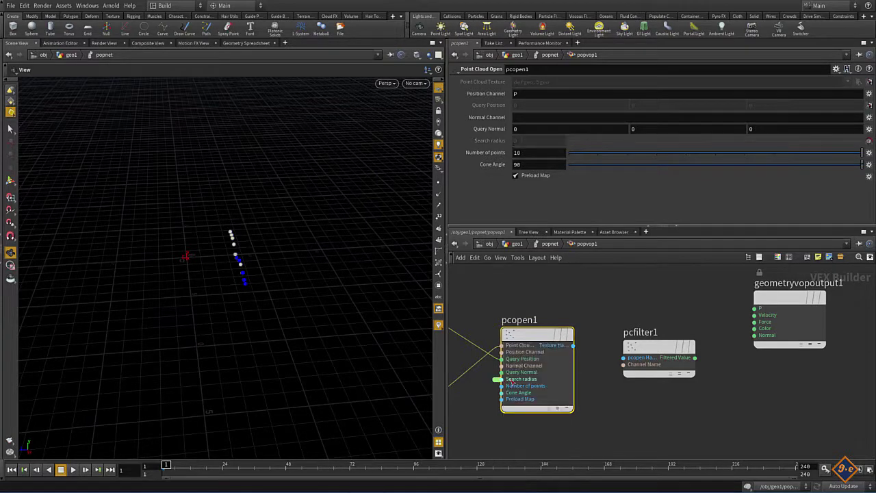
{"action": "left_click", "coordinate": [550, 245]}
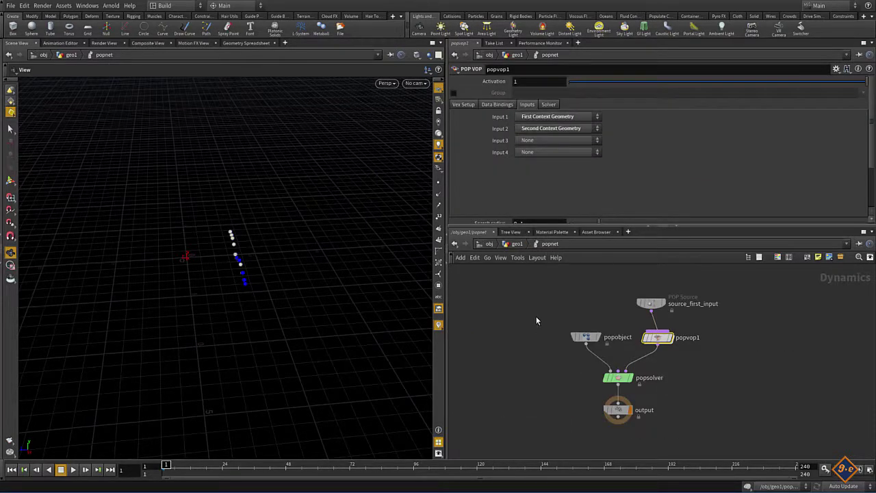
{"action": "double_click", "coordinate": [619, 337]}
{"action": "key", "text": "Return"}
Set popvop1's Search radius to 1 and go back inside popvop1
{"action": "scroll", "coordinate": [523, 168], "scroll_direction": "down", "scroll_amount": 3}
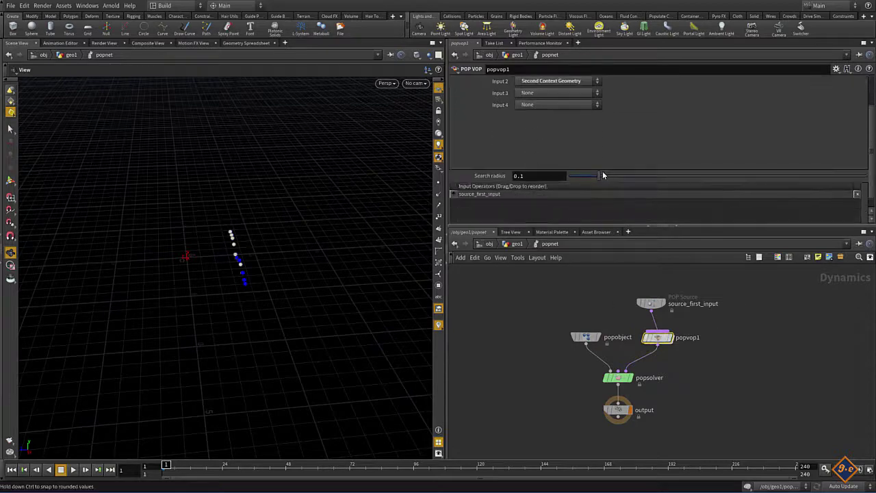
{"action": "left_click", "coordinate": [530, 176]}
{"action": "type", "text": "1"}
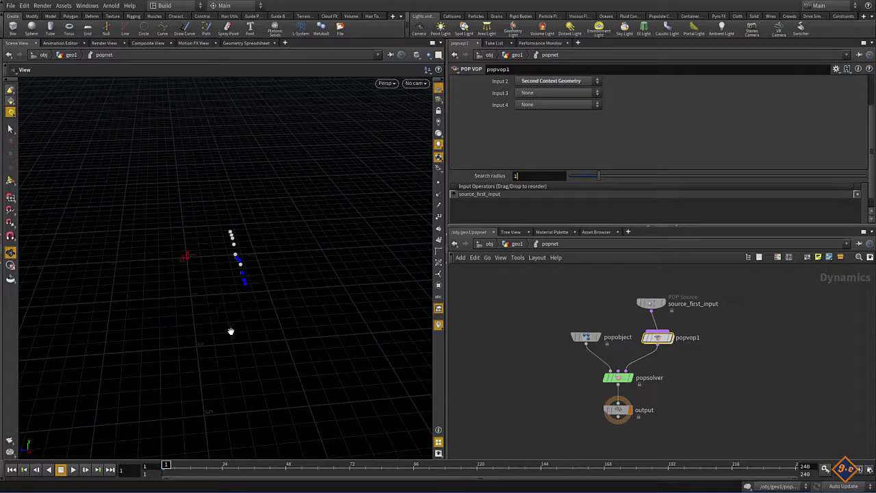
{"action": "double_click", "coordinate": [657, 337]}
{"action": "middle_click_drag", "start_coordinate": [641, 406], "coordinate": [624, 402]}
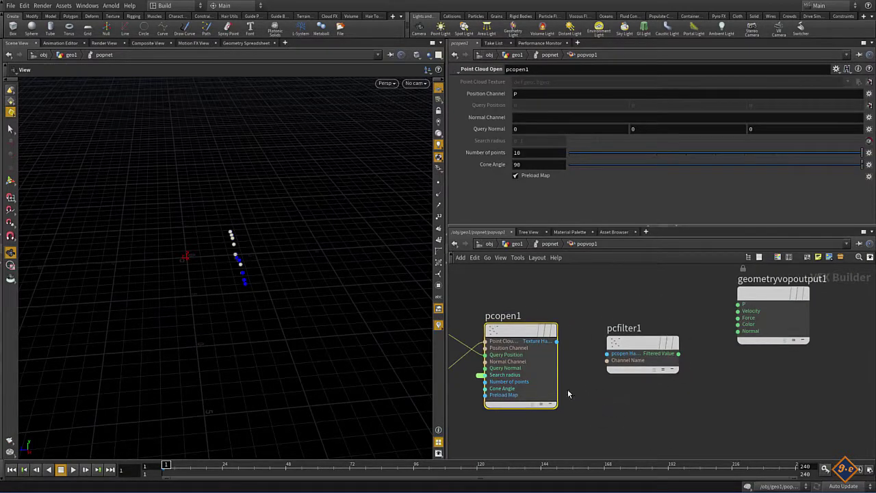
Connect pcopen1's Texture Handle into pcfilter1 and filter the v channel
{"action": "left_click", "coordinate": [653, 342]}
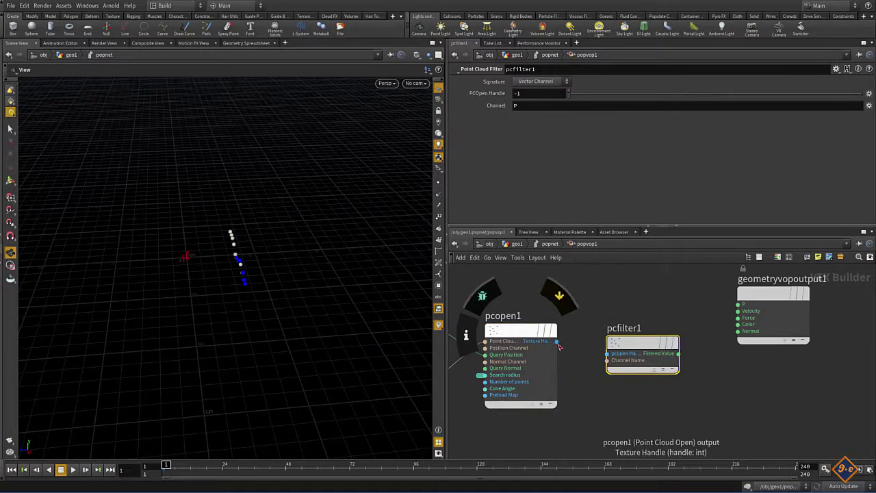
{"action": "left_click", "coordinate": [556, 341]}
{"action": "left_click", "coordinate": [606, 354]}
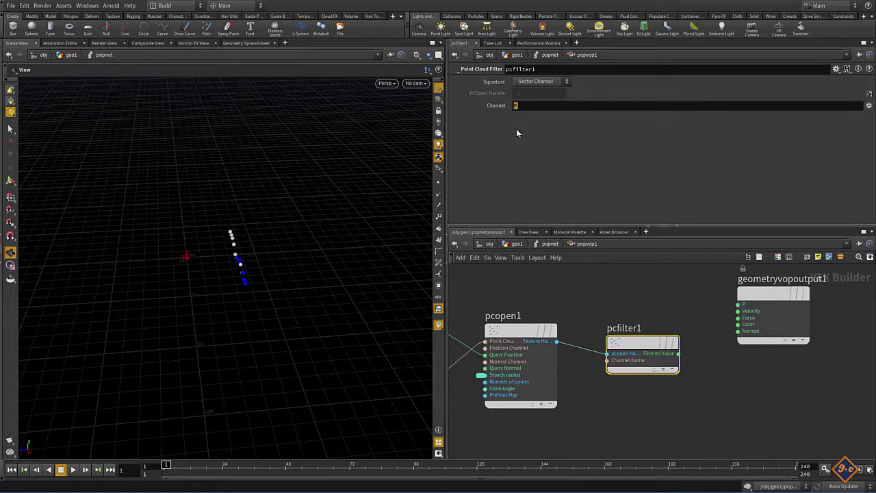
{"action": "type", "text": "v"}
{"action": "key", "text": "Return"}
Spread the network out by moving geometryvopoutput1 further right
{"action": "scroll", "coordinate": [594, 308], "scroll_direction": "down", "scroll_amount": 1}
{"action": "scroll", "coordinate": [594, 310], "scroll_direction": "down", "scroll_amount": 1}
{"action": "scroll", "coordinate": [594, 312], "scroll_direction": "down", "scroll_amount": 1}
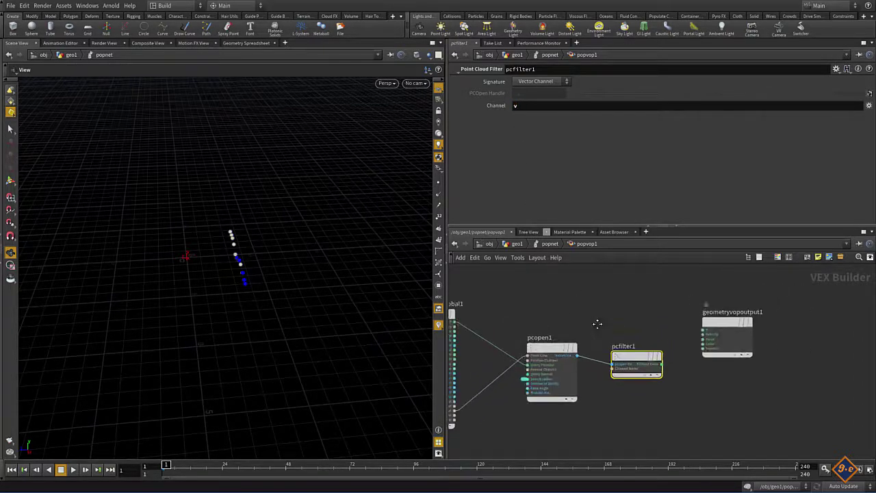
{"action": "scroll", "coordinate": [596, 319], "scroll_direction": "down", "scroll_amount": 1}
{"action": "left_click_drag", "start_coordinate": [733, 335], "coordinate": [770, 334]}
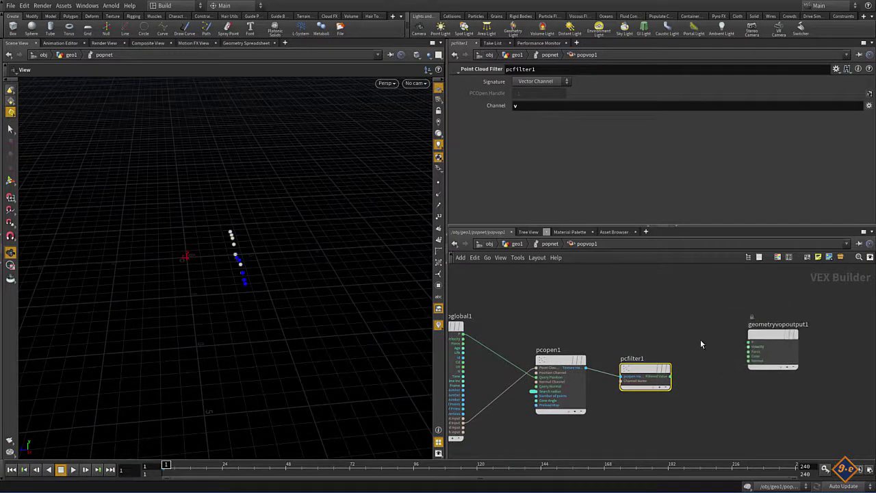
{"action": "left_click", "coordinate": [586, 317]}
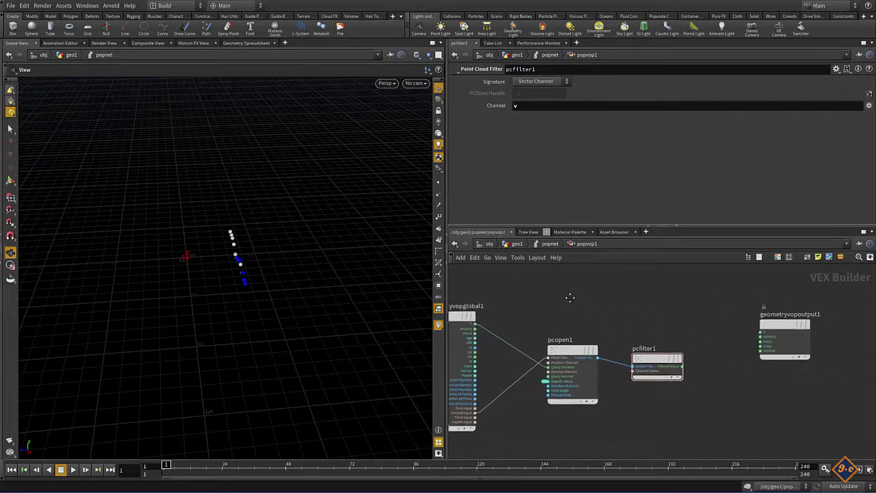
{"action": "scroll", "coordinate": [519, 294], "scroll_direction": "down", "scroll_amount": 2}
{"action": "left_click_drag", "start_coordinate": [750, 322], "coordinate": [767, 325]}
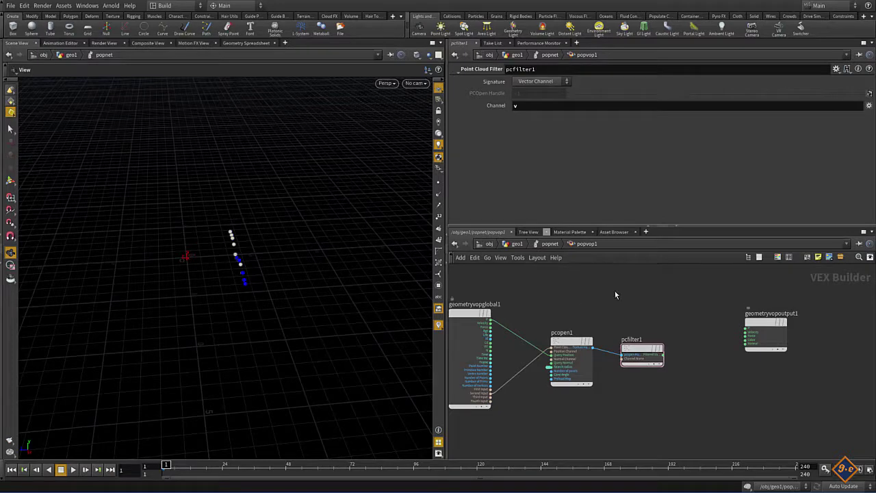
{"action": "middle_click_drag", "start_coordinate": [580, 281], "coordinate": [577, 307]}
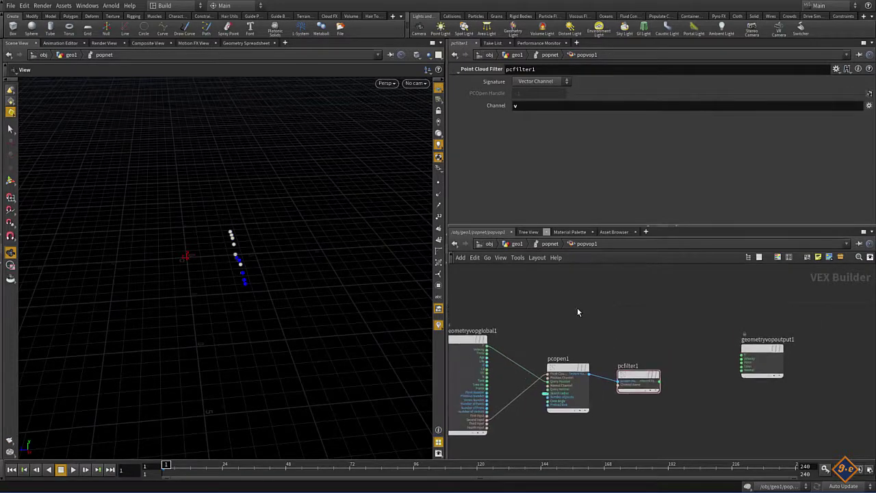
{"action": "key", "text": "Tab"}
Add an Add node, add1, summing Velocity and pcfilter1's output, feeding geometryvopoutput1
{"action": "key", "text": "Escape"}
{"action": "left_click", "coordinate": [632, 280]}
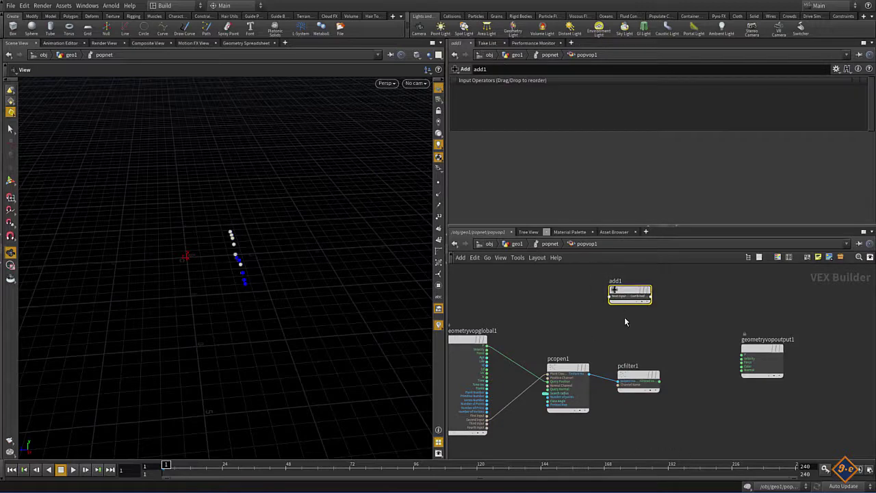
{"action": "scroll", "coordinate": [533, 336], "scroll_direction": "up", "scroll_amount": 2}
{"action": "scroll", "coordinate": [533, 336], "scroll_direction": "down", "scroll_amount": 1}
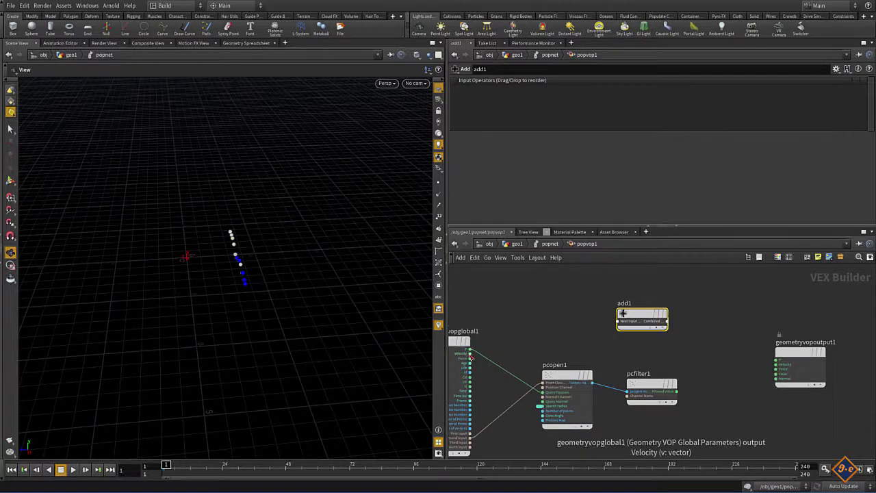
{"action": "left_click_drag", "start_coordinate": [470, 354], "coordinate": [619, 326]}
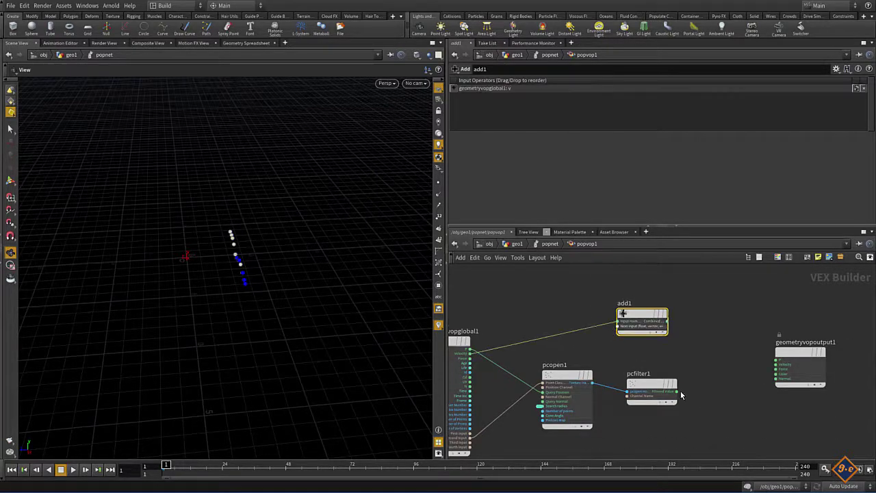
{"action": "mouse_move", "coordinate": [677, 391]}
{"action": "left_mouse_down"}
{"action": "mouse_move", "coordinate": [619, 331]}
{"action": "mouse_move", "coordinate": [681, 305]}
{"action": "left_mouse_up"}
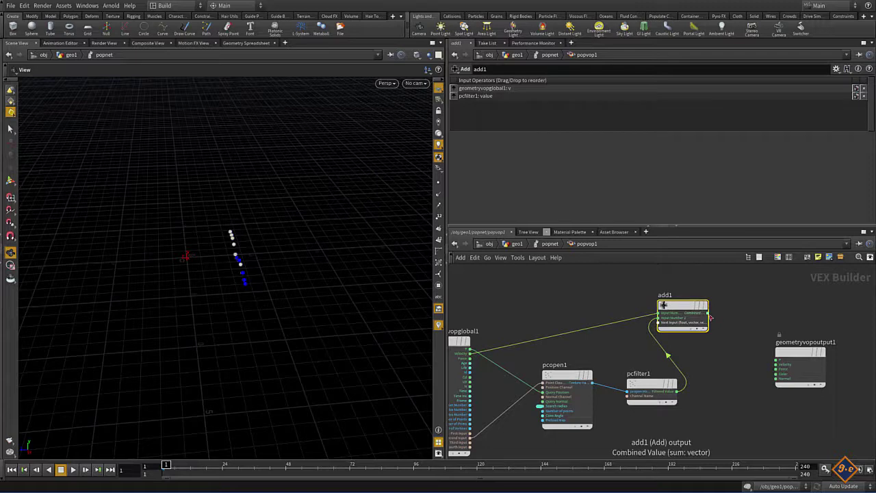
{"action": "mouse_move", "coordinate": [707, 314]}
{"action": "left_mouse_down"}
{"action": "mouse_move", "coordinate": [763, 367]}
{"action": "mouse_move", "coordinate": [777, 364]}
{"action": "left_mouse_up"}
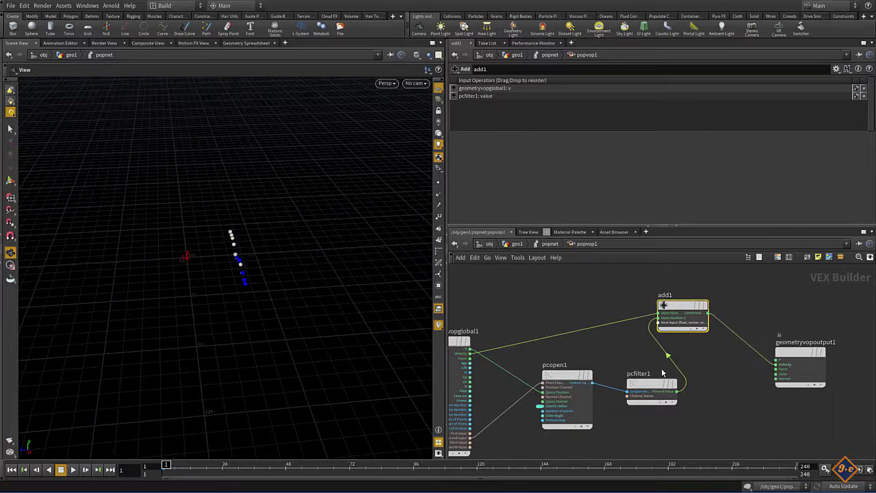
{"action": "middle_click_drag", "start_coordinate": [700, 425], "coordinate": [620, 439]}
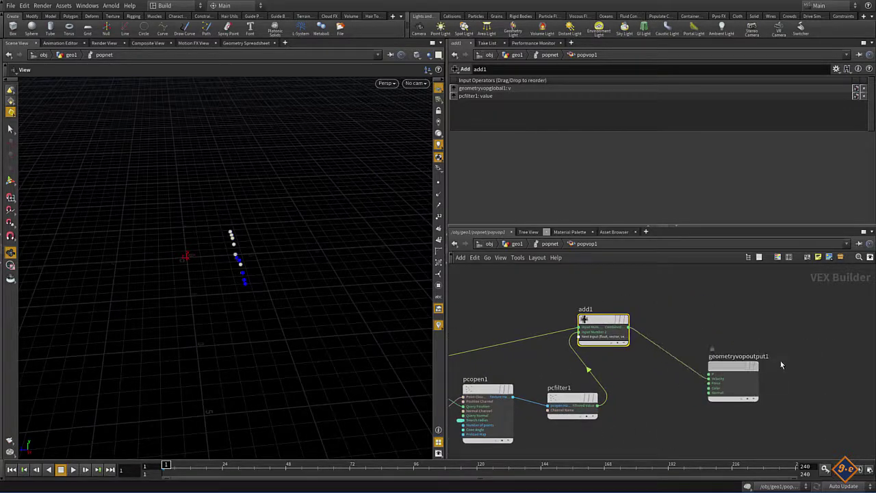
{"action": "left_click_drag", "start_coordinate": [625, 327], "coordinate": [650, 333]}
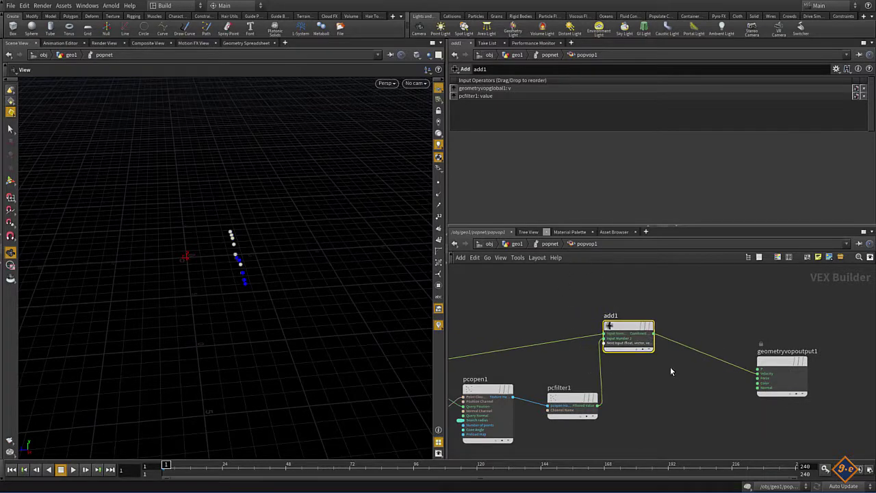
{"action": "left_click", "coordinate": [691, 354]}
Insert a Normalize node on the wire to the output and tidy the node positions
{"action": "key", "text": "Tab"}
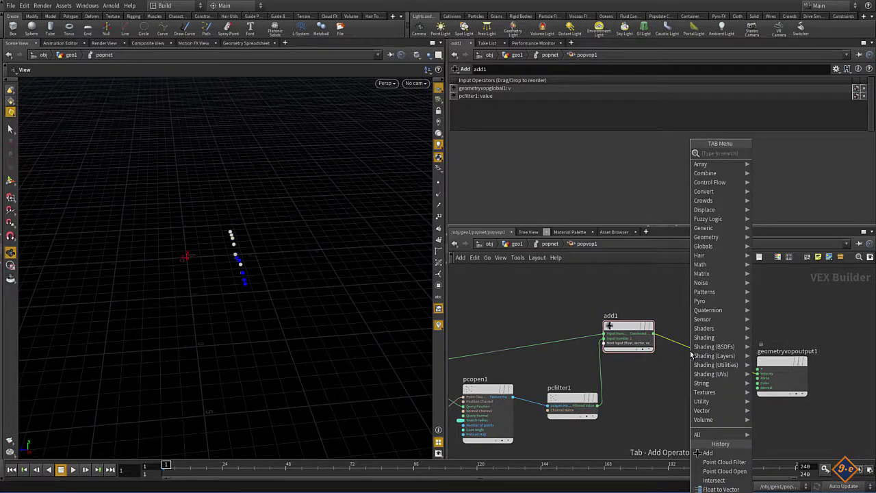
{"action": "type", "text": "n"}
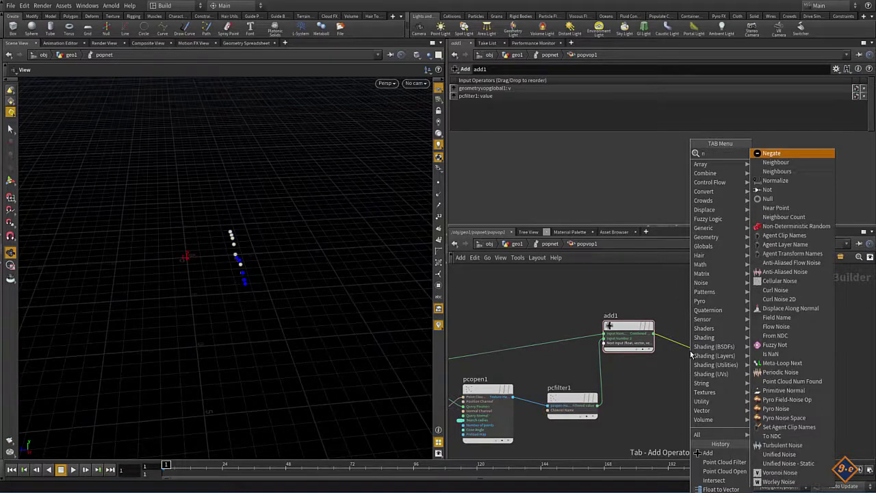
{"action": "type", "text": "o"}
{"action": "key", "text": "Return"}
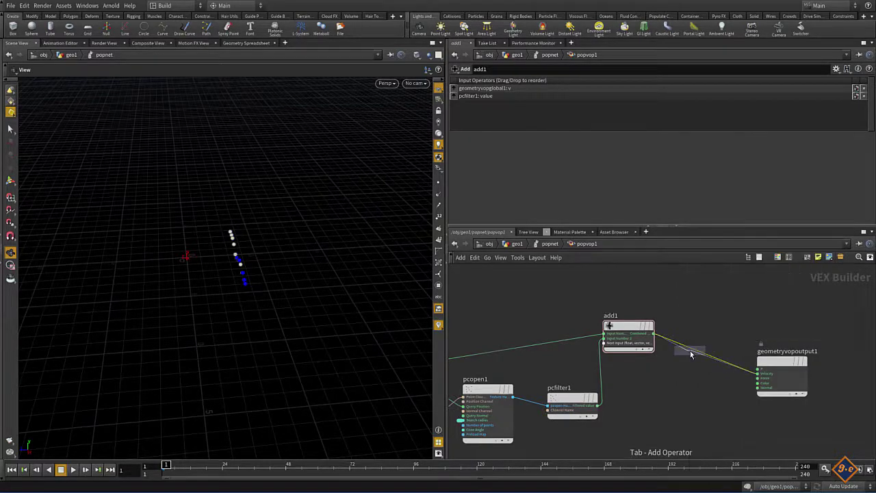
{"action": "left_click", "coordinate": [690, 350]}
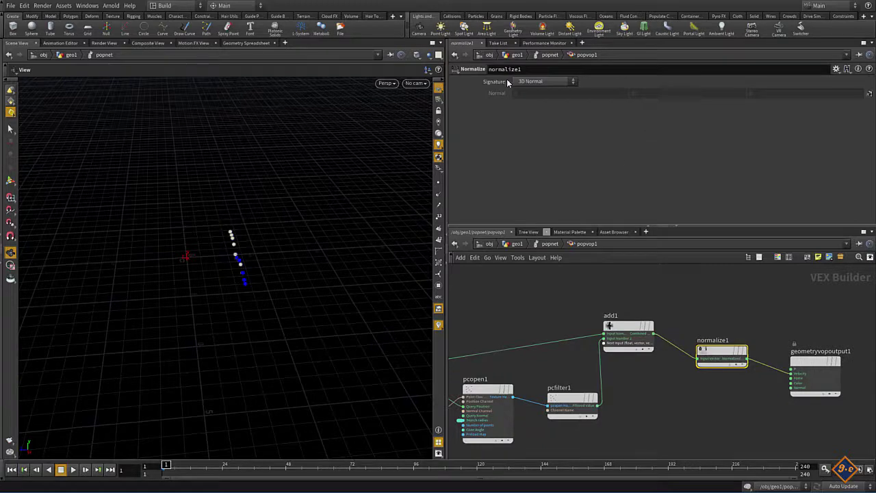
{"action": "left_click_drag", "start_coordinate": [707, 351], "coordinate": [698, 350]}
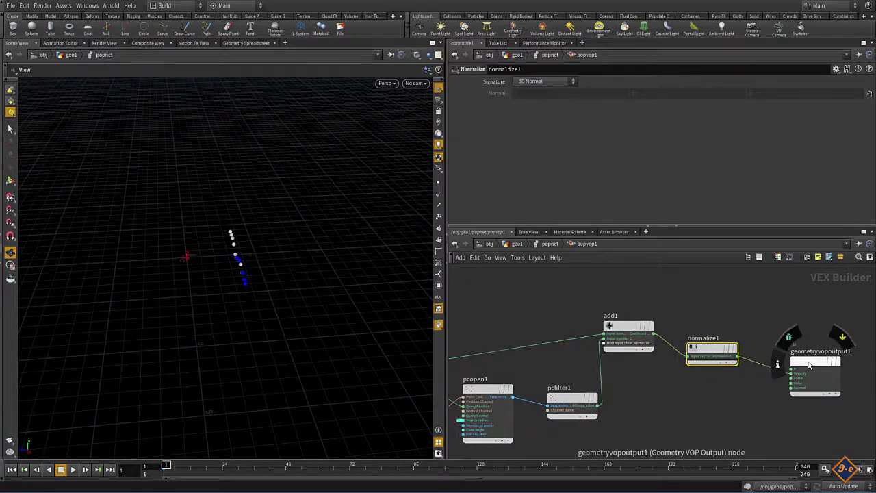
{"action": "left_click_drag", "start_coordinate": [814, 362], "coordinate": [827, 362]}
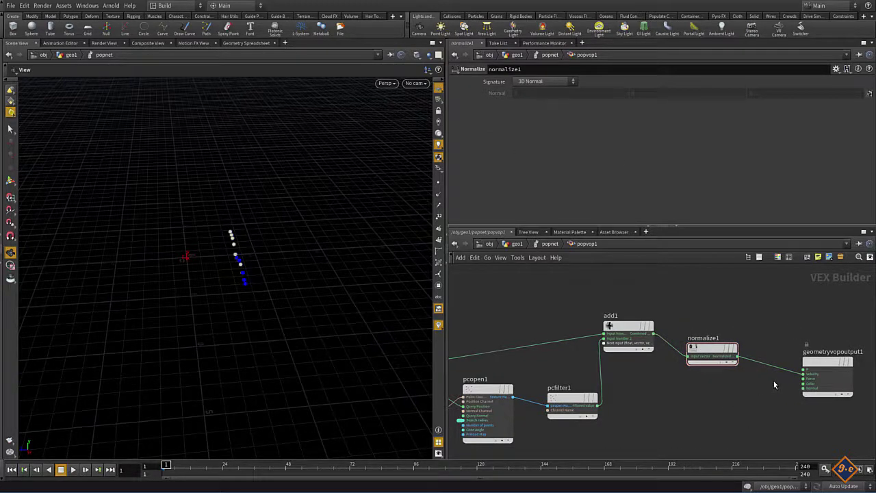
Add a Multiply node between normalize1 and the output
{"action": "key", "text": "Tab"}
{"action": "type", "text": "mu"}
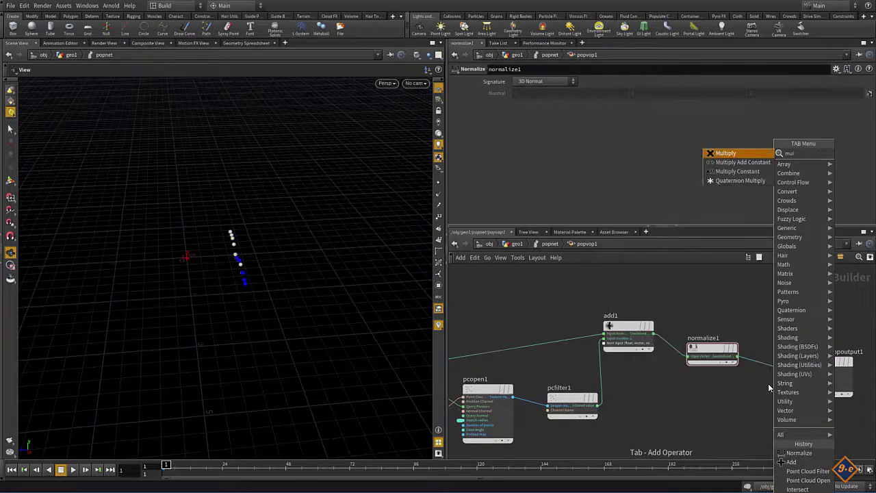
{"action": "key", "text": "Return"}
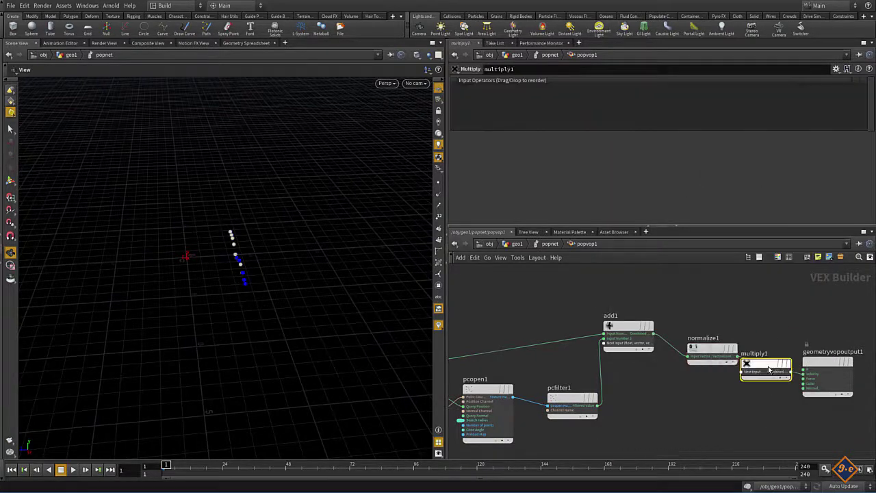
{"action": "left_click", "coordinate": [781, 366]}
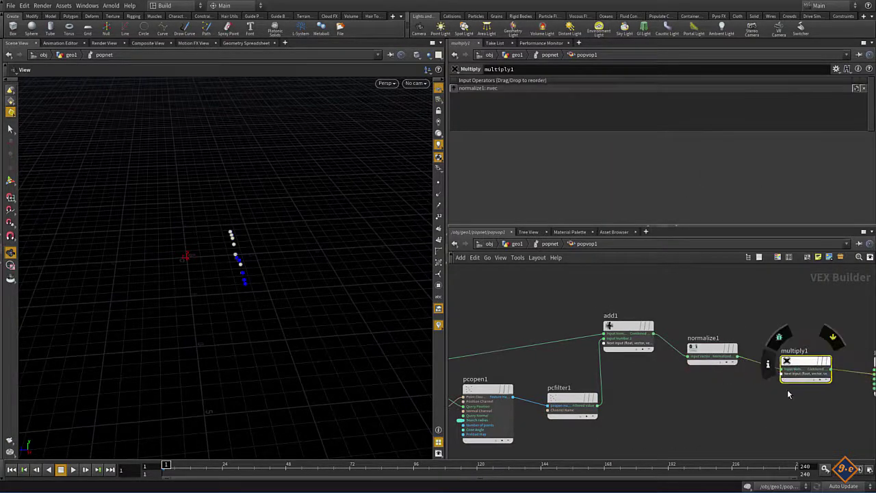
Promote multiply1's second input as a subnet parameter, deleting a stray Constant node
{"action": "scroll", "coordinate": [785, 397], "scroll_direction": "up", "scroll_amount": 3}
{"action": "middle_click", "coordinate": [778, 341]}
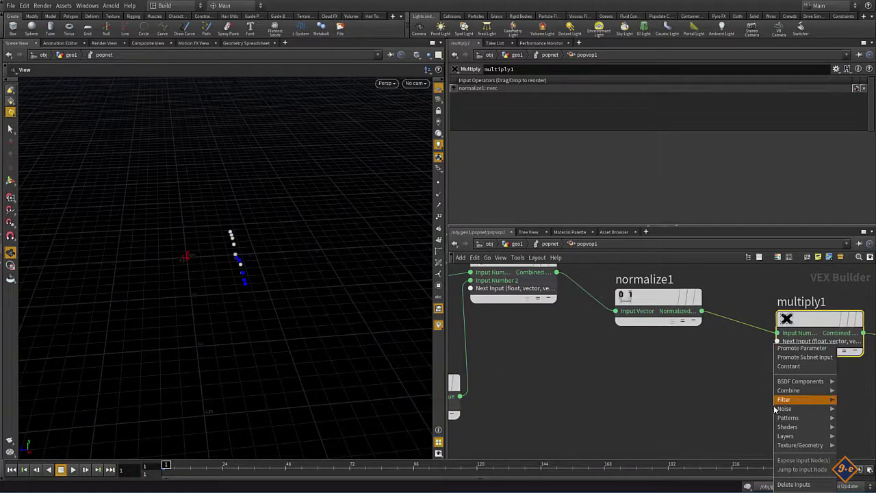
{"action": "left_click", "coordinate": [801, 368]}
{"action": "left_click", "coordinate": [669, 380]}
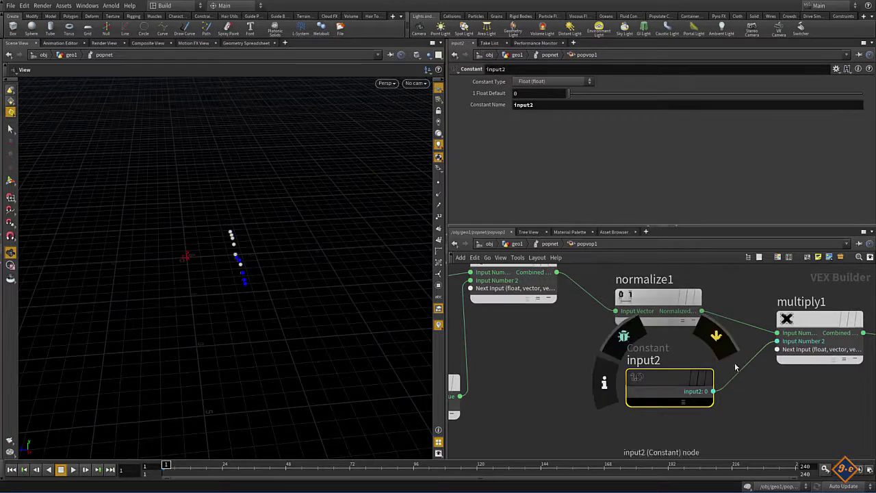
{"action": "key", "text": "Delete"}
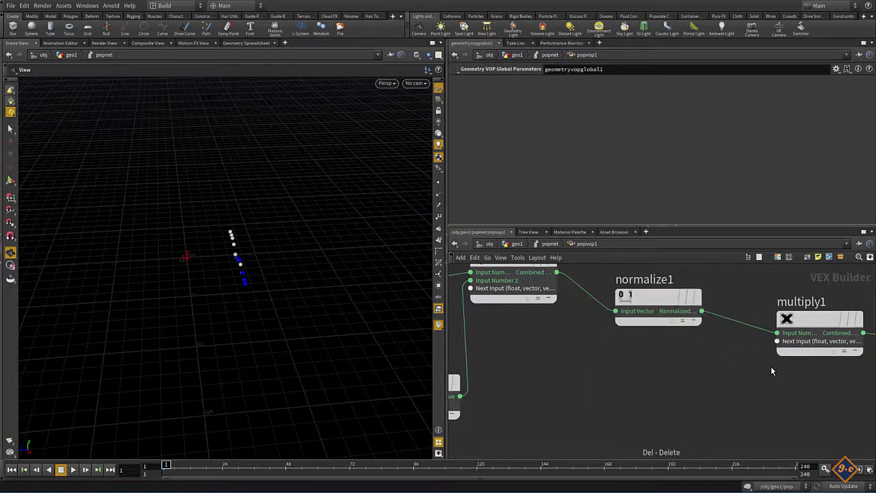
{"action": "right_click", "coordinate": [778, 341]}
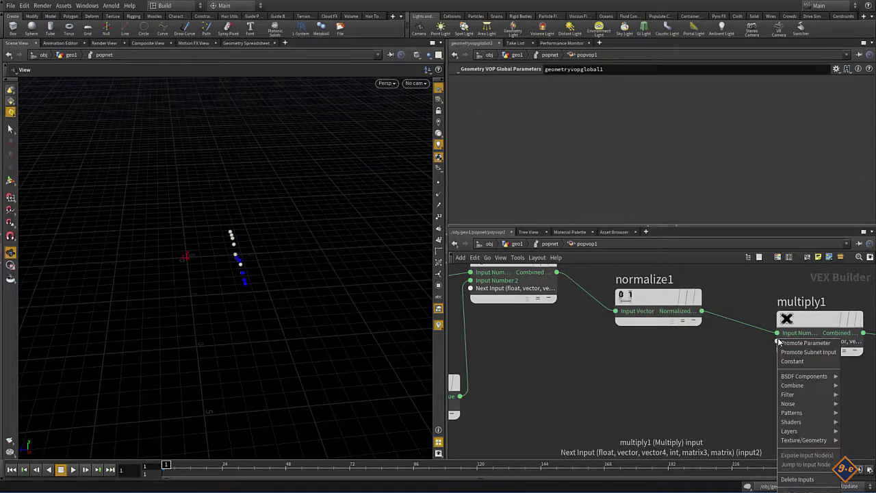
{"action": "left_click", "coordinate": [814, 354]}
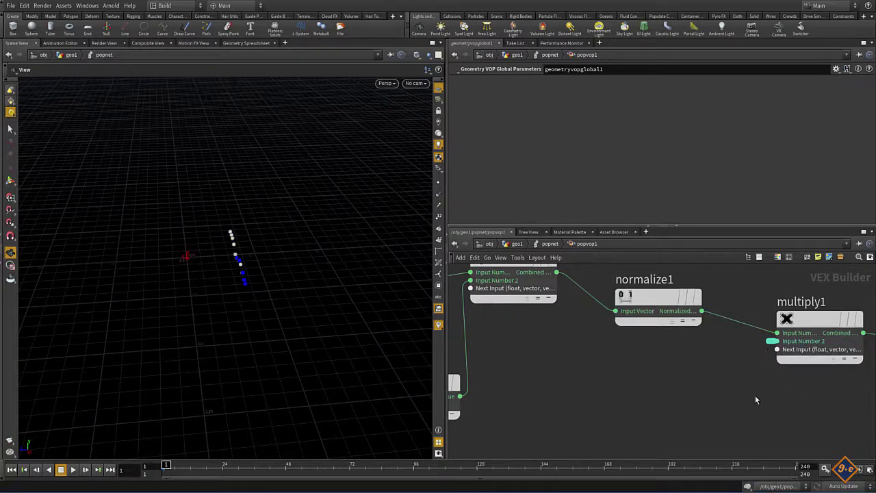
{"action": "left_click", "coordinate": [773, 343]}
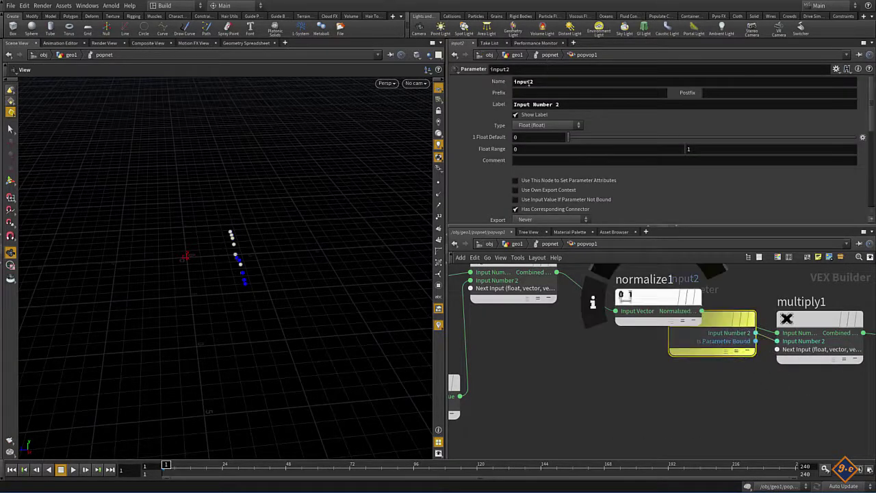
Name the promoted parameter speed and set its float default to 0.4
{"action": "left_click", "coordinate": [509, 80]}
{"action": "type", "text": "speed"}
{"action": "left_click", "coordinate": [519, 92]}
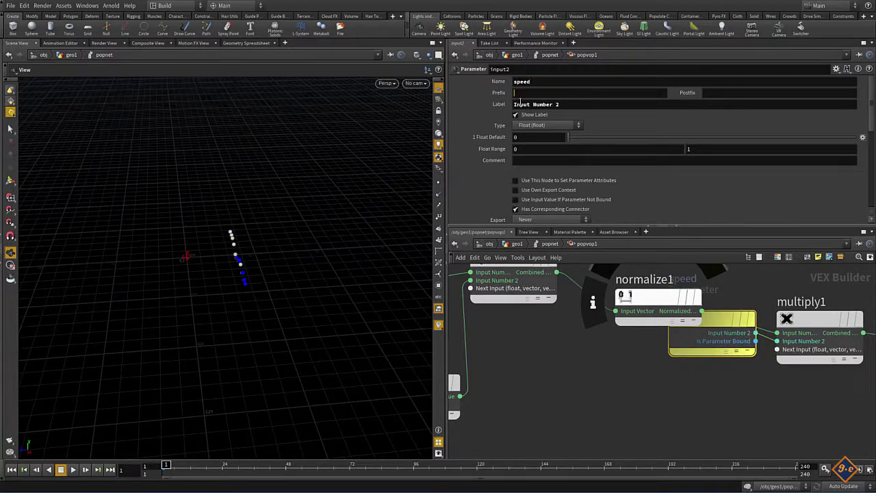
{"action": "left_click", "coordinate": [564, 104]}
{"action": "left_click", "coordinate": [516, 137]}
{"action": "type", "text": "4"}
{"action": "key", "text": "Return"}
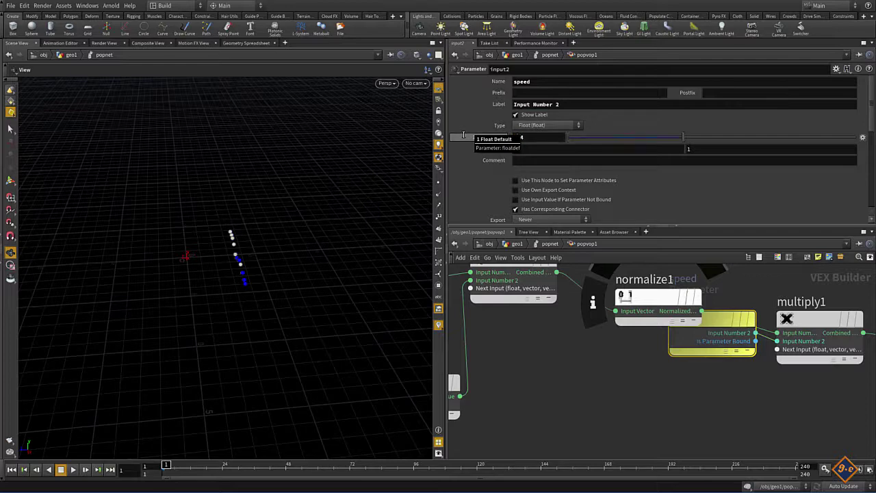
Label the parameter speed and move its node clear of normalize1
{"action": "double_click", "coordinate": [552, 104]}
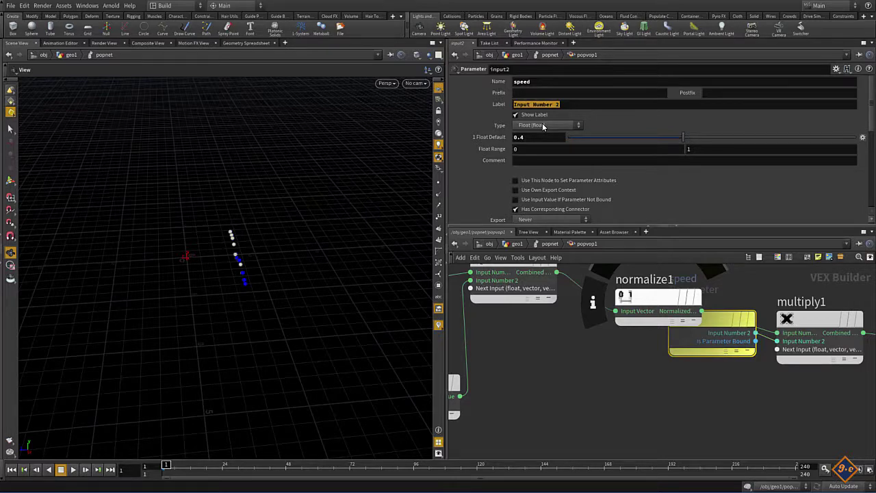
{"action": "type", "text": "spee"}
{"action": "type", "text": "d"}
{"action": "key", "text": "Return"}
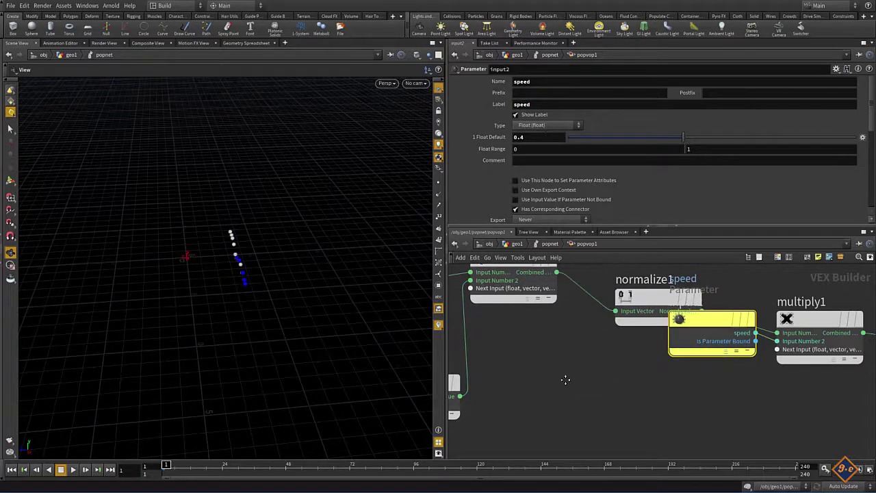
{"action": "middle_click_drag", "start_coordinate": [566, 379], "coordinate": [552, 394]}
{"action": "left_click_drag", "start_coordinate": [687, 339], "coordinate": [598, 389]}
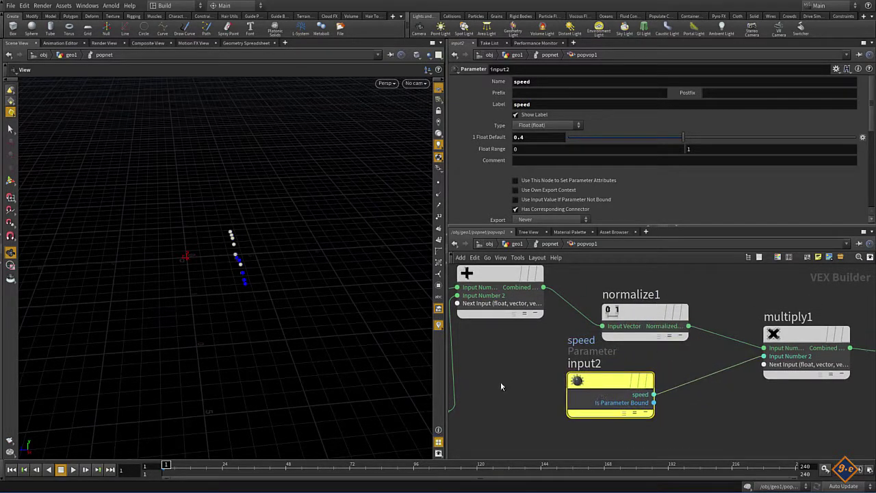
{"action": "scroll", "coordinate": [521, 375], "scroll_direction": "down", "scroll_amount": 2}
{"action": "scroll", "coordinate": [543, 365], "scroll_direction": "down", "scroll_amount": 2}
{"action": "scroll", "coordinate": [541, 367], "scroll_direction": "down", "scroll_amount": 2}
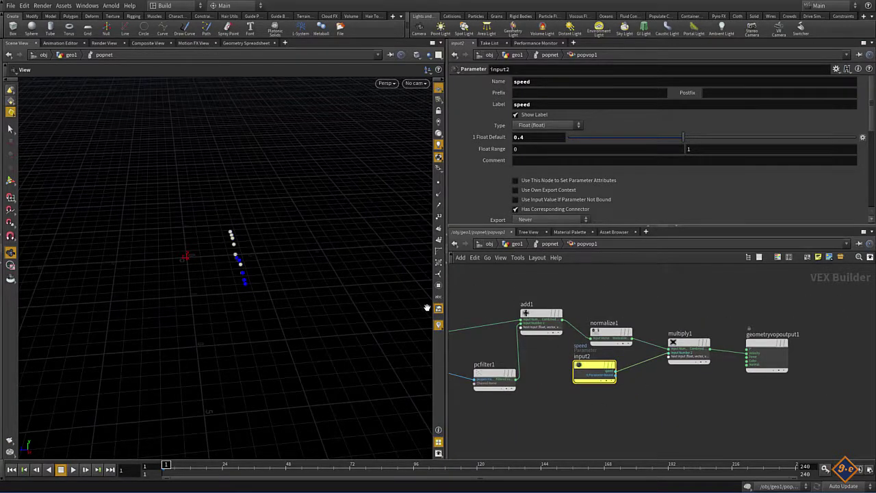
Go up to popnet and play the particle simulation to watch the particles
{"action": "left_click", "coordinate": [550, 245]}
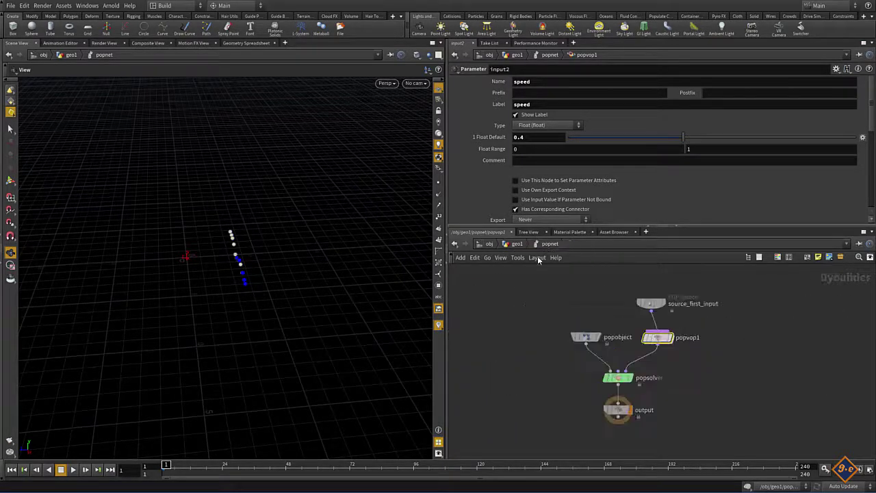
{"action": "left_click", "coordinate": [73, 469]}
{"action": "mouse_move", "coordinate": [157, 363]}
{"action": "left_mouse_down"}
{"action": "mouse_move", "coordinate": [174, 342]}
{"action": "mouse_move", "coordinate": [149, 333]}
{"action": "mouse_move", "coordinate": [226, 308]}
{"action": "mouse_move", "coordinate": [168, 296]}
{"action": "mouse_move", "coordinate": [144, 270]}
{"action": "mouse_move", "coordinate": [166, 267]}
{"action": "mouse_move", "coordinate": [157, 268]}
{"action": "mouse_move", "coordinate": [210, 295]}
{"action": "mouse_move", "coordinate": [173, 318]}
{"action": "mouse_move", "coordinate": [221, 335]}
{"action": "mouse_move", "coordinate": [178, 333]}
{"action": "left_mouse_up"}
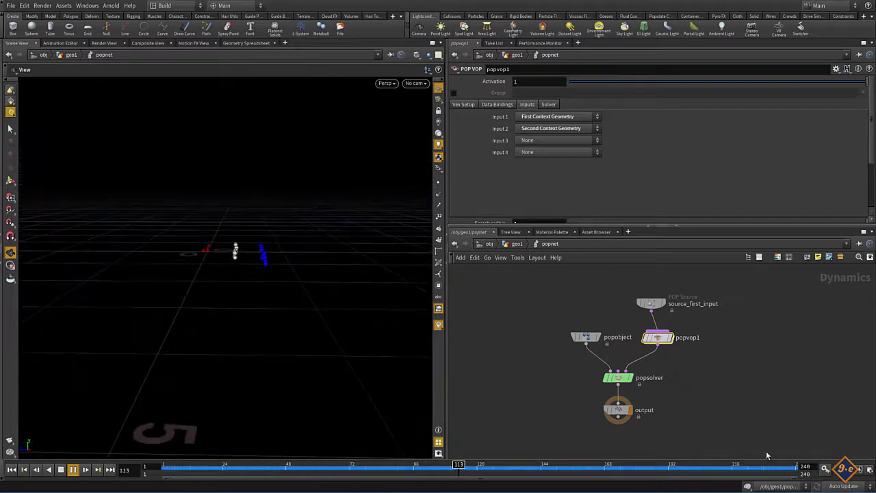
{"action": "left_click_drag", "start_coordinate": [206, 291], "coordinate": [226, 306]}
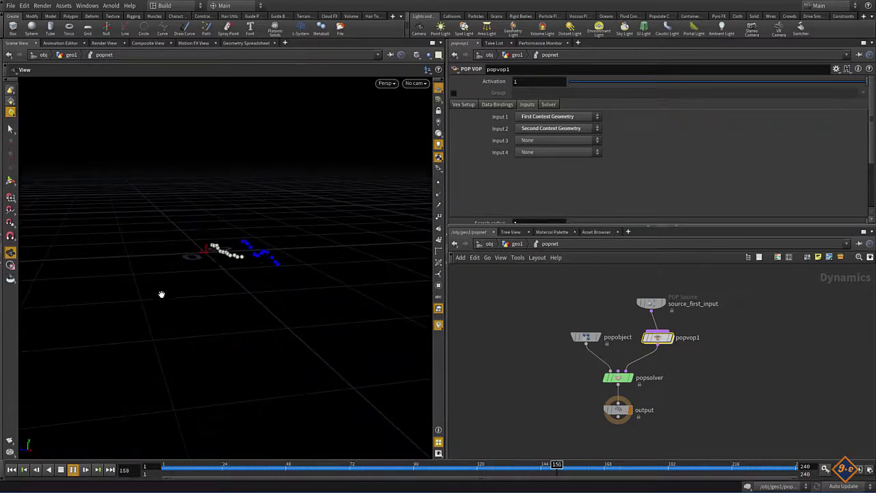
{"action": "key", "text": "Escape"}
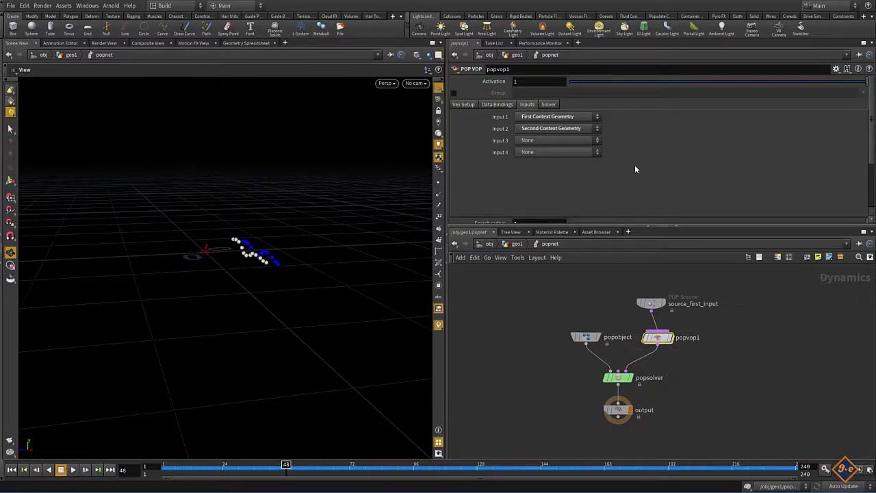
Change popvop1's speed to 0.9, replay from frame 1, then return to geo1
{"action": "scroll", "coordinate": [634, 165], "scroll_direction": "down", "scroll_amount": 3}
{"action": "left_click_drag", "start_coordinate": [525, 187], "coordinate": [515, 193]}
{"action": "type", "text": "0.9"}
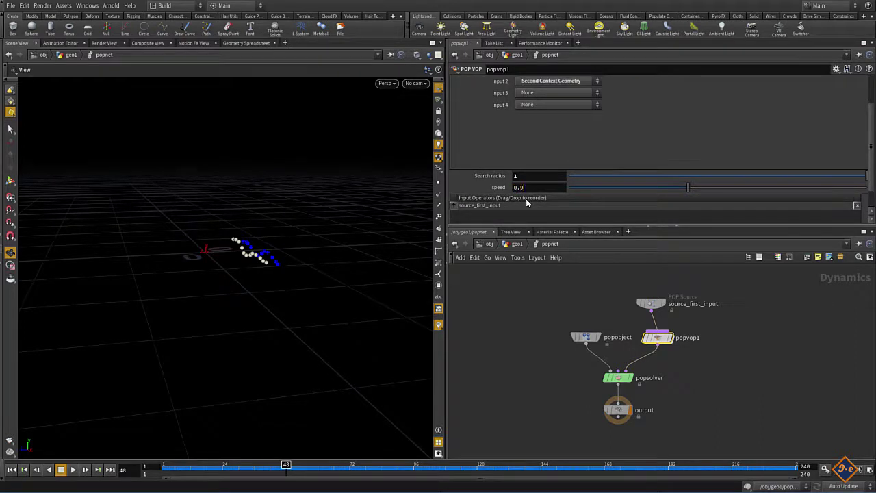
{"action": "key", "text": "Return"}
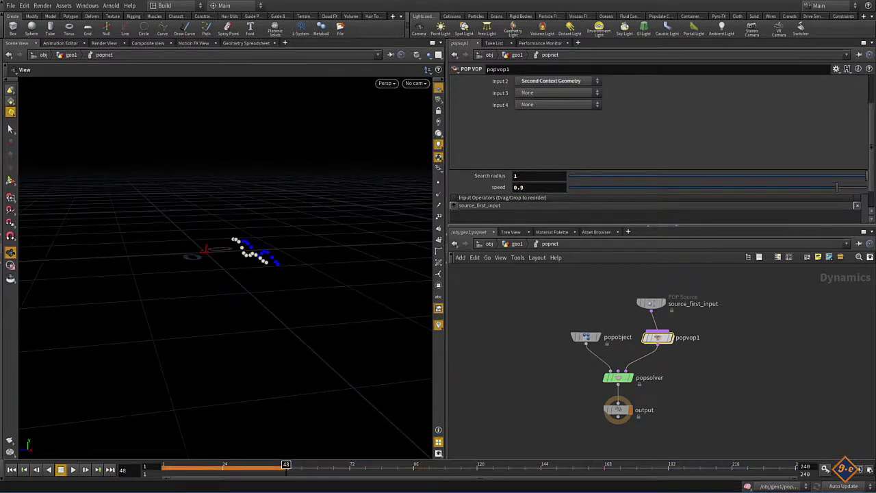
{"action": "left_click", "coordinate": [11, 470]}
{"action": "left_click", "coordinate": [73, 470]}
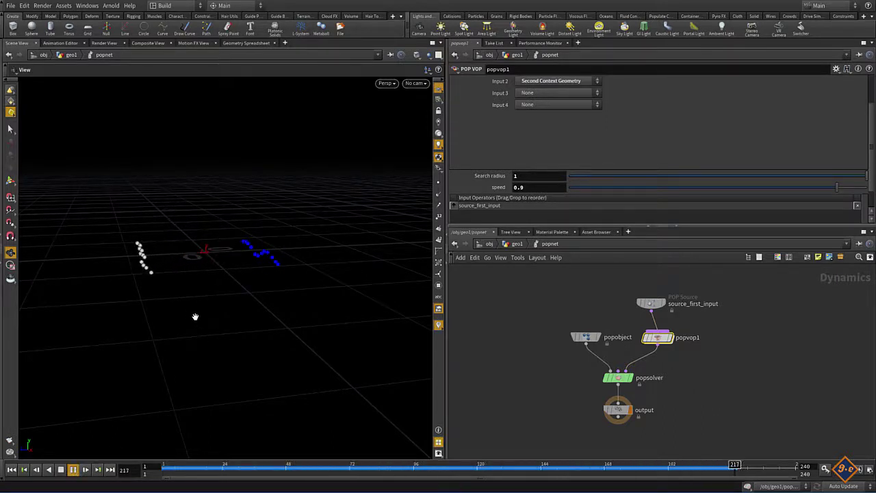
{"action": "left_click", "coordinate": [61, 470]}
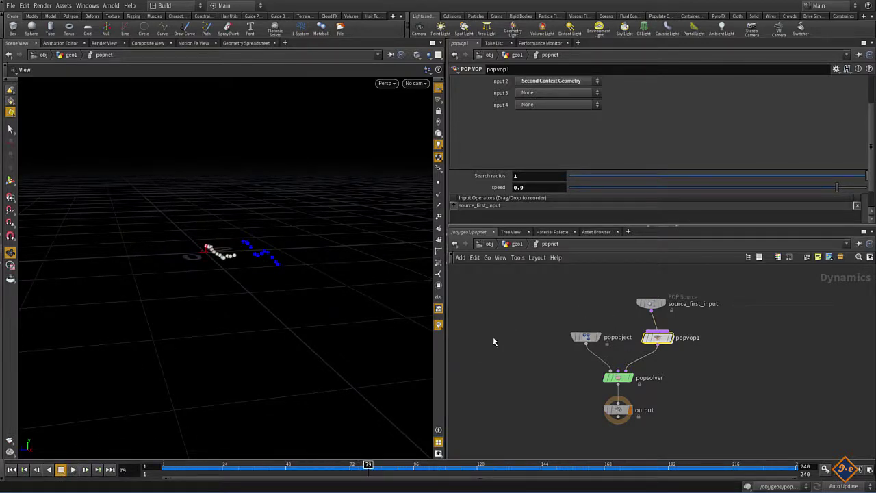
{"action": "mouse_move", "coordinate": [516, 336]}
{"action": "middle_mouse_down"}
{"action": "mouse_move", "coordinate": [525, 343]}
{"action": "mouse_move", "coordinate": [524, 299]}
{"action": "middle_mouse_up"}
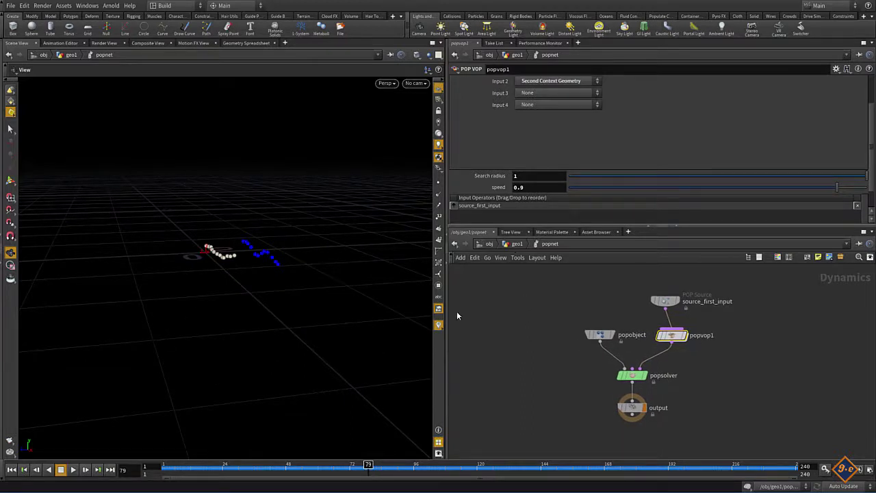
{"action": "left_click", "coordinate": [515, 245]}
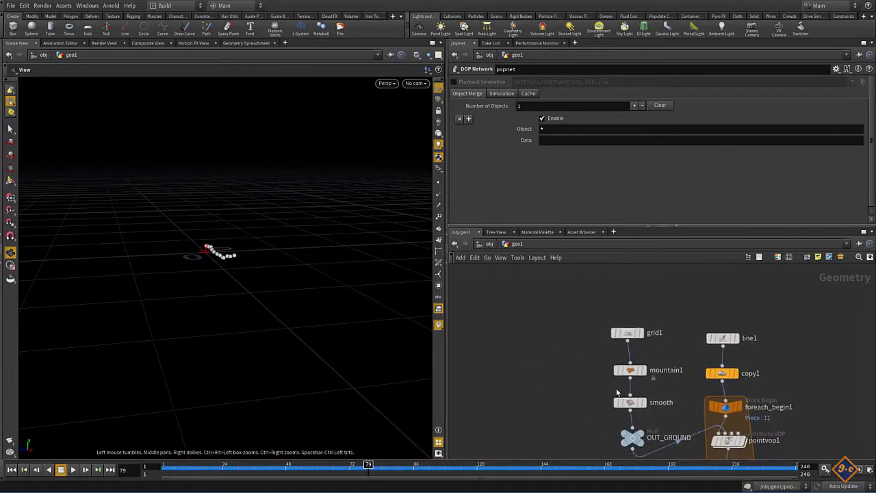
Add a PolyExtrude node fed by smooth and display it in the viewport
{"action": "middle_click_drag", "start_coordinate": [576, 407], "coordinate": [575, 371]}
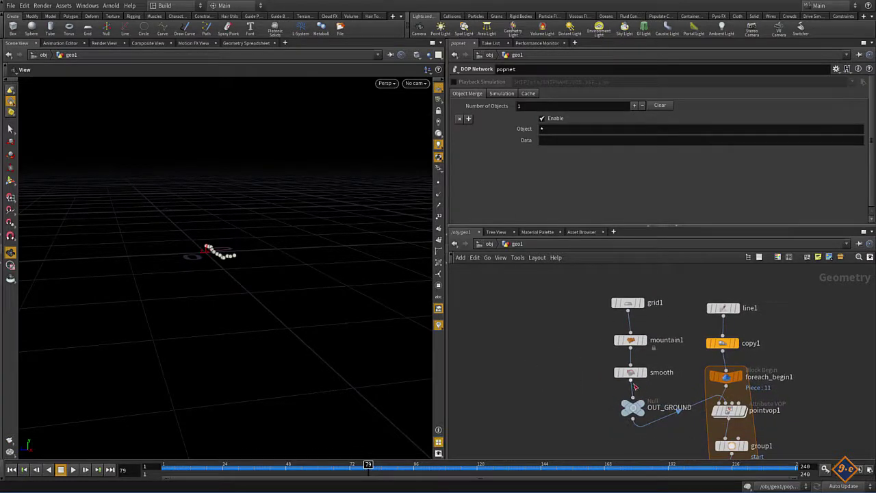
{"action": "left_click", "coordinate": [630, 378]}
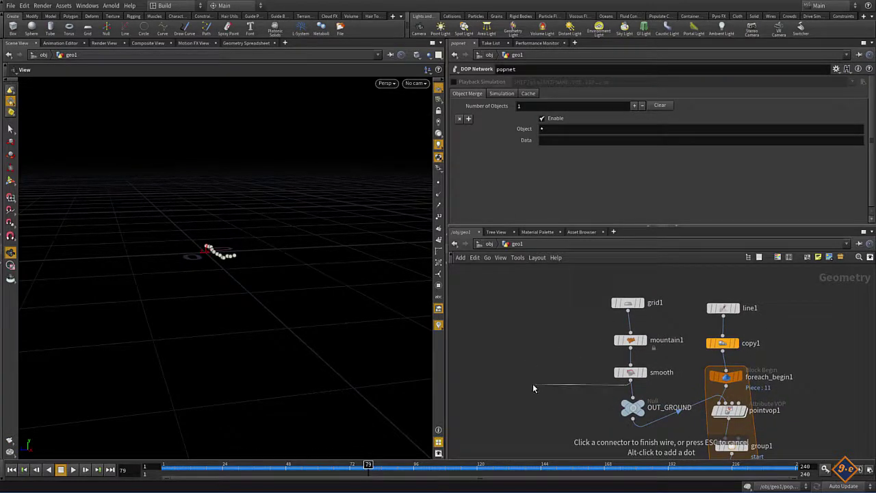
{"action": "key", "text": "Tab"}
{"action": "type", "text": "ex"}
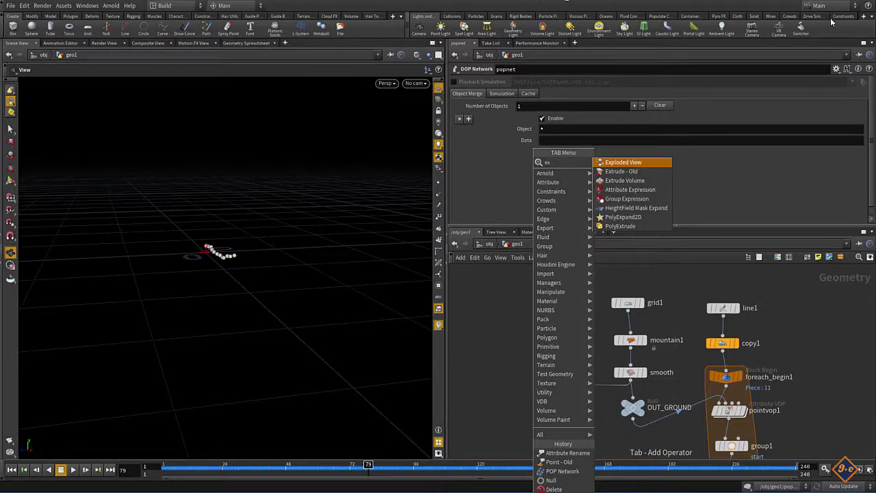
{"action": "left_click", "coordinate": [620, 226]}
{"action": "left_click", "coordinate": [540, 389]}
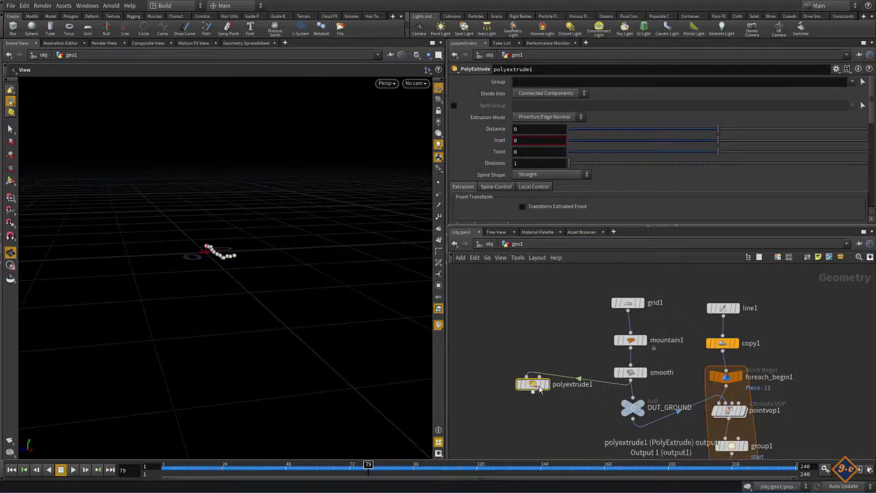
{"action": "left_click", "coordinate": [544, 384]}
{"action": "left_click_drag", "start_coordinate": [534, 384], "coordinate": [527, 373]}
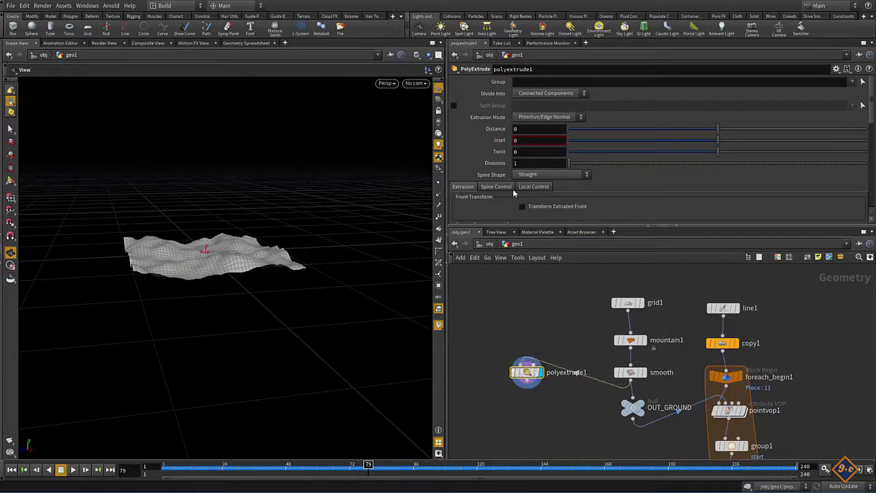
Enable transforming the extruded front and bring up the extrude handles on the terrain
{"action": "scroll", "coordinate": [548, 209], "scroll_direction": "down", "scroll_amount": 1}
{"action": "left_click", "coordinate": [541, 195]}
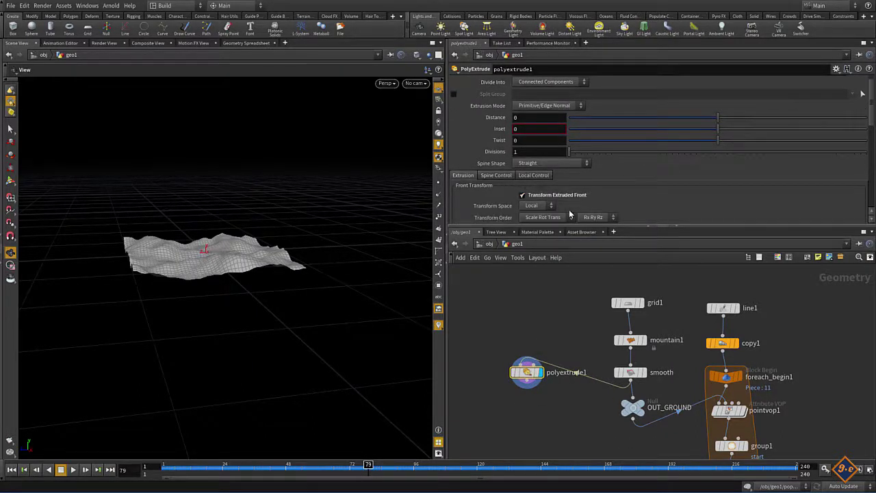
{"action": "scroll", "coordinate": [520, 198], "scroll_direction": "down", "scroll_amount": 2}
{"action": "scroll", "coordinate": [492, 183], "scroll_direction": "down", "scroll_amount": 3}
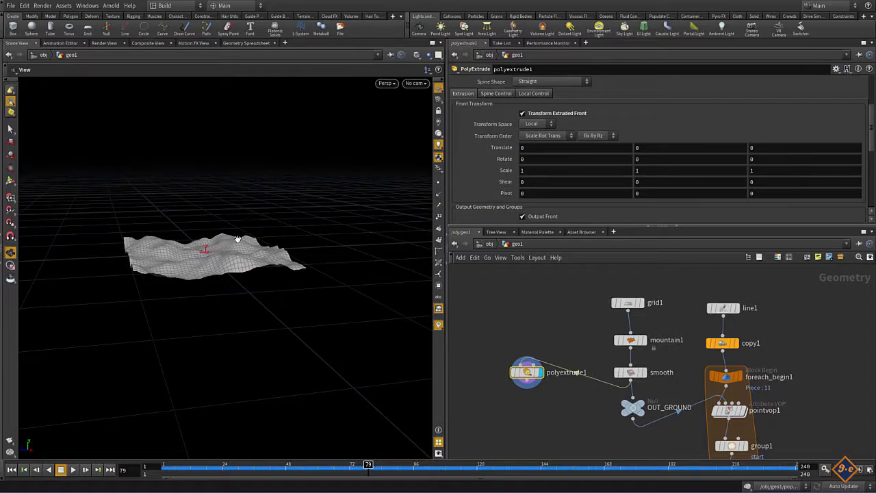
{"action": "key", "text": "Return"}
{"action": "key", "text": "Escape"}
{"action": "scroll", "coordinate": [313, 363], "scroll_direction": "up", "scroll_amount": 3}
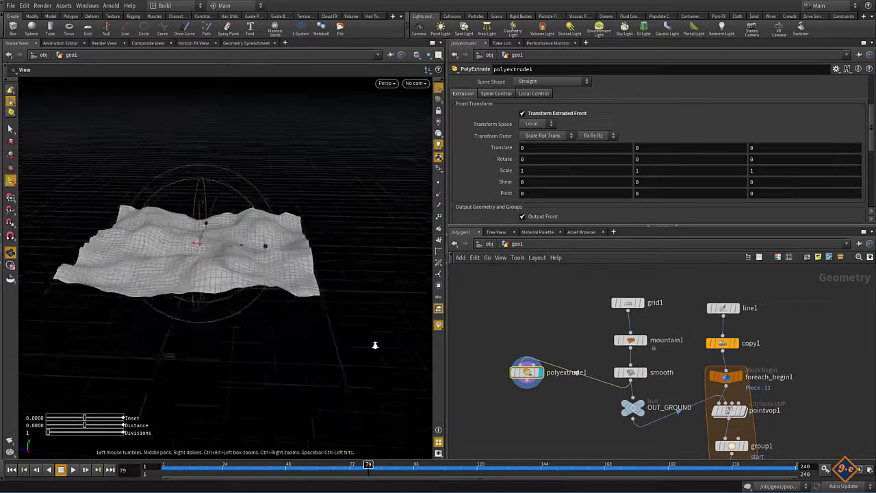
{"action": "mouse_move", "coordinate": [265, 244]}
{"action": "left_mouse_down"}
{"action": "mouse_move", "coordinate": [209, 213]}
{"action": "mouse_move", "coordinate": [205, 197]}
{"action": "left_mouse_up"}
{"action": "key", "text": "Return"}
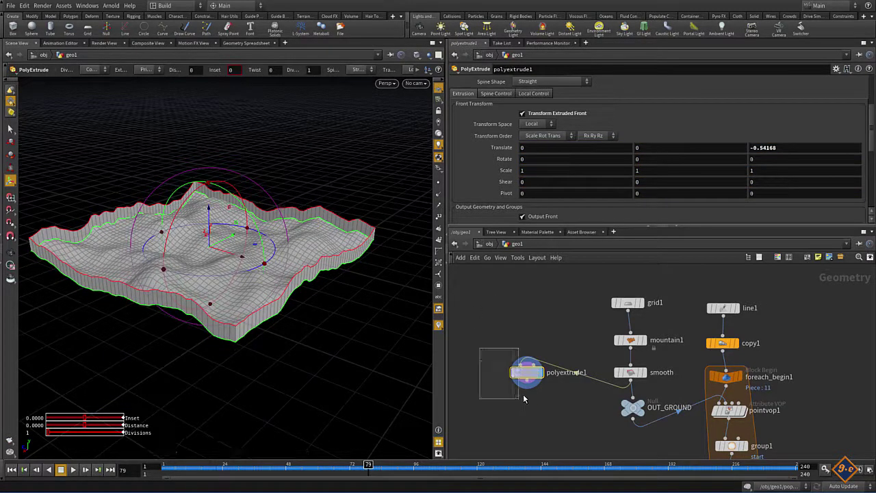
Give the extruded terrain slab a bottom face and orbit to inspect it
{"action": "scroll", "coordinate": [583, 175], "scroll_direction": "down", "scroll_amount": 4}
{"action": "left_click", "coordinate": [523, 169]}
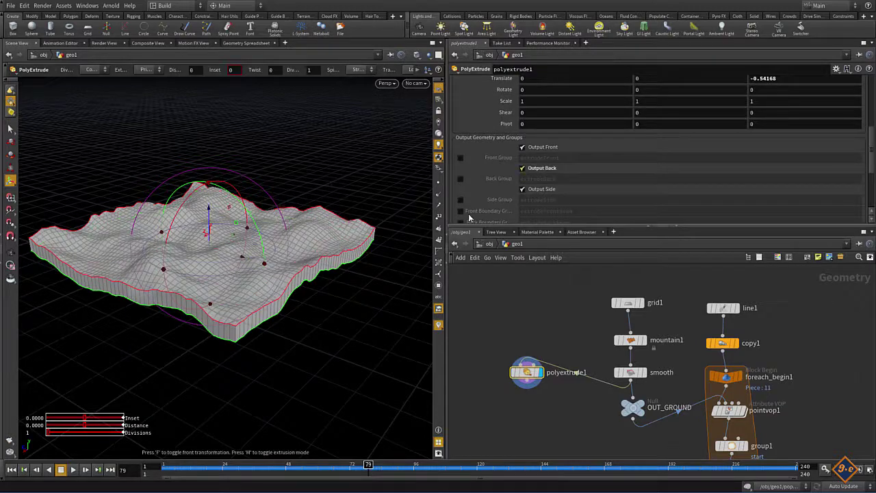
{"action": "key", "text": "Escape"}
{"action": "mouse_move", "coordinate": [285, 348]}
{"action": "left_mouse_down"}
{"action": "mouse_move", "coordinate": [297, 348]}
{"action": "mouse_move", "coordinate": [195, 349]}
{"action": "left_mouse_up"}
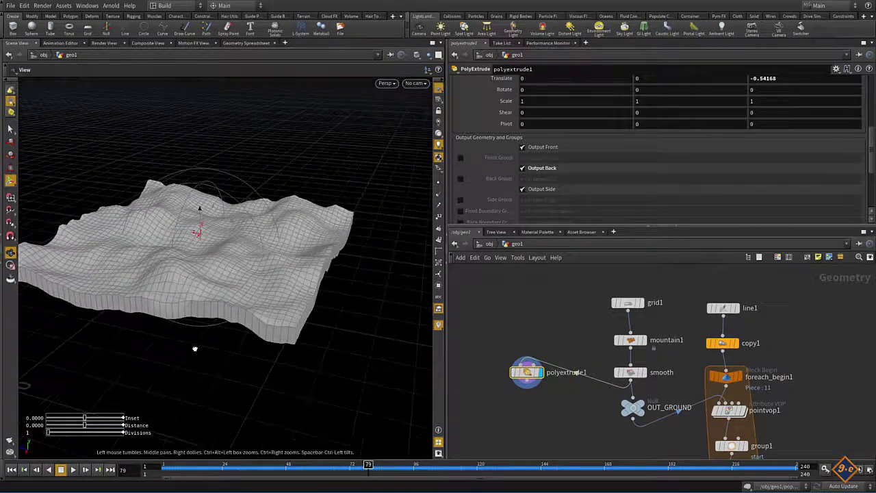
{"action": "key", "text": "Return"}
{"action": "key", "text": "Escape"}
{"action": "left_click_drag", "start_coordinate": [235, 404], "coordinate": [274, 388]}
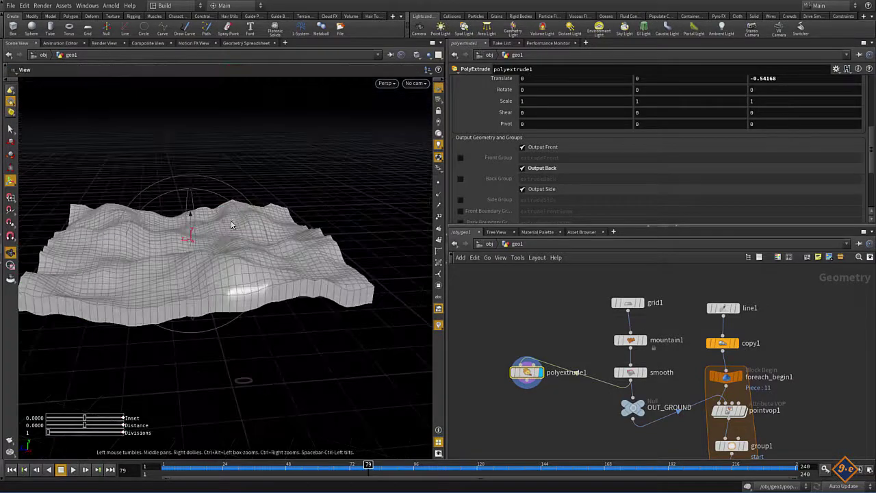
{"action": "key", "text": "Return"}
{"action": "key", "text": "Escape"}
{"action": "mouse_move", "coordinate": [240, 358]}
{"action": "left_mouse_down"}
{"action": "mouse_move", "coordinate": [263, 362]}
{"action": "mouse_move", "coordinate": [271, 263]}
{"action": "left_mouse_up"}
{"action": "key", "text": "Return"}
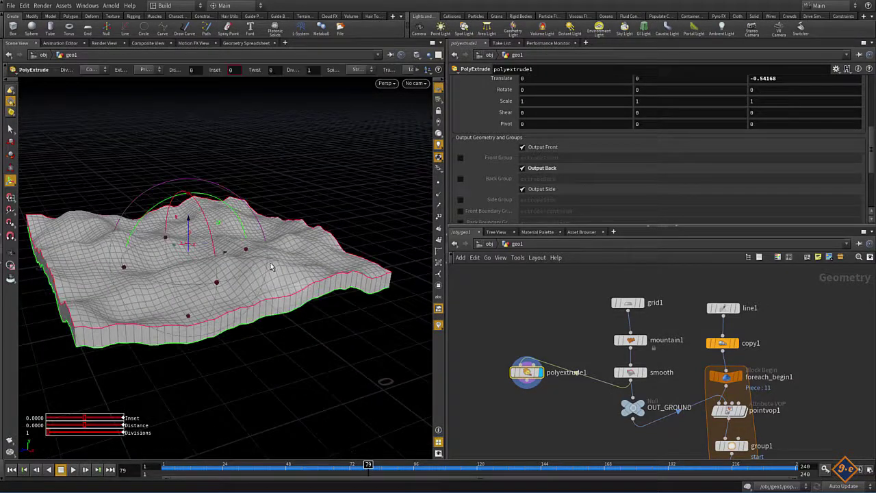
{"action": "left_click", "coordinate": [528, 388]}
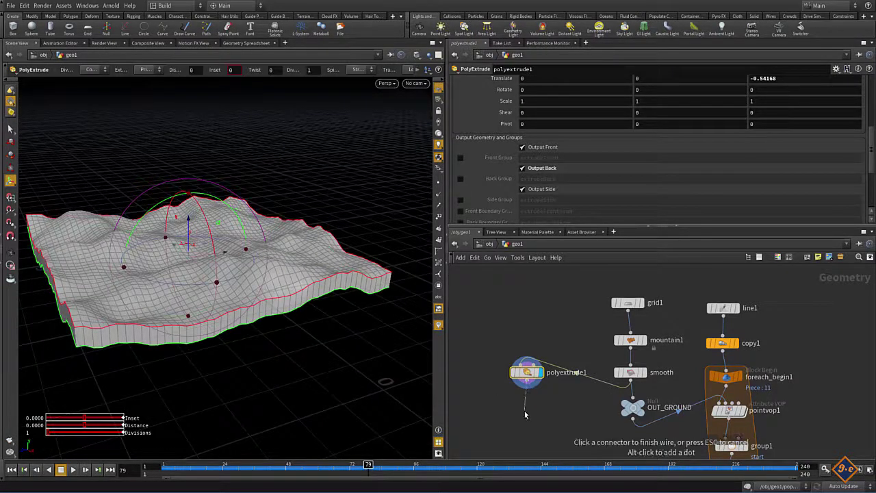
{"action": "key", "text": "Tab"}
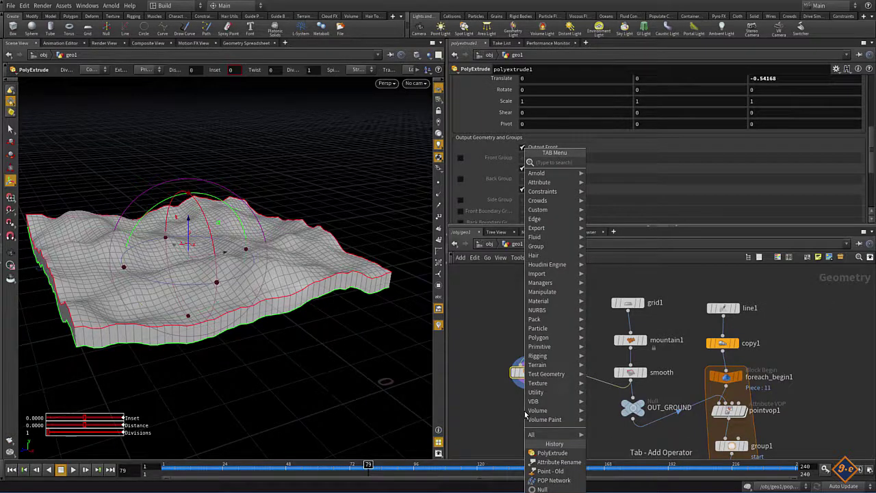
Add a null below polyextrude1 and name it OUT_GROUND1
{"action": "type", "text": "nul"}
{"action": "key", "text": "Return"}
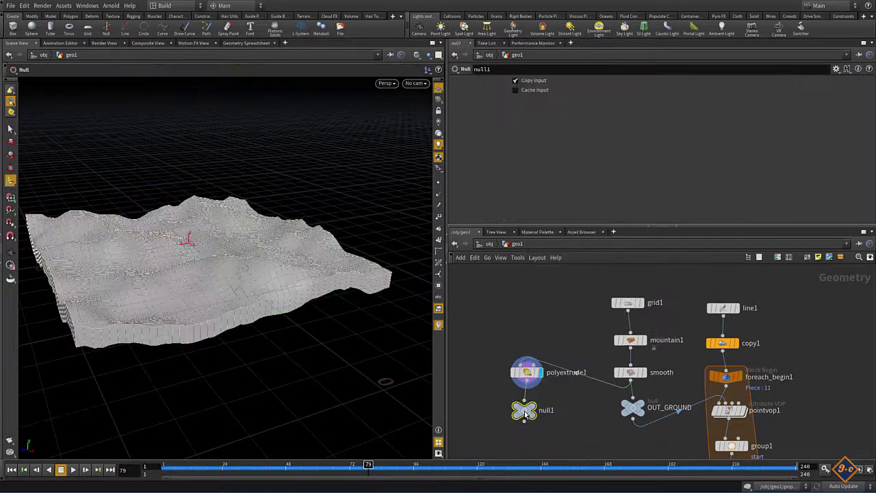
{"action": "left_click", "coordinate": [525, 411]}
{"action": "double_click", "coordinate": [557, 410]}
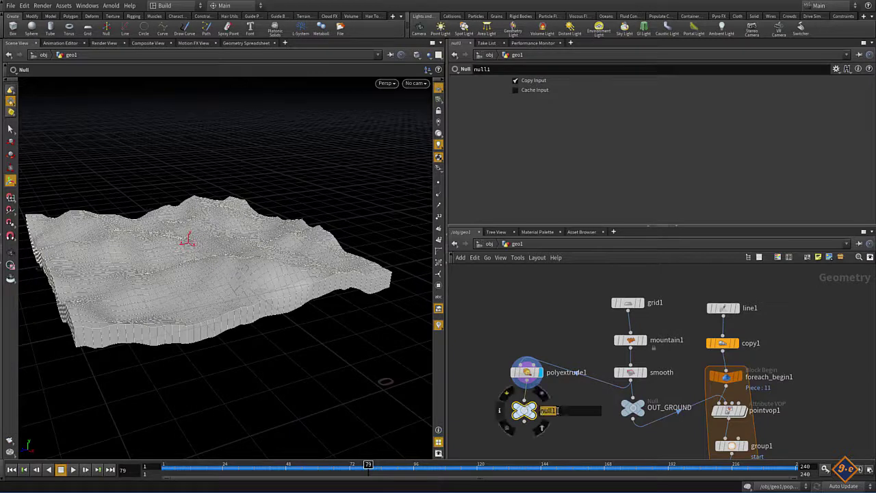
{"action": "type", "text": "ou"}
{"action": "key", "text": "Return"}
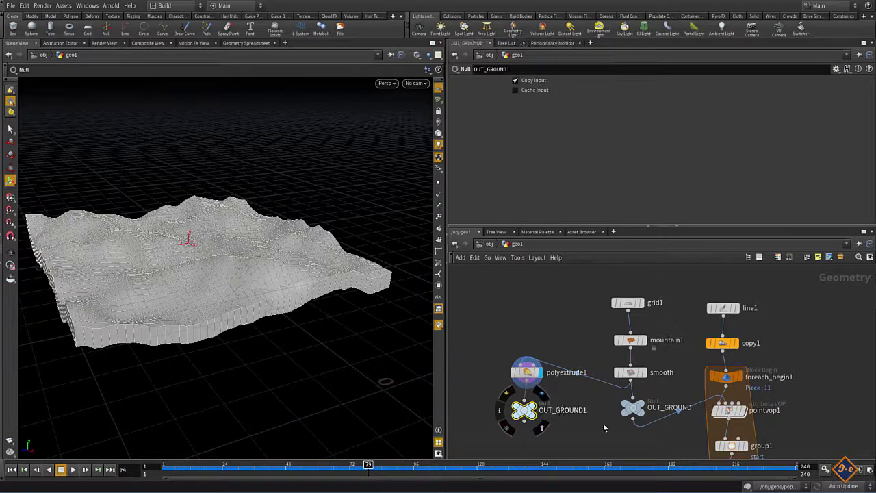
Rename the old null to OUT_ and the new null to OUT_GROUND
{"action": "double_click", "coordinate": [668, 407]}
{"action": "left_click_drag", "start_coordinate": [668, 407], "coordinate": [691, 407]}
{"action": "key", "text": "BackSpace"}
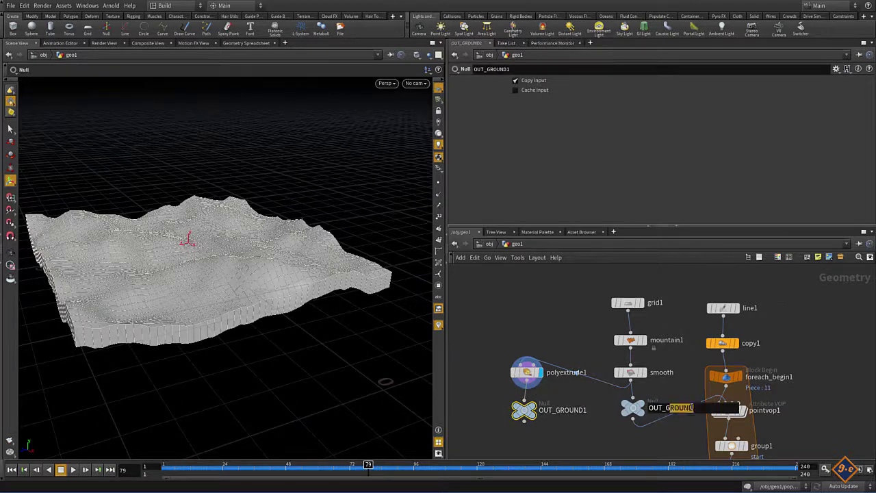
{"action": "key", "text": "BackSpace"}
{"action": "key", "text": "BackSpace"}
{"action": "key", "text": "Return"}
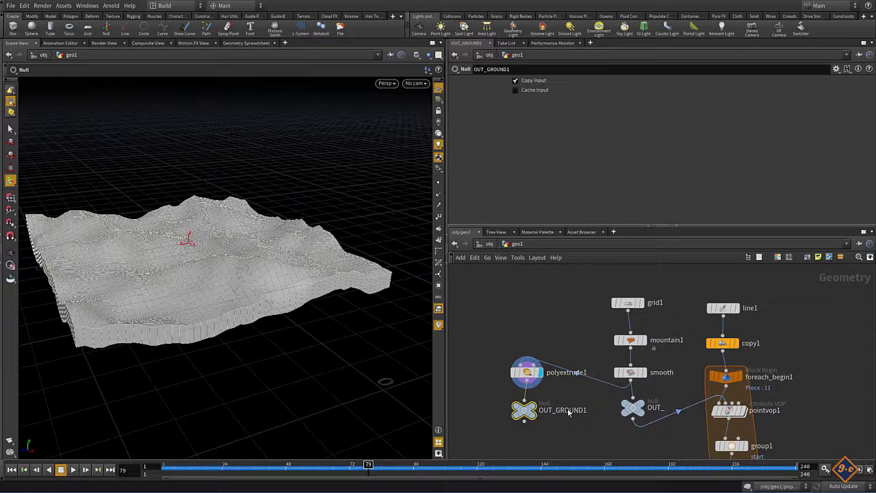
{"action": "double_click", "coordinate": [574, 410]}
{"action": "key", "text": "BackSpace"}
{"action": "key", "text": "Return"}
Rewire OUT_GROUND under polyextrude1, then dive into the popnet network
{"action": "mouse_move", "coordinate": [572, 441]}
{"action": "middle_mouse_down"}
{"action": "mouse_move", "coordinate": [553, 401]}
{"action": "mouse_move", "coordinate": [563, 399]}
{"action": "middle_mouse_up"}
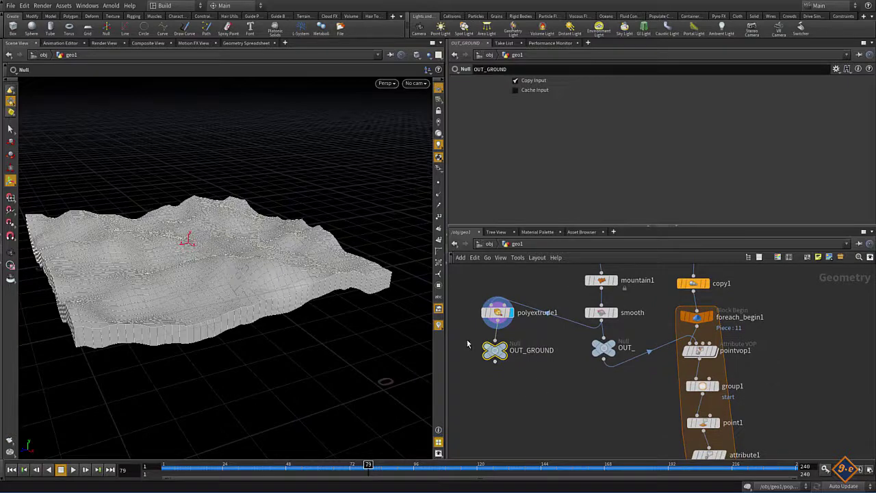
{"action": "left_click_drag", "start_coordinate": [467, 340], "coordinate": [515, 398]}
{"action": "middle_click_drag", "start_coordinate": [593, 417], "coordinate": [582, 358]}
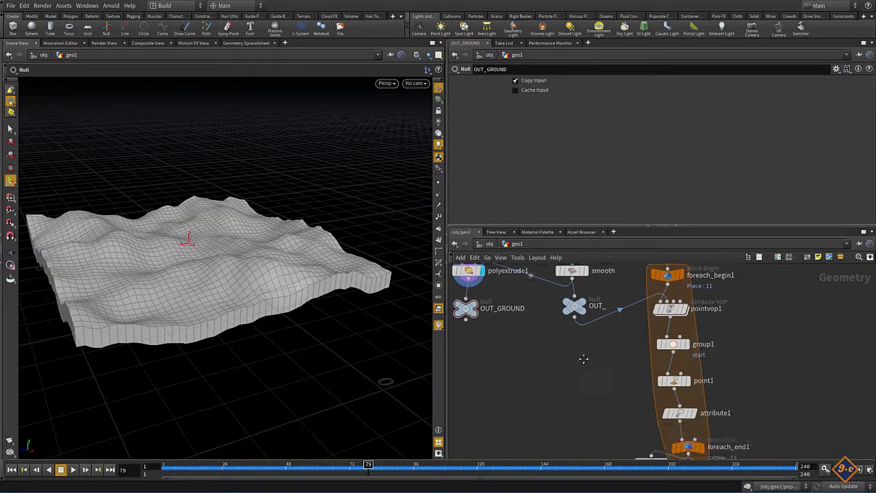
{"action": "scroll", "coordinate": [582, 364], "scroll_direction": "down", "scroll_amount": 2}
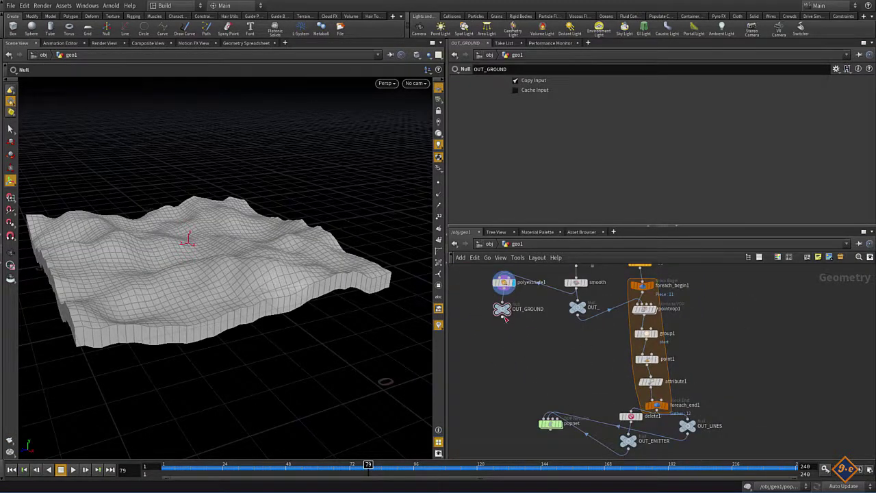
{"action": "left_click_drag", "start_coordinate": [502, 312], "coordinate": [502, 355]}
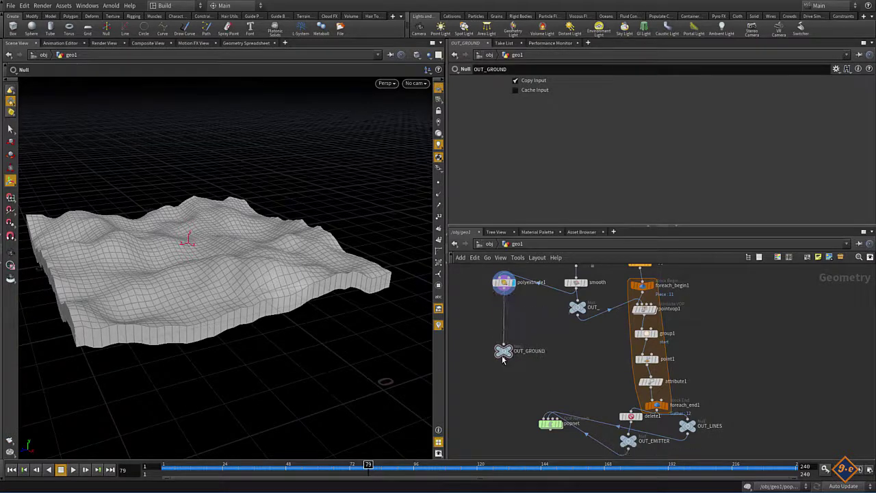
{"action": "double_click", "coordinate": [551, 423]}
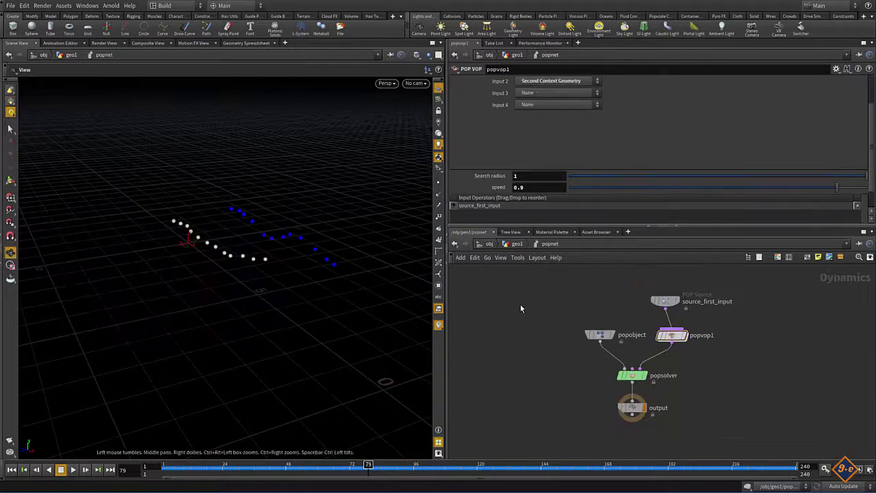
Add a Static Object node with SOP Path /obj/geo1/OUT_GROUND
{"action": "key", "text": "Tab"}
{"action": "type", "text": "st"}
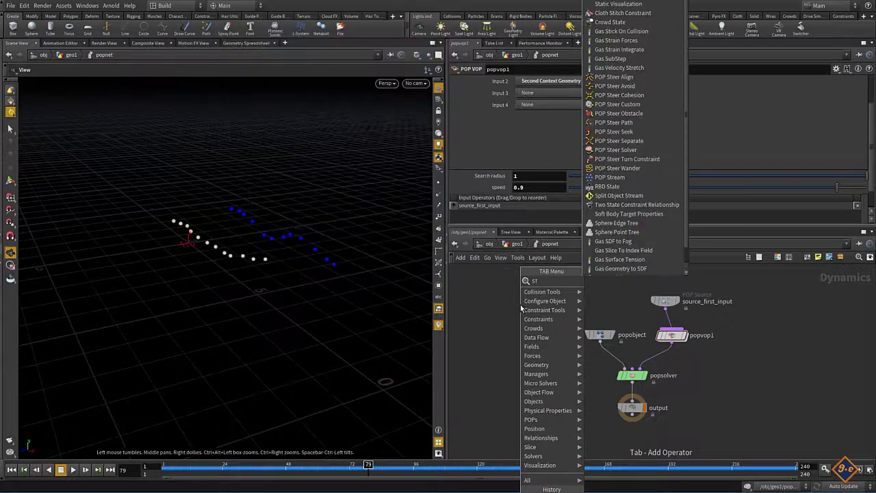
{"action": "key", "text": "Return"}
{"action": "left_click", "coordinate": [520, 308]}
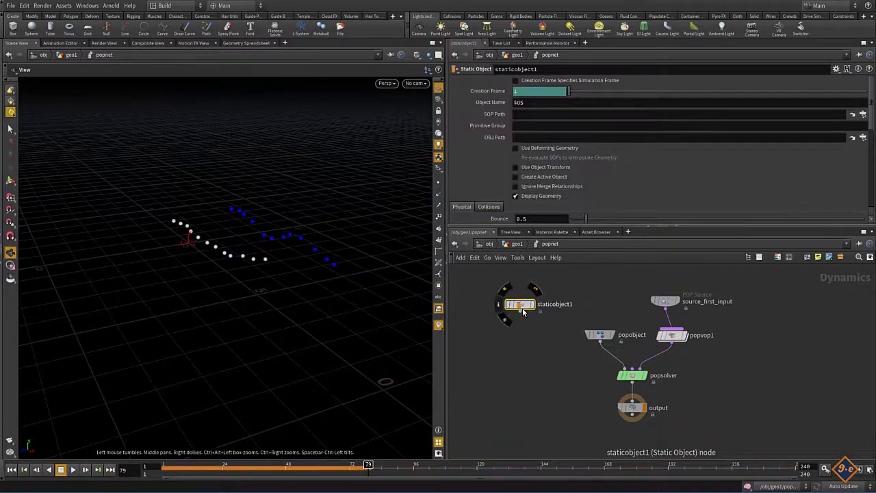
{"action": "left_click", "coordinate": [862, 115]}
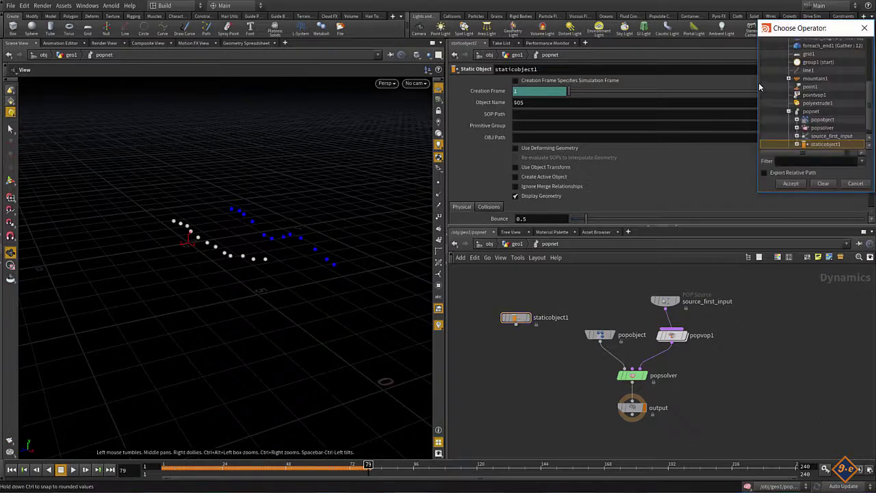
{"action": "scroll", "coordinate": [804, 117], "scroll_direction": "up", "scroll_amount": 5}
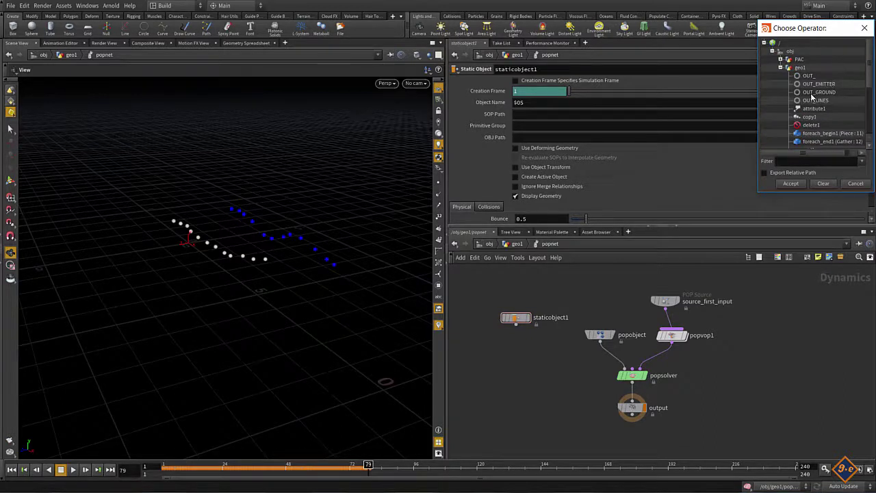
{"action": "double_click", "coordinate": [812, 94]}
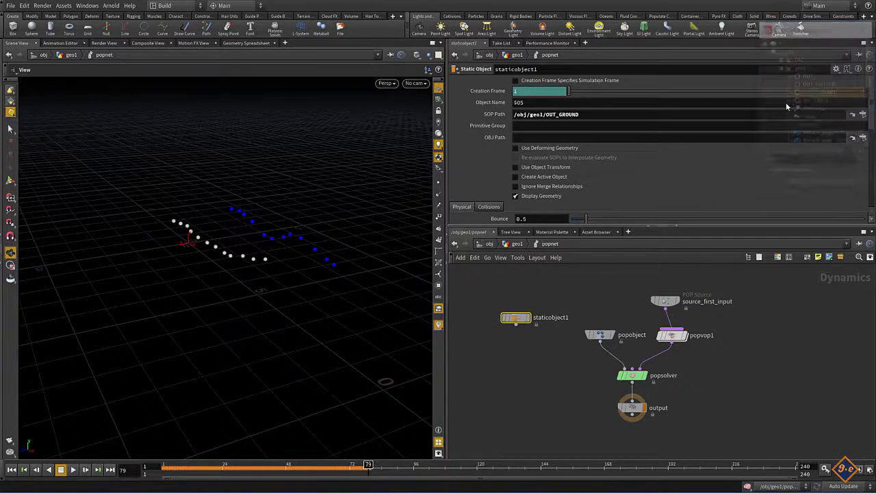
Display staticobject1 at frame 1 and view the terrain from above
{"action": "left_click_drag", "start_coordinate": [528, 320], "coordinate": [539, 322]}
{"action": "left_click", "coordinate": [538, 326]}
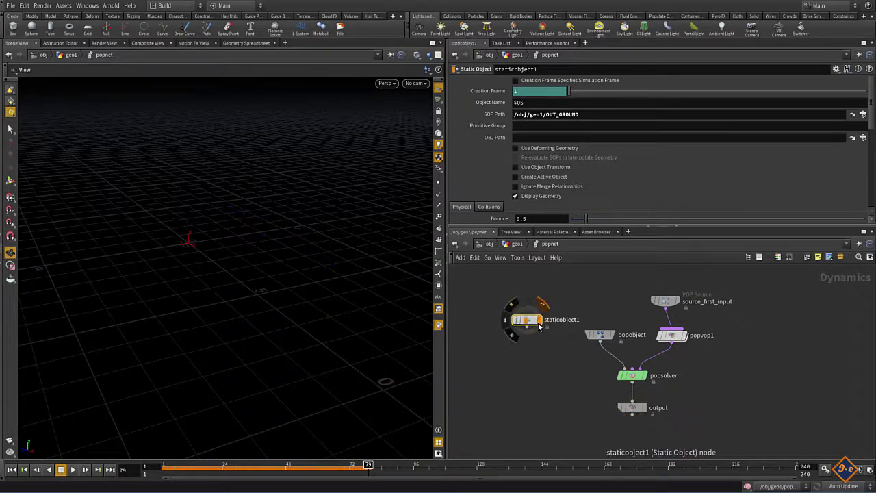
{"action": "left_click", "coordinate": [12, 470]}
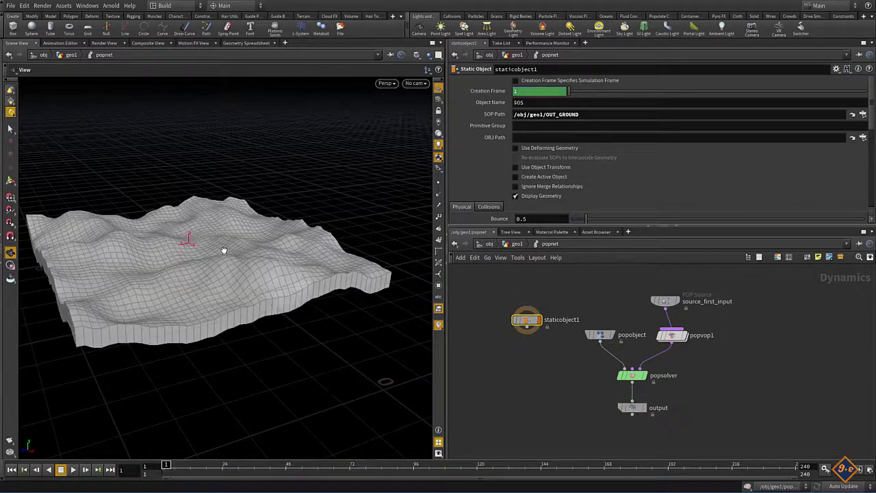
{"action": "mouse_move", "coordinate": [225, 249]}
{"action": "left_mouse_down"}
{"action": "mouse_move", "coordinate": [241, 307]}
{"action": "mouse_move", "coordinate": [224, 308]}
{"action": "left_mouse_up"}
{"action": "scroll", "coordinate": [584, 156], "scroll_direction": "down", "scroll_amount": 3}
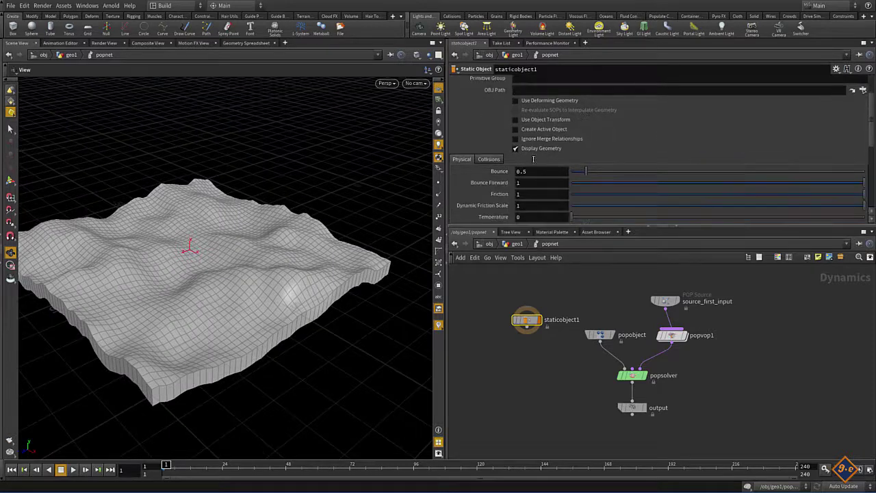
{"action": "scroll", "coordinate": [533, 159], "scroll_direction": "down", "scroll_amount": 3}
{"action": "scroll", "coordinate": [192, 221], "scroll_direction": "up", "scroll_amount": 2}
Show staticobject1's collision guide with Laser Scan at 55 uniform divisions, hiding display geometry
{"action": "left_click", "coordinate": [490, 112]}
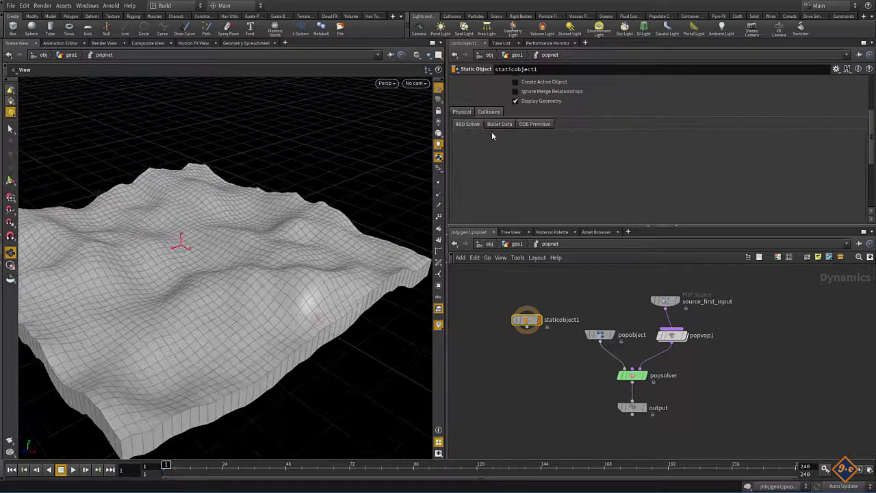
{"action": "left_click", "coordinate": [460, 159]}
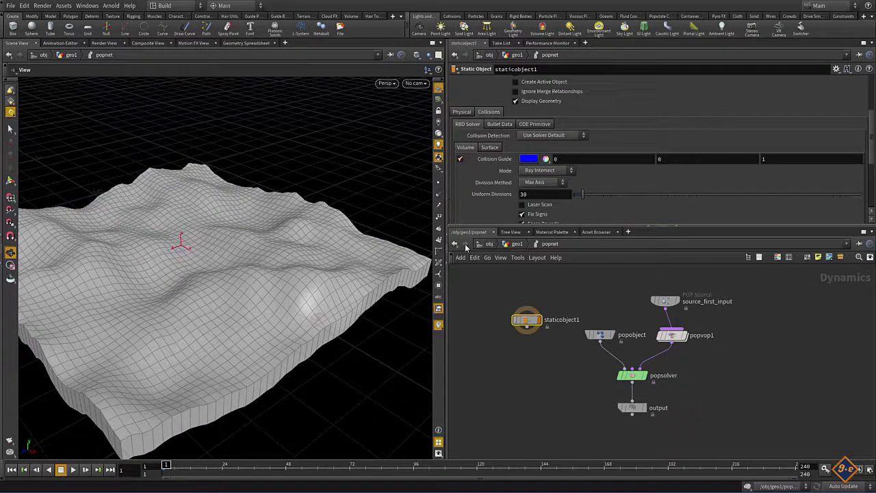
{"action": "left_click", "coordinate": [516, 101]}
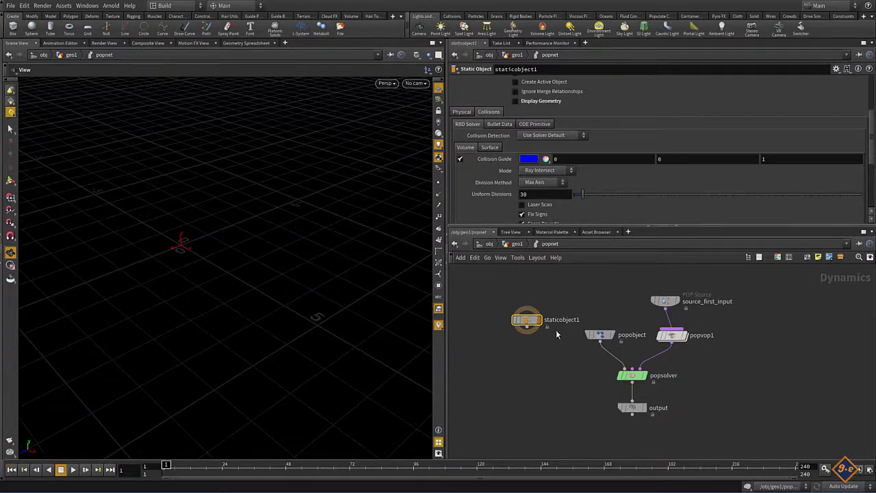
{"action": "scroll", "coordinate": [586, 194], "scroll_direction": "down", "scroll_amount": 2}
{"action": "scroll", "coordinate": [586, 196], "scroll_direction": "down", "scroll_amount": 1}
{"action": "left_click", "coordinate": [522, 169]}
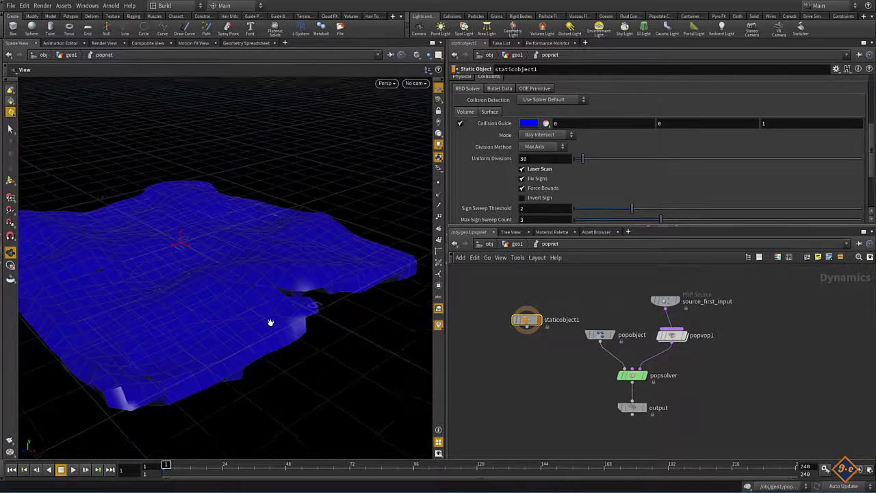
{"action": "mouse_move", "coordinate": [596, 165]}
{"action": "left_mouse_down"}
{"action": "mouse_move", "coordinate": [606, 165]}
{"action": "mouse_move", "coordinate": [594, 159]}
{"action": "left_mouse_up"}
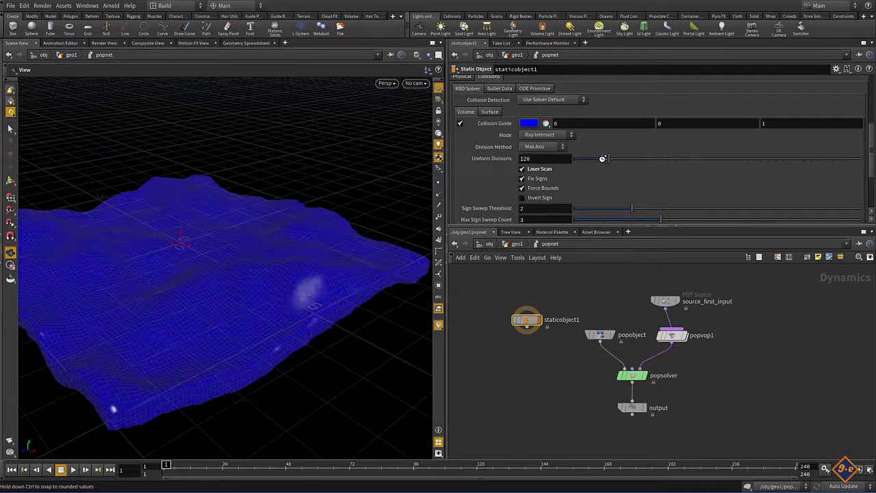
{"action": "left_click_drag", "start_coordinate": [594, 168], "coordinate": [589, 162]}
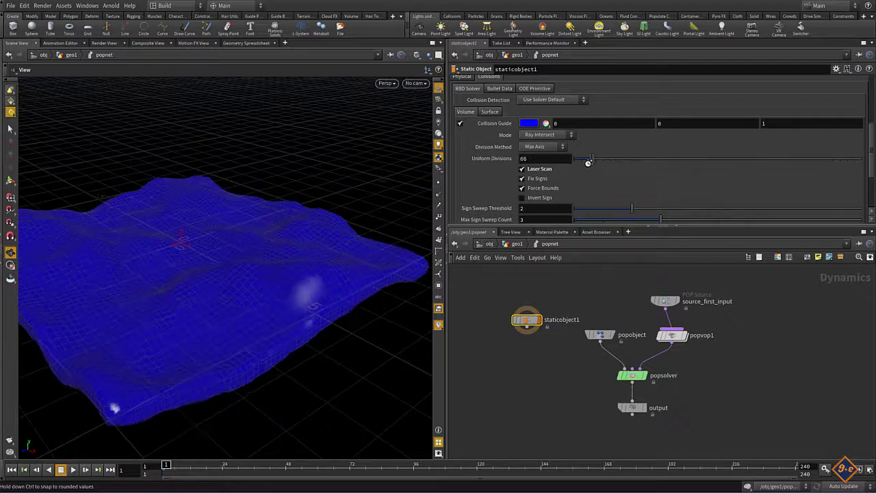
{"action": "left_click_drag", "start_coordinate": [256, 352], "coordinate": [187, 342], "text": "alt"}
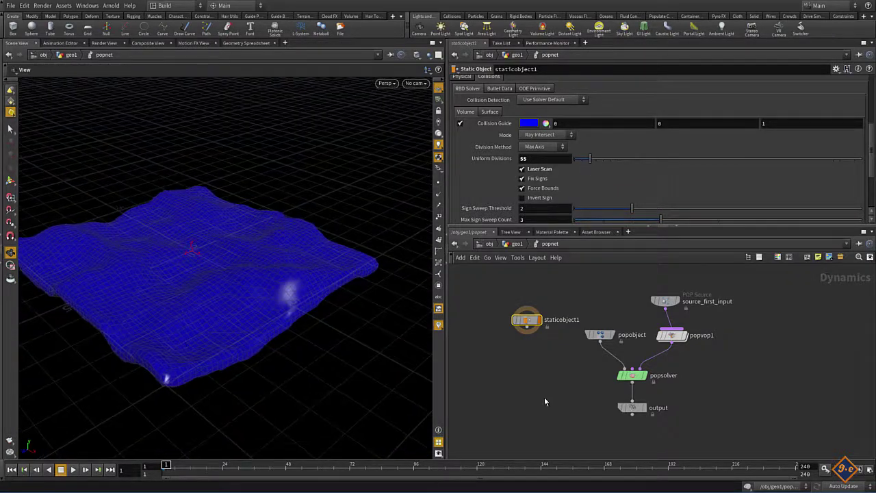
Insert a merge1 node between popsolver and output
{"action": "key", "text": "Tab"}
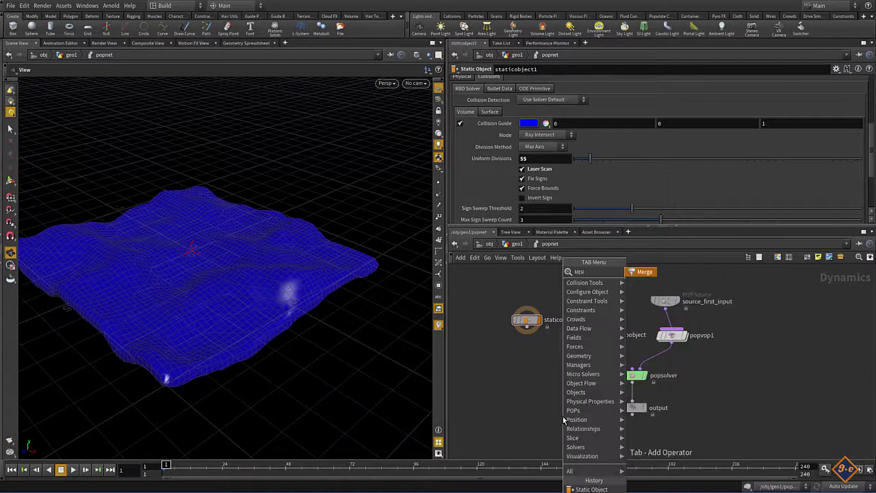
{"action": "left_click", "coordinate": [563, 420]}
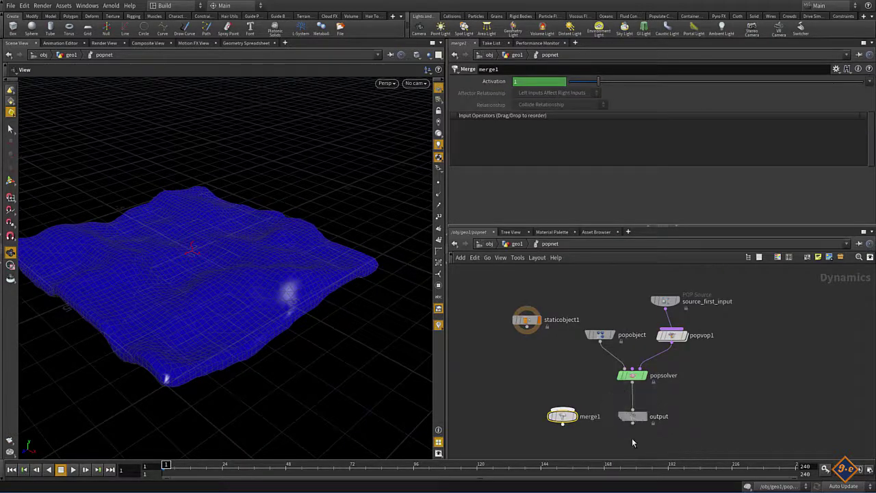
{"action": "left_click_drag", "start_coordinate": [563, 417], "coordinate": [632, 413]}
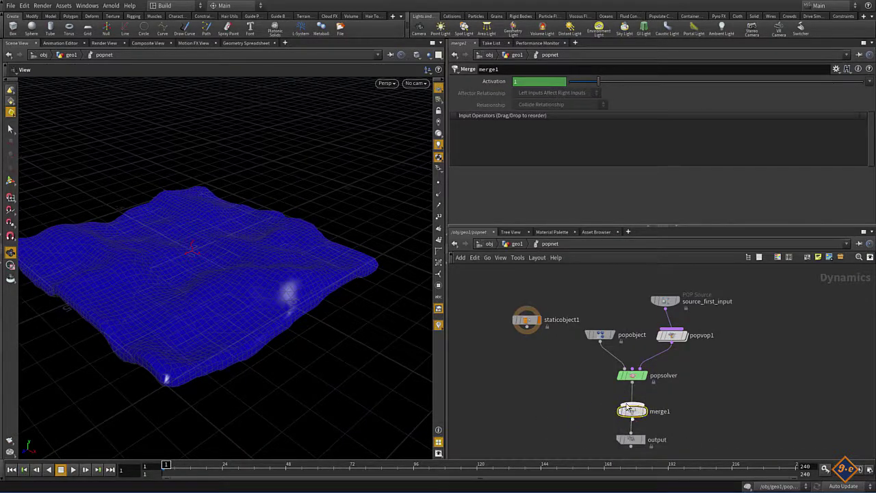
{"action": "left_click_drag", "start_coordinate": [649, 420], "coordinate": [526, 330]}
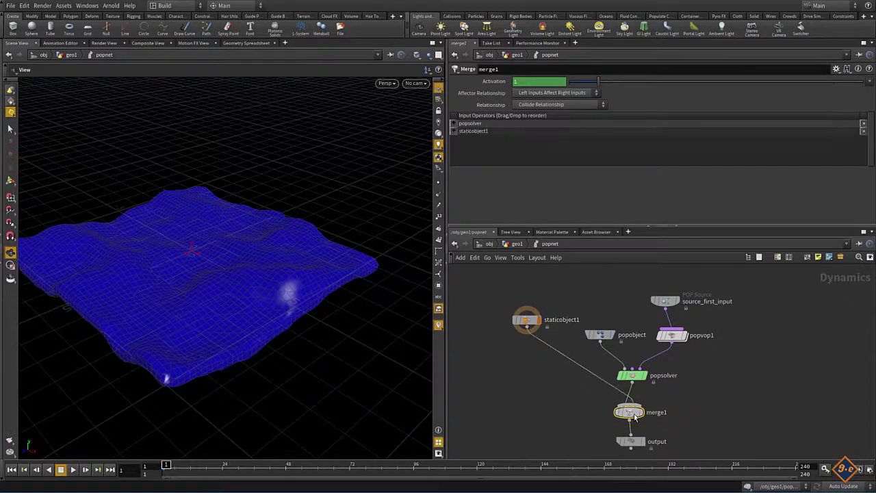
List staticobject1 first in merge1, display the output node, and move it lower
{"action": "left_click_drag", "start_coordinate": [469, 131], "coordinate": [469, 122]}
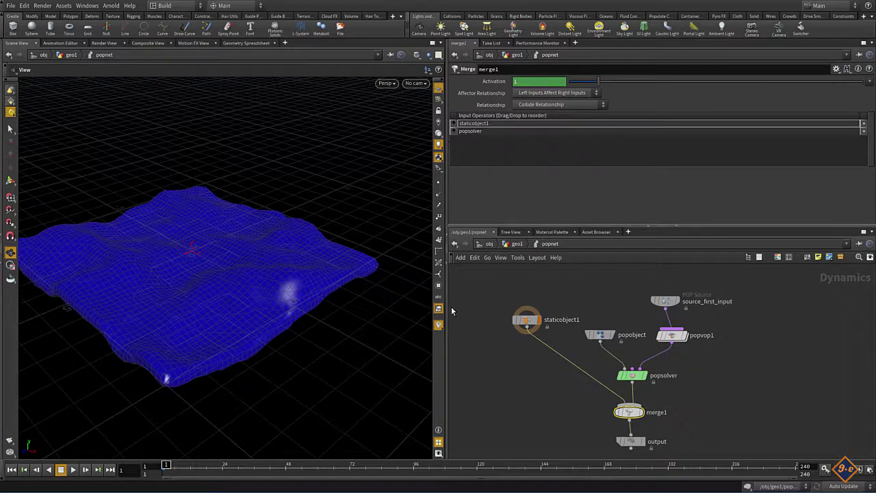
{"action": "middle_click_drag", "start_coordinate": [697, 431], "coordinate": [693, 400]}
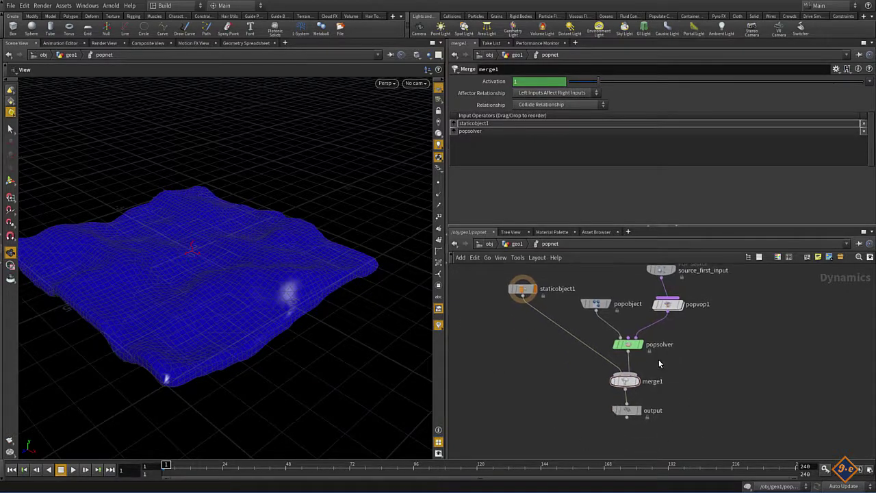
{"action": "left_click", "coordinate": [640, 411]}
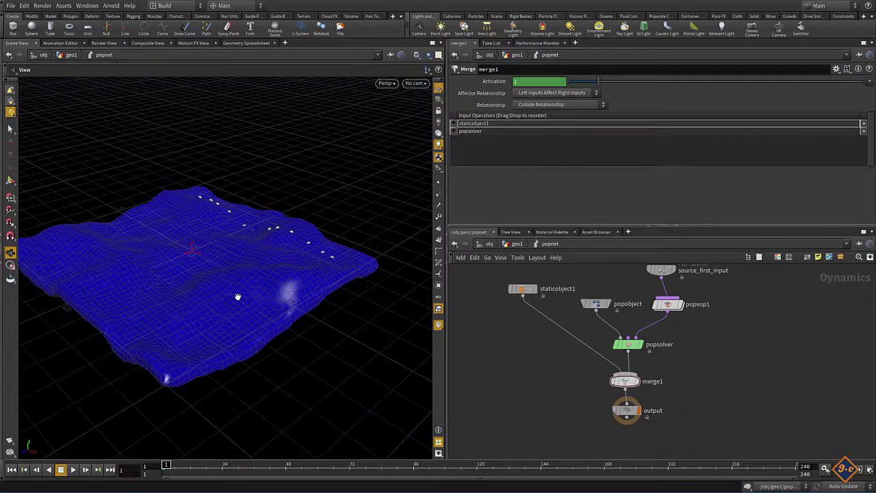
{"action": "left_click_drag", "start_coordinate": [236, 296], "coordinate": [209, 300]}
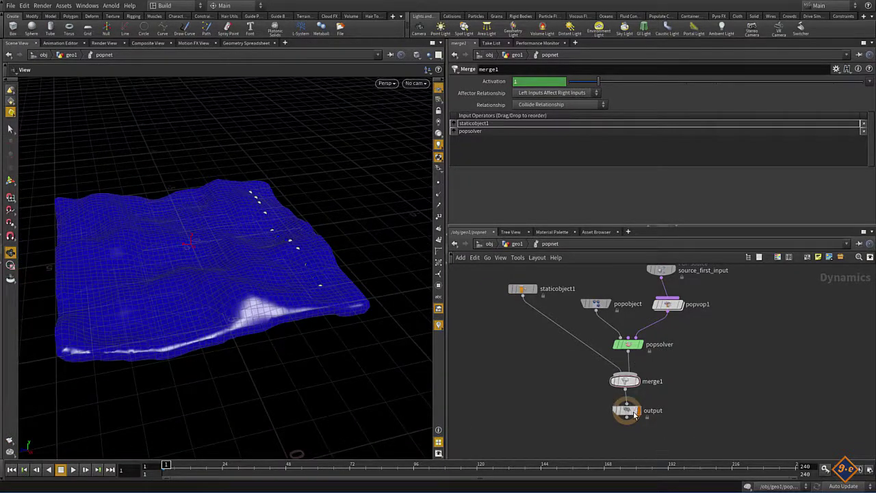
{"action": "left_click_drag", "start_coordinate": [626, 410], "coordinate": [620, 443]}
{"action": "key", "text": "Tab"}
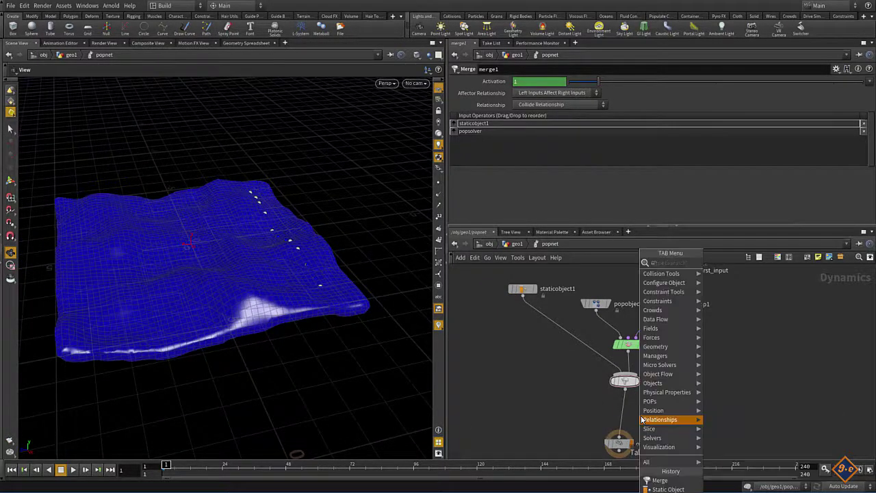
{"action": "key", "text": "Escape"}
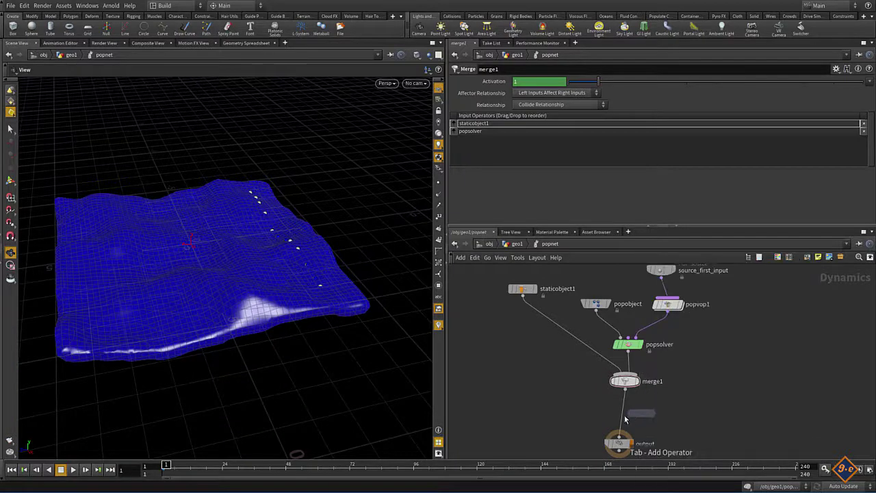
Insert gravity1 between merge1 and output and play to watch particles slide across the terrain
{"action": "left_click", "coordinate": [626, 419]}
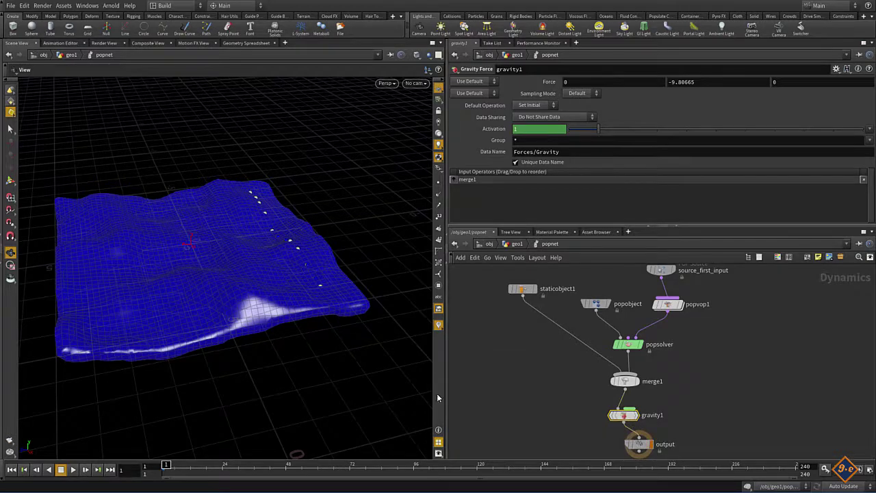
{"action": "left_click", "coordinate": [73, 468]}
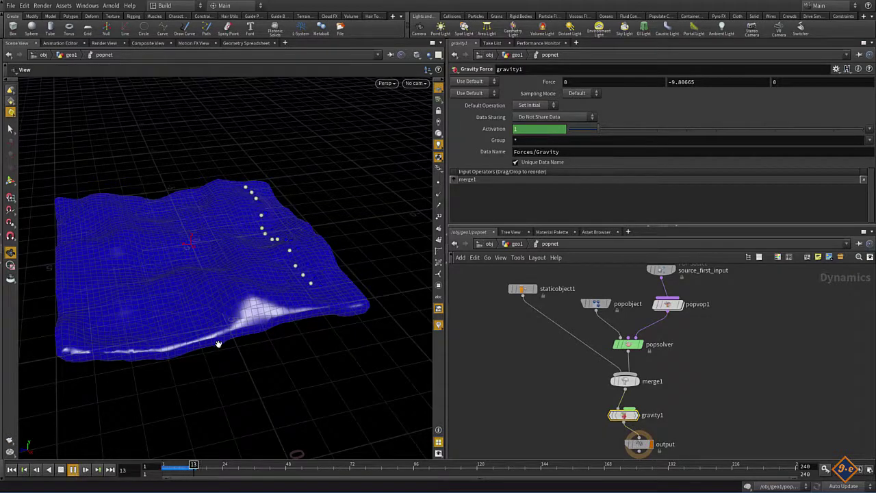
{"action": "mouse_move", "coordinate": [235, 348]}
{"action": "left_mouse_down"}
{"action": "mouse_move", "coordinate": [198, 276]}
{"action": "mouse_move", "coordinate": [222, 331]}
{"action": "left_mouse_up"}
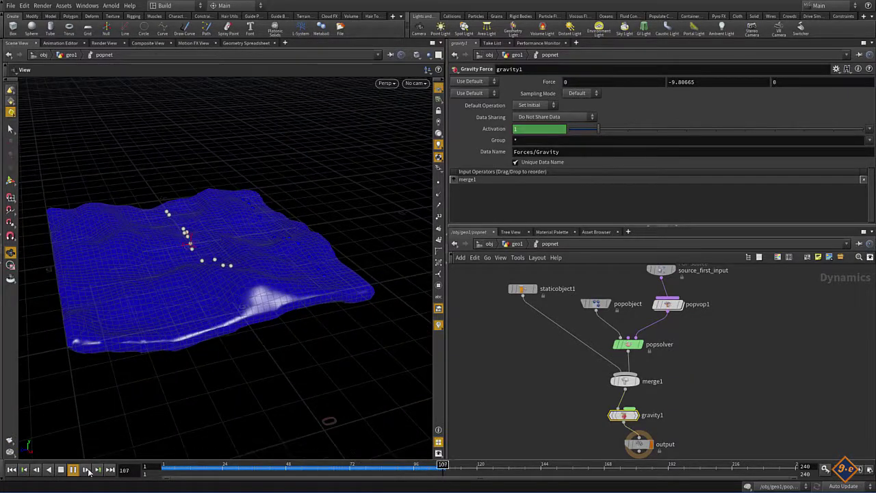
{"action": "mouse_move", "coordinate": [781, 331]}
{"action": "middle_mouse_down"}
{"action": "mouse_move", "coordinate": [736, 356]}
{"action": "mouse_move", "coordinate": [727, 420]}
{"action": "middle_mouse_up"}
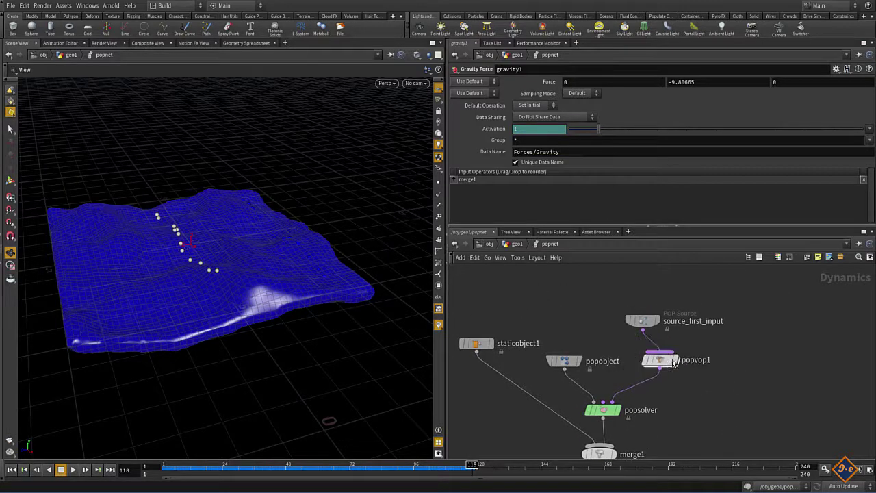
Insert a POP Sprite node between popvop1 and popsolver
{"action": "key", "text": "Tab"}
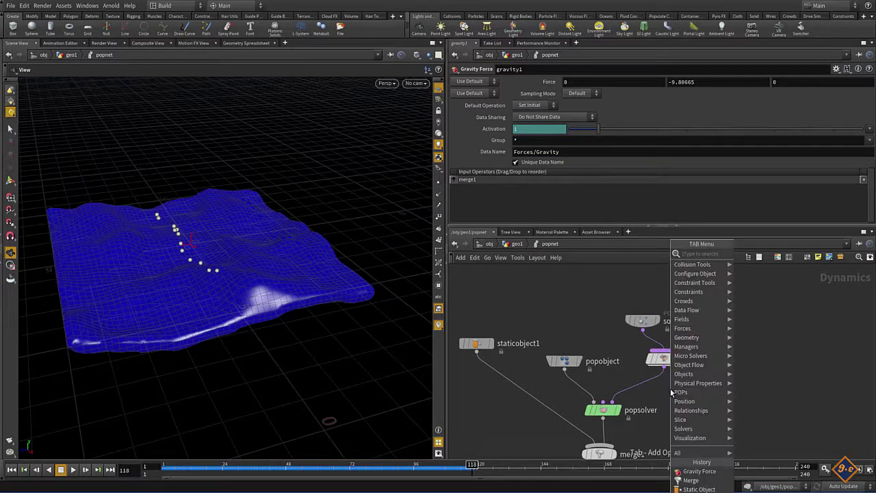
{"action": "type", "text": "spo"}
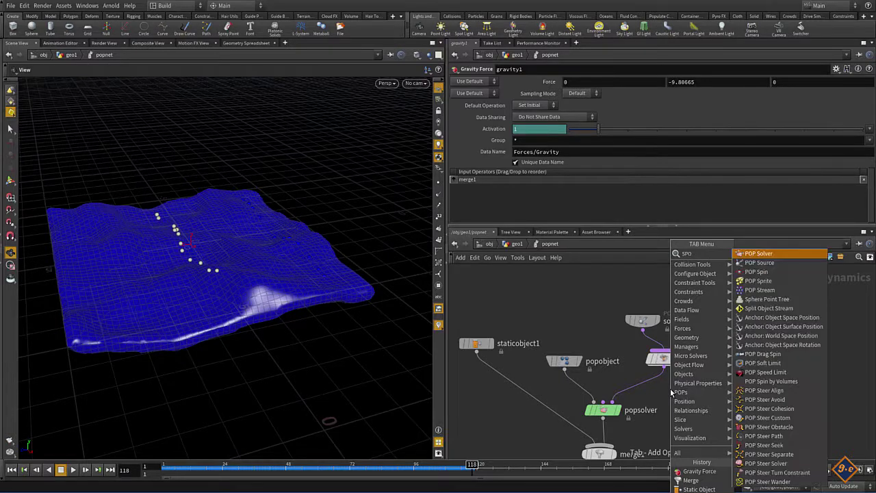
{"action": "key", "text": "Down"}
{"action": "key", "text": "Down"}
{"action": "key", "text": "Return"}
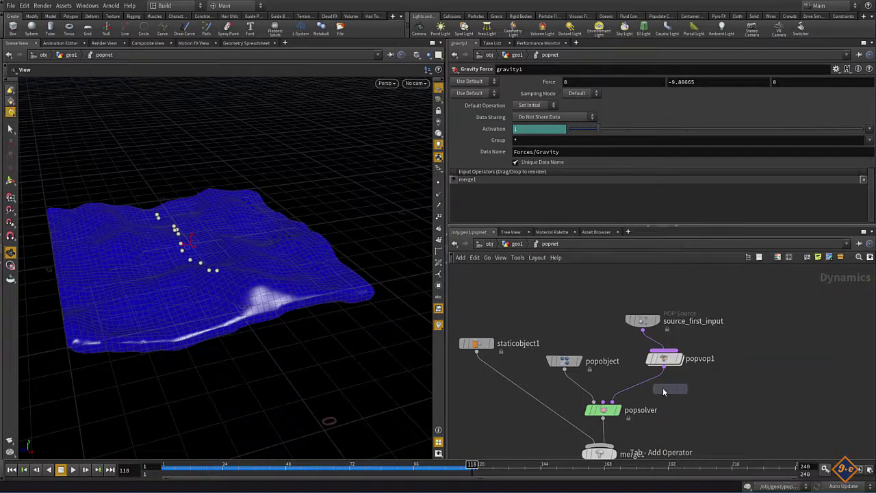
{"action": "left_click", "coordinate": [643, 391]}
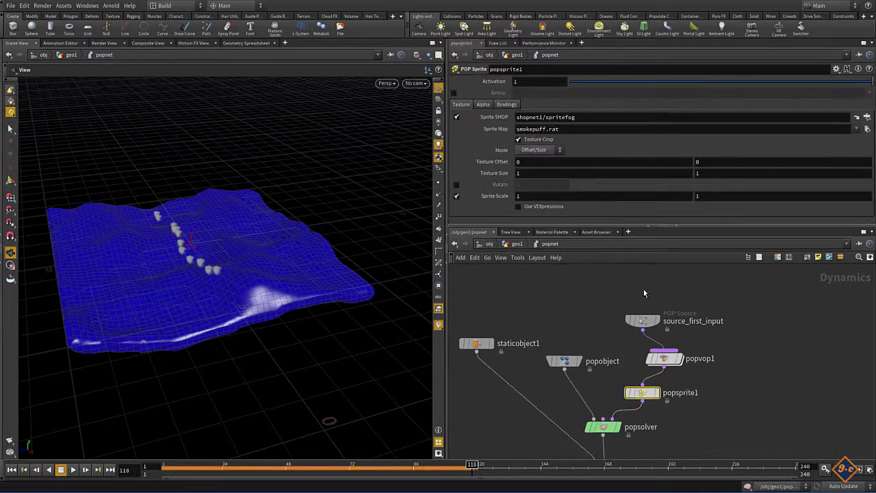
Change popsprite1's Sprite Map to circle.pic
{"action": "double_click", "coordinate": [547, 129]}
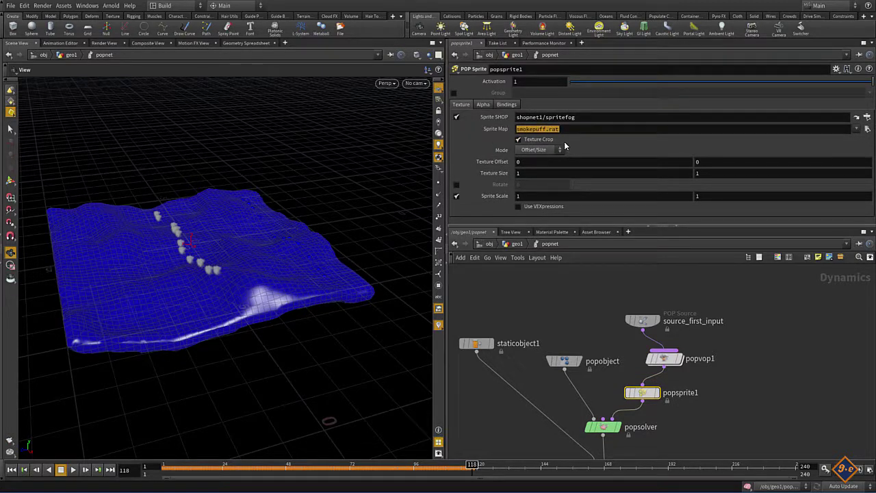
{"action": "type", "text": "CIC"}
{"action": "key", "text": "BackSpace"}
{"action": "key", "text": "BackSpace"}
{"action": "key", "text": "BackSpace"}
{"action": "type", "text": "cicle."}
{"action": "key", "text": "Return"}
Rewind and play the simulation to frame 26 to view the circle sprites
{"action": "type", "text": "r"}
{"action": "middle_click_drag", "start_coordinate": [753, 388], "coordinate": [740, 348]}
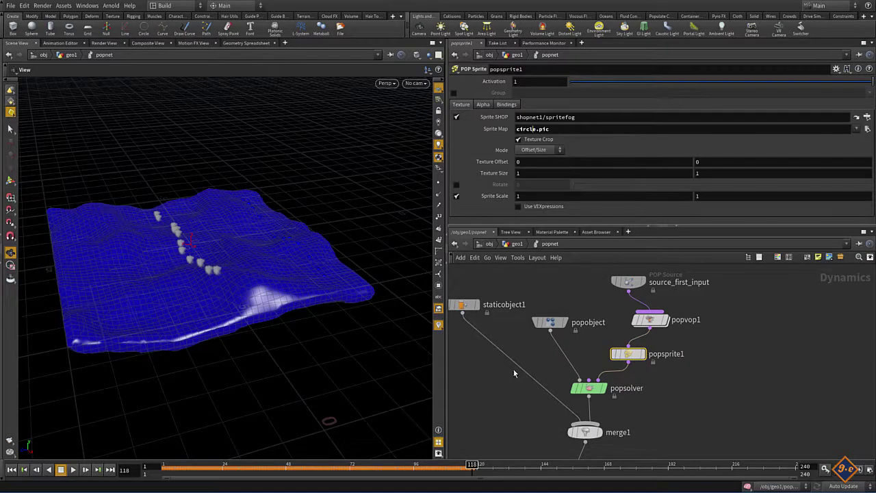
{"action": "left_click", "coordinate": [11, 470]}
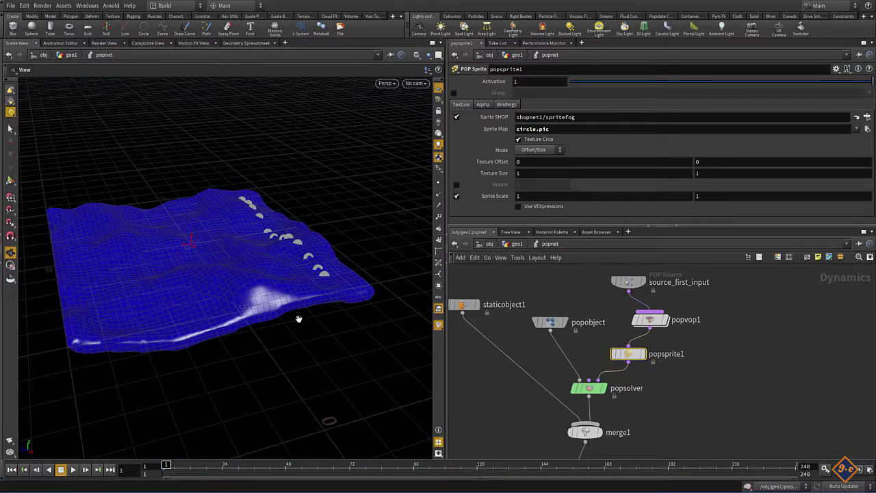
{"action": "mouse_move", "coordinate": [256, 349]}
{"action": "left_mouse_down"}
{"action": "mouse_move", "coordinate": [292, 338]}
{"action": "mouse_move", "coordinate": [275, 335]}
{"action": "mouse_move", "coordinate": [256, 363]}
{"action": "mouse_move", "coordinate": [343, 352]}
{"action": "mouse_move", "coordinate": [311, 332]}
{"action": "left_mouse_up"}
{"action": "key", "text": "Up"}
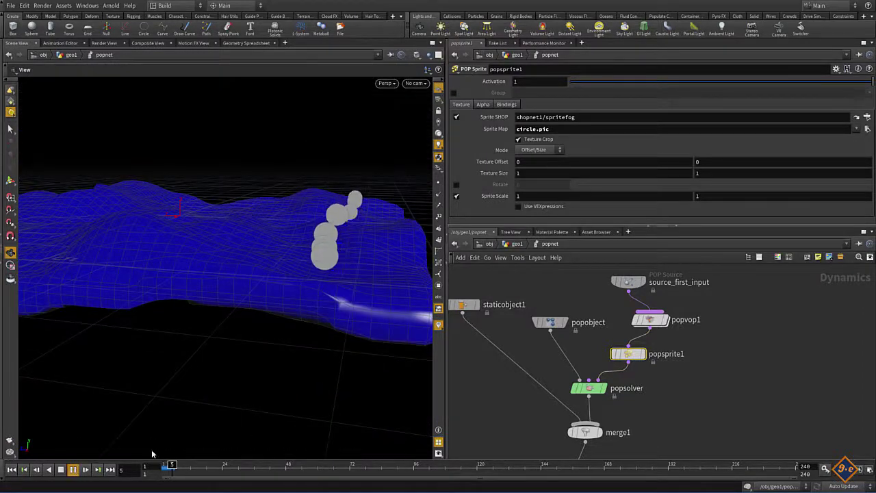
{"action": "key", "text": "Down"}
{"action": "mouse_move", "coordinate": [308, 323]}
{"action": "left_mouse_down"}
{"action": "mouse_move", "coordinate": [209, 405]}
{"action": "mouse_move", "coordinate": [231, 386]}
{"action": "mouse_move", "coordinate": [162, 313]}
{"action": "mouse_move", "coordinate": [169, 326]}
{"action": "left_mouse_up"}
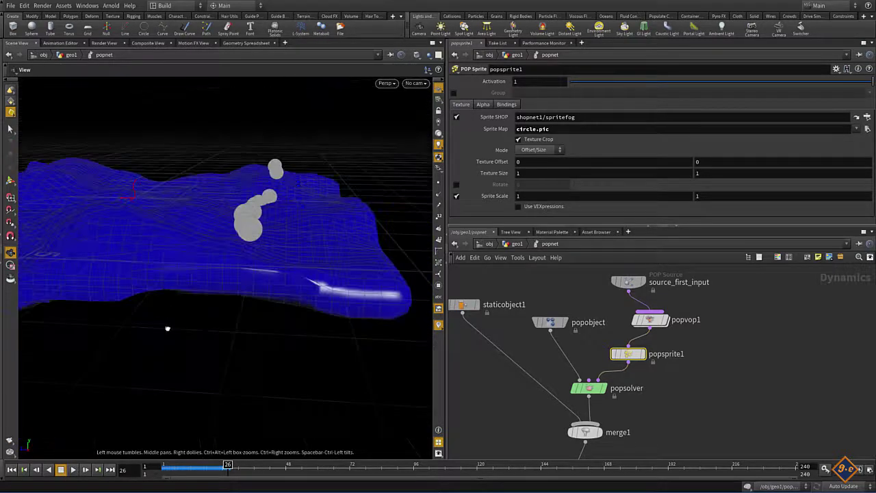
{"action": "left_click_drag", "start_coordinate": [260, 350], "coordinate": [204, 313]}
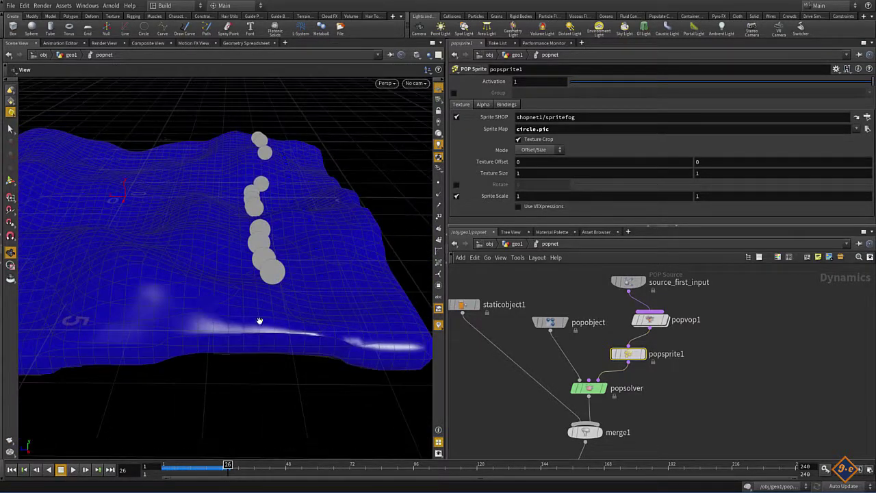
On staticobject1, hide the blue collision guide so the grey terrain geometry shows
{"action": "left_click", "coordinate": [465, 305]}
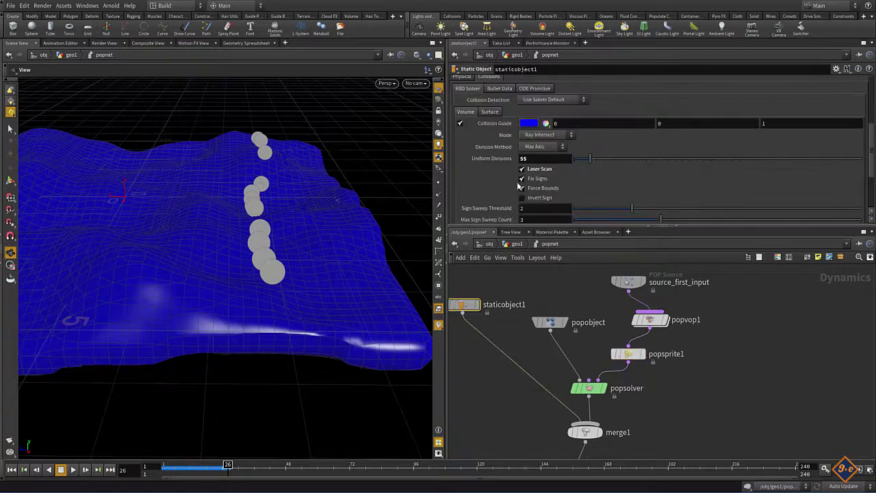
{"action": "left_click", "coordinate": [460, 123]}
{"action": "scroll", "coordinate": [521, 164], "scroll_direction": "up", "scroll_amount": 3}
{"action": "scroll", "coordinate": [527, 185], "scroll_direction": "up", "scroll_amount": 5}
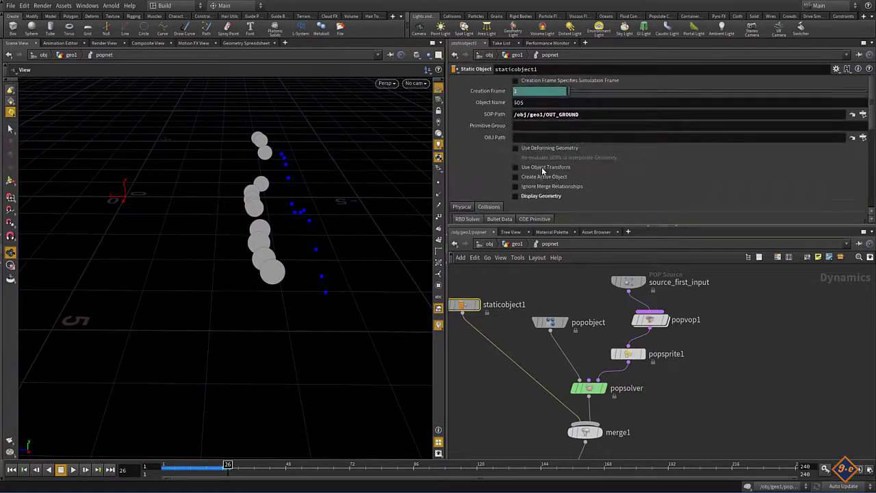
{"action": "left_click_drag", "start_coordinate": [305, 349], "coordinate": [329, 335]}
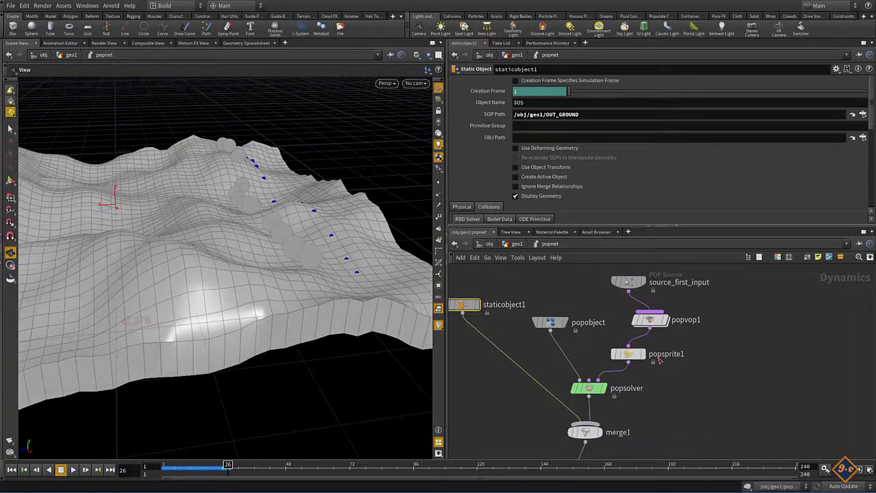
Start adding a new POP node by searching 'op' in the Tab menu
{"action": "left_click", "coordinate": [627, 361]}
{"action": "key", "text": "Escape"}
{"action": "key", "text": "Tab"}
{"action": "type", "text": "op"}
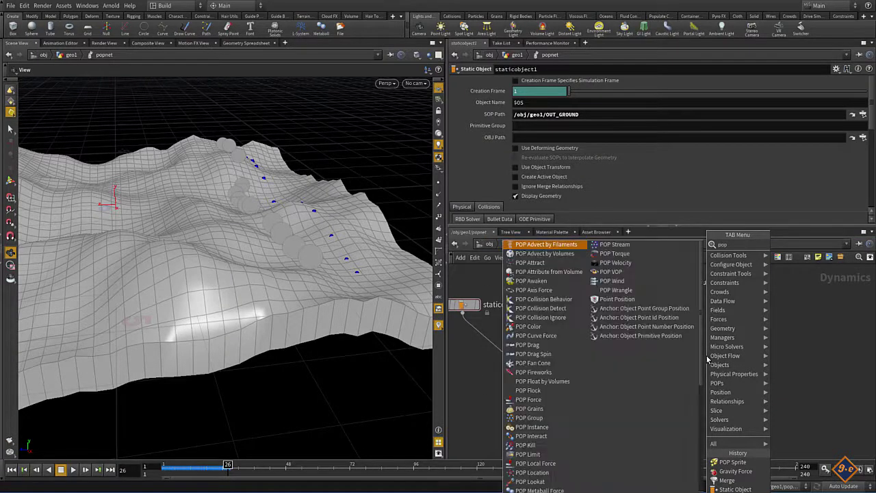
Insert a POP Color between popvop1 and popsprite1 with Color Type set to Random
{"action": "key", "text": "Return"}
{"action": "left_click", "coordinate": [709, 357]}
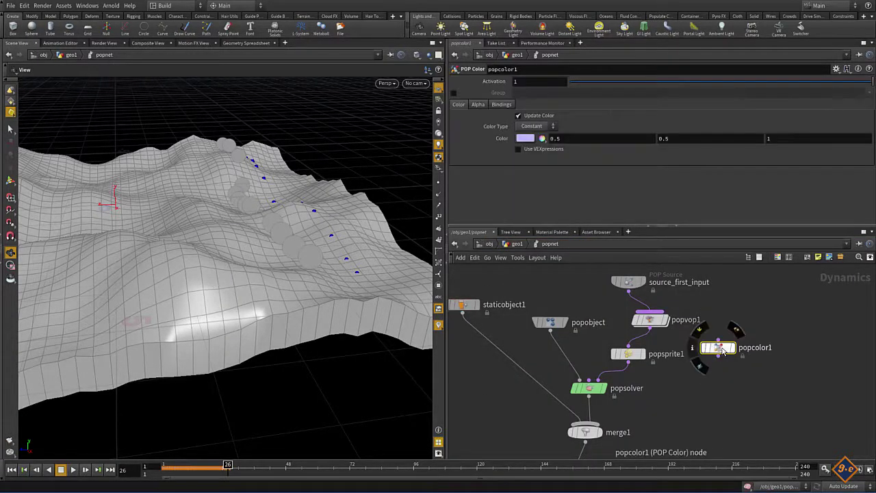
{"action": "left_click_drag", "start_coordinate": [723, 352], "coordinate": [631, 346]}
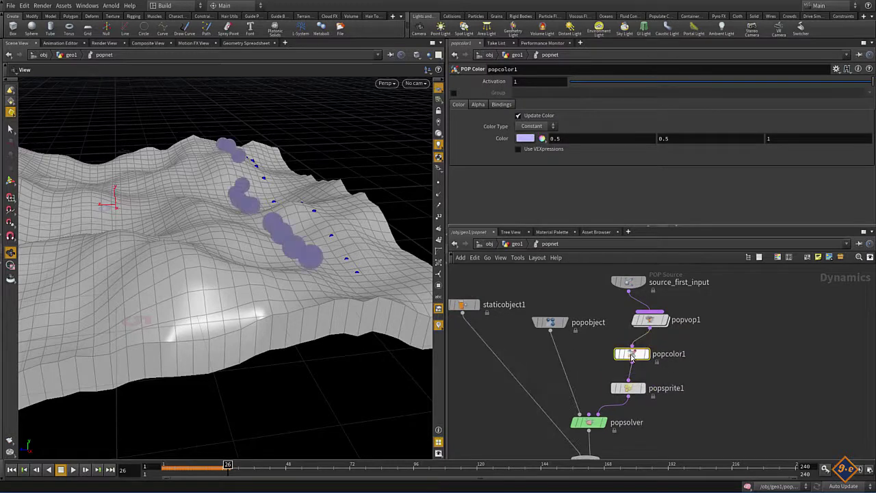
{"action": "left_click", "coordinate": [534, 126]}
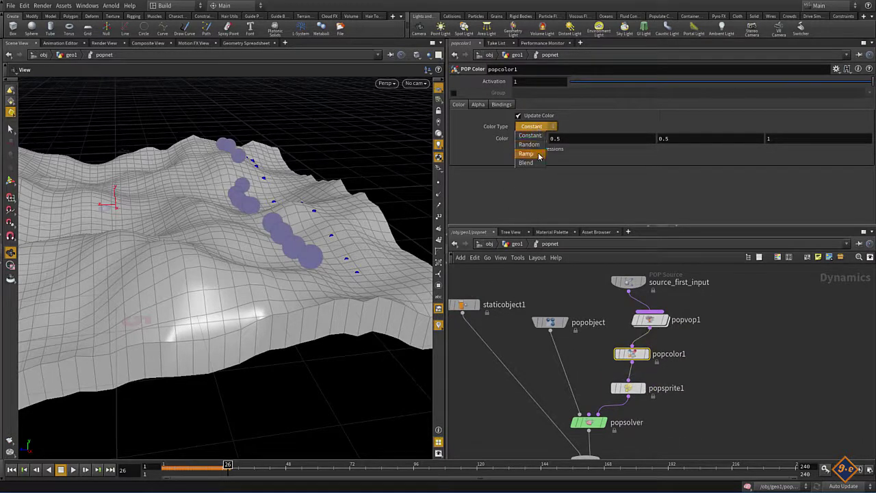
{"action": "left_click", "coordinate": [531, 137]}
Inspect the randomly coloured particles from new angles, then return to the geo1 network
{"action": "mouse_move", "coordinate": [303, 362]}
{"action": "left_mouse_down"}
{"action": "mouse_move", "coordinate": [266, 352]}
{"action": "mouse_move", "coordinate": [289, 299]}
{"action": "mouse_move", "coordinate": [287, 338]}
{"action": "mouse_move", "coordinate": [273, 316]}
{"action": "mouse_move", "coordinate": [283, 318]}
{"action": "mouse_move", "coordinate": [272, 331]}
{"action": "mouse_move", "coordinate": [290, 345]}
{"action": "left_mouse_up"}
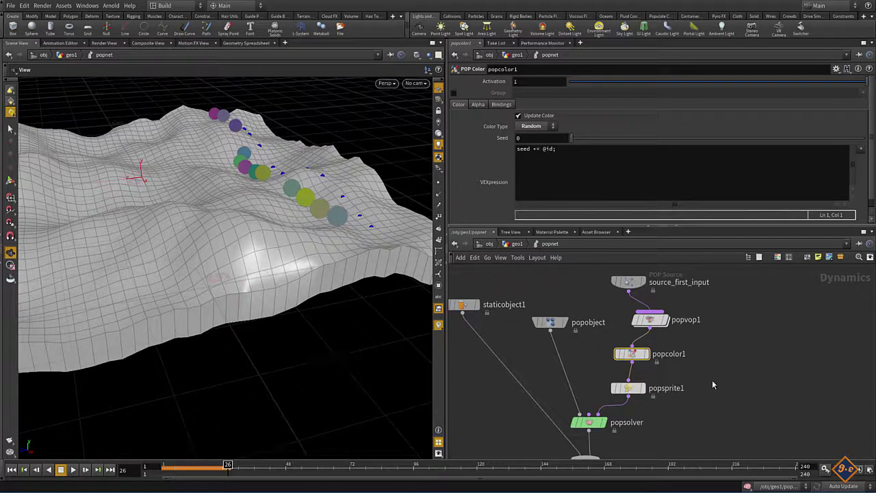
{"action": "scroll", "coordinate": [712, 380], "scroll_direction": "down", "scroll_amount": 1}
{"action": "middle_click_drag", "start_coordinate": [712, 380], "coordinate": [790, 322]}
{"action": "scroll", "coordinate": [746, 339], "scroll_direction": "down", "scroll_amount": 2}
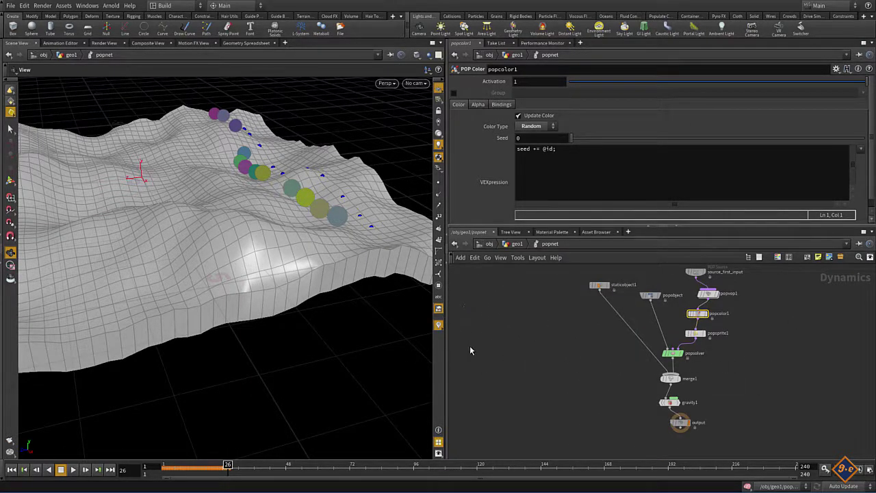
{"action": "left_click", "coordinate": [529, 373]}
{"action": "left_click_drag", "start_coordinate": [282, 169], "coordinate": [284, 178]}
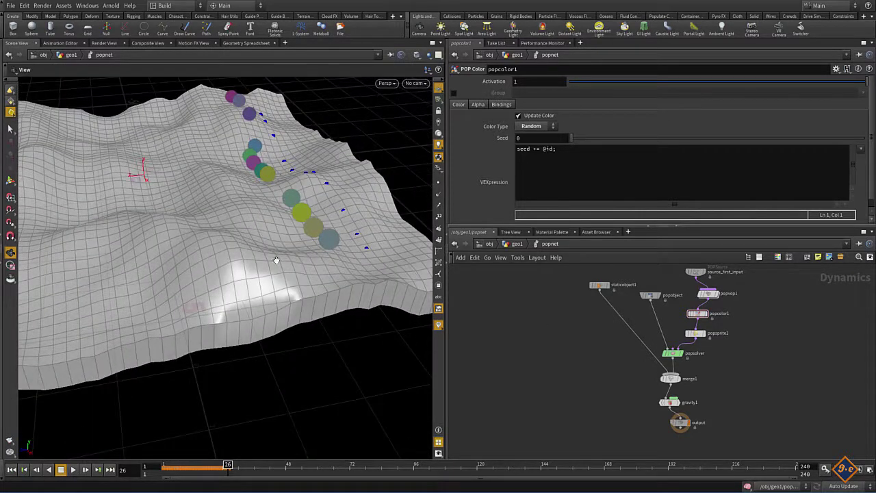
{"action": "left_click", "coordinate": [516, 242]}
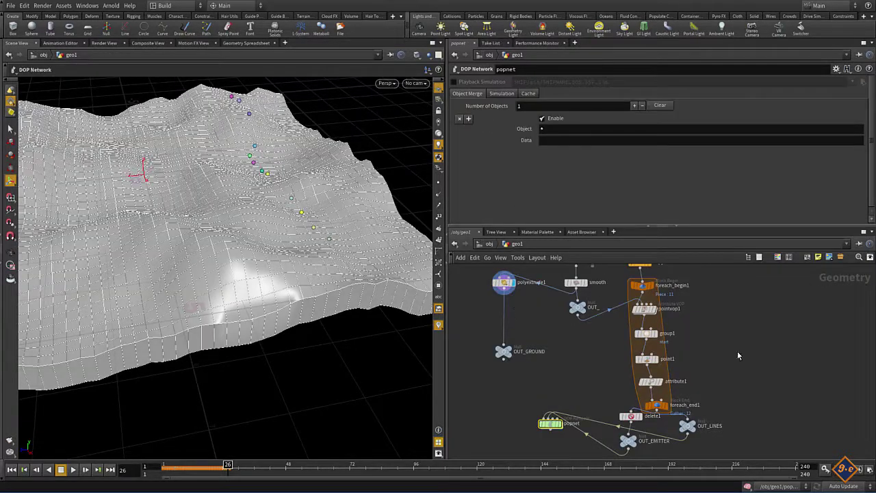
Go up to /obj, enter the PAC object and frame its file1 node
{"action": "left_click", "coordinate": [489, 245]}
{"action": "key", "text": "Tab"}
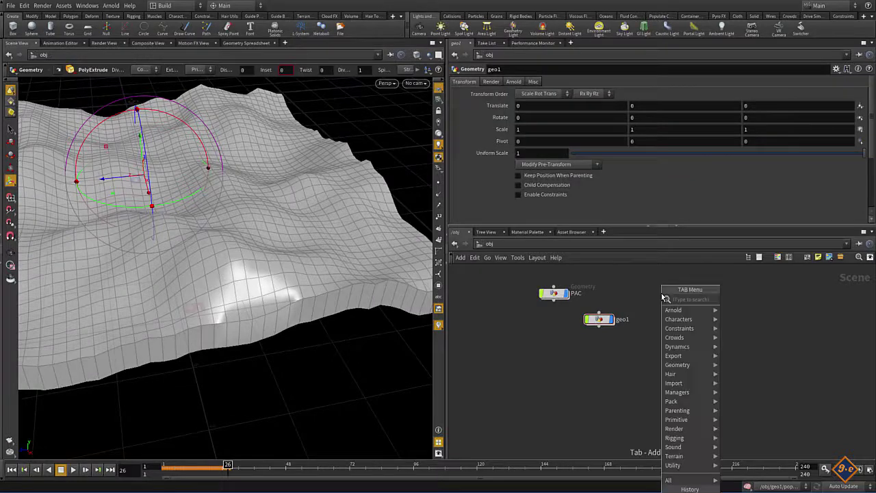
{"action": "left_click", "coordinate": [553, 349]}
{"action": "double_click", "coordinate": [555, 293]}
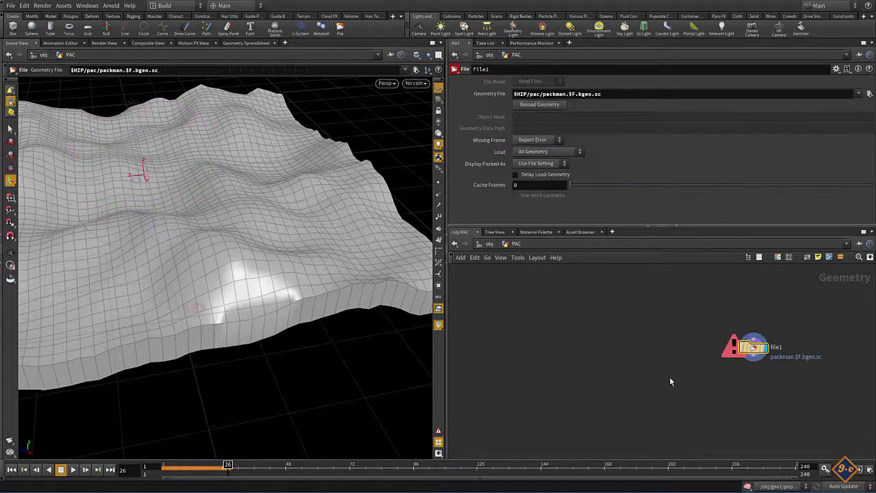
{"action": "key", "text": "h"}
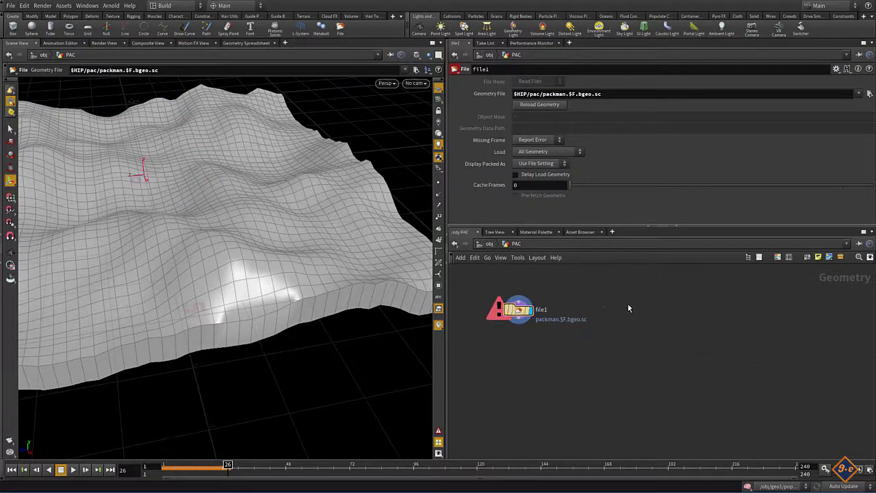
Search the node menu and pick the Dop Import SOP
{"action": "key", "text": "Tab"}
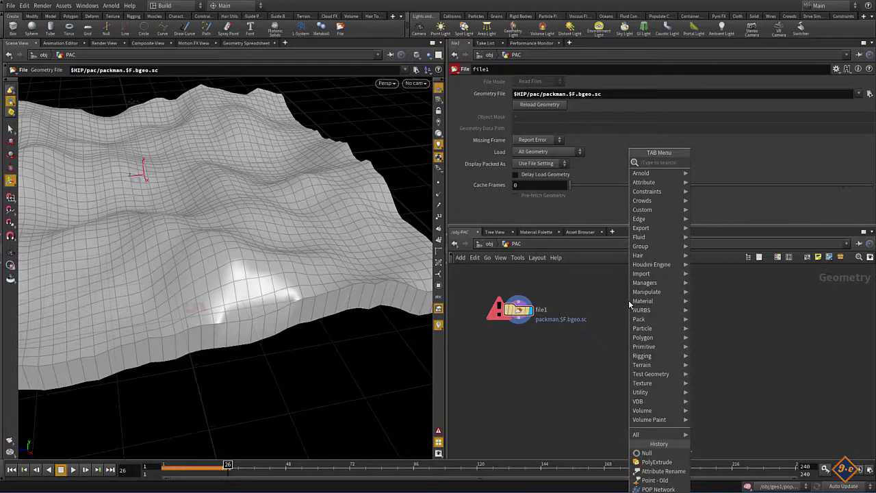
{"action": "type", "text": "impo"}
{"action": "key", "text": "BackSpace"}
{"action": "key", "text": "BackSpace"}
{"action": "key", "text": "BackSpace"}
{"action": "type", "text": "imp"}
{"action": "key", "text": "BackSpace"}
{"action": "key", "text": "BackSpace"}
{"action": "key", "text": "BackSpace"}
{"action": "type", "text": "m"}
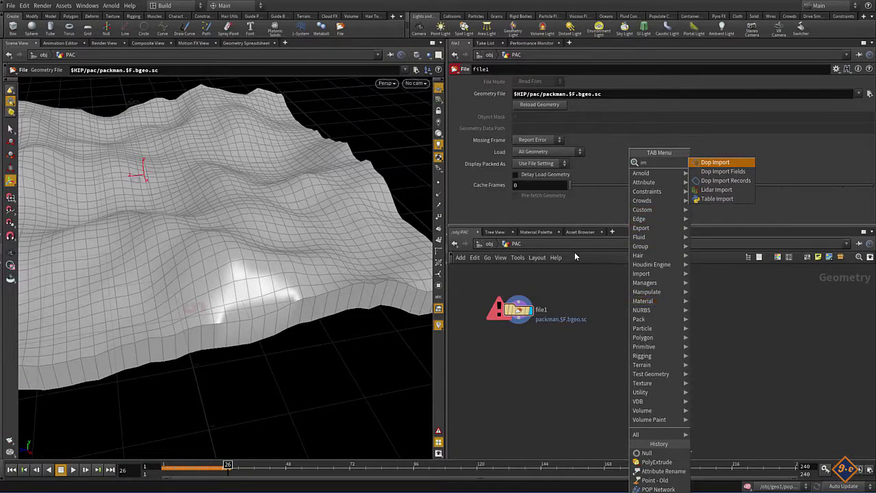
{"action": "key", "text": "Escape"}
{"action": "key", "text": "Tab"}
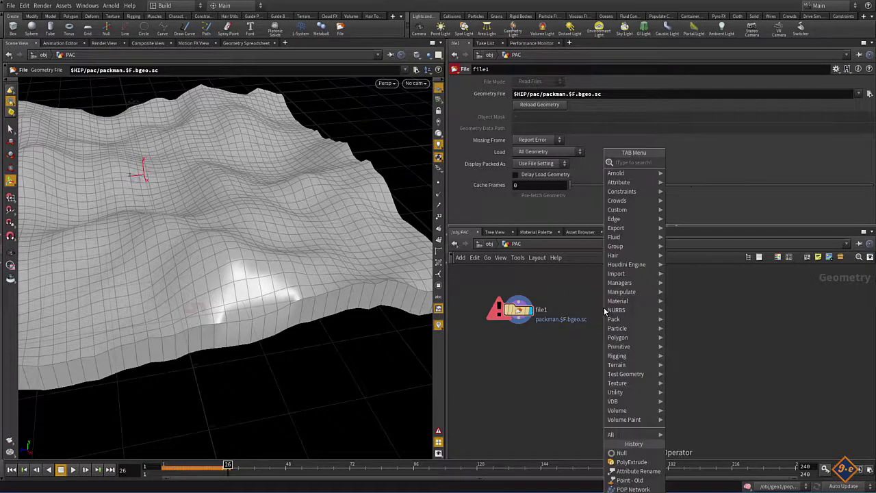
{"action": "type", "text": "do"}
{"action": "type", "text": "do"}
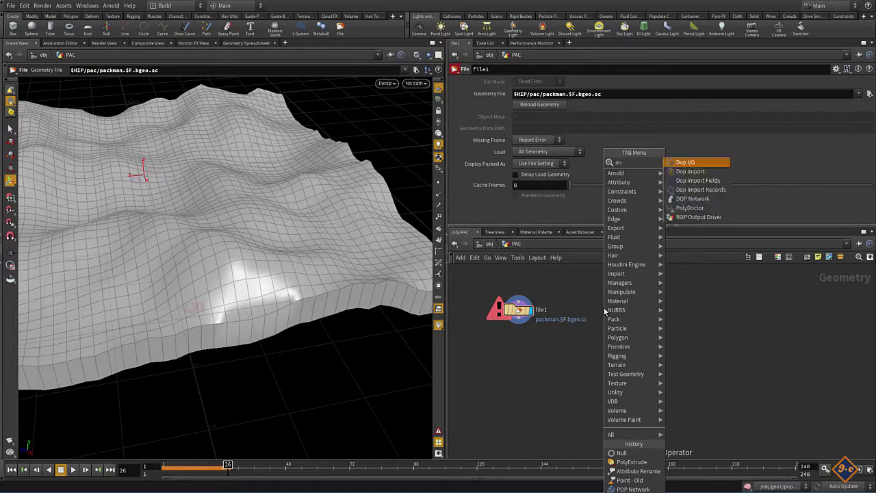
{"action": "key", "text": "Down"}
{"action": "key", "text": "Return"}
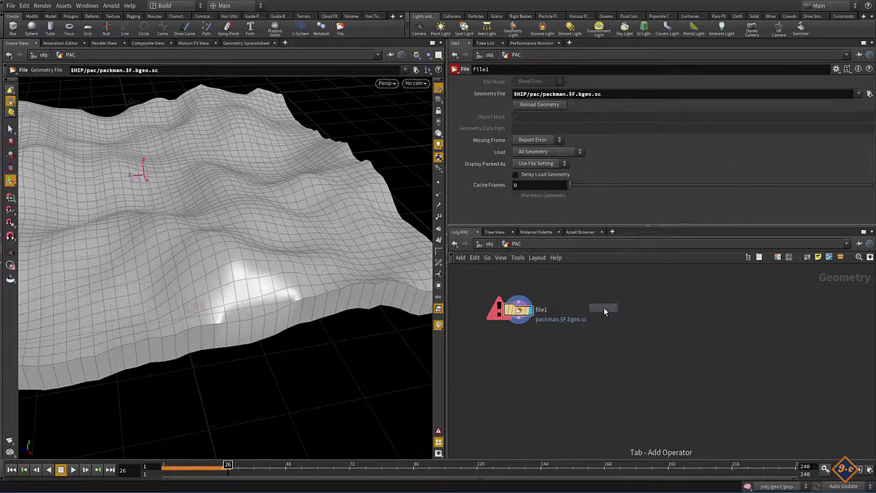
Place dopimport1 beside file1 and point its DOP Network to /obj/geo1/popnet
{"action": "left_click", "coordinate": [605, 312]}
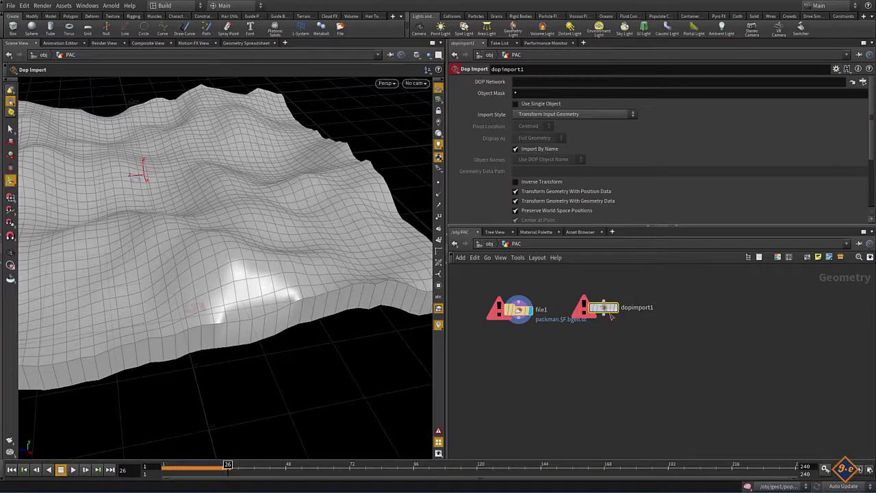
{"action": "left_click_drag", "start_coordinate": [612, 316], "coordinate": [647, 307]}
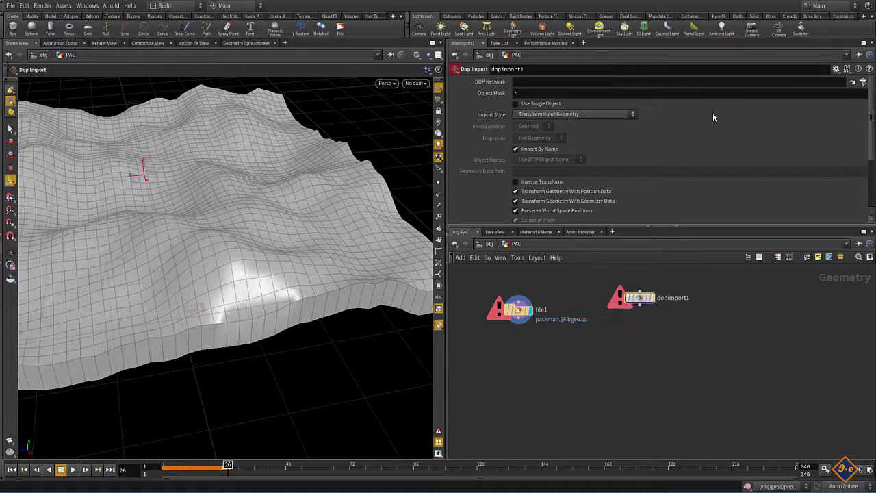
{"action": "left_click", "coordinate": [862, 82]}
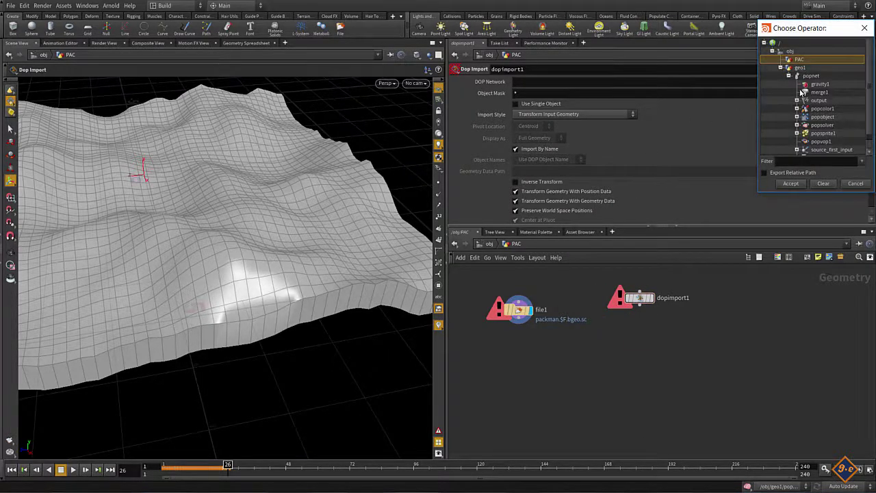
{"action": "left_click", "coordinate": [810, 77]}
{"action": "left_click", "coordinate": [791, 183]}
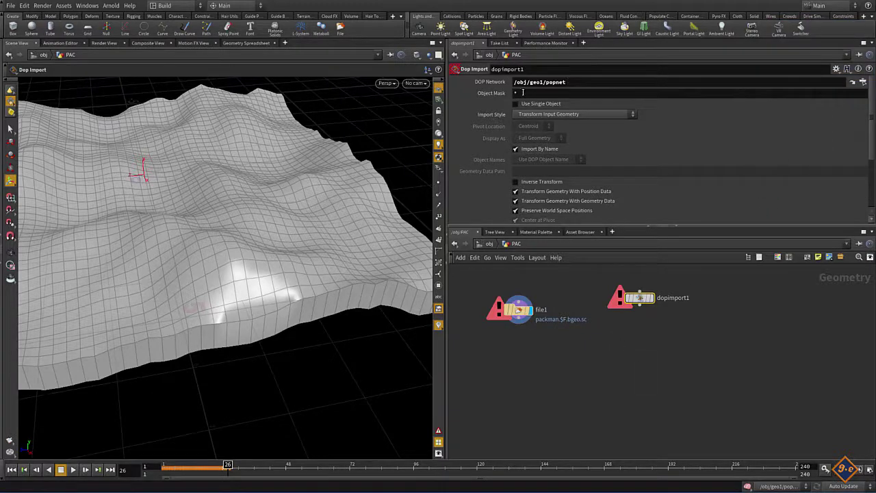
Set Import Style to Fetch Packed Geometry from DOP Network and display dopimport1
{"action": "left_click", "coordinate": [545, 115]}
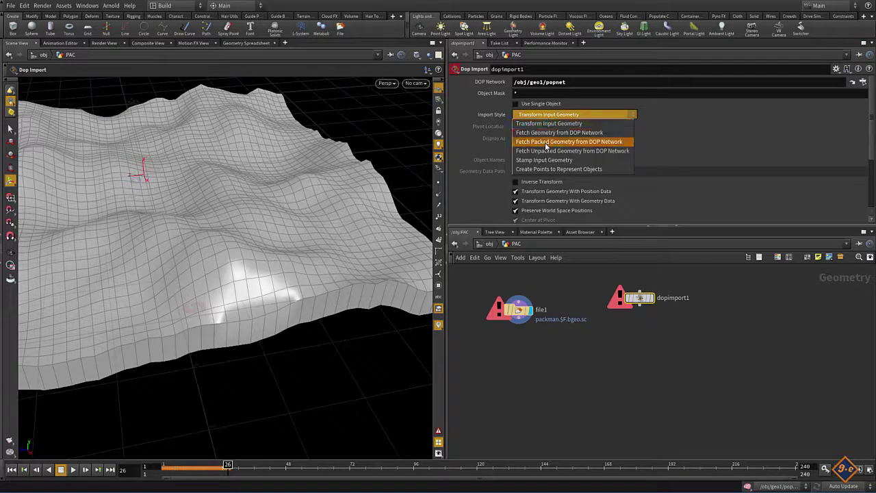
{"action": "left_click", "coordinate": [649, 296]}
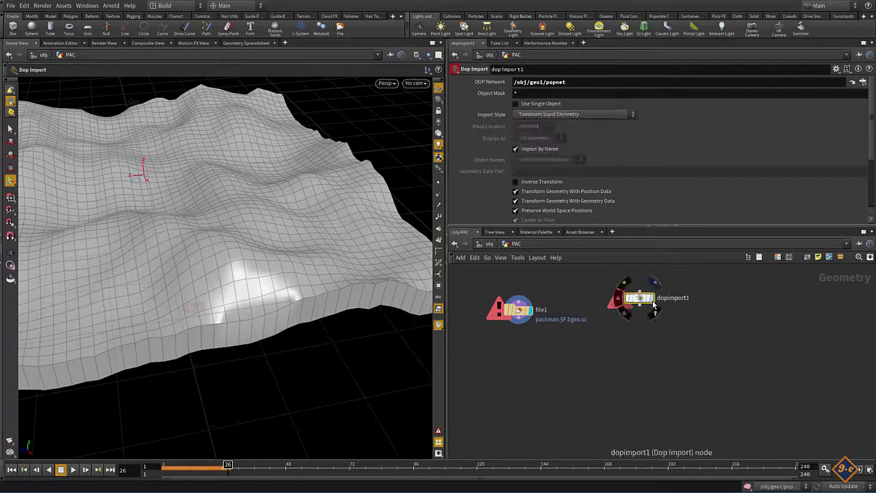
{"action": "left_click", "coordinate": [651, 297]}
{"action": "left_click", "coordinate": [545, 114]}
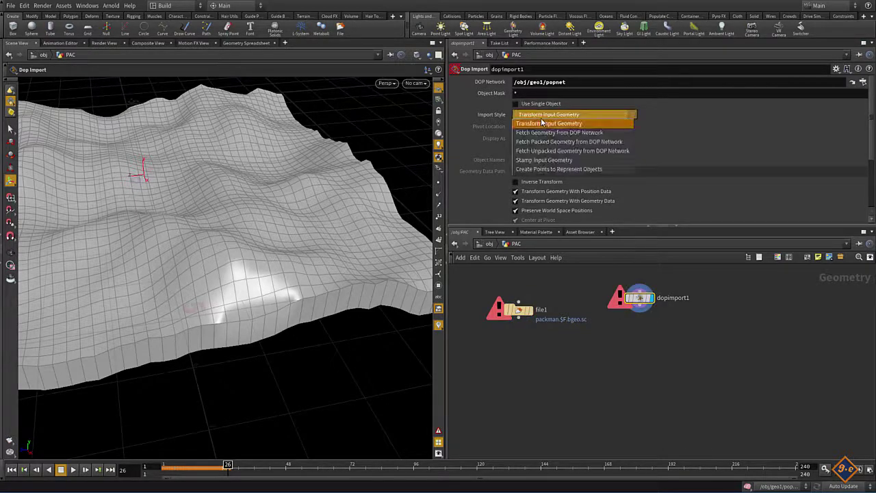
{"action": "left_click", "coordinate": [551, 147]}
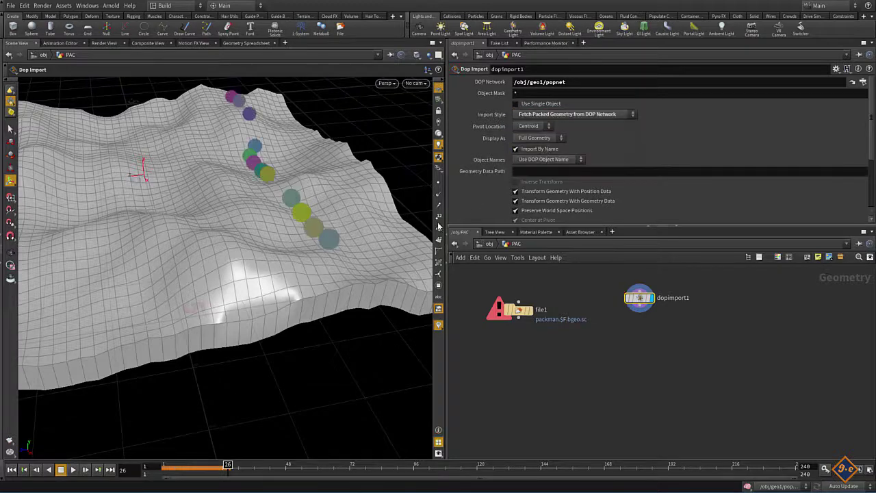
{"action": "key", "text": "s"}
{"action": "key", "text": "Escape"}
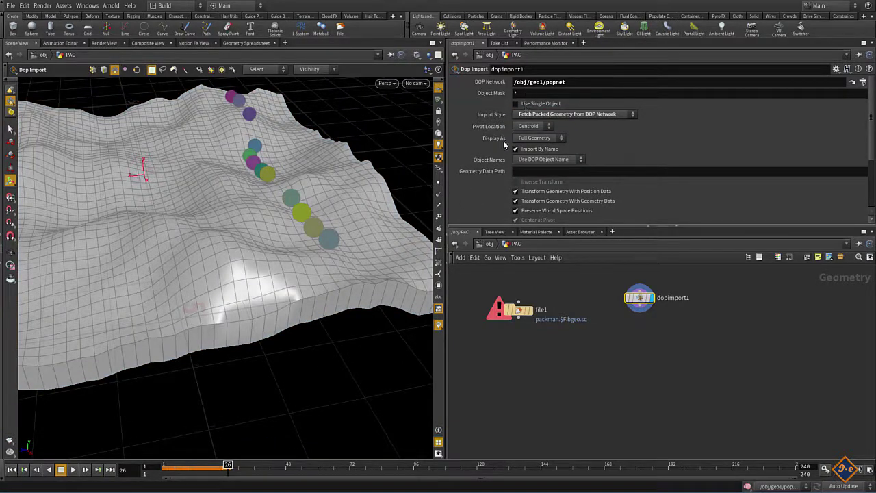
Enable Use Single Object and switch Import Style to Fetch Geometry from DOP Network
{"action": "left_click", "coordinate": [515, 103]}
{"action": "type", "text": "1"}
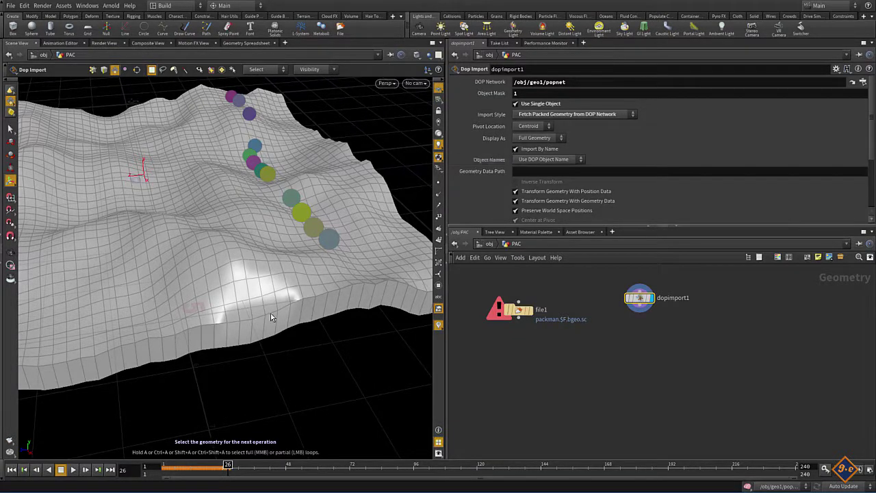
{"action": "left_click", "coordinate": [250, 43]}
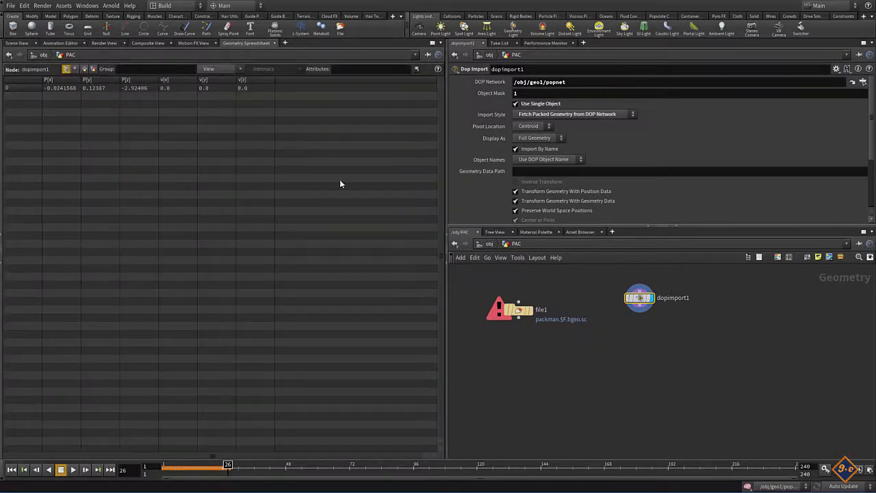
{"action": "left_click", "coordinate": [539, 115]}
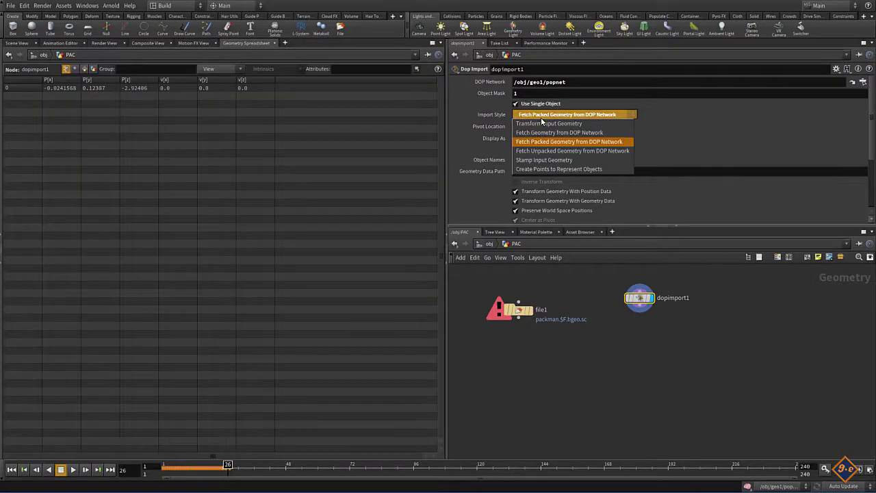
{"action": "left_click", "coordinate": [547, 133]}
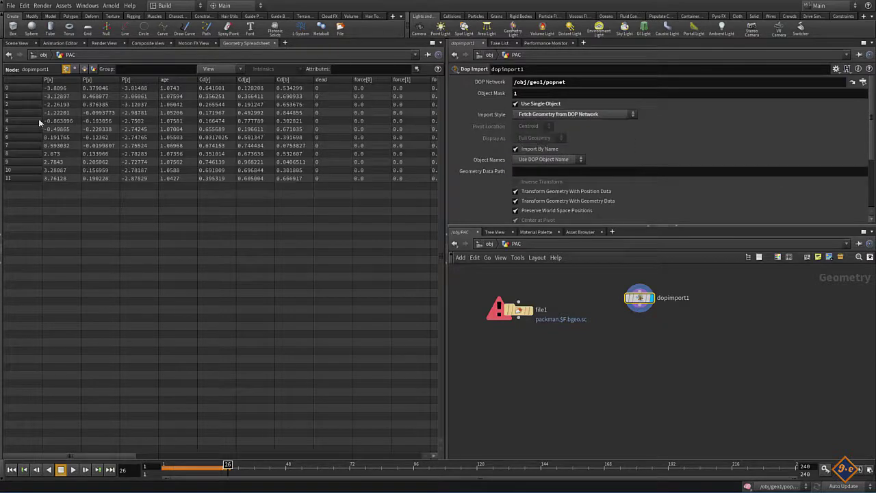
{"action": "left_click", "coordinate": [18, 43]}
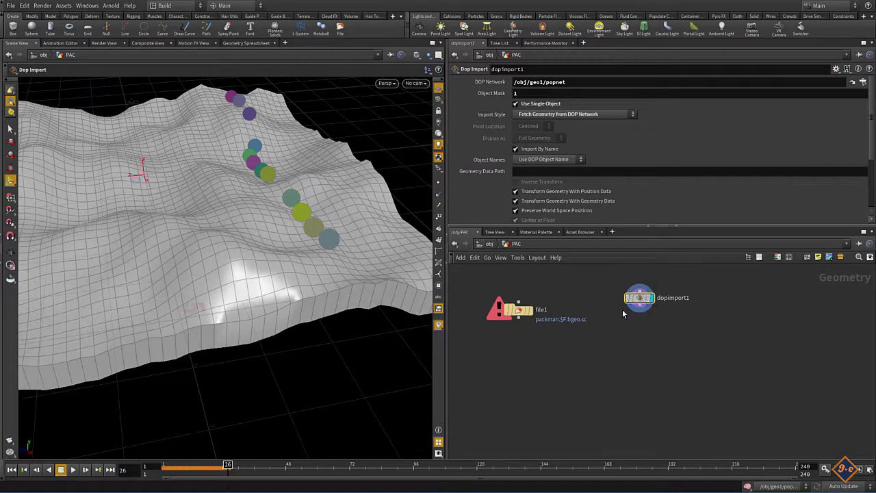
Add a Copy to Points fed by file1 and dopimport1, and display it
{"action": "left_click_drag", "start_coordinate": [639, 298], "coordinate": [620, 311]}
{"action": "key", "text": "Tab"}
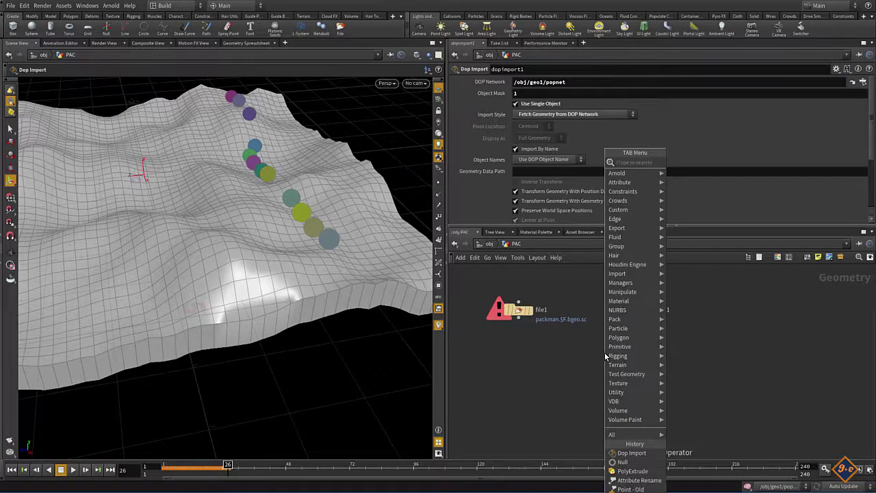
{"action": "type", "text": "cop"}
{"action": "key", "text": "Escape"}
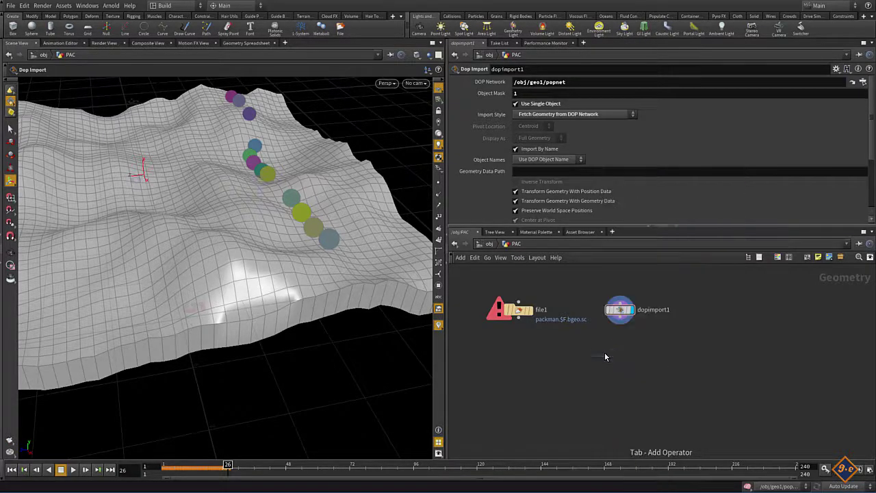
{"action": "left_click_drag", "start_coordinate": [604, 353], "coordinate": [592, 369]}
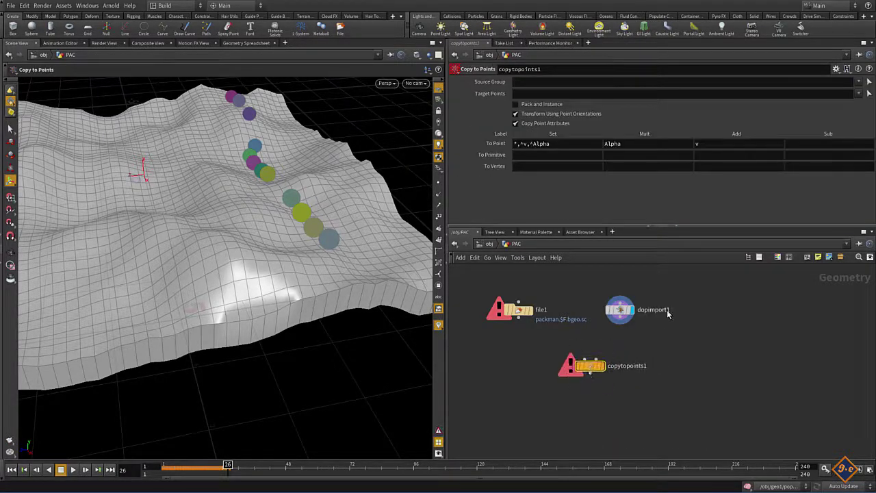
{"action": "left_click_drag", "start_coordinate": [622, 323], "coordinate": [603, 359]}
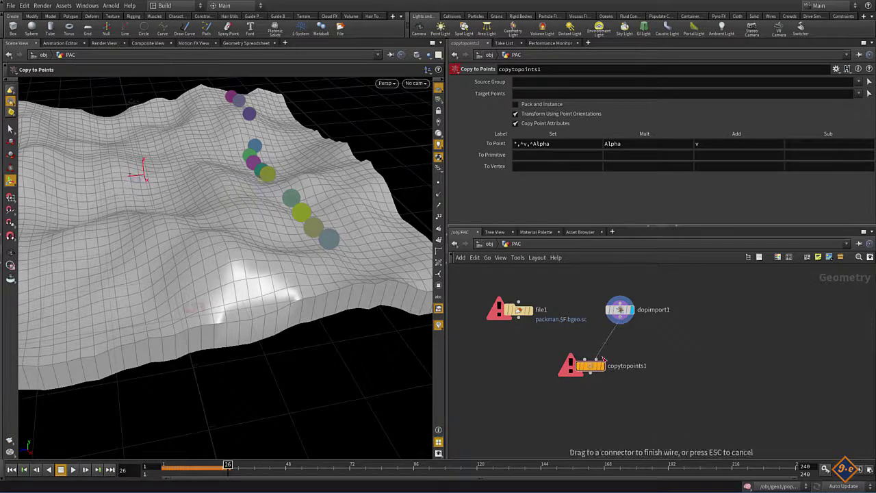
{"action": "left_click_drag", "start_coordinate": [517, 319], "coordinate": [579, 358]}
{"action": "left_click", "coordinate": [601, 366]}
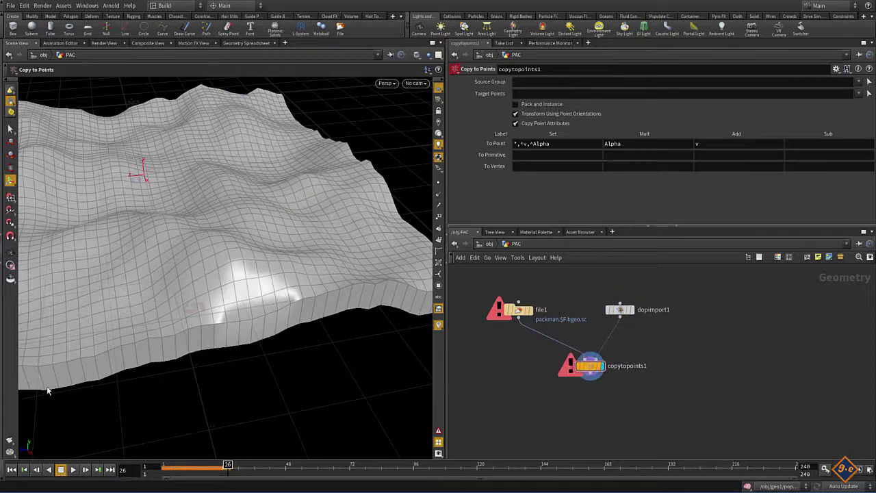
Rewind to frame 1 and view the Pac-Man copies on the terrain
{"action": "left_click", "coordinate": [12, 469]}
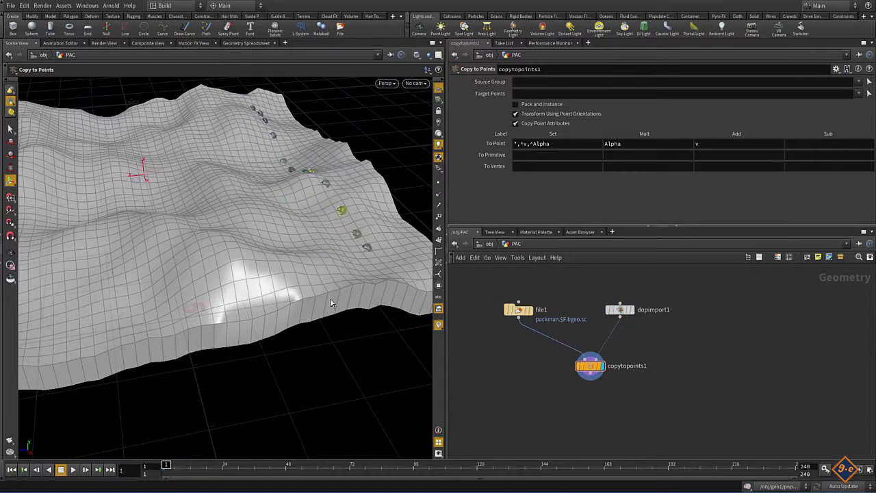
{"action": "mouse_move", "coordinate": [336, 333]}
{"action": "left_mouse_down"}
{"action": "mouse_move", "coordinate": [205, 317]}
{"action": "mouse_move", "coordinate": [289, 332]}
{"action": "mouse_move", "coordinate": [300, 320]}
{"action": "left_mouse_up"}
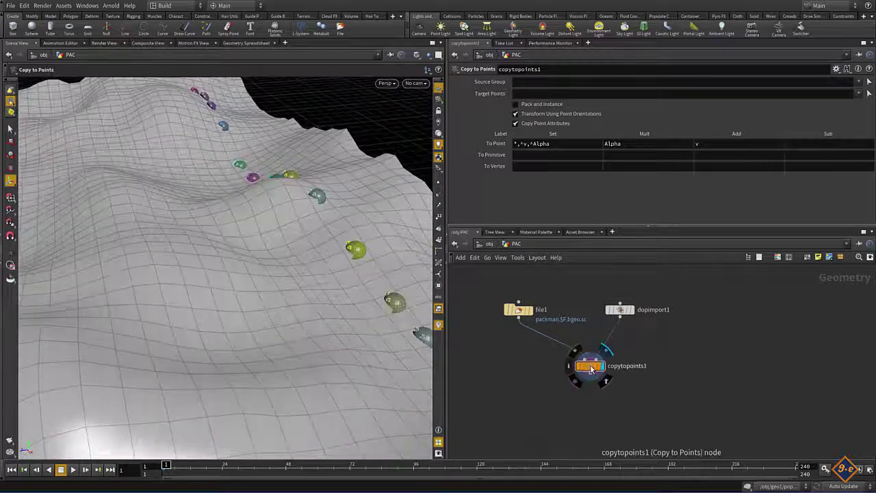
{"action": "left_click_drag", "start_coordinate": [590, 366], "coordinate": [610, 401]}
{"action": "key", "text": "Tab"}
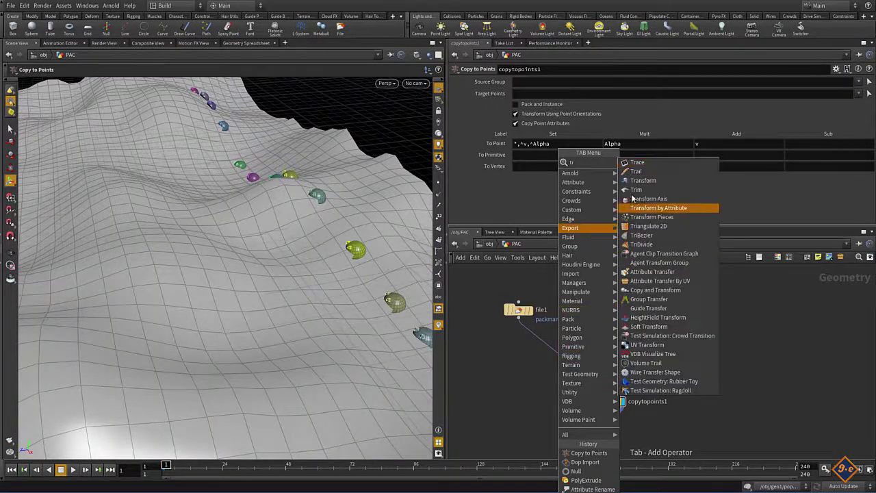
{"action": "key", "text": "Escape"}
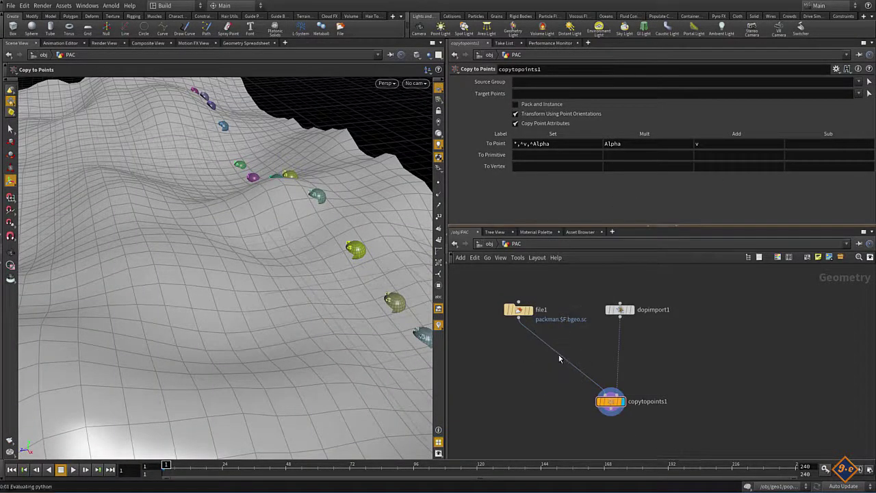
Scale the Pac-Man copies with a Uniform Scale 2 transform after file1, then check playback at frame 6
{"action": "left_click", "coordinate": [551, 359]}
{"action": "type", "text": "2"}
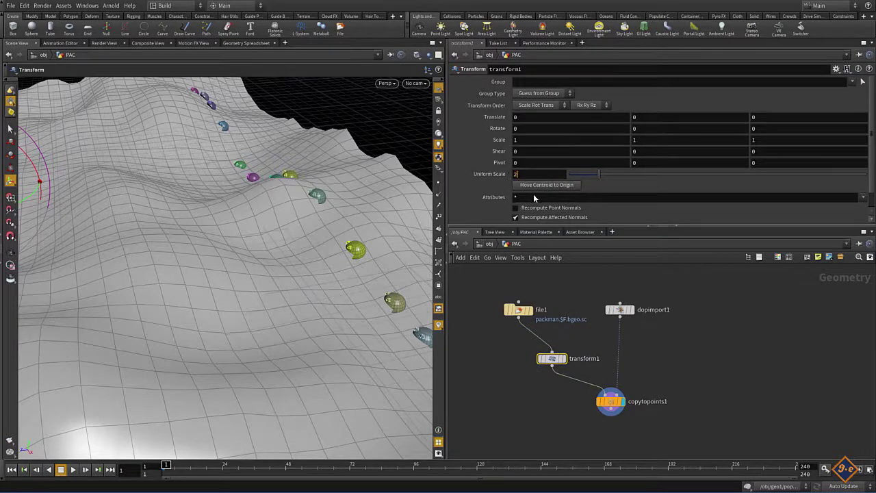
{"action": "key", "text": "Return"}
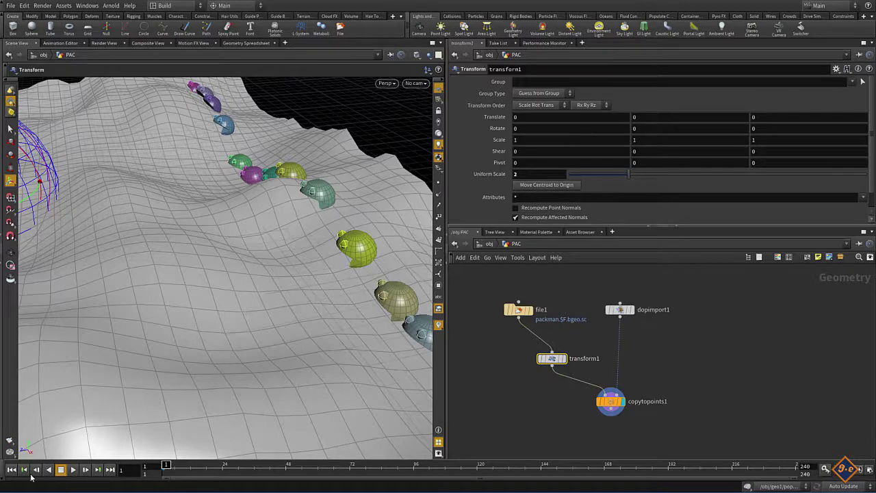
{"action": "left_click", "coordinate": [74, 469]}
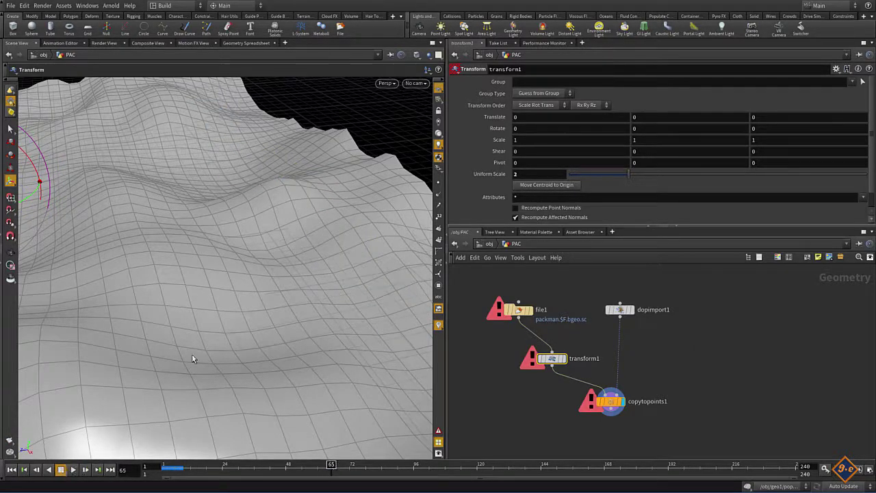
{"action": "left_click", "coordinate": [177, 468]}
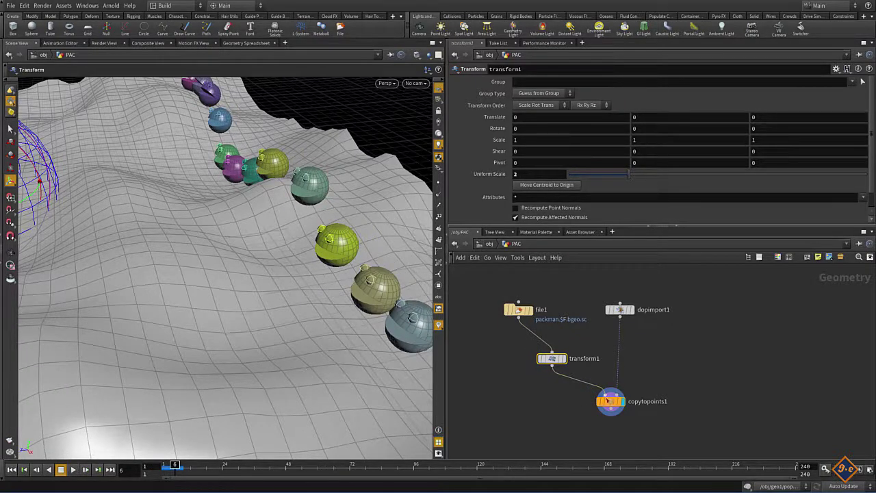
{"action": "left_click_drag", "start_coordinate": [519, 313], "coordinate": [515, 295]}
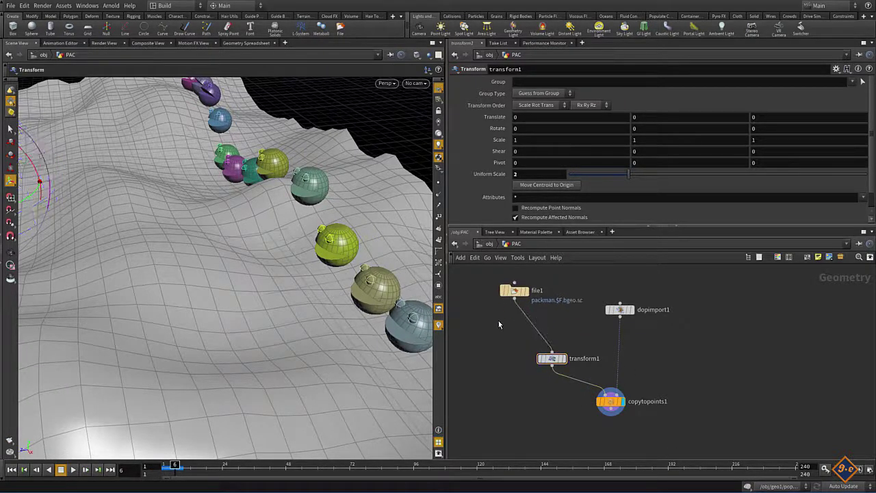
Insert a Time Warp between file1 and transform1 with both range ends set to 8
{"action": "key", "text": "Tab"}
{"action": "type", "text": "ti"}
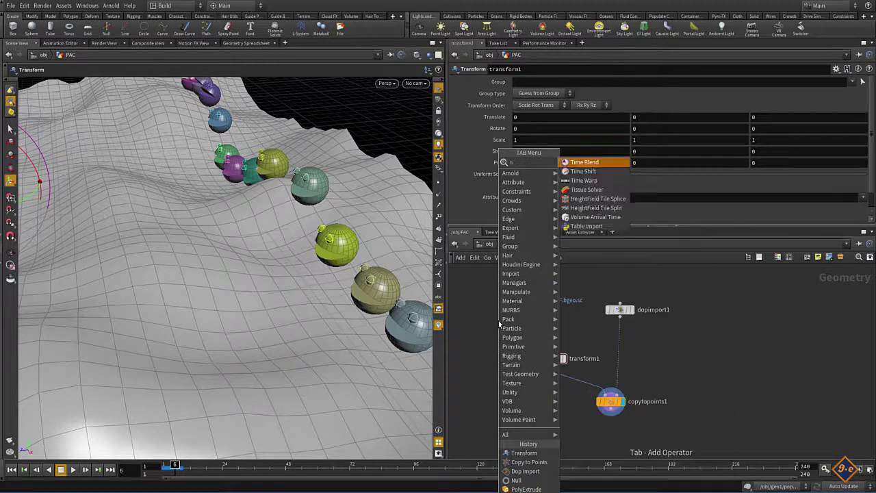
{"action": "type", "text": "m"}
{"action": "key", "text": "Down"}
{"action": "key", "text": "Down"}
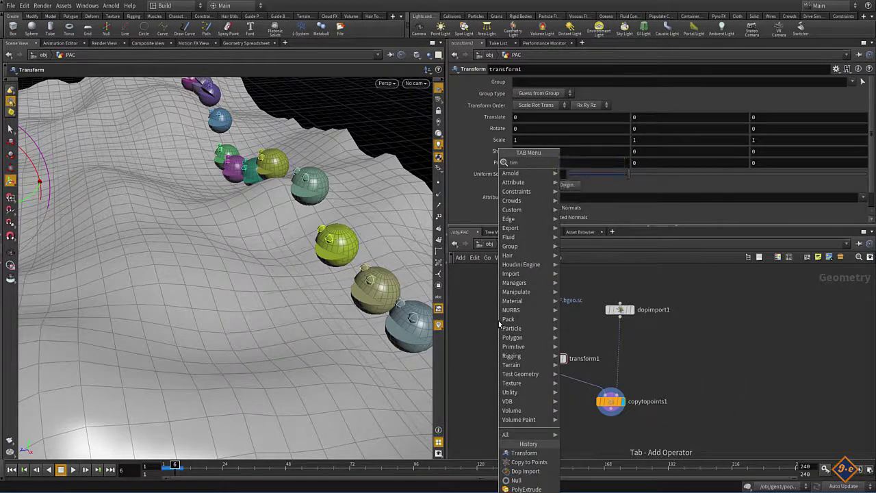
{"action": "key", "text": "Return"}
{"action": "left_click", "coordinate": [499, 320]}
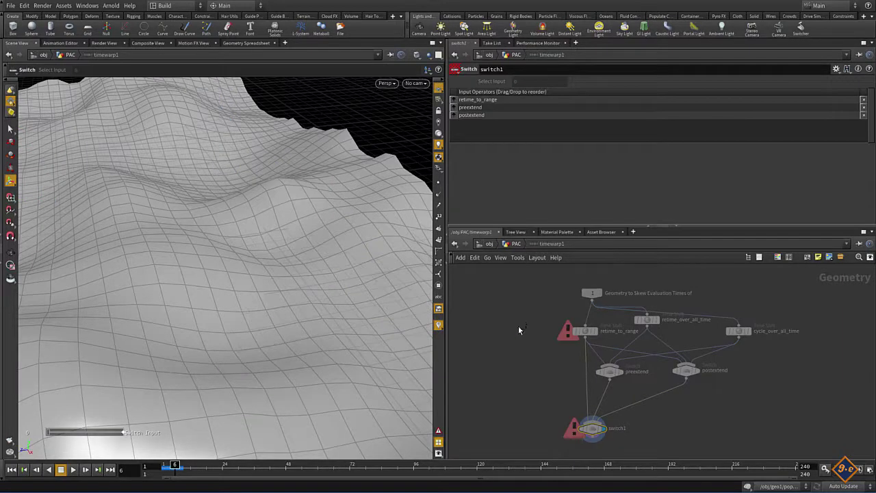
{"action": "key", "text": "u"}
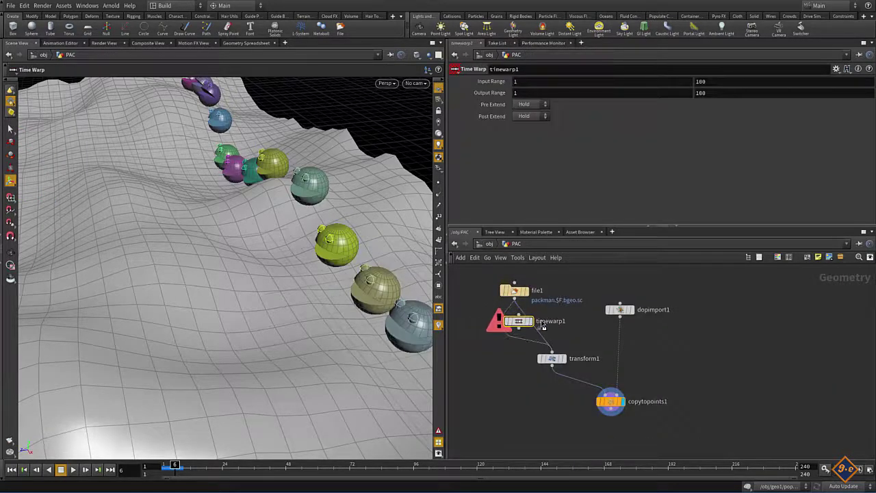
{"action": "left_click_drag", "start_coordinate": [503, 325], "coordinate": [532, 330]}
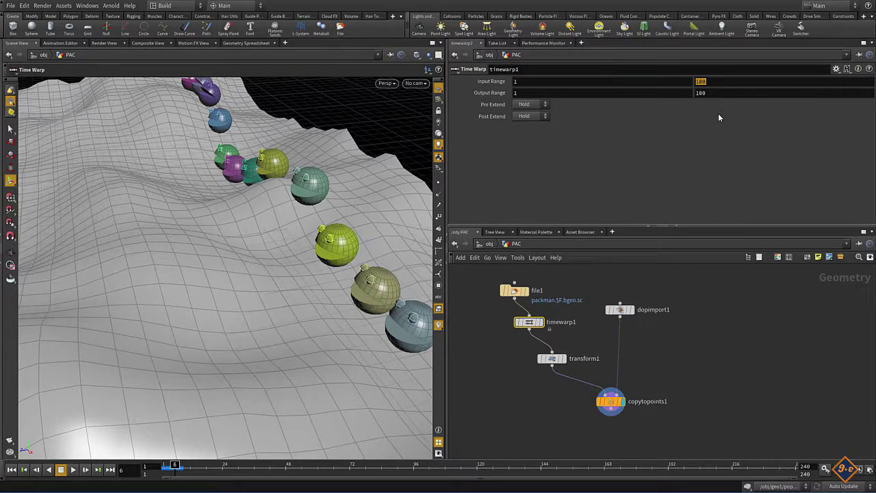
{"action": "type", "text": "8"}
{"action": "key", "text": "Tab"}
{"action": "type", "text": "8"}
{"action": "left_click", "coordinate": [649, 90]}
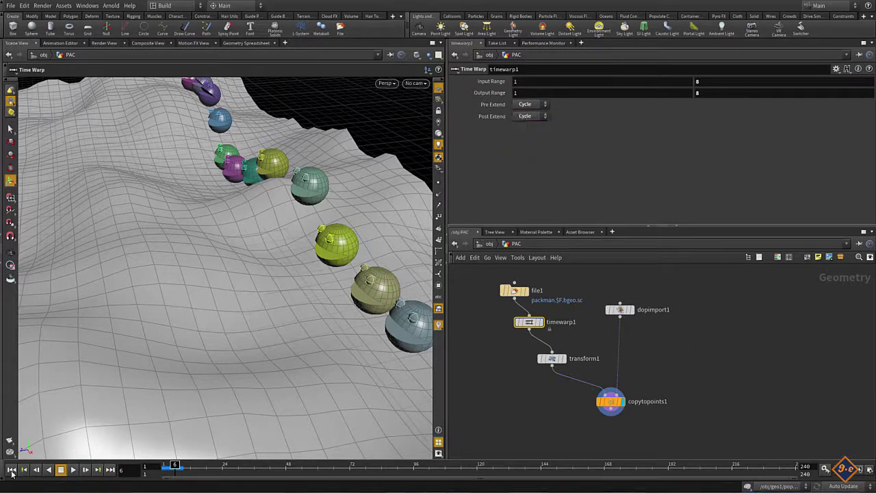
Play from frame 1 to frame 39 to check the looping Pac-Man animation
{"action": "left_click", "coordinate": [12, 472]}
{"action": "left_click", "coordinate": [72, 469]}
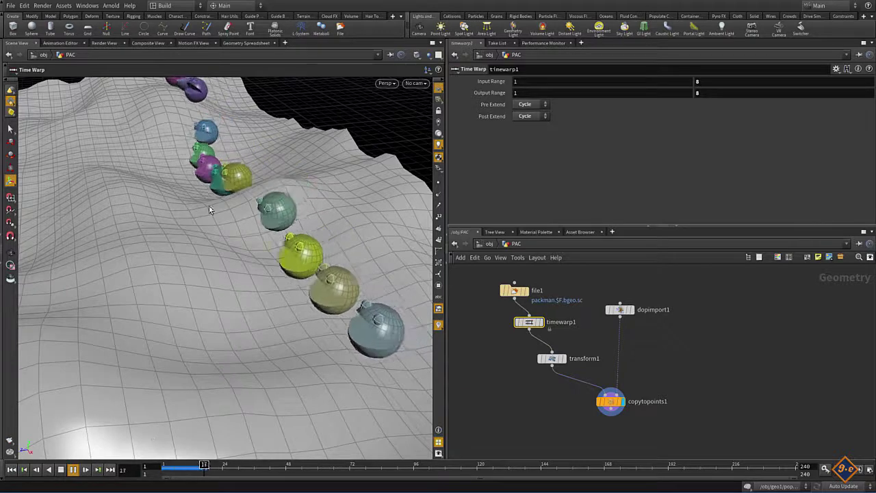
{"action": "left_click", "coordinate": [60, 469]}
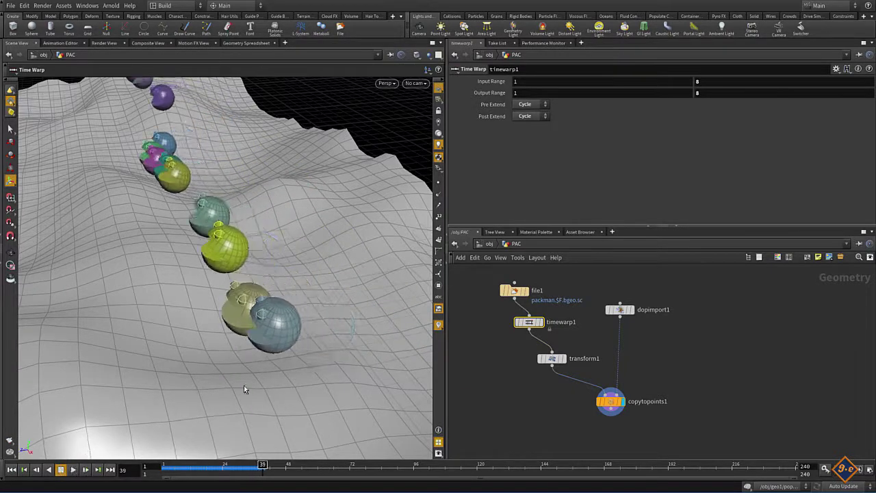
{"action": "scroll", "coordinate": [555, 409], "scroll_direction": "down", "scroll_amount": 5}
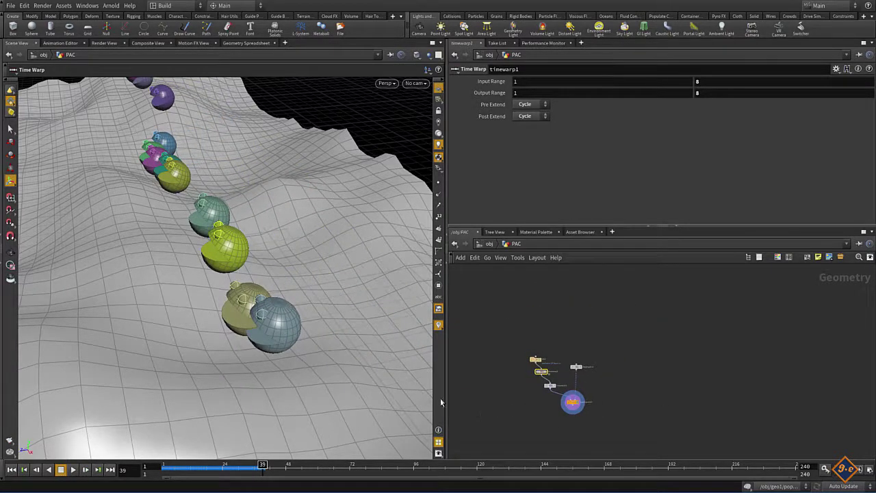
{"action": "scroll", "coordinate": [675, 351], "scroll_direction": "up", "scroll_amount": 5}
{"action": "left_click_drag", "start_coordinate": [616, 381], "coordinate": [678, 316]}
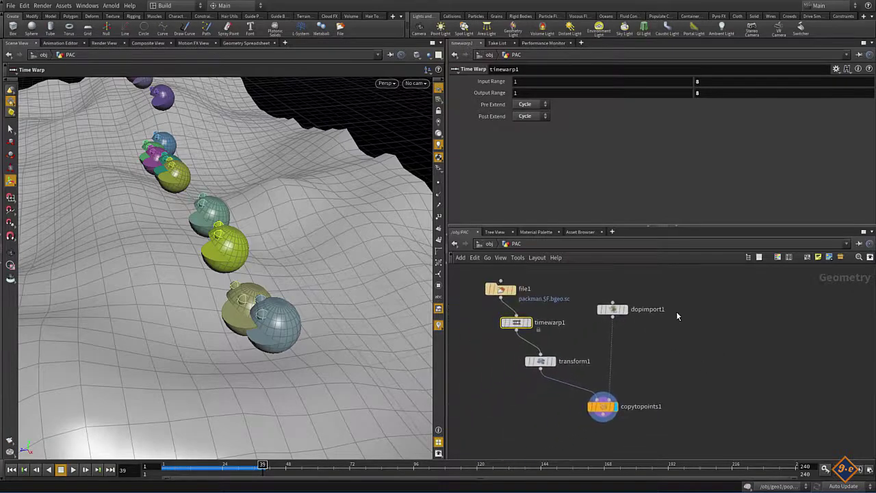
Orbit around the terrain to inspect the Pac-Man copies, then go up to the object level
{"action": "key", "text": "Escape"}
{"action": "mouse_move", "coordinate": [164, 308]}
{"action": "left_mouse_down"}
{"action": "mouse_move", "coordinate": [137, 347]}
{"action": "mouse_move", "coordinate": [381, 128]}
{"action": "left_mouse_up"}
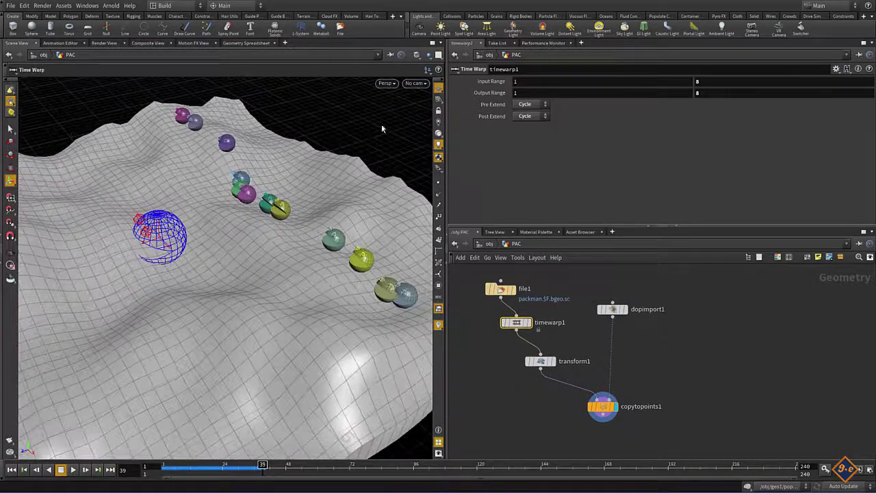
{"action": "left_click", "coordinate": [436, 57]}
{"action": "middle_click_drag", "start_coordinate": [499, 400], "coordinate": [512, 401]}
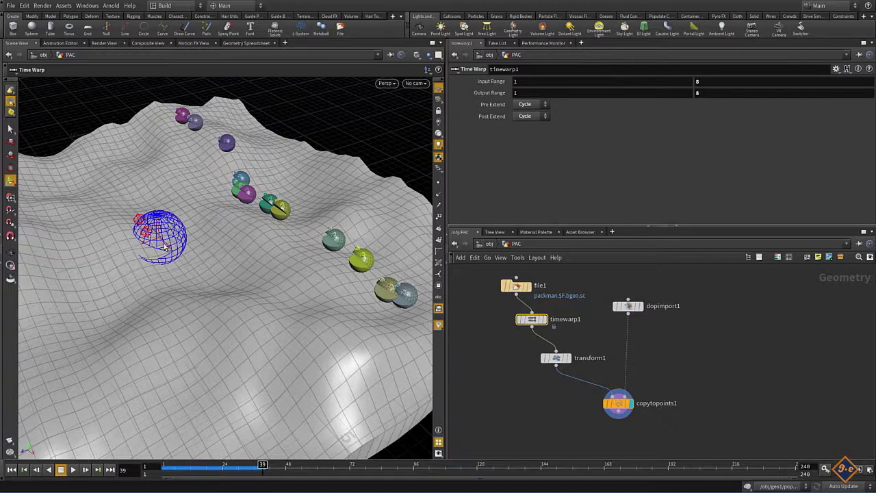
{"action": "key", "text": "s"}
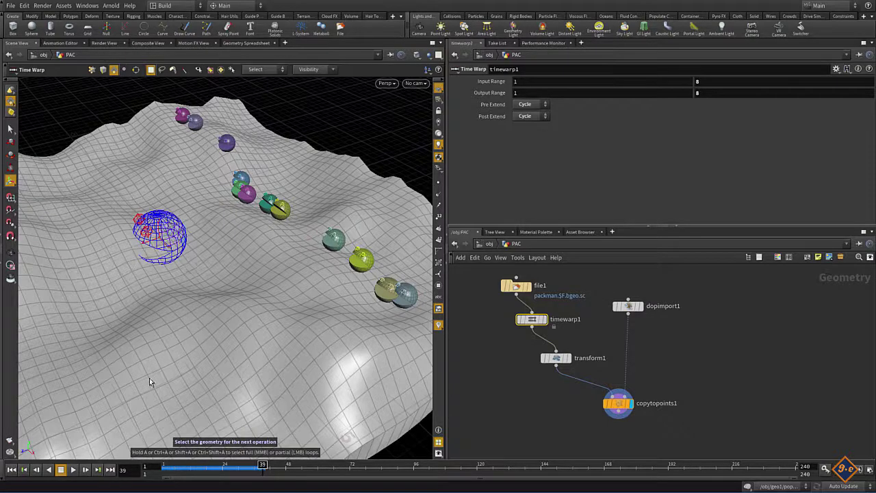
{"action": "key", "text": "Escape"}
{"action": "left_click_drag", "start_coordinate": [150, 381], "coordinate": [224, 353]}
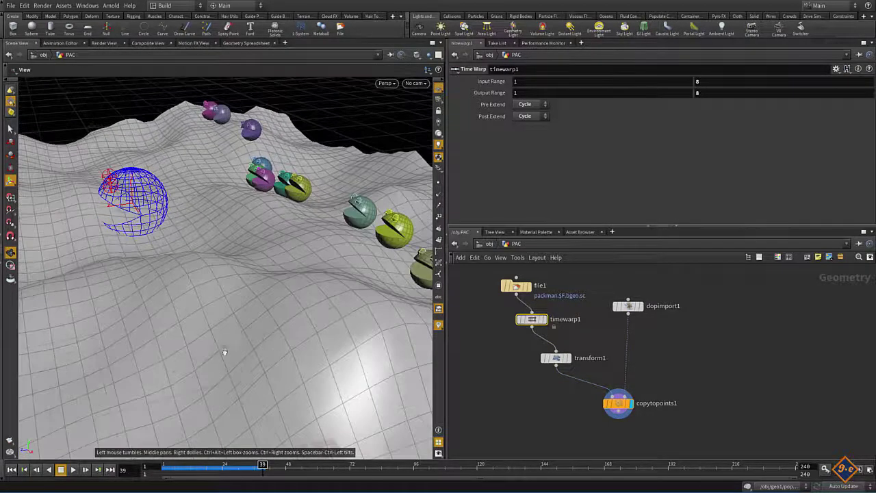
{"action": "right_click_drag", "start_coordinate": [224, 352], "coordinate": [160, 333]}
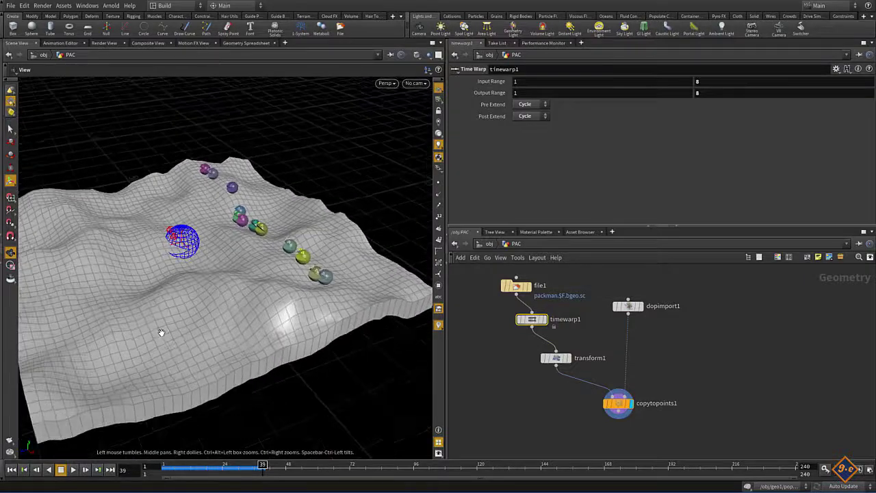
{"action": "left_click_drag", "start_coordinate": [160, 332], "coordinate": [159, 339]}
{"action": "left_click_drag", "start_coordinate": [238, 347], "coordinate": [297, 332]}
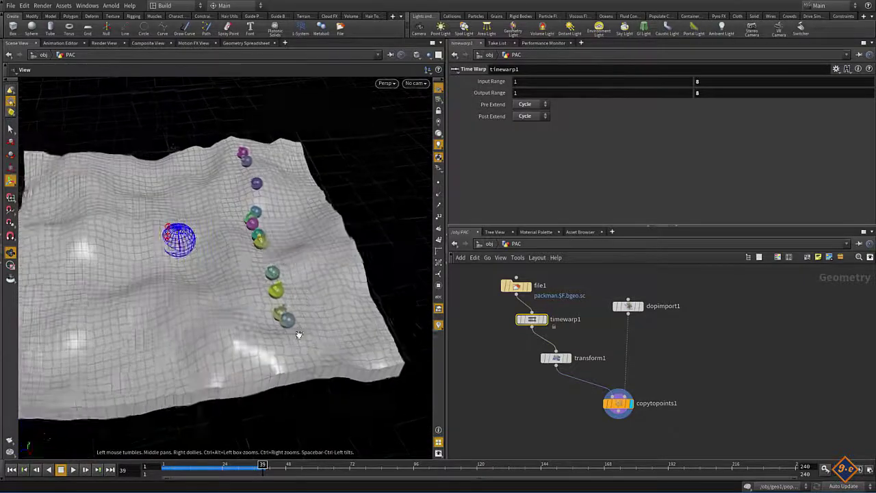
{"action": "right_click_drag", "start_coordinate": [297, 333], "coordinate": [231, 371]}
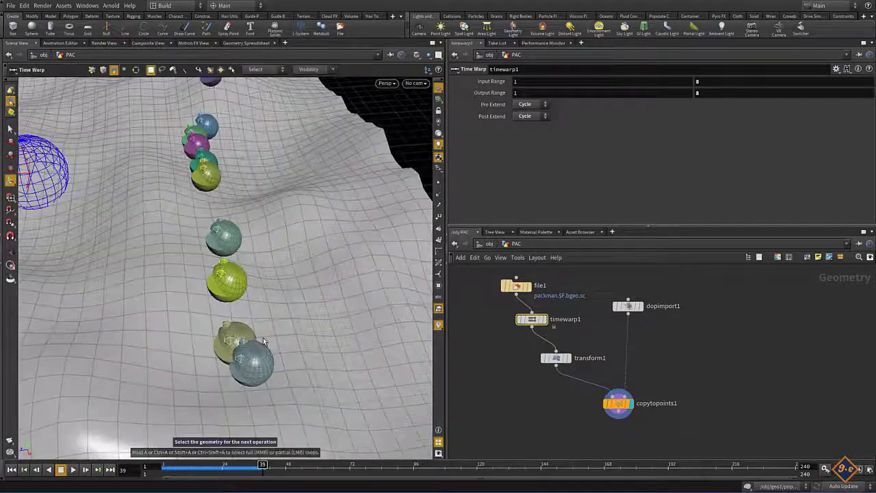
{"action": "left_click", "coordinate": [489, 244]}
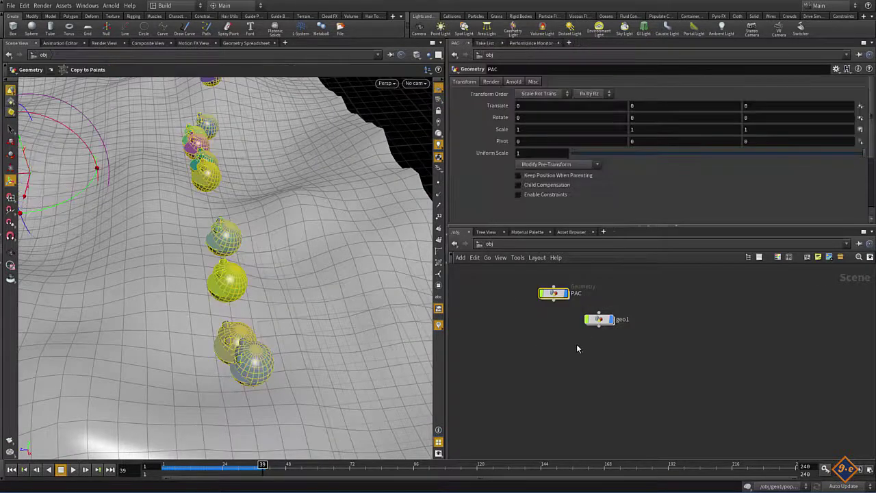
Go into geo1 and then into the popnet particle network
{"action": "double_click", "coordinate": [600, 319]}
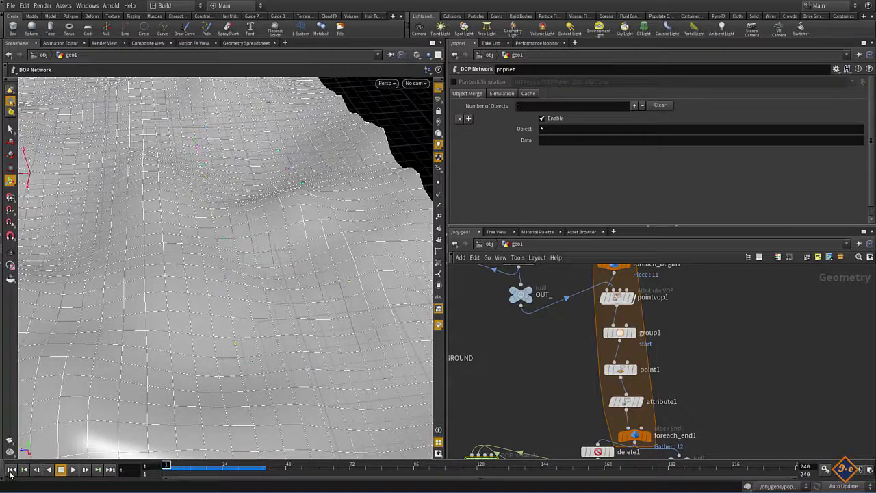
{"action": "key", "text": "Tab"}
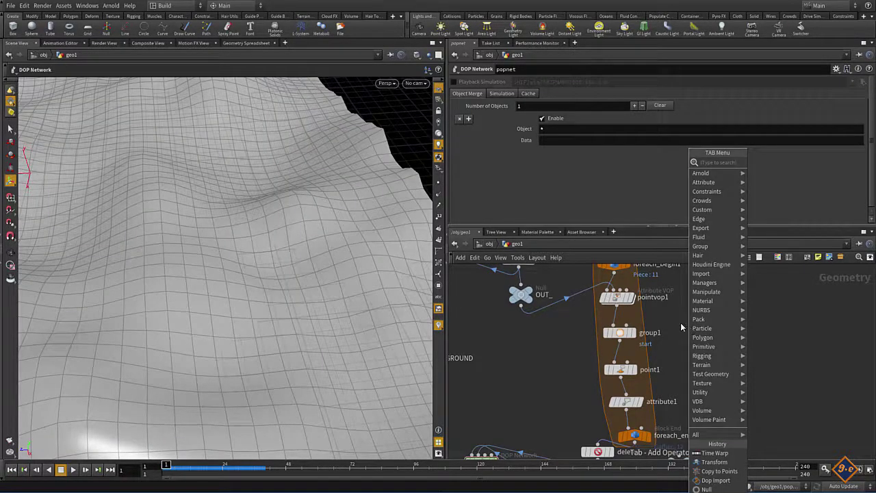
{"action": "mouse_move", "coordinate": [701, 311]}
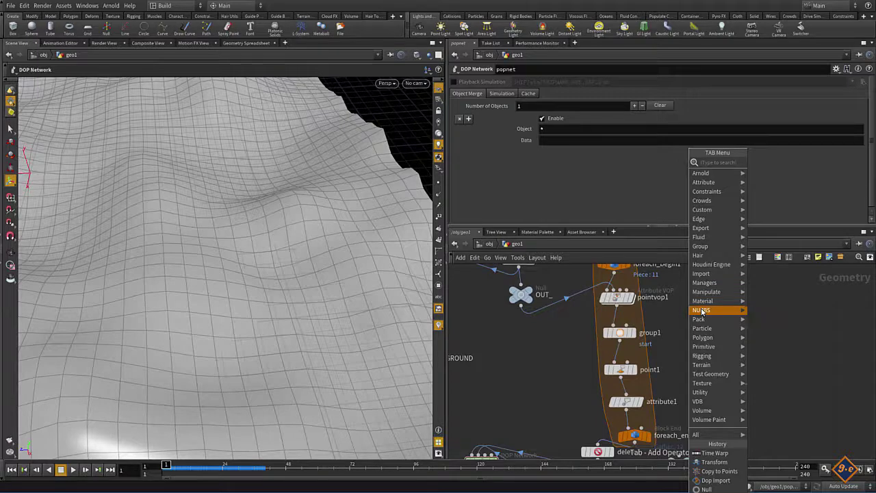
{"action": "key", "text": "BackSpace"}
{"action": "type", "text": "pop"}
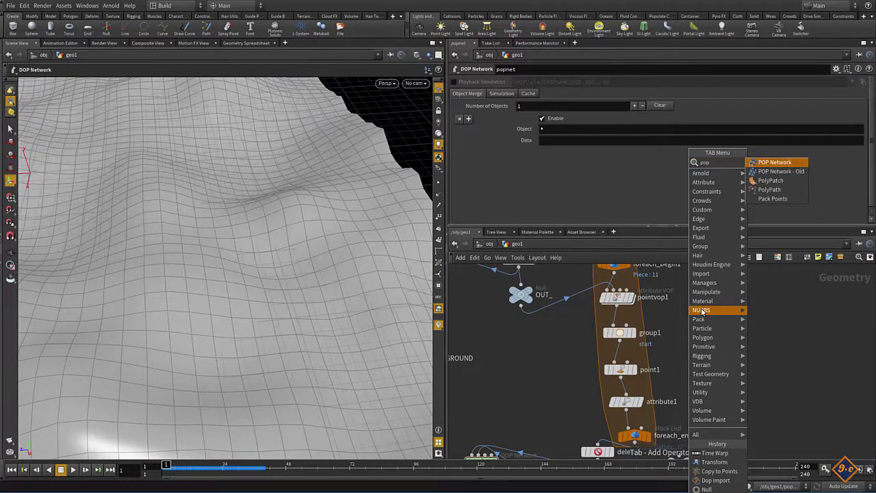
{"action": "middle_click_drag", "start_coordinate": [504, 386], "coordinate": [670, 351]}
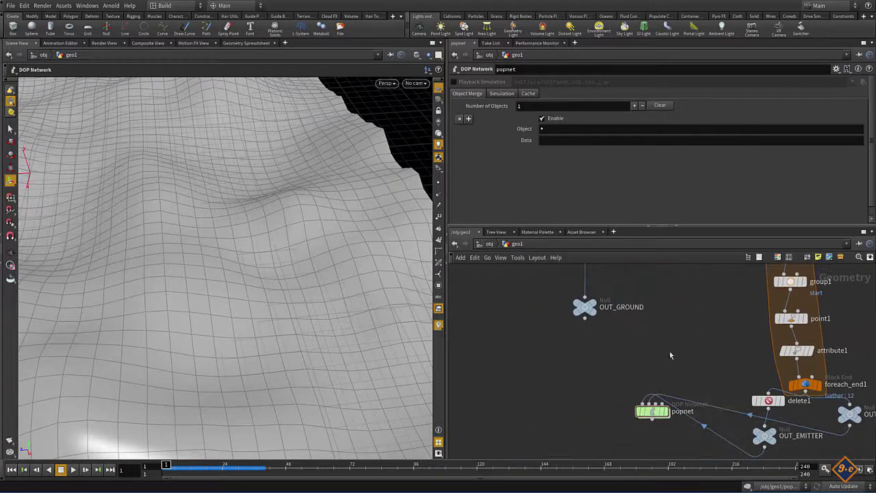
{"action": "double_click", "coordinate": [661, 413]}
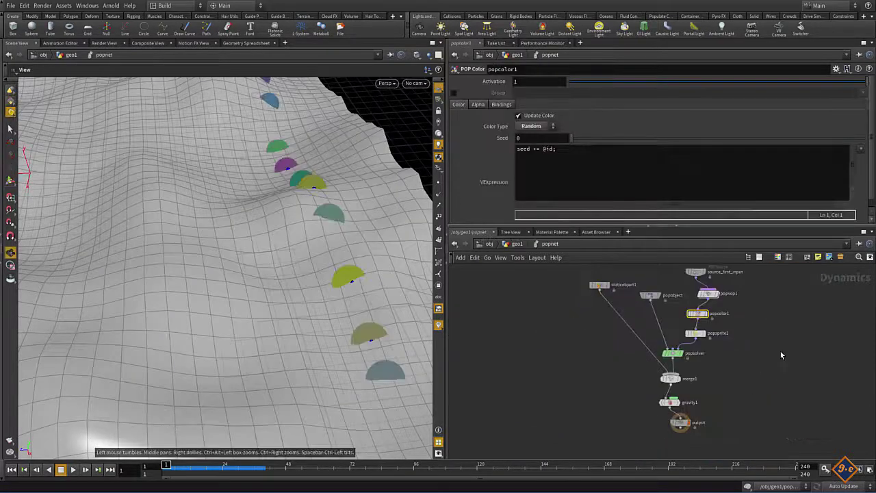
Wire a POP Grains node between source_first_input and popvop1 and lay out the network
{"action": "key", "text": "Tab"}
{"action": "type", "text": "po"}
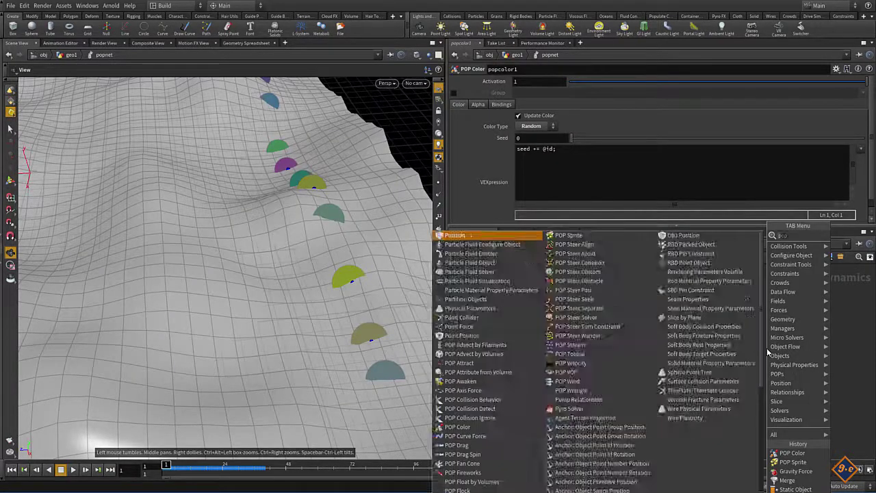
{"action": "type", "text": "p g"}
{"action": "key", "text": "Return"}
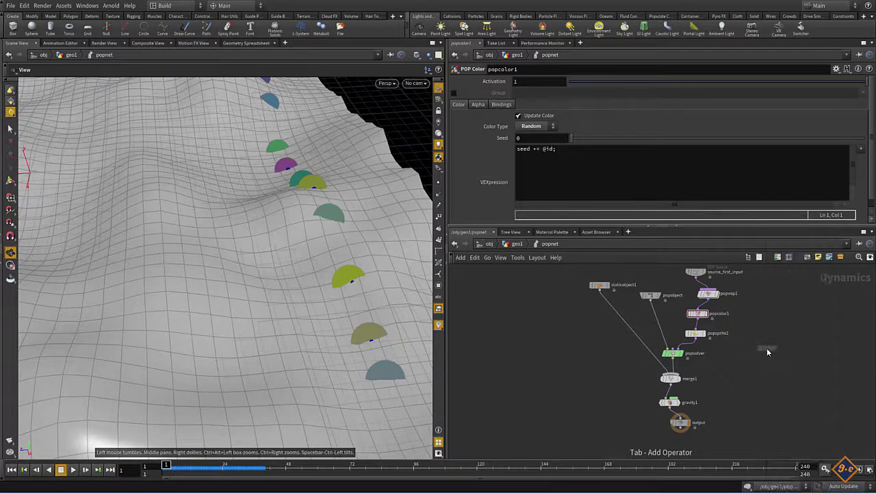
{"action": "left_click", "coordinate": [771, 337]}
{"action": "scroll", "coordinate": [738, 351], "scroll_direction": "up", "scroll_amount": 3}
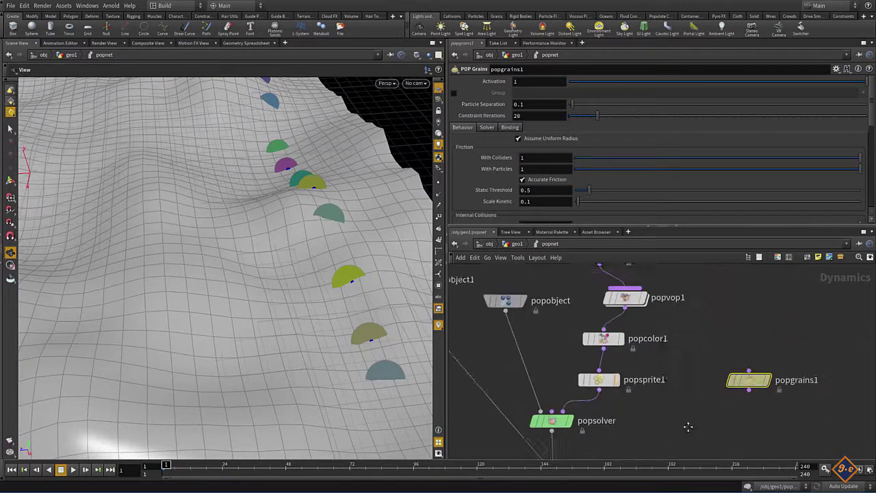
{"action": "left_click_drag", "start_coordinate": [750, 405], "coordinate": [601, 301]}
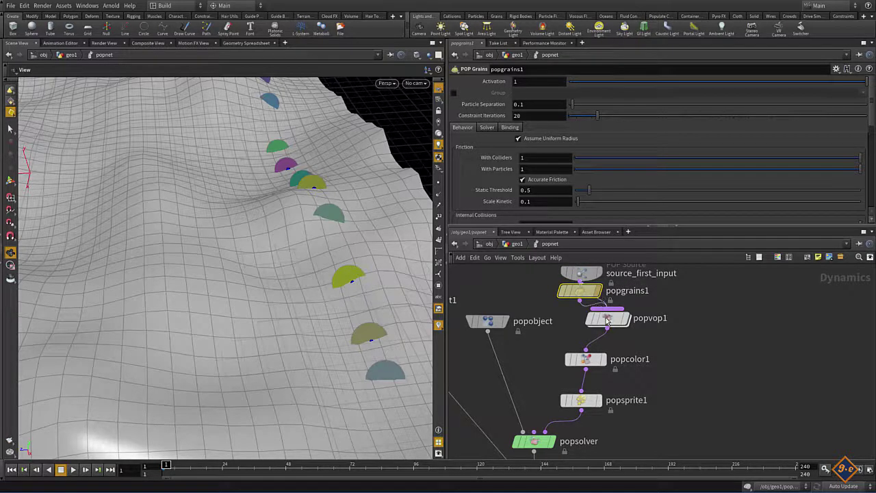
{"action": "key", "text": "l"}
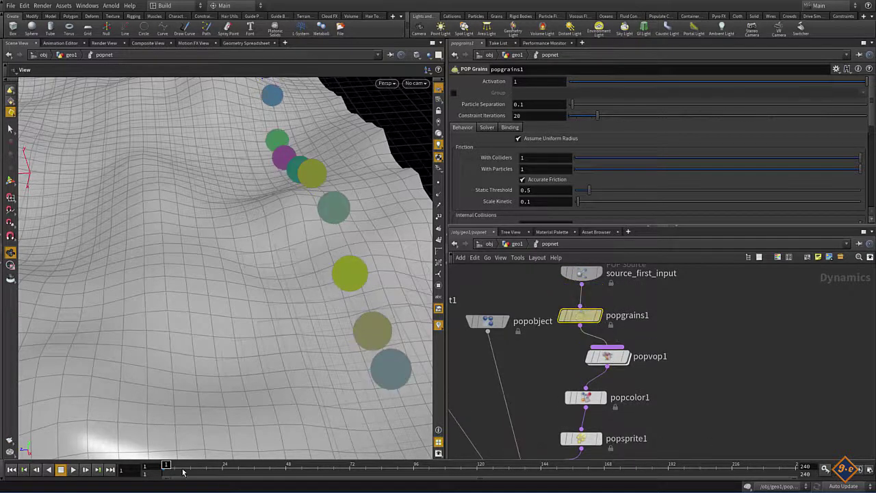
Return to the object level and open the PAC network
{"action": "mouse_move", "coordinate": [281, 251]}
{"action": "left_mouse_down"}
{"action": "mouse_move", "coordinate": [205, 319]}
{"action": "mouse_move", "coordinate": [368, 346]}
{"action": "left_mouse_up"}
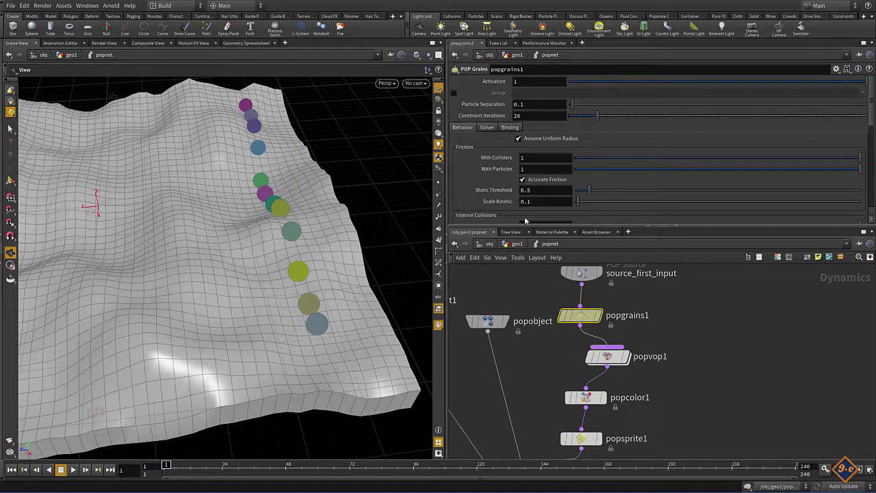
{"action": "left_click", "coordinate": [517, 244]}
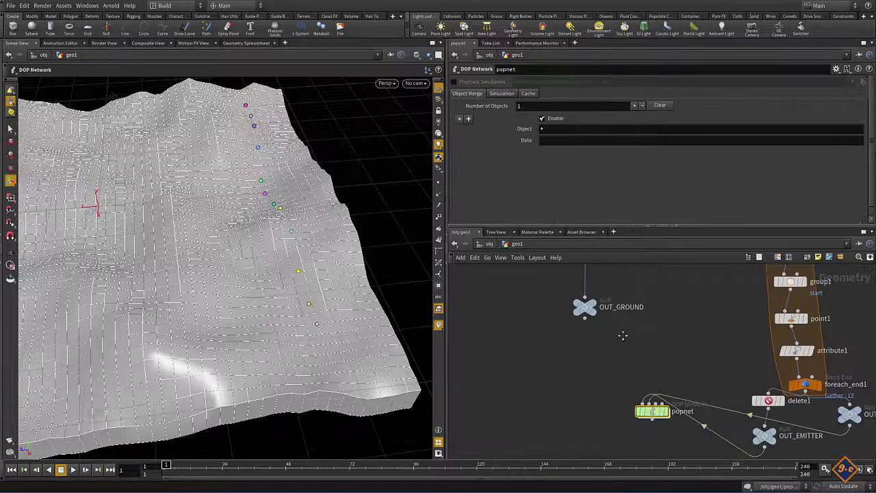
{"action": "middle_click_drag", "start_coordinate": [623, 336], "coordinate": [547, 314]}
{"action": "left_click", "coordinate": [489, 245]}
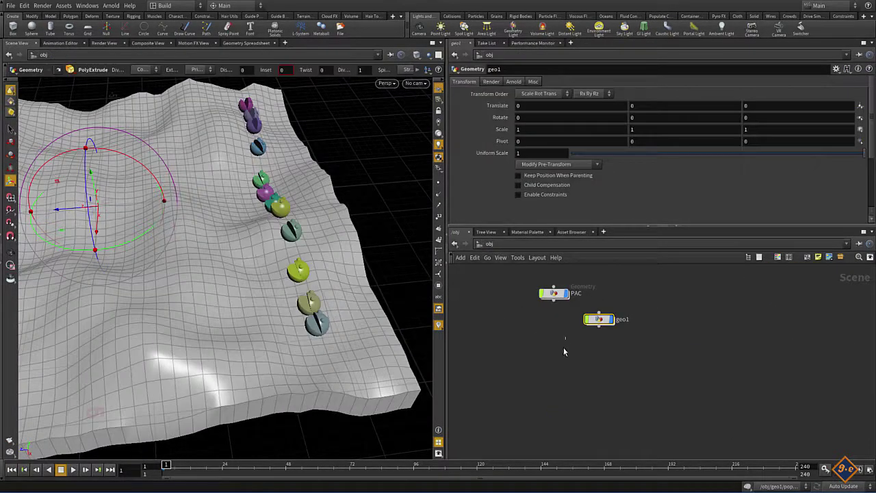
{"action": "middle_click_drag", "start_coordinate": [551, 312], "coordinate": [553, 368]}
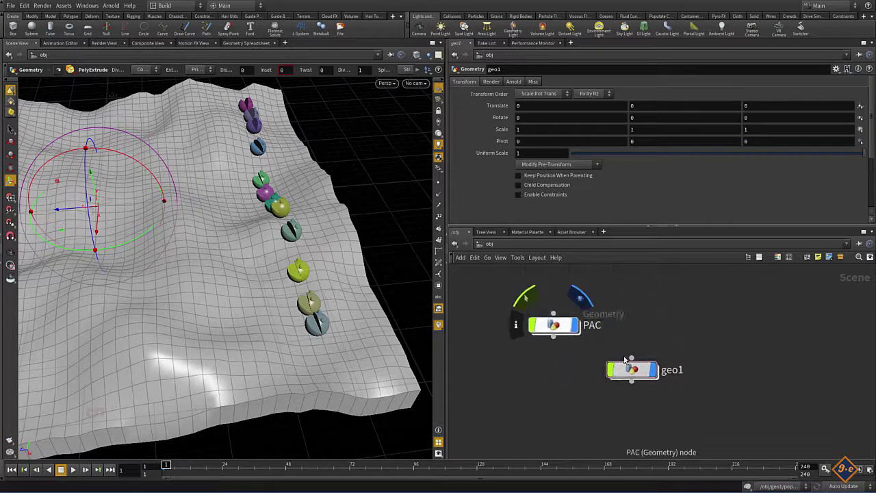
{"action": "double_click", "coordinate": [565, 327]}
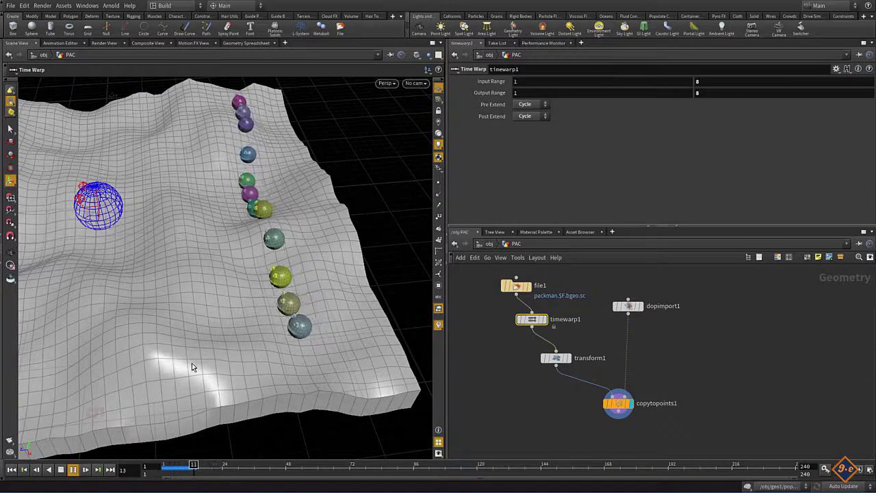
{"action": "key", "text": "Escape"}
{"action": "mouse_move", "coordinate": [226, 358]}
{"action": "left_mouse_down"}
{"action": "mouse_move", "coordinate": [264, 353]}
{"action": "mouse_move", "coordinate": [188, 354]}
{"action": "mouse_move", "coordinate": [192, 346]}
{"action": "left_mouse_up"}
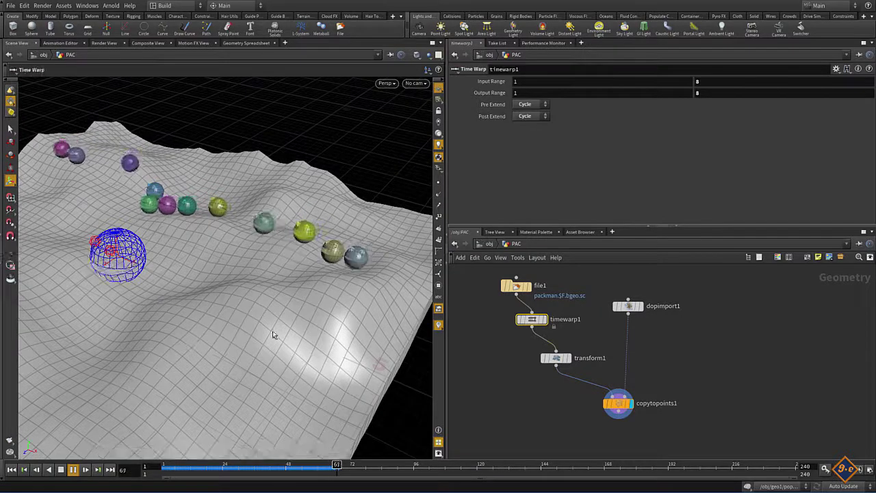
{"action": "left_click_drag", "start_coordinate": [484, 279], "coordinate": [528, 302]}
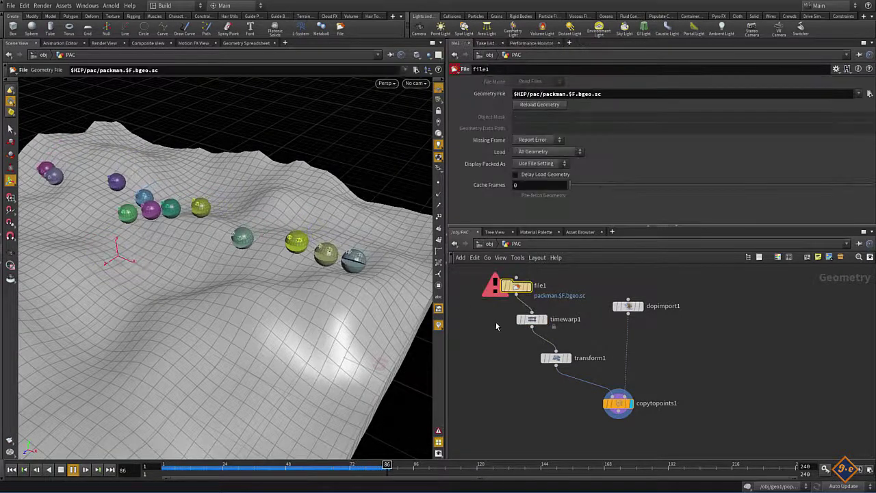
{"action": "key", "text": "Escape"}
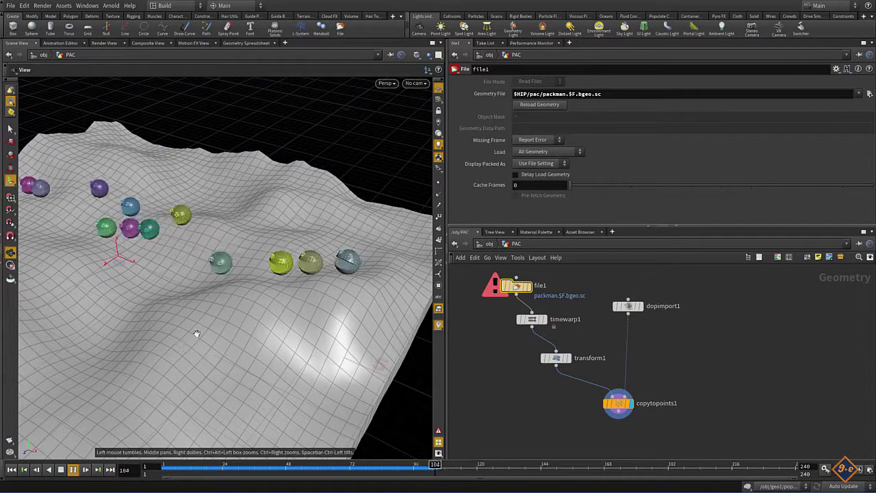
{"action": "mouse_move", "coordinate": [196, 333]}
{"action": "left_mouse_down"}
{"action": "mouse_move", "coordinate": [180, 336]}
{"action": "mouse_move", "coordinate": [195, 333]}
{"action": "mouse_move", "coordinate": [146, 319]}
{"action": "mouse_move", "coordinate": [254, 316]}
{"action": "mouse_move", "coordinate": [206, 329]}
{"action": "mouse_move", "coordinate": [252, 302]}
{"action": "mouse_move", "coordinate": [196, 312]}
{"action": "mouse_move", "coordinate": [301, 328]}
{"action": "mouse_move", "coordinate": [220, 326]}
{"action": "mouse_move", "coordinate": [323, 299]}
{"action": "mouse_move", "coordinate": [87, 245]}
{"action": "left_mouse_up"}
{"action": "key", "text": "Return"}
{"action": "key", "text": "space"}
{"action": "key", "text": "space"}
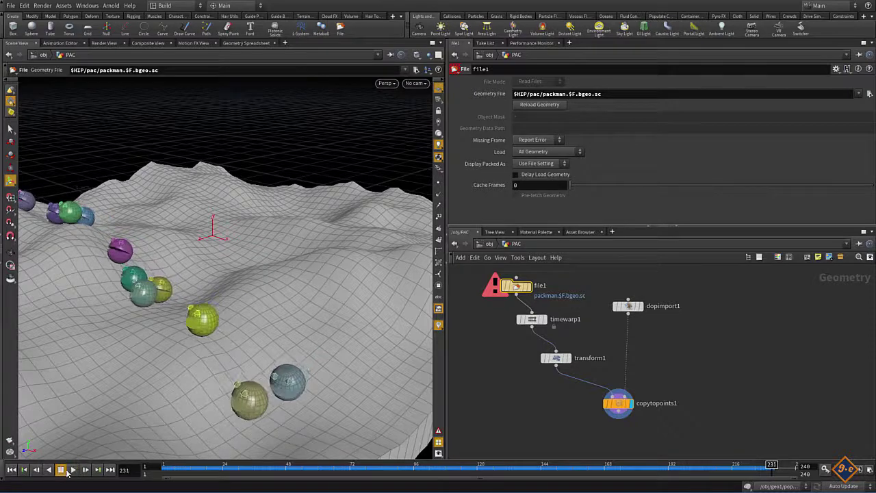
{"action": "key", "text": "Up"}
Inside geo1, set the display flag on the OUT_LINES node
{"action": "left_click", "coordinate": [486, 245]}
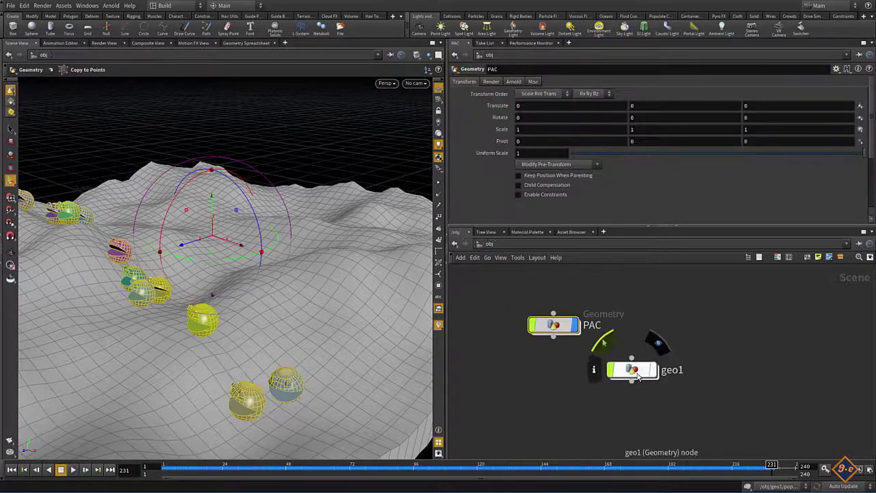
{"action": "double_click", "coordinate": [619, 367]}
{"action": "scroll", "coordinate": [648, 352], "scroll_direction": "down", "scroll_amount": 2}
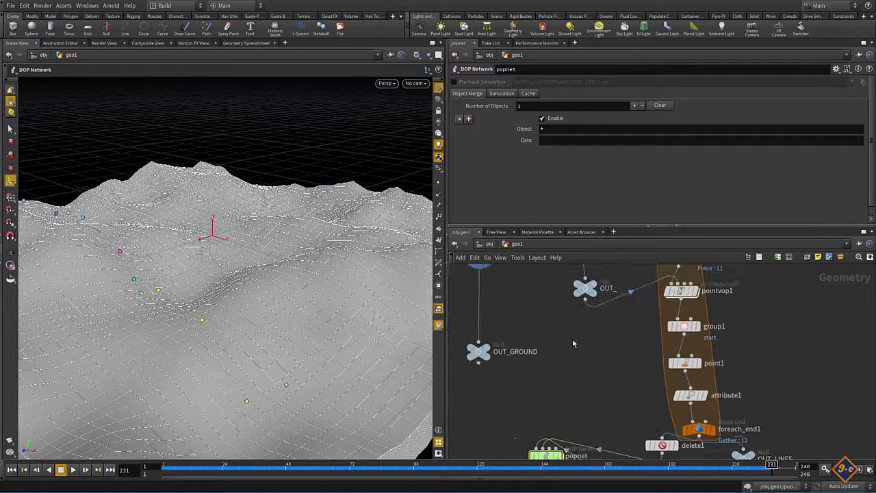
{"action": "middle_click_drag", "start_coordinate": [572, 339], "coordinate": [610, 361]}
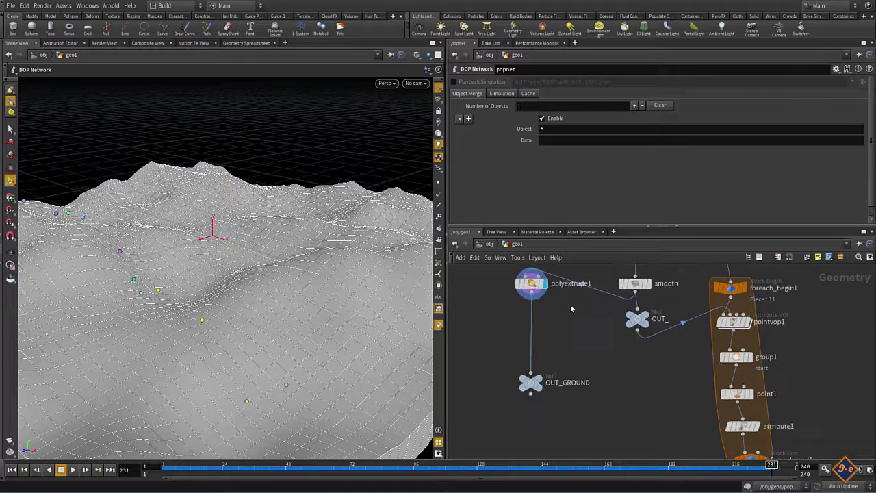
{"action": "middle_click_drag", "start_coordinate": [546, 389], "coordinate": [562, 301]}
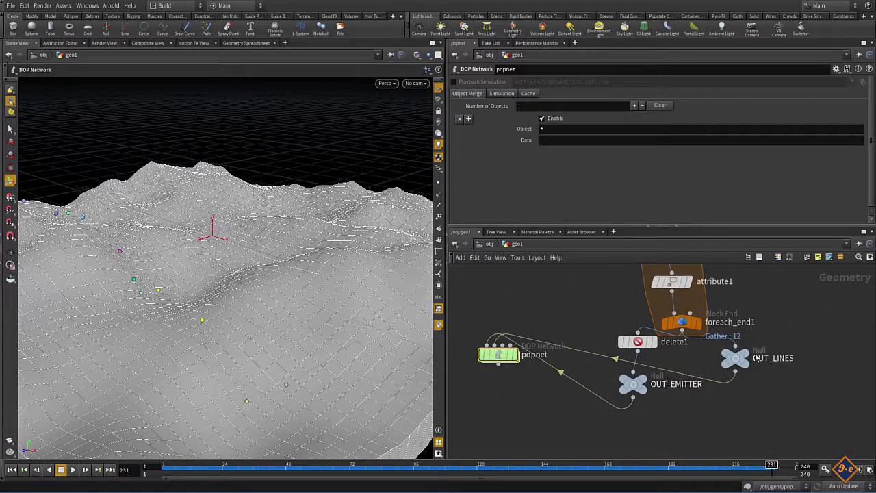
{"action": "left_click", "coordinate": [747, 358]}
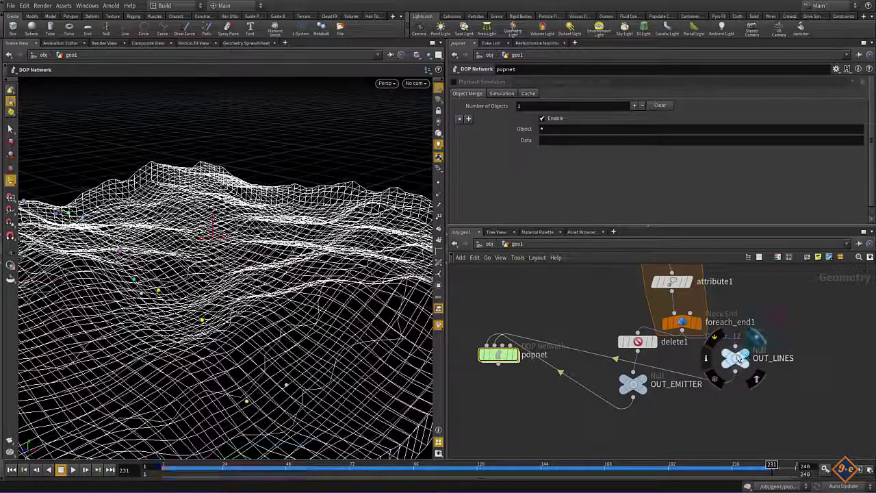
Back at /obj, turn on geo1's display so its lines and models show in the viewport
{"action": "left_click", "coordinate": [490, 245]}
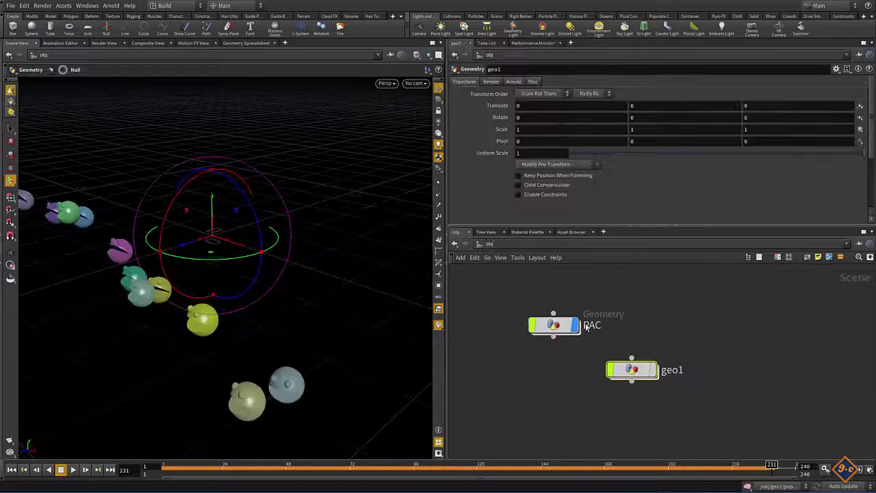
{"action": "left_click", "coordinate": [655, 370]}
{"action": "key", "text": "Escape"}
{"action": "mouse_move", "coordinate": [274, 329]}
{"action": "left_mouse_down"}
{"action": "mouse_move", "coordinate": [249, 385]}
{"action": "mouse_move", "coordinate": [235, 367]}
{"action": "mouse_move", "coordinate": [251, 328]}
{"action": "mouse_move", "coordinate": [240, 365]}
{"action": "mouse_move", "coordinate": [150, 434]}
{"action": "left_mouse_up"}
{"action": "key", "text": "r"}
Play the animation and view the yellow terrain lines from a flatter angle
{"action": "key", "text": "Up"}
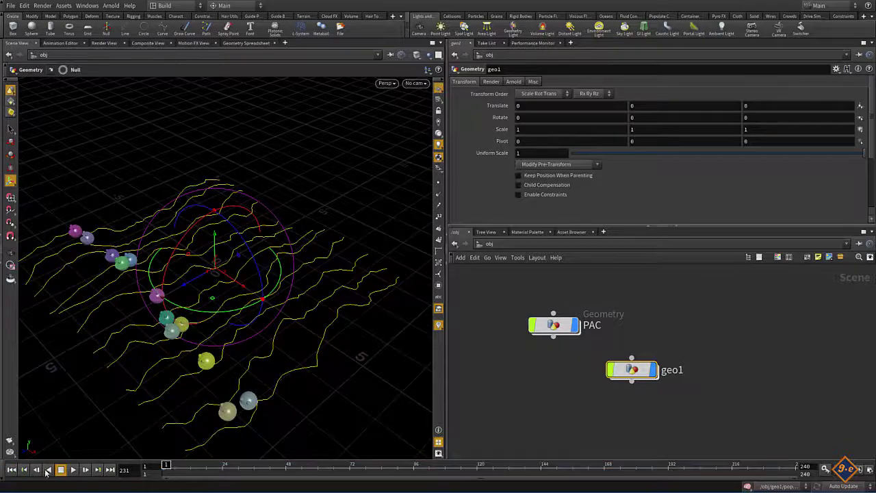
{"action": "key", "text": "Escape"}
{"action": "mouse_move", "coordinate": [245, 370]}
{"action": "left_mouse_down"}
{"action": "mouse_move", "coordinate": [235, 356]}
{"action": "mouse_move", "coordinate": [259, 341]}
{"action": "left_mouse_up"}
{"action": "key", "text": "r"}
{"action": "key", "text": "Escape"}
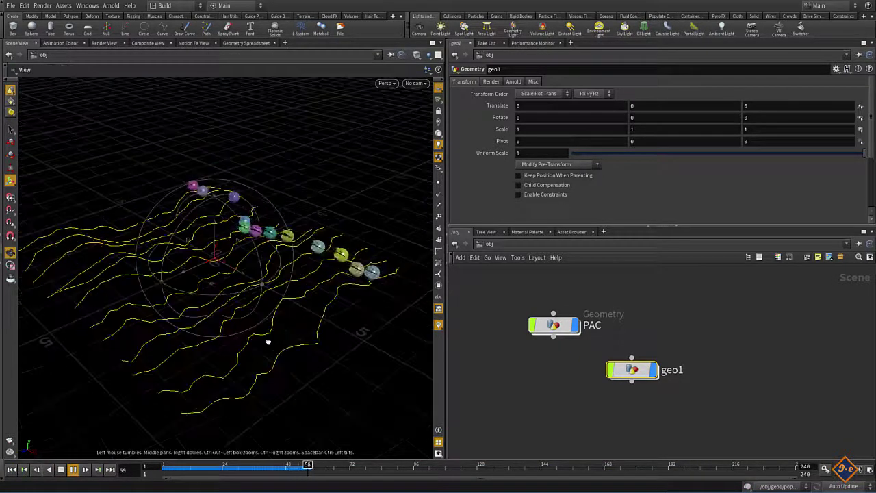
{"action": "key", "text": "v"}
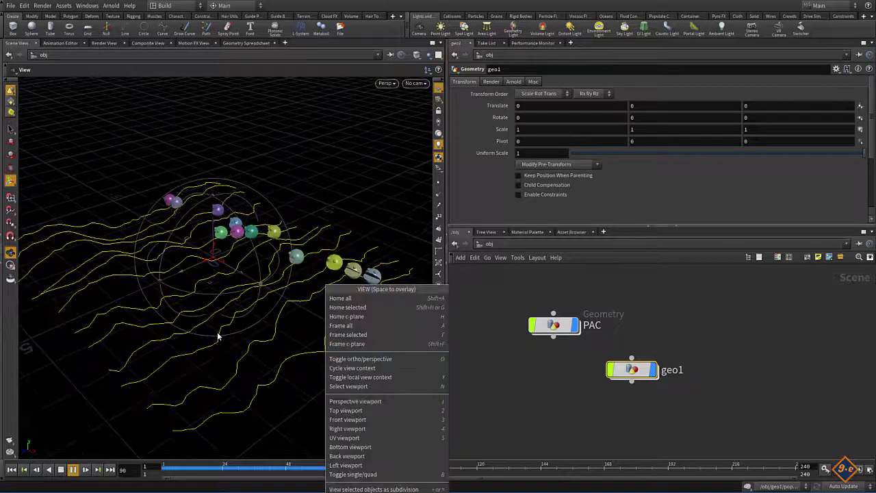
{"action": "key", "text": "Escape"}
{"action": "mouse_move", "coordinate": [230, 332]}
{"action": "left_mouse_down"}
{"action": "mouse_move", "coordinate": [265, 317]}
{"action": "mouse_move", "coordinate": [283, 332]}
{"action": "left_mouse_up"}
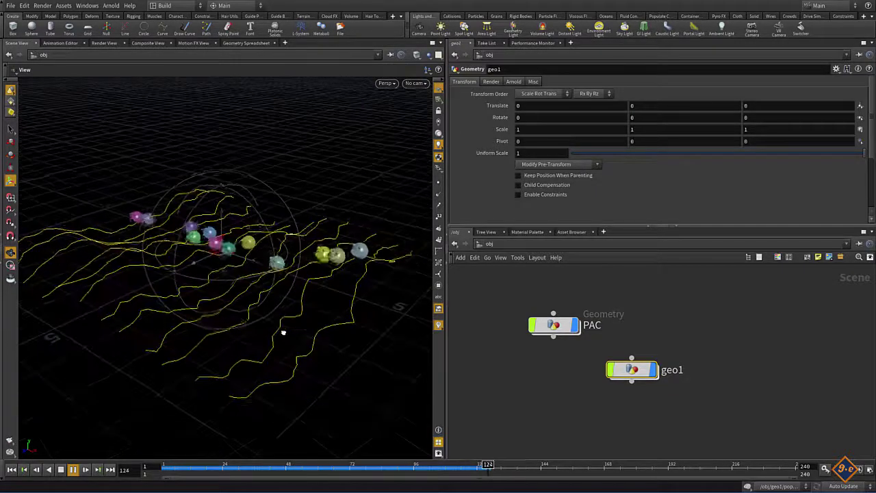
{"action": "key", "text": "r"}
Move closer to the Pac-Man models and orbit around them as playback loops
{"action": "left_click_drag", "start_coordinate": [226, 343], "coordinate": [377, 342]}
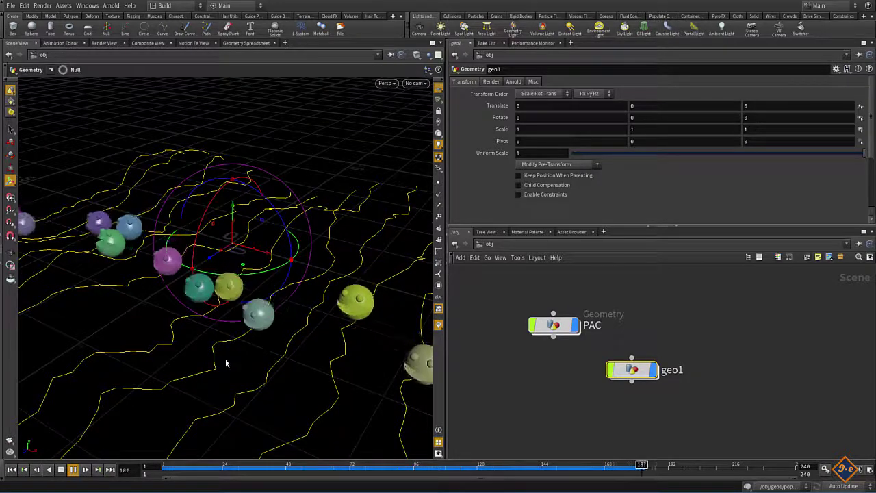
{"action": "key", "text": "Escape"}
{"action": "mouse_move", "coordinate": [232, 365]}
{"action": "left_mouse_down"}
{"action": "mouse_move", "coordinate": [193, 351]}
{"action": "mouse_move", "coordinate": [162, 363]}
{"action": "mouse_move", "coordinate": [221, 340]}
{"action": "left_mouse_up"}
{"action": "mouse_move", "coordinate": [280, 317]}
{"action": "left_mouse_down"}
{"action": "mouse_move", "coordinate": [336, 309]}
{"action": "mouse_move", "coordinate": [225, 346]}
{"action": "mouse_move", "coordinate": [209, 368]}
{"action": "mouse_move", "coordinate": [221, 358]}
{"action": "left_mouse_up"}
{"action": "mouse_move", "coordinate": [227, 306]}
{"action": "left_mouse_down"}
{"action": "mouse_move", "coordinate": [237, 362]}
{"action": "mouse_move", "coordinate": [280, 352]}
{"action": "left_mouse_up"}
{"action": "key", "text": "r"}
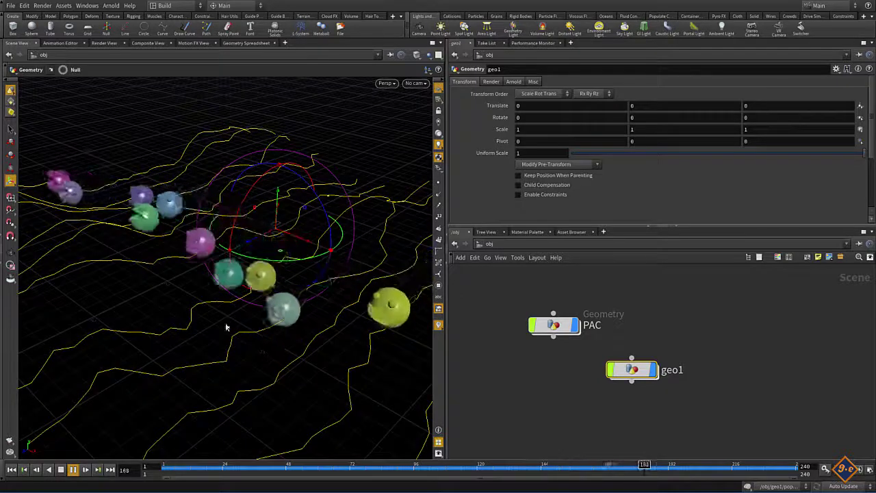